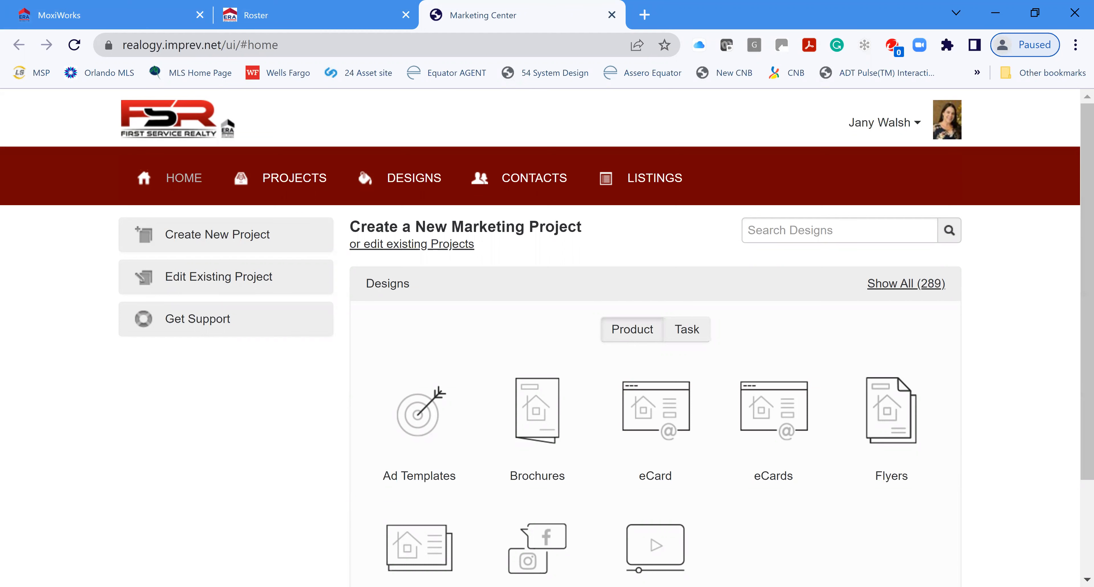
# Step: Search the impersonation page for the agent's name and impersonate their account
pyautogui.click(919, 123)
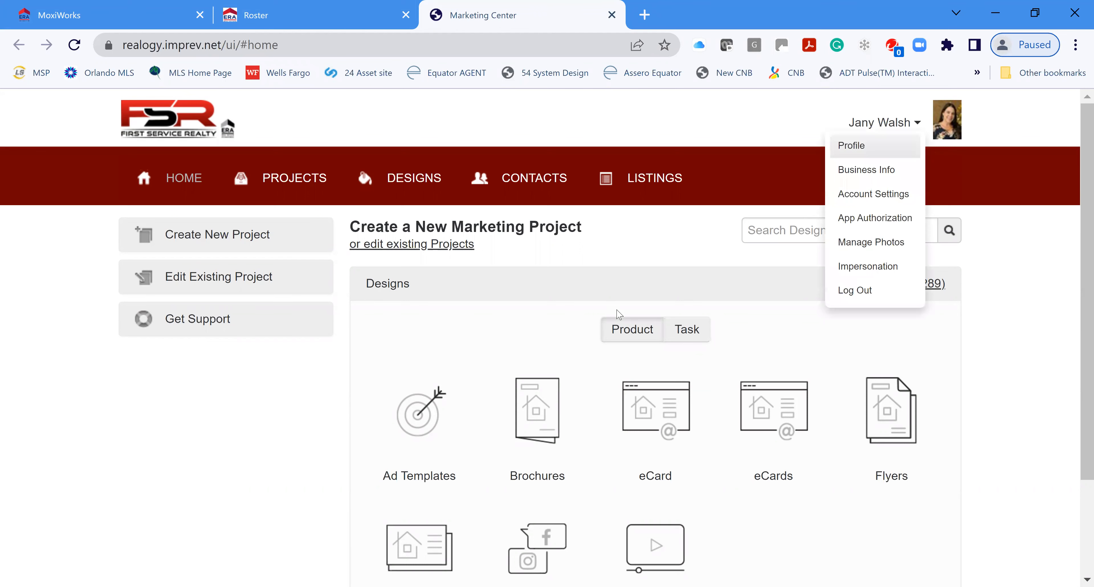
pyautogui.click(867, 266)
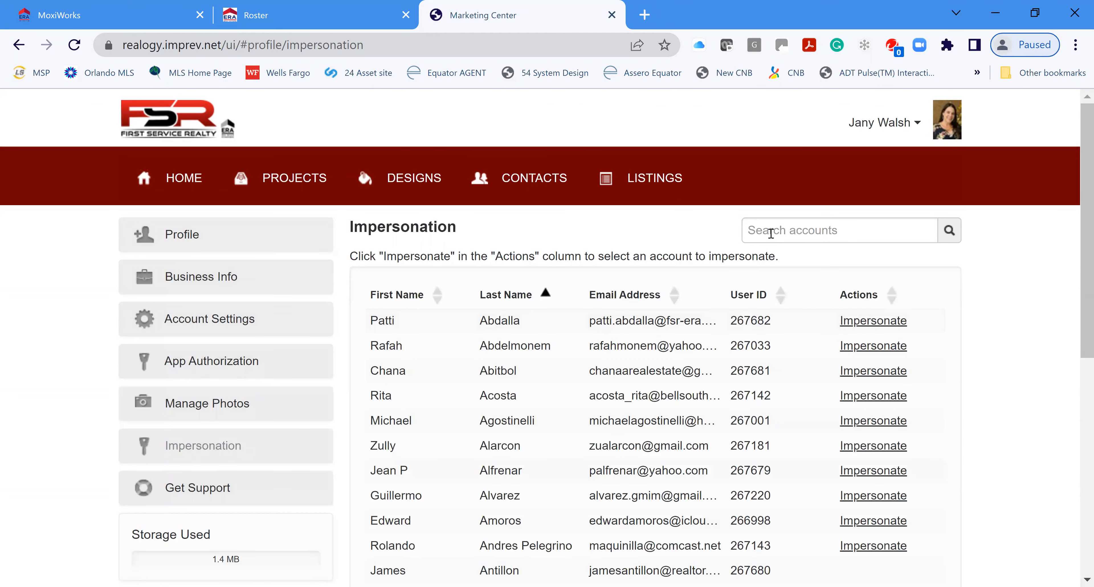
pyautogui.write('joyce')
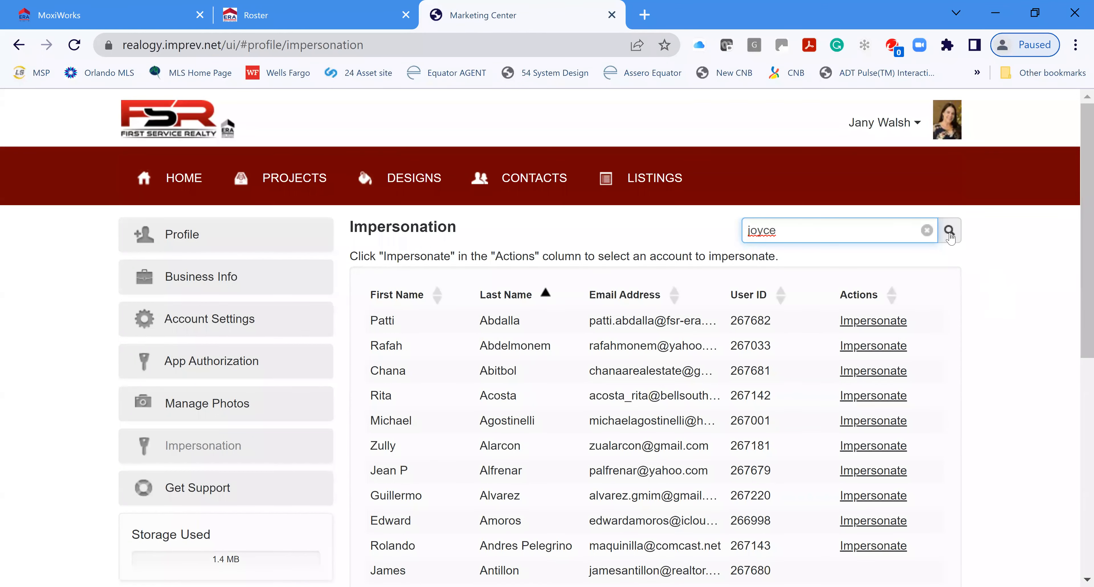
pyautogui.press('Return')
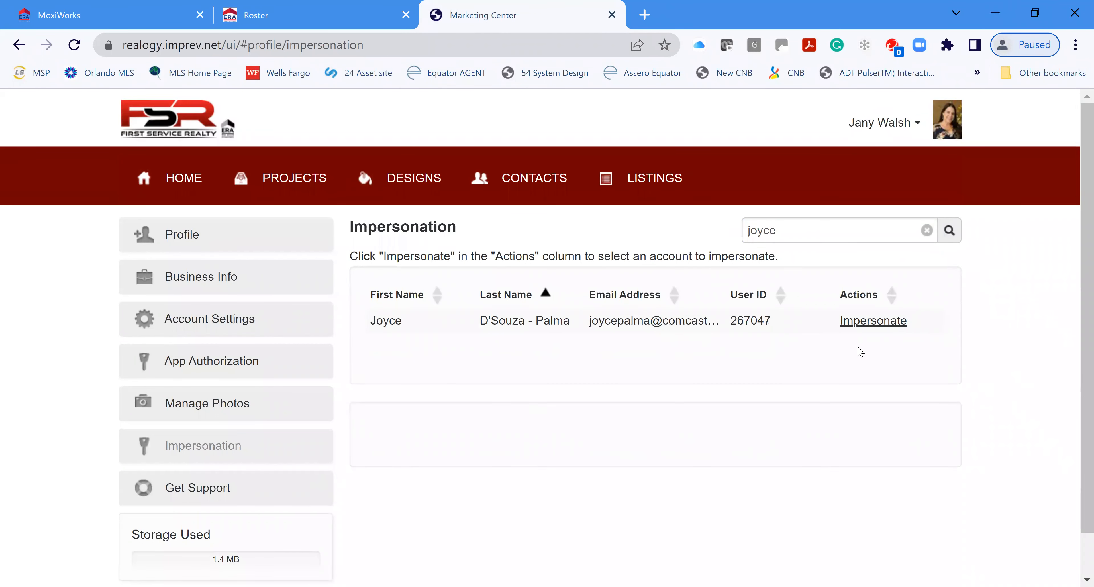
pyautogui.click(866, 328)
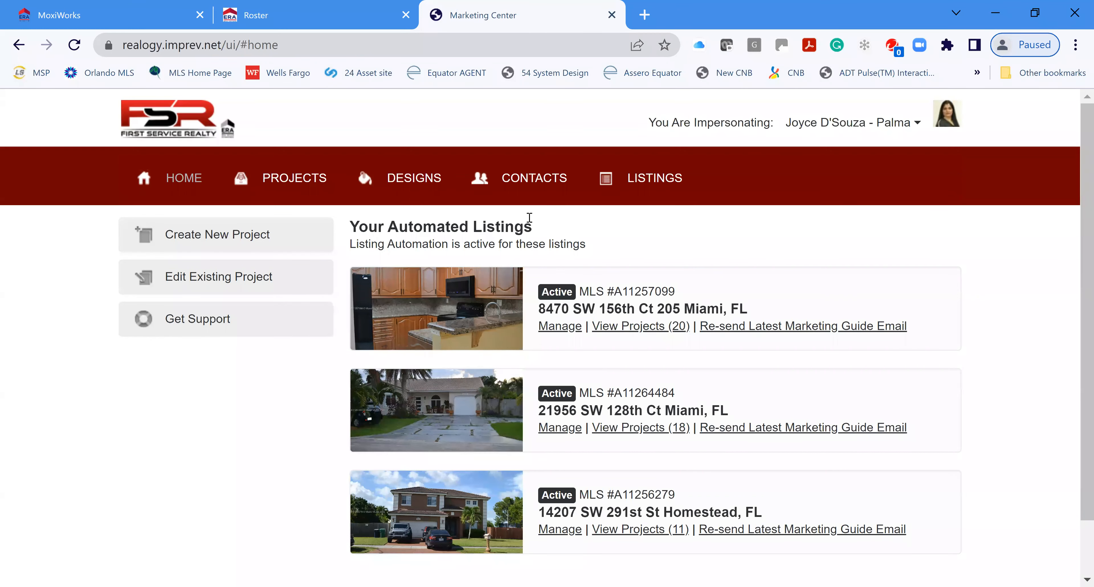
# Step: Show the agent's shared listings on the Listings page
pyautogui.click(665, 179)
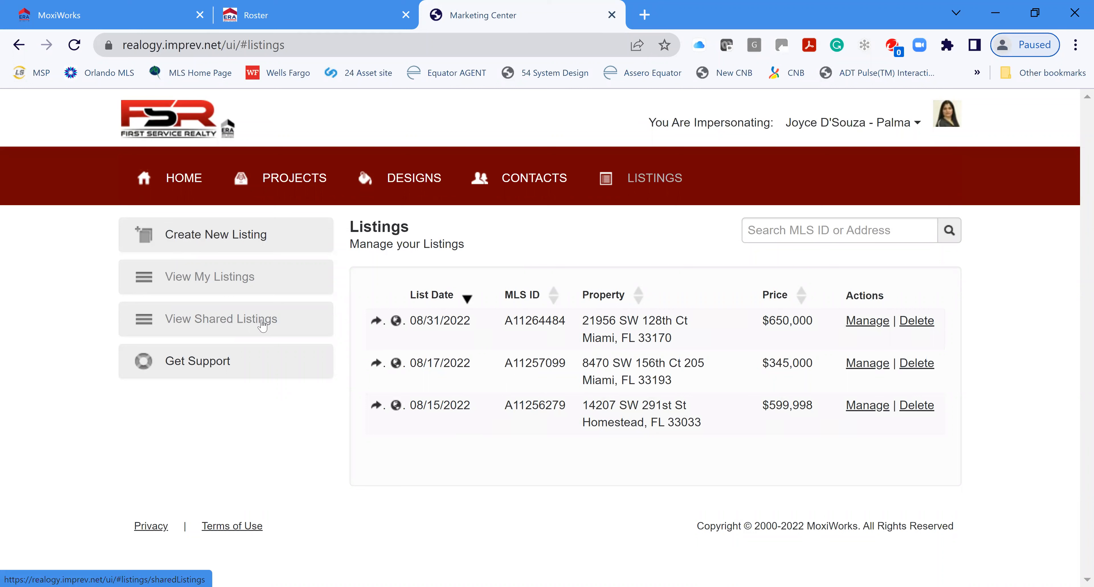
pyautogui.click(202, 321)
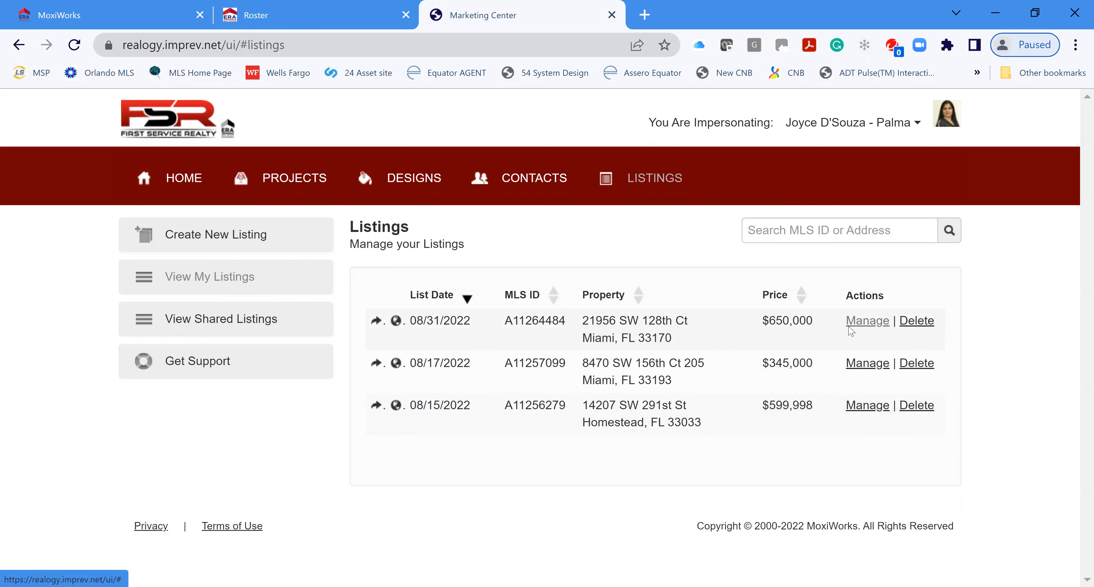
pyautogui.click(867, 321)
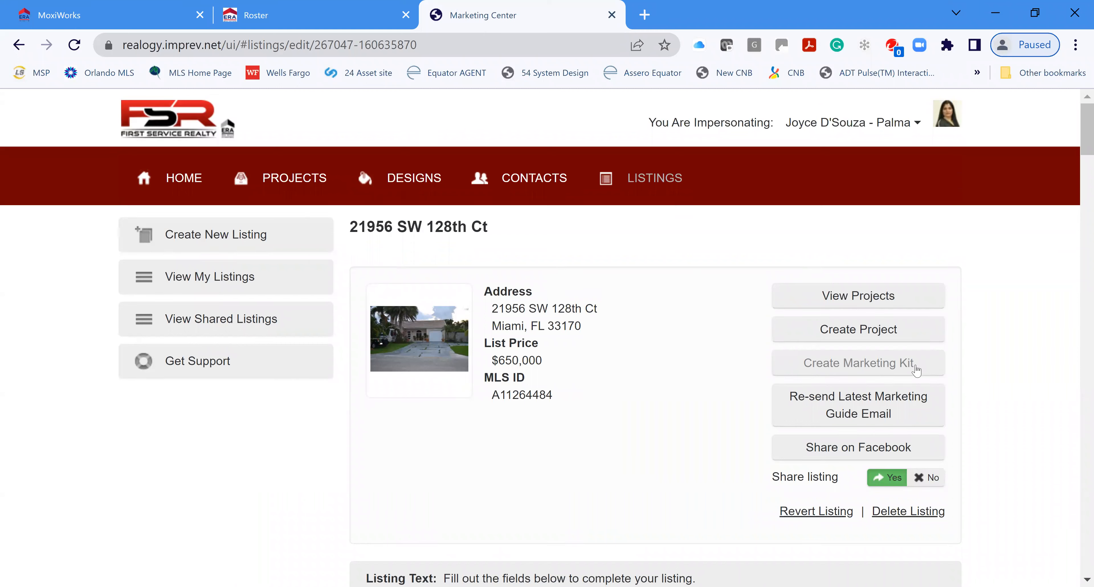
pyautogui.click(891, 366)
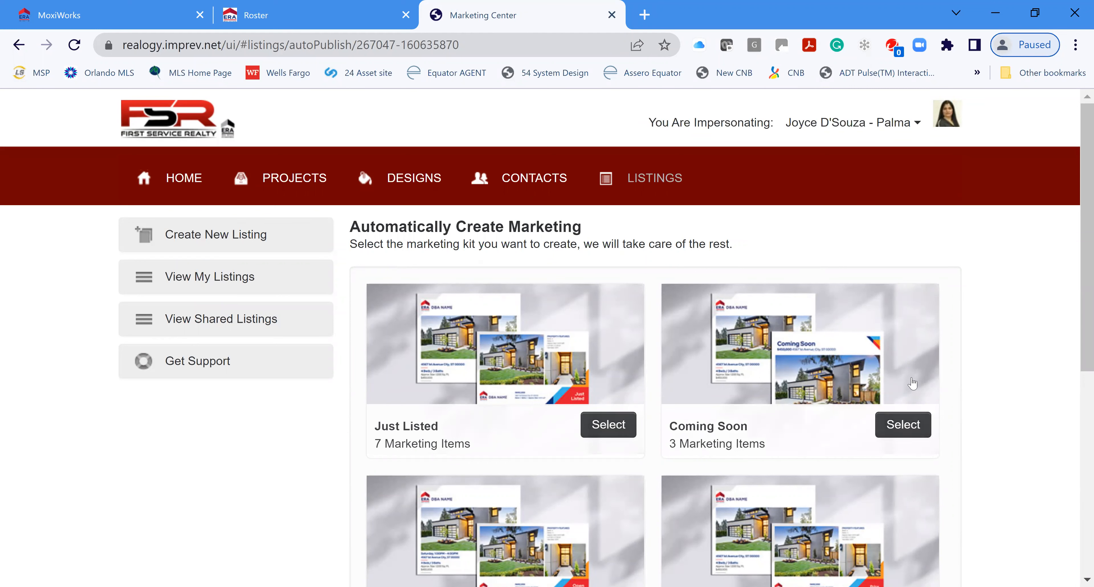
pyautogui.scroll(-2, 999, 377)
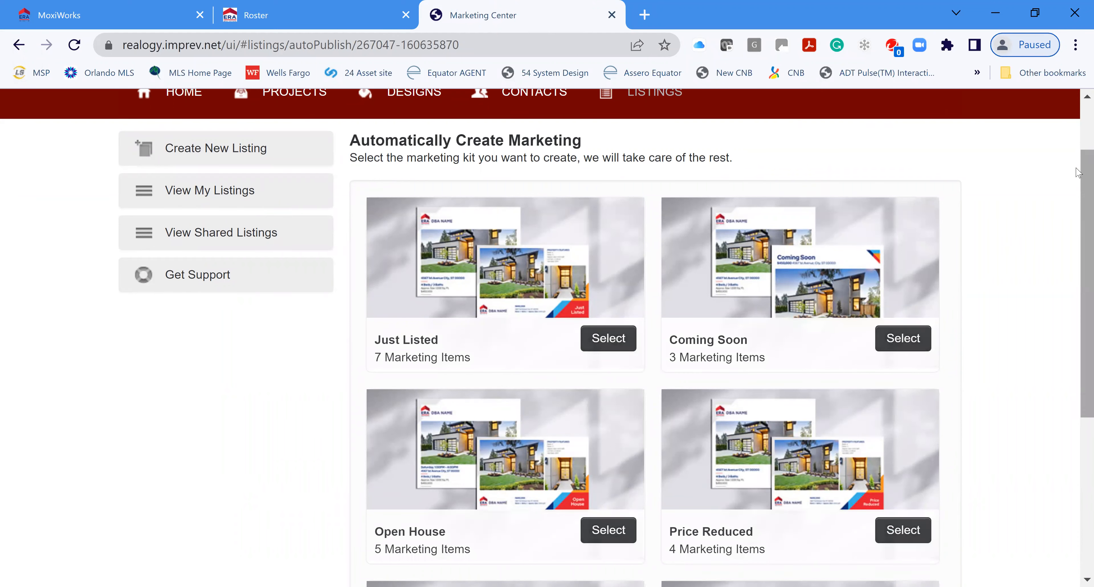
pyautogui.scroll(-1, 1078, 210)
pyautogui.scroll(-3, 1078, 228)
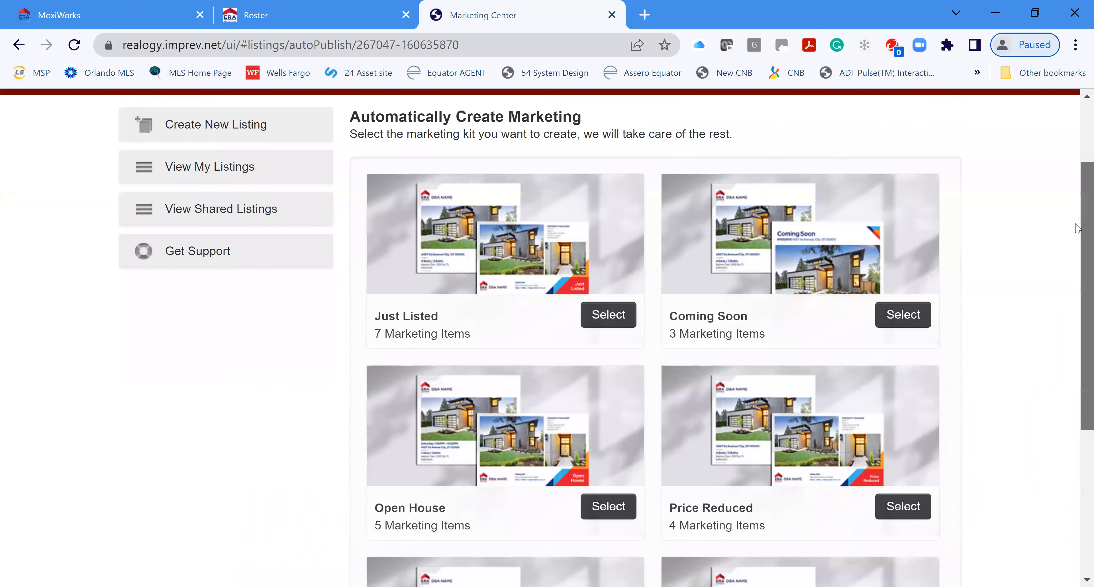
pyautogui.scroll(-3, 1067, 318)
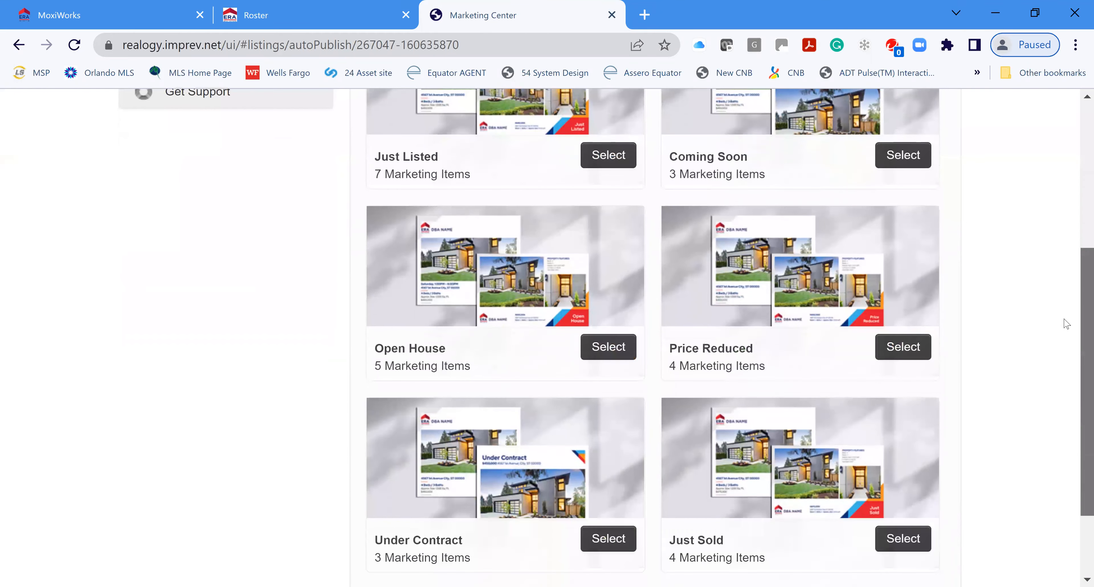
pyautogui.scroll(1, 1067, 291)
pyautogui.scroll(3, 1069, 247)
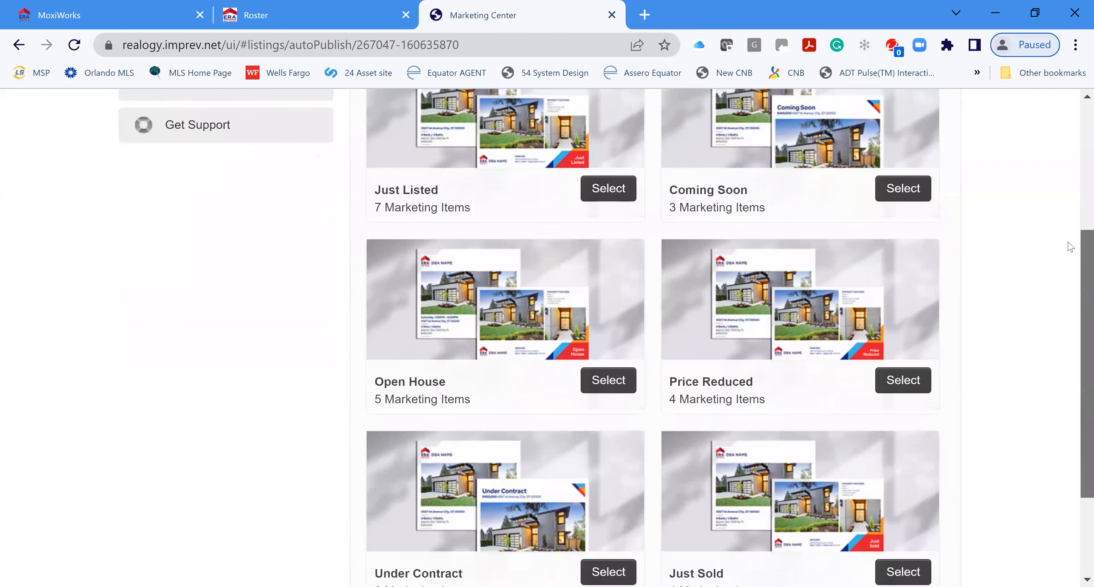
pyautogui.scroll(-3, 1069, 293)
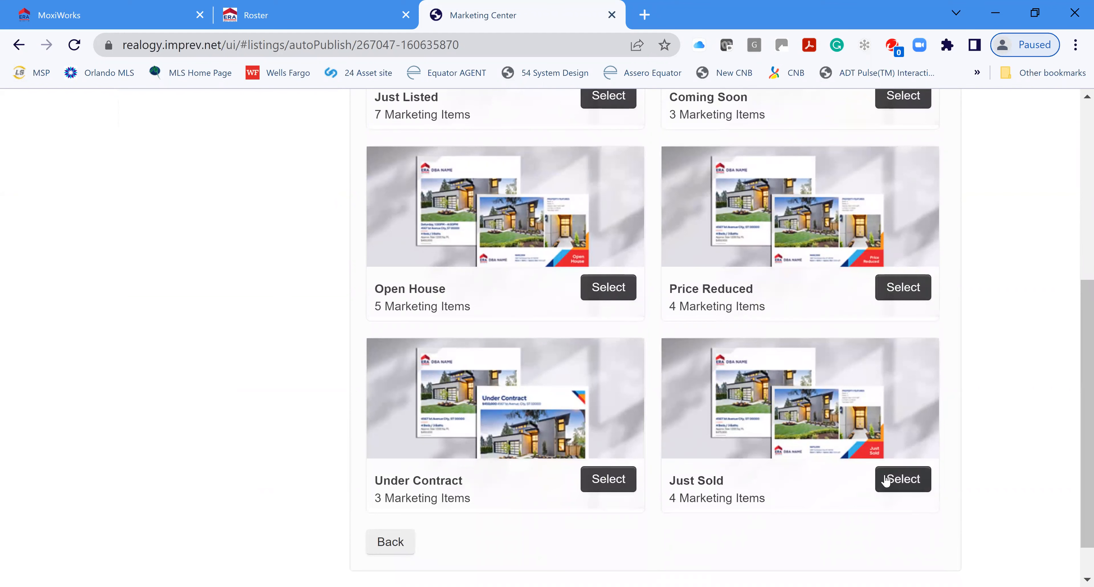
pyautogui.click(902, 482)
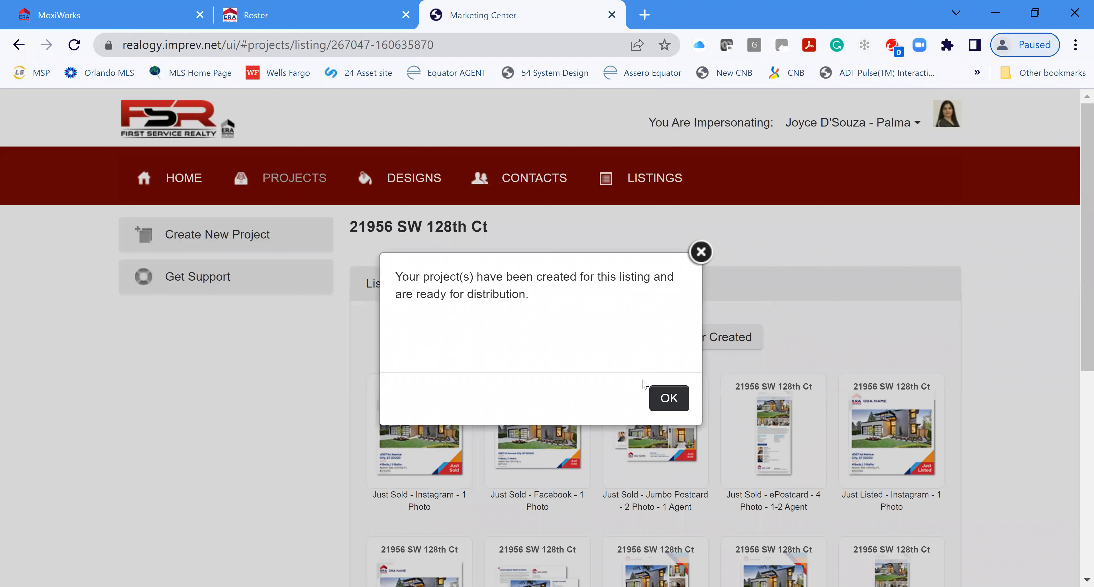
# Step: Dismiss the confirmation and scroll through the generated Just Sold and Just Listed projects
pyautogui.click(666, 405)
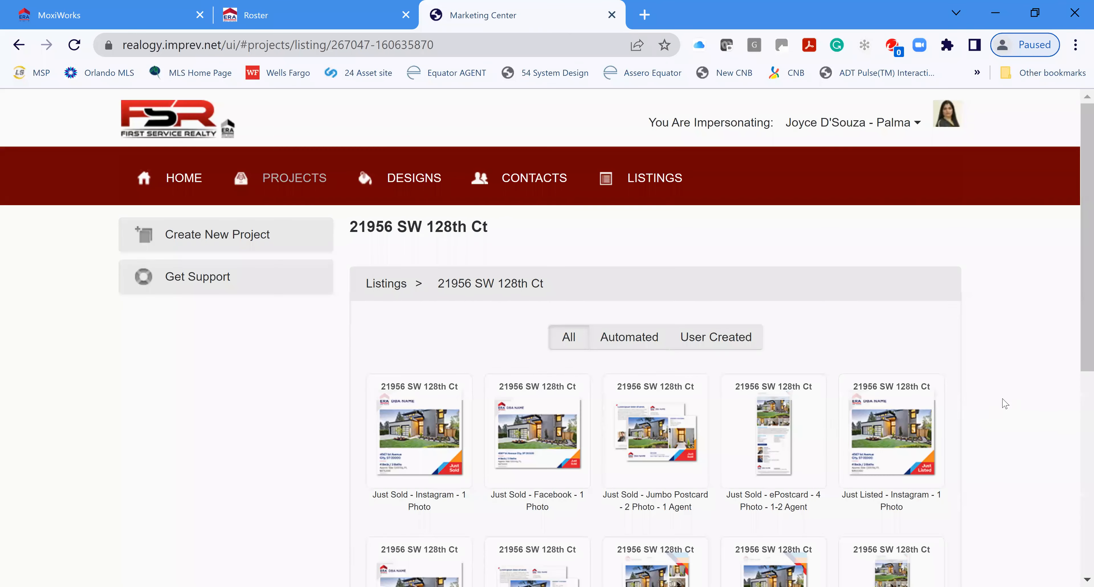
pyautogui.scroll(-2, 1057, 371)
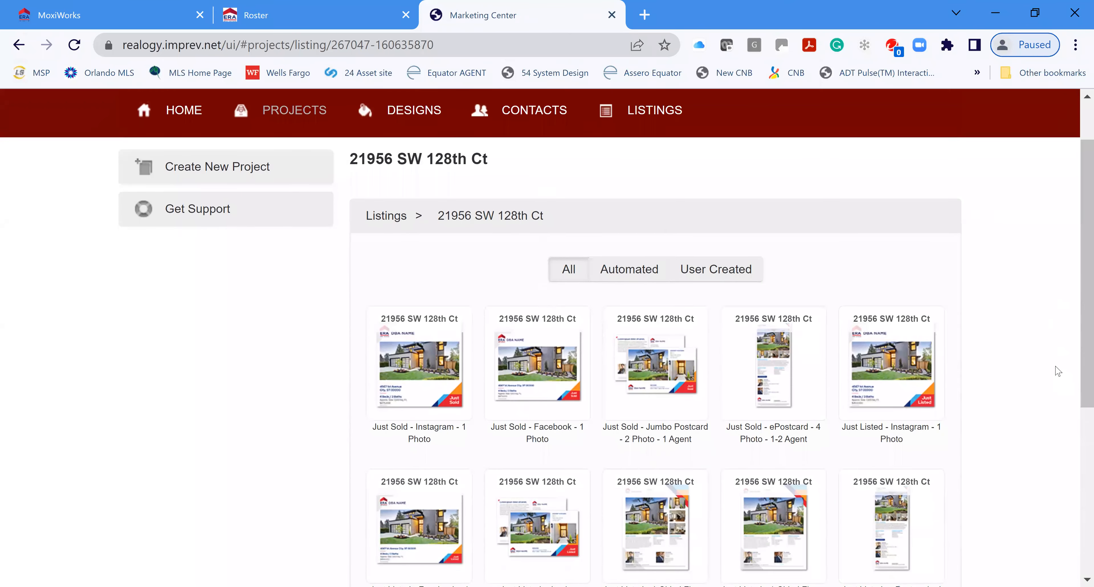
pyautogui.scroll(-3, 1058, 370)
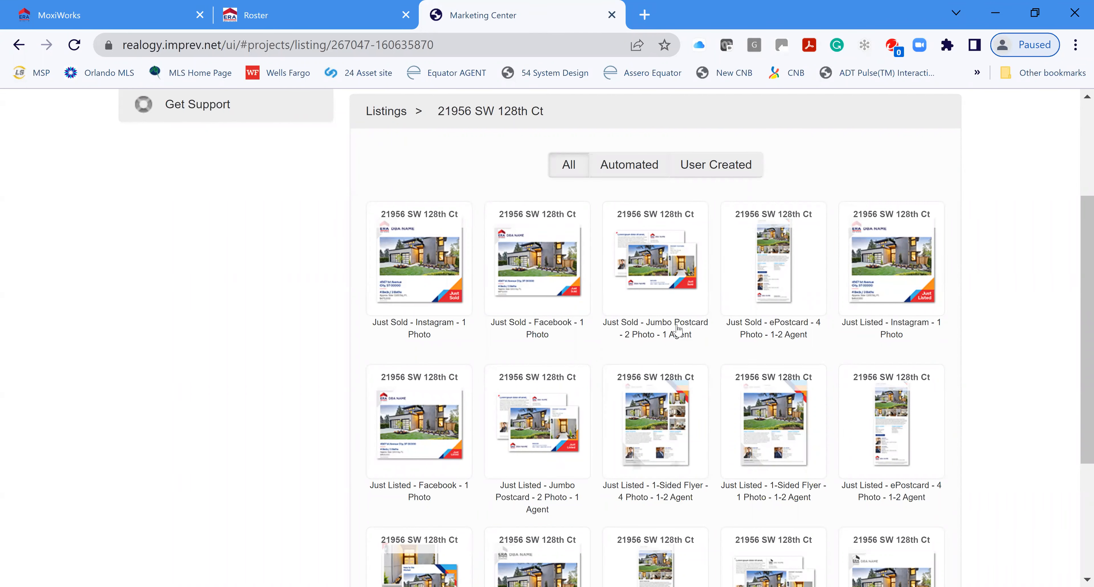
pyautogui.moveTo(651, 314)
pyautogui.scroll(-1, 394, 390)
pyautogui.scroll(-1, 394, 389)
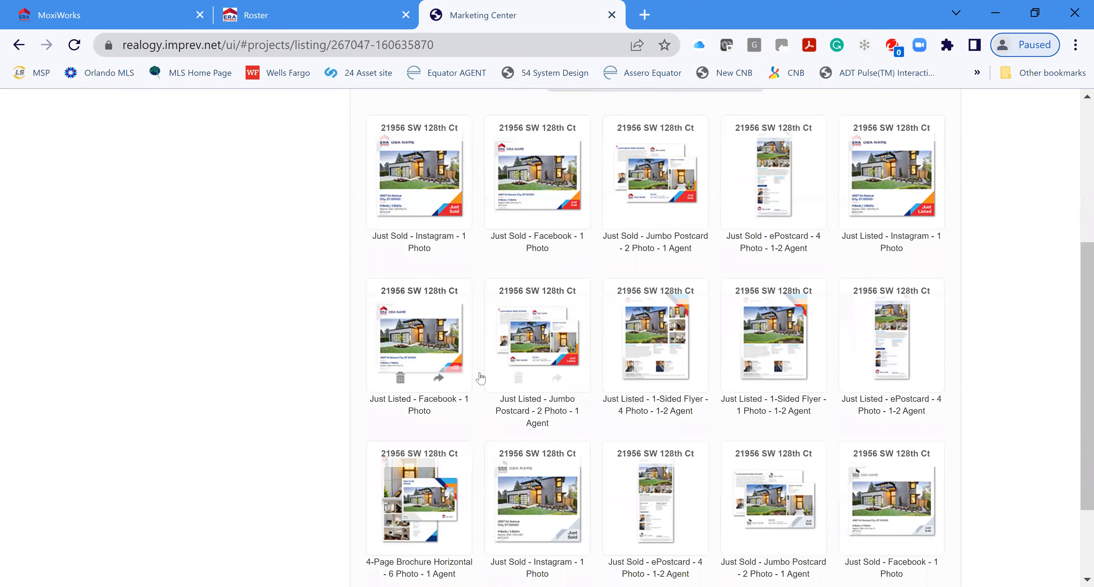
pyautogui.moveTo(486, 371)
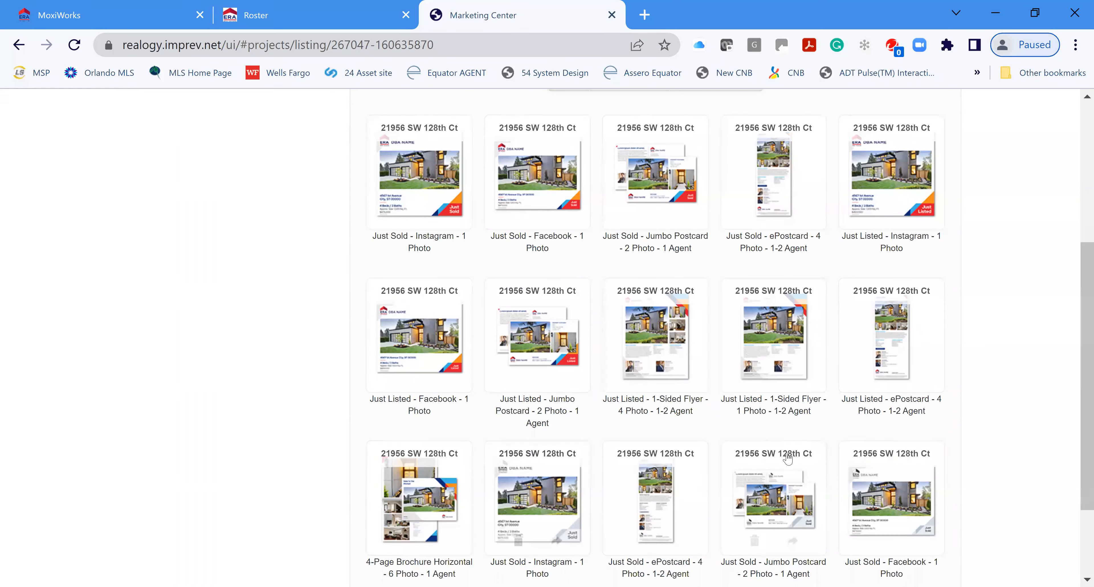
pyautogui.scroll(-2, 598, 521)
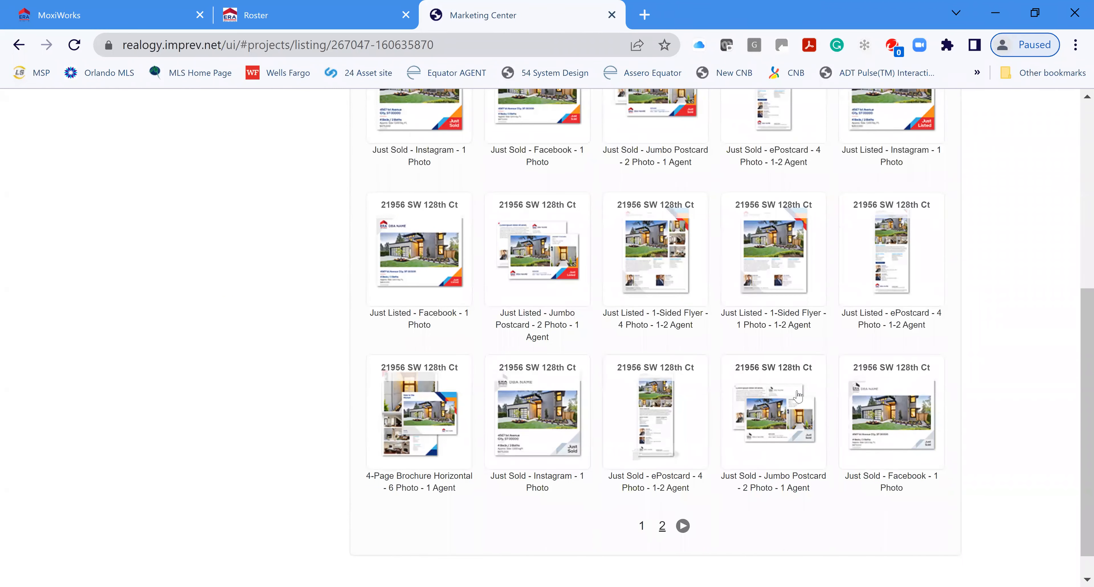
pyautogui.scroll(2, 798, 396)
pyautogui.scroll(2, 797, 396)
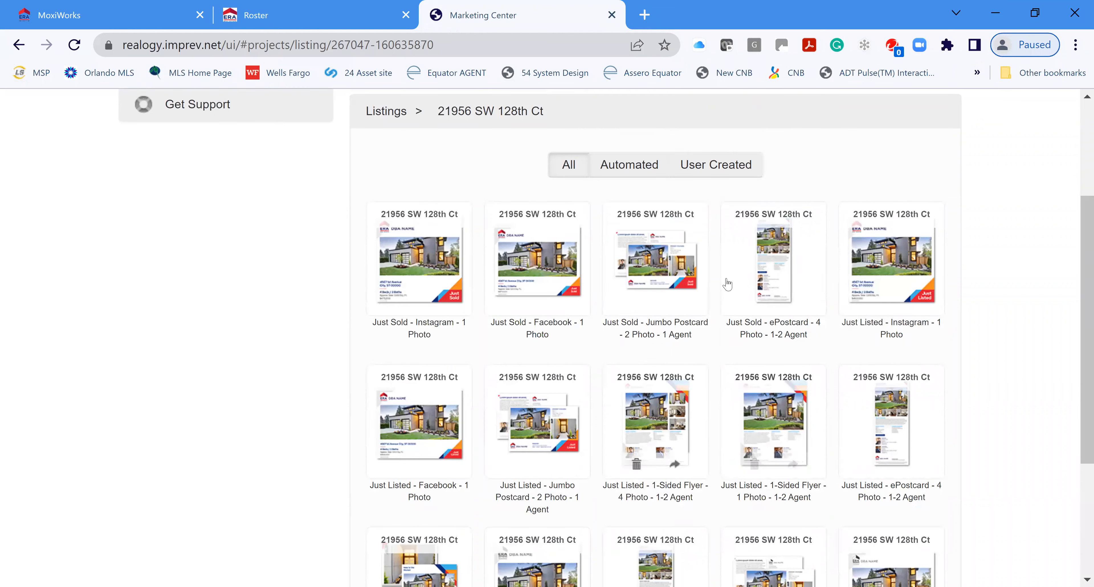
# Step: Open the Just Sold ePostcard project, review its full preview, then close the preview
pyautogui.click(780, 266)
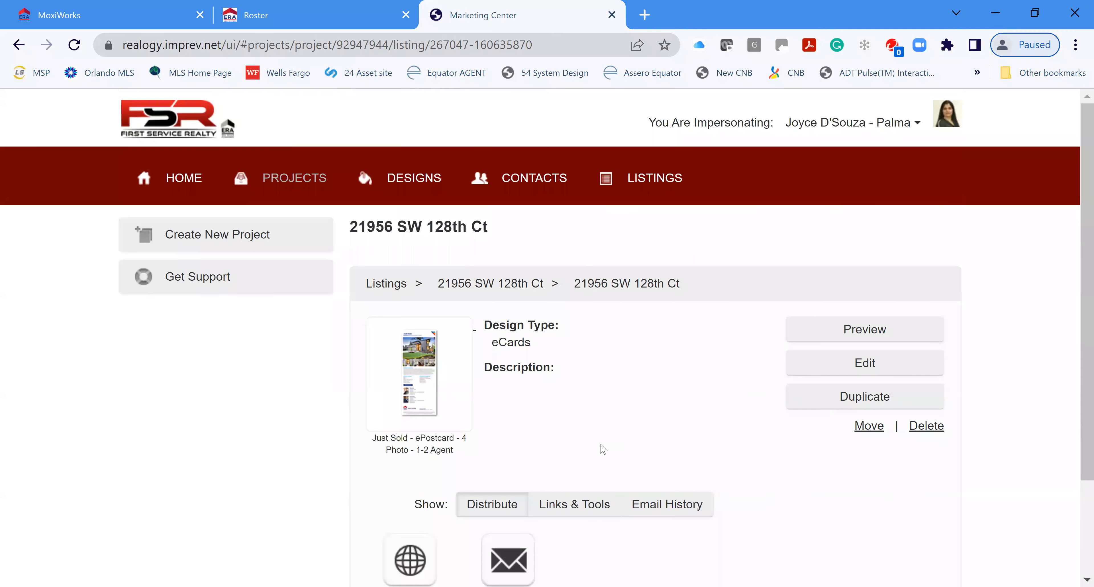
pyautogui.scroll(-2, 706, 387)
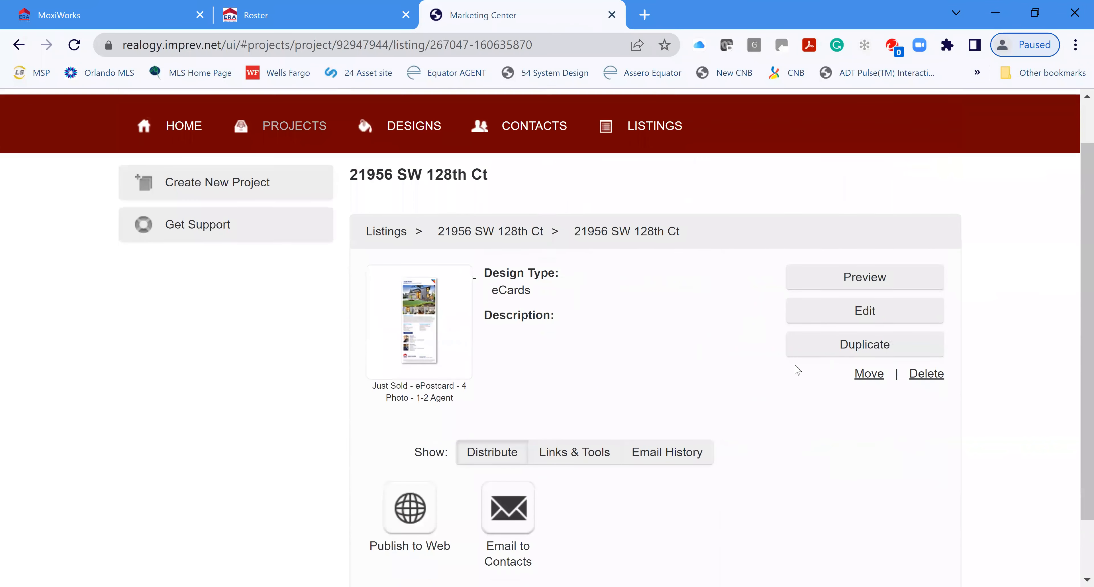
pyautogui.click(862, 248)
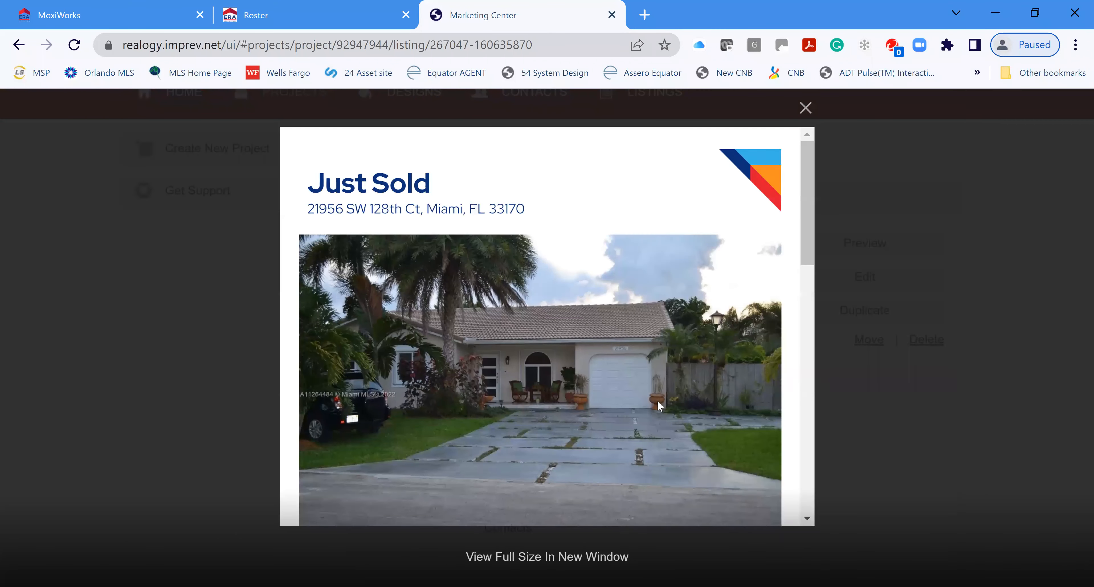
pyautogui.scroll(-3, 675, 392)
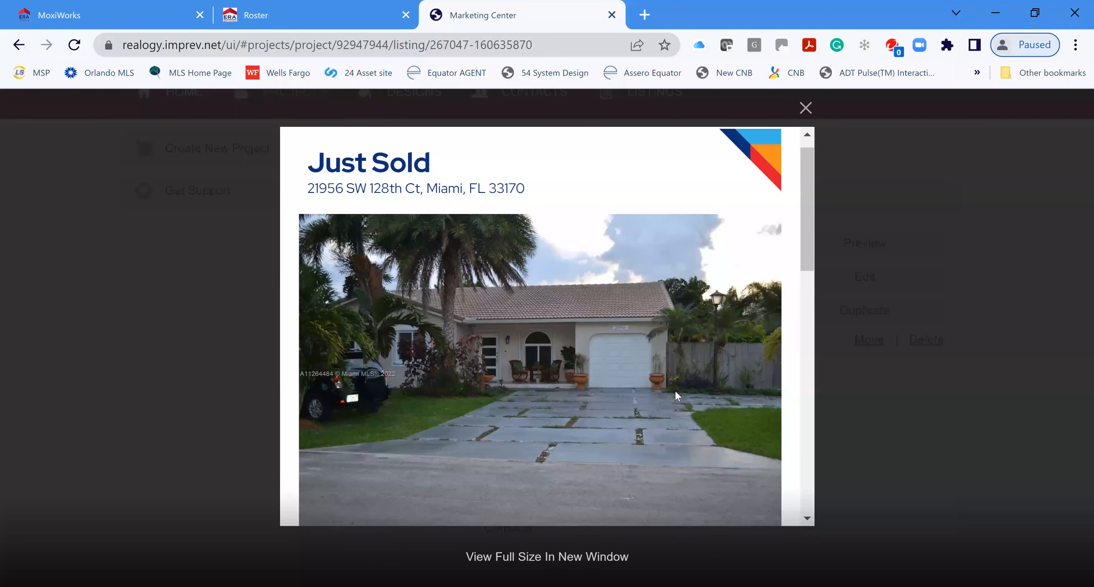
pyautogui.scroll(-6, 679, 392)
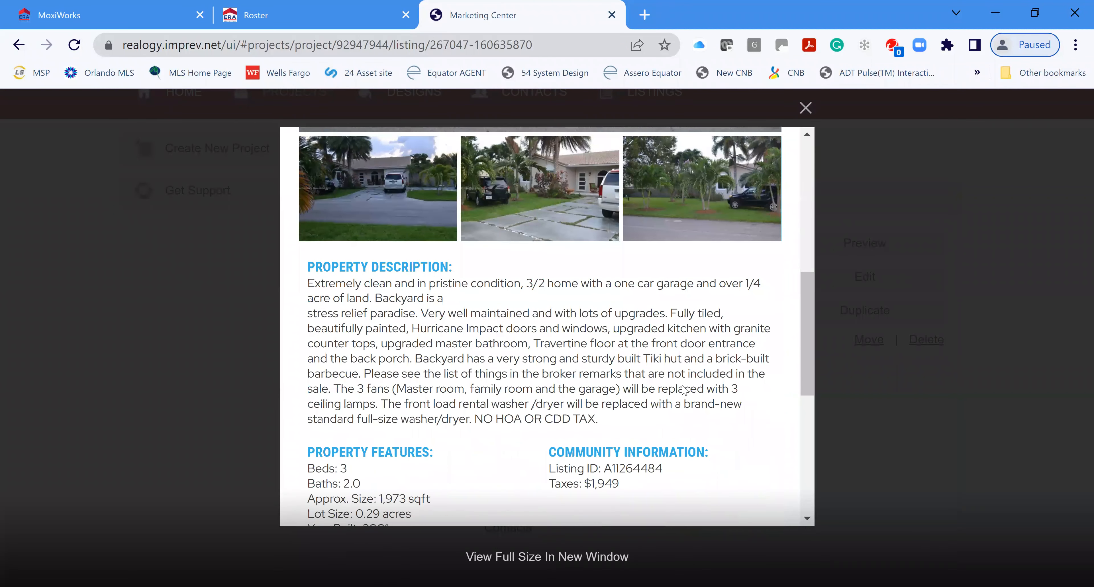
pyautogui.scroll(-6, 685, 390)
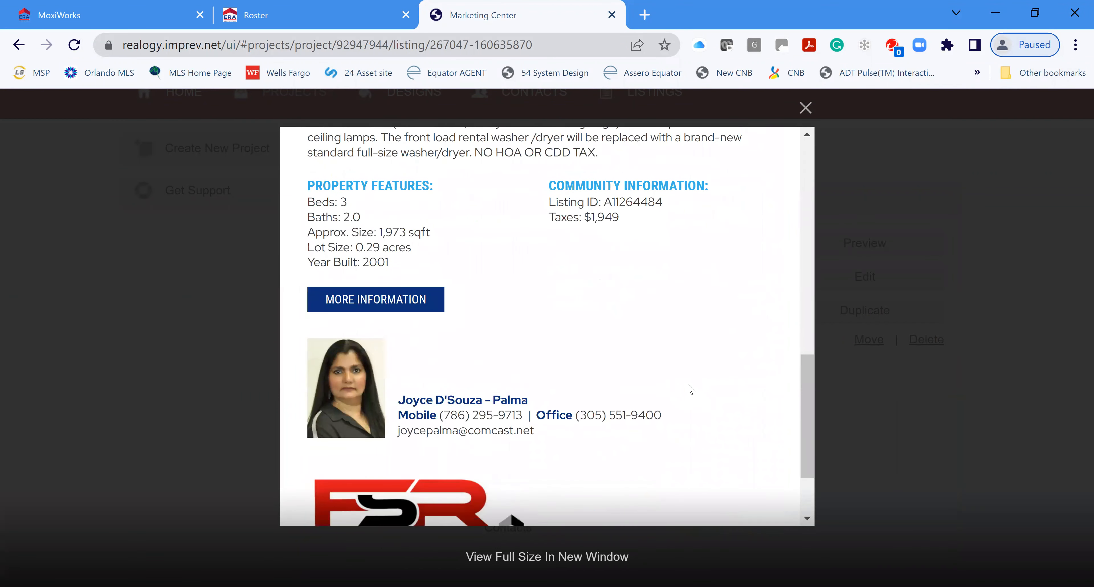
pyautogui.scroll(-1, 701, 393)
pyautogui.scroll(7, 715, 400)
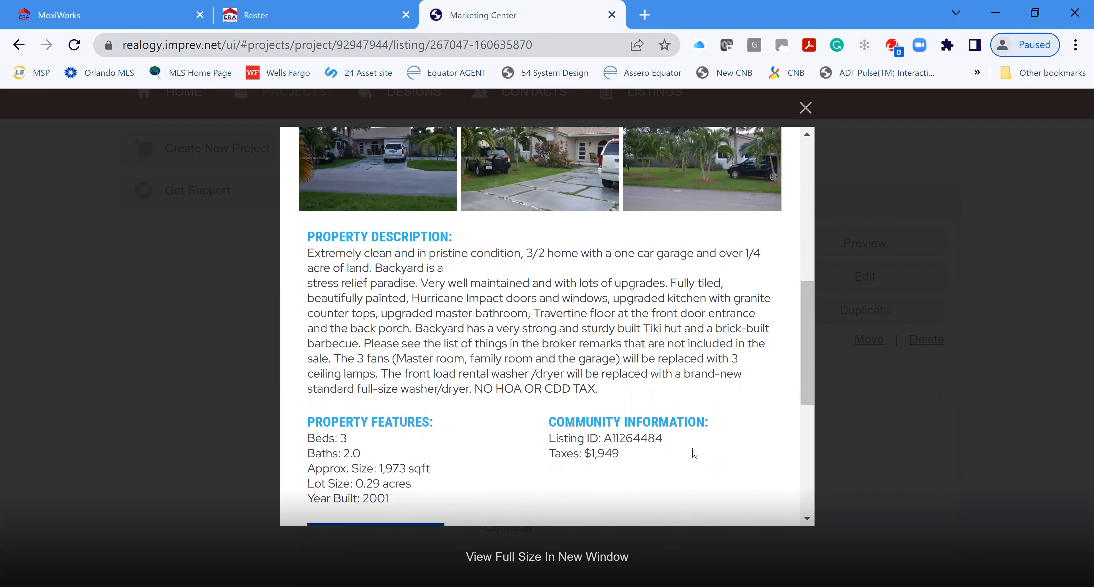
pyautogui.scroll(5, 702, 445)
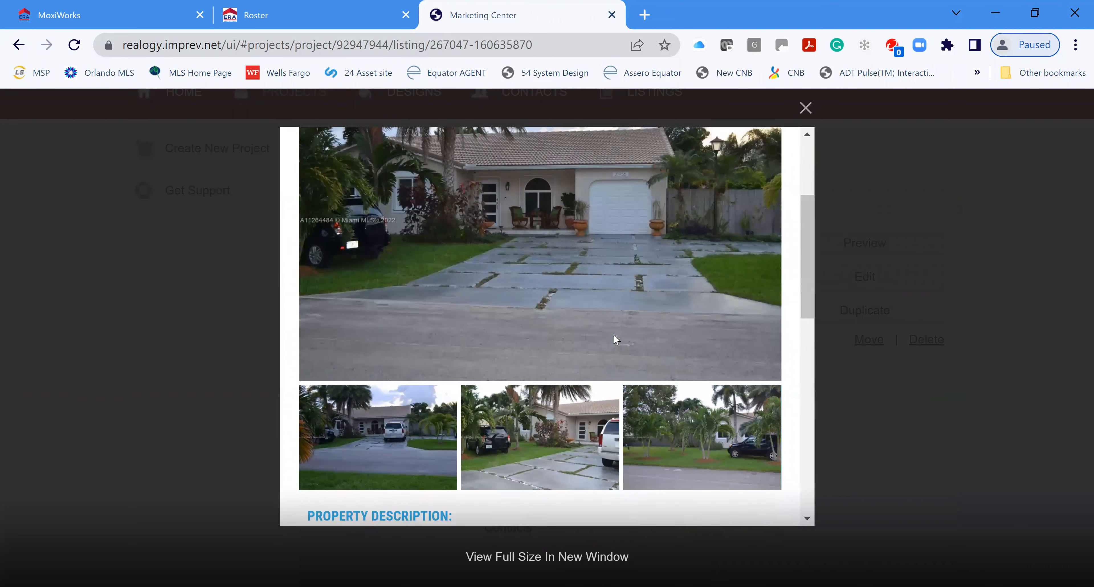
pyautogui.scroll(2, 616, 339)
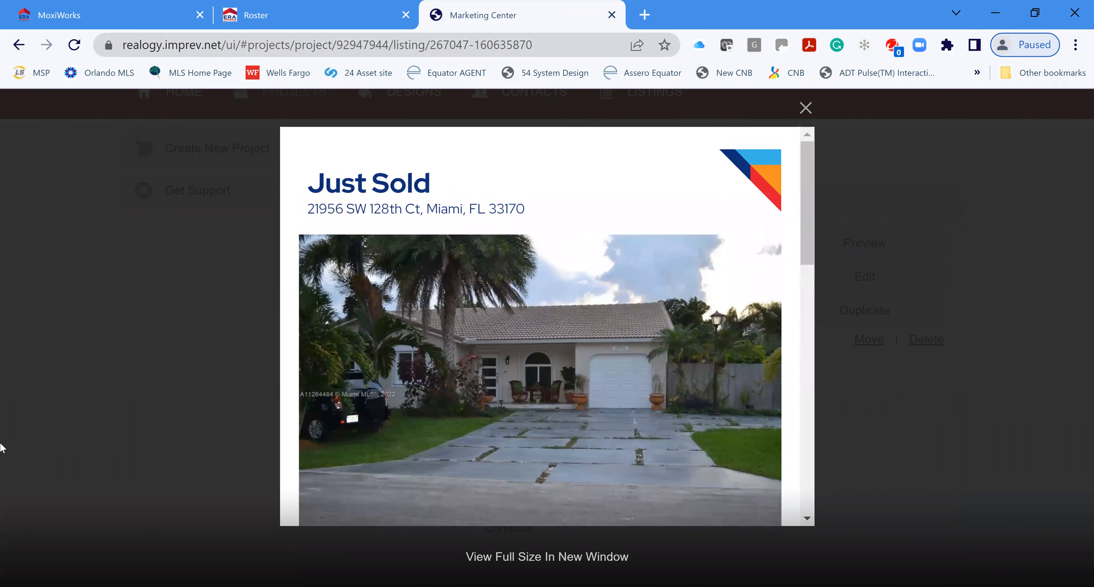
pyautogui.click(806, 108)
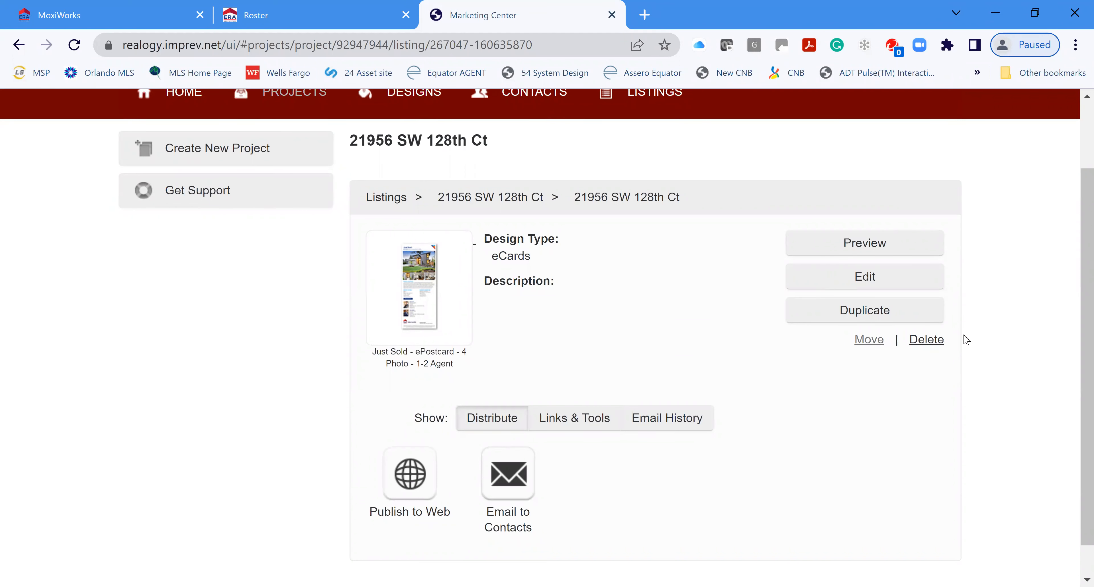
# Step: Set the project description to 'Just Sold email' and save, continuing to the Photos step
pyautogui.click(871, 278)
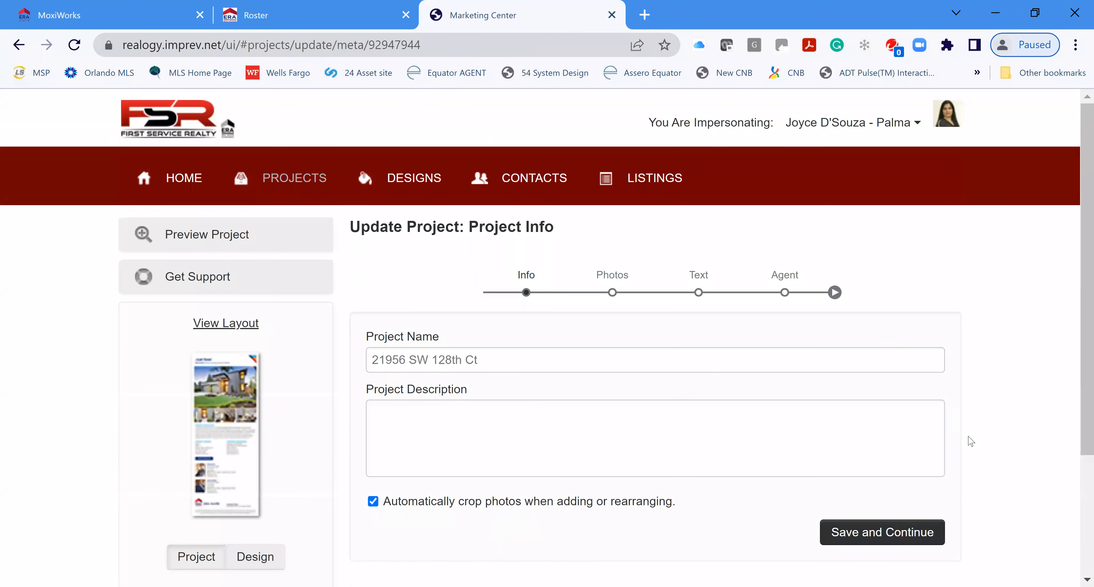
pyautogui.scroll(-2, 1024, 393)
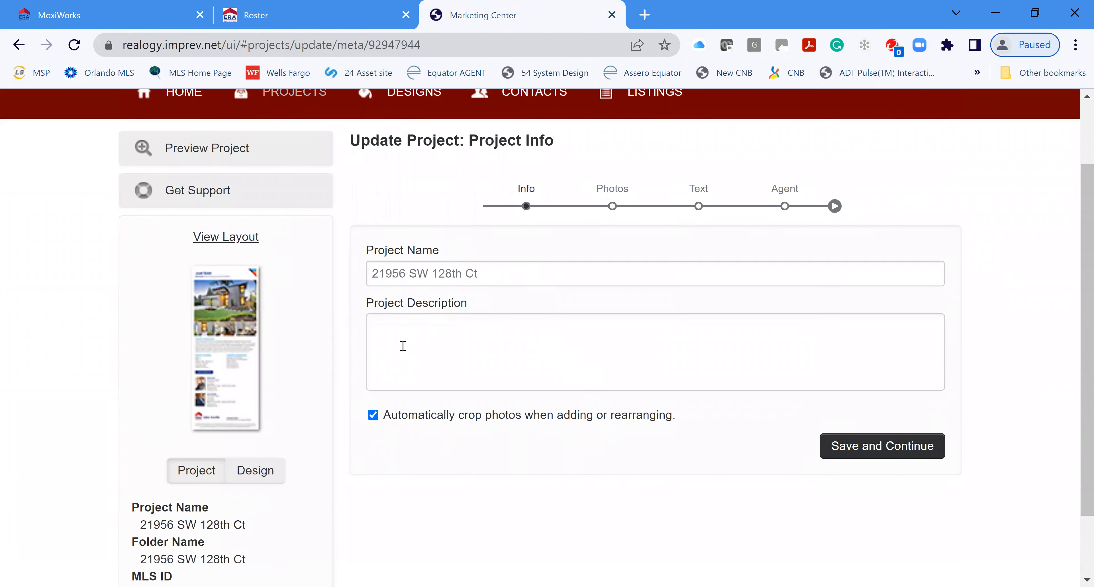
pyautogui.click(510, 338)
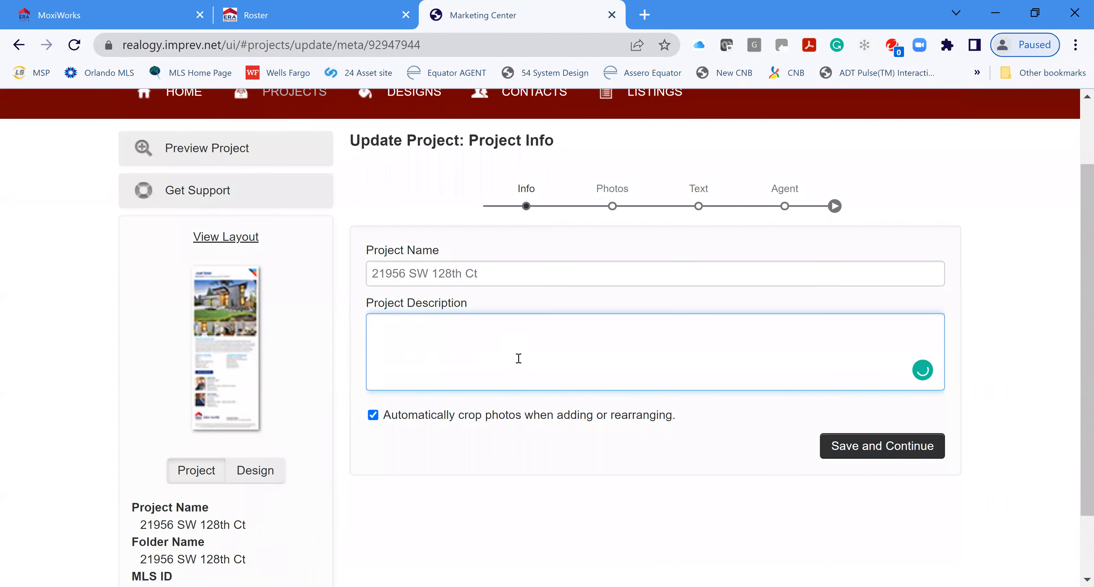
pyautogui.write('Just Sold email')
pyautogui.click(887, 453)
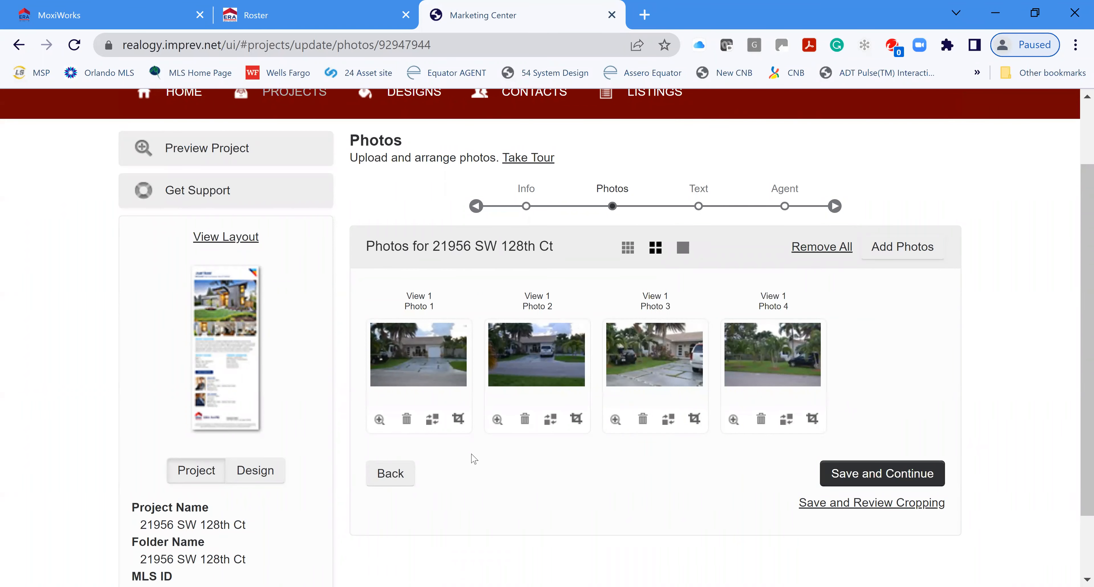
# Step: Delete Photo 2 and Photo 4, then bring up the Add Photos source choices
pyautogui.click(526, 419)
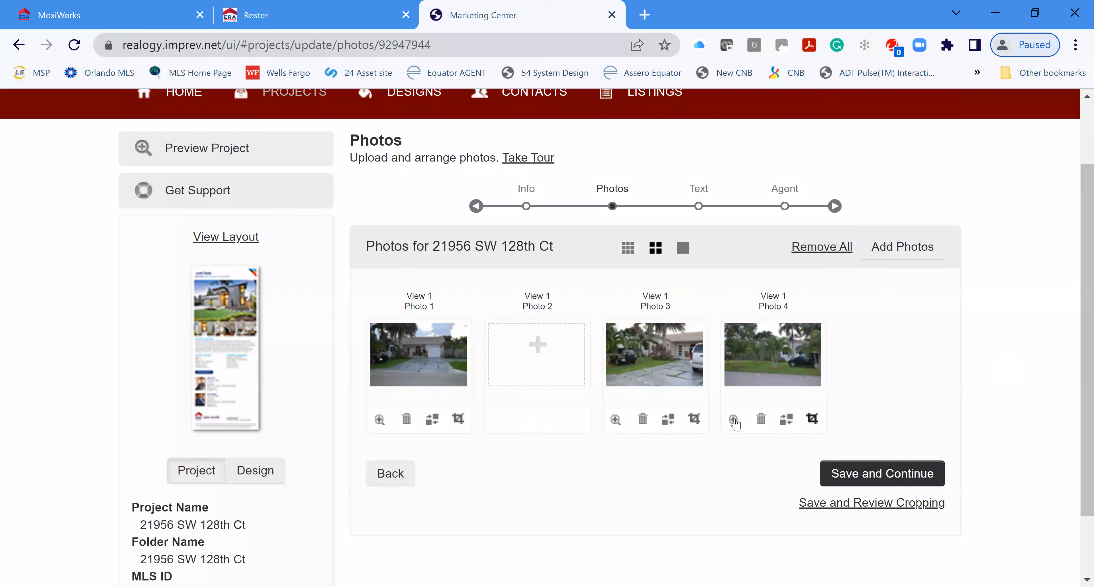
pyautogui.click(761, 422)
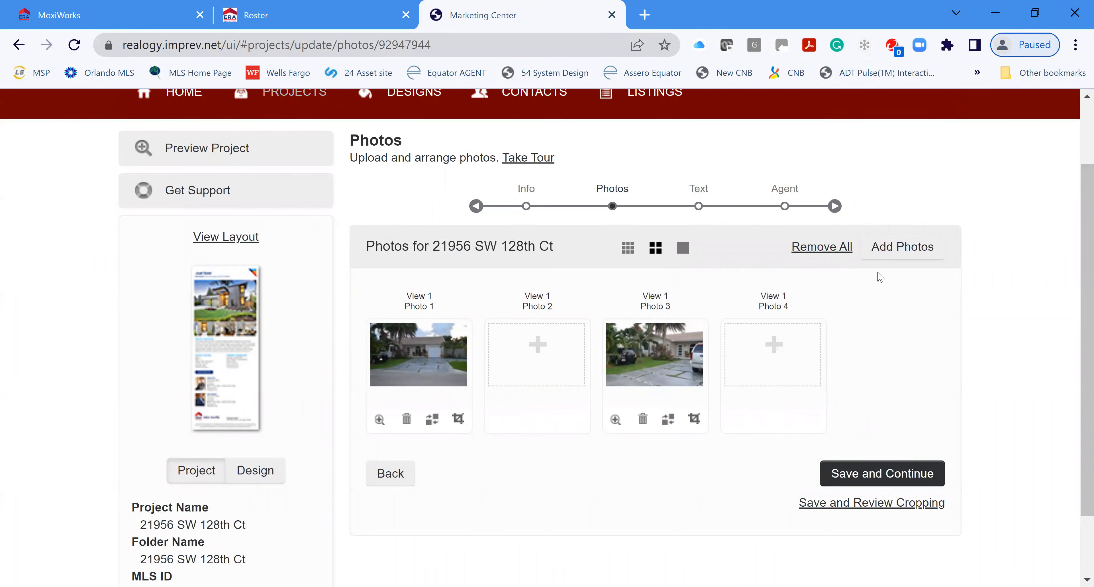
pyautogui.click(896, 254)
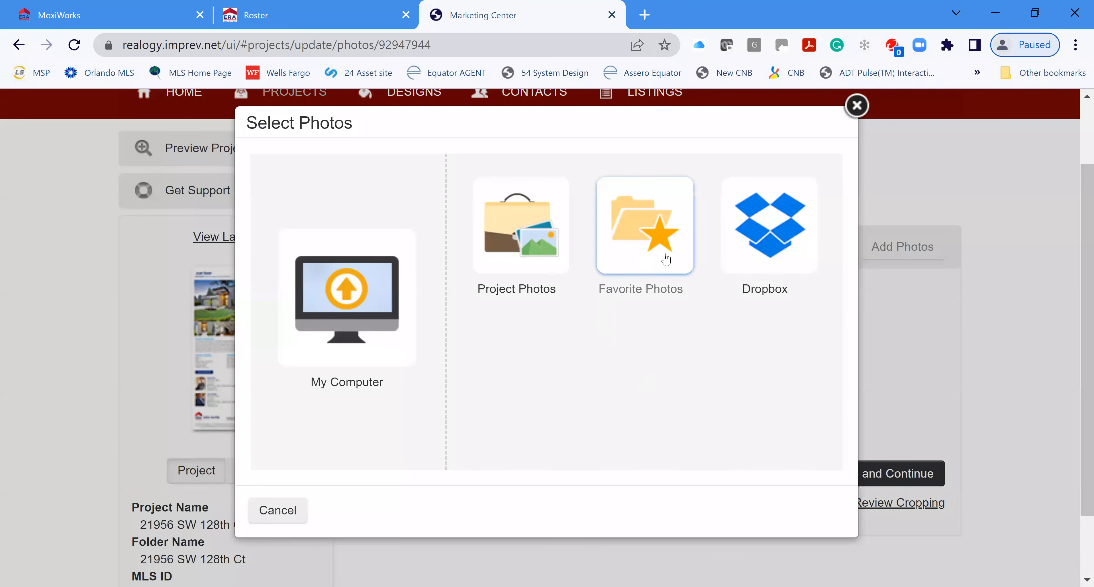
# Step: Add the kitchen photo from Project Photos into the empty Photo 2 slot
pyautogui.click(516, 242)
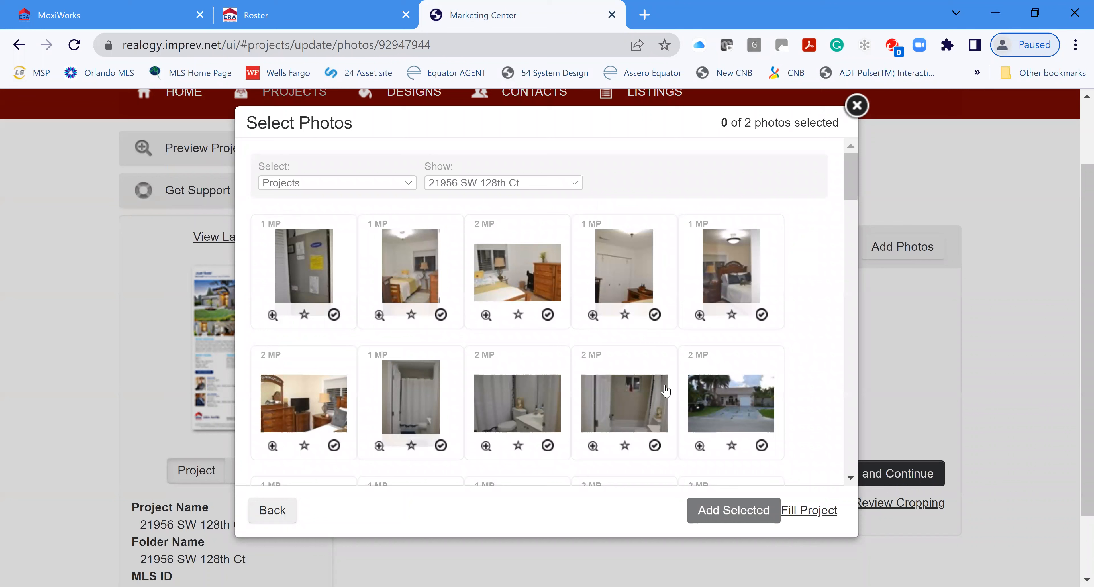
pyautogui.scroll(-2, 637, 361)
pyautogui.scroll(-10, 651, 358)
pyautogui.scroll(-4, 643, 363)
pyautogui.scroll(-4, 637, 365)
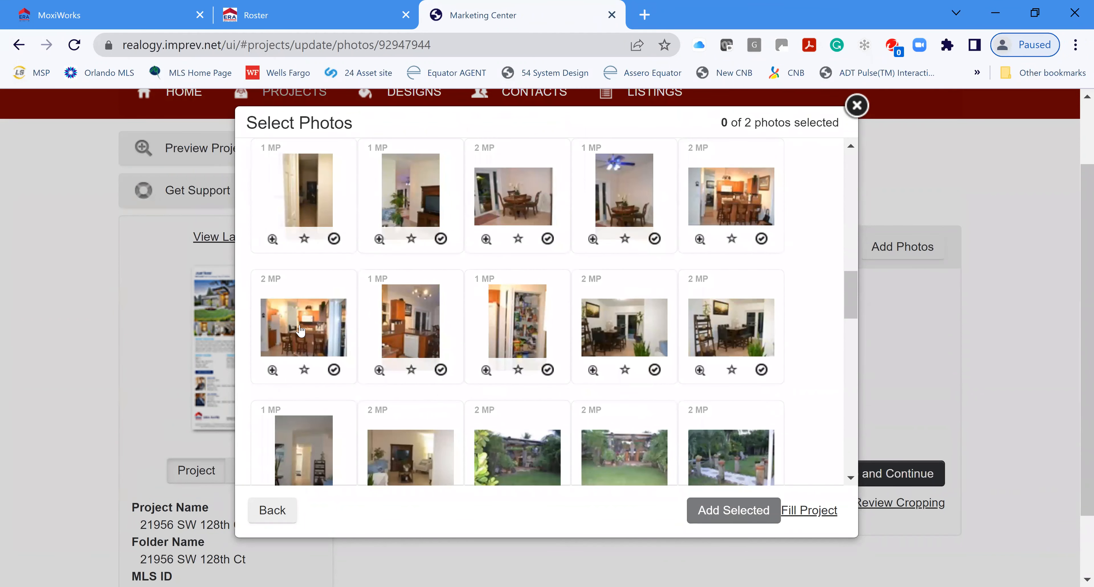
pyautogui.click(293, 332)
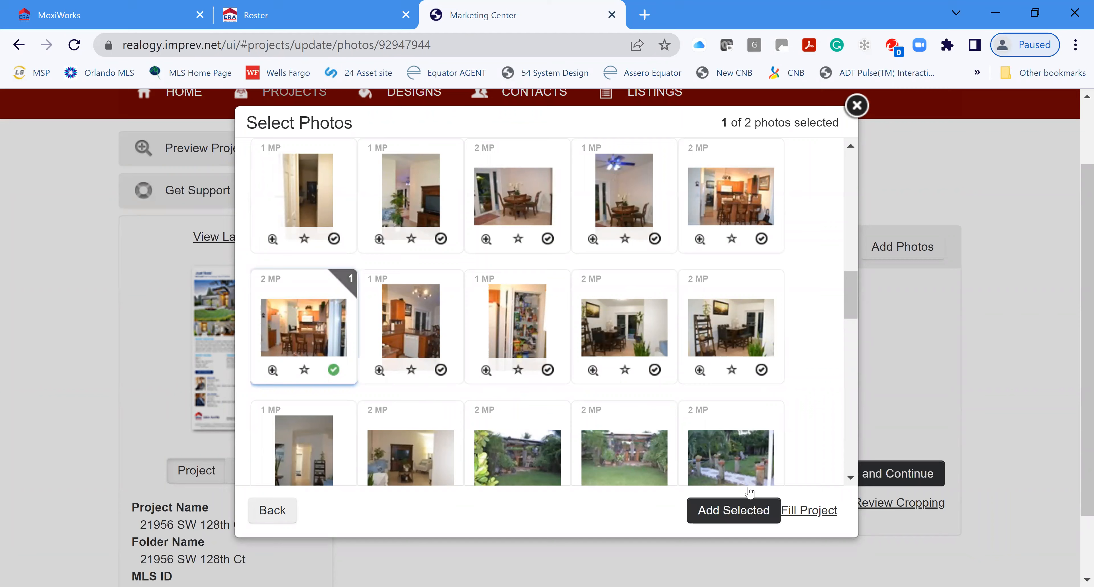
pyautogui.click(743, 512)
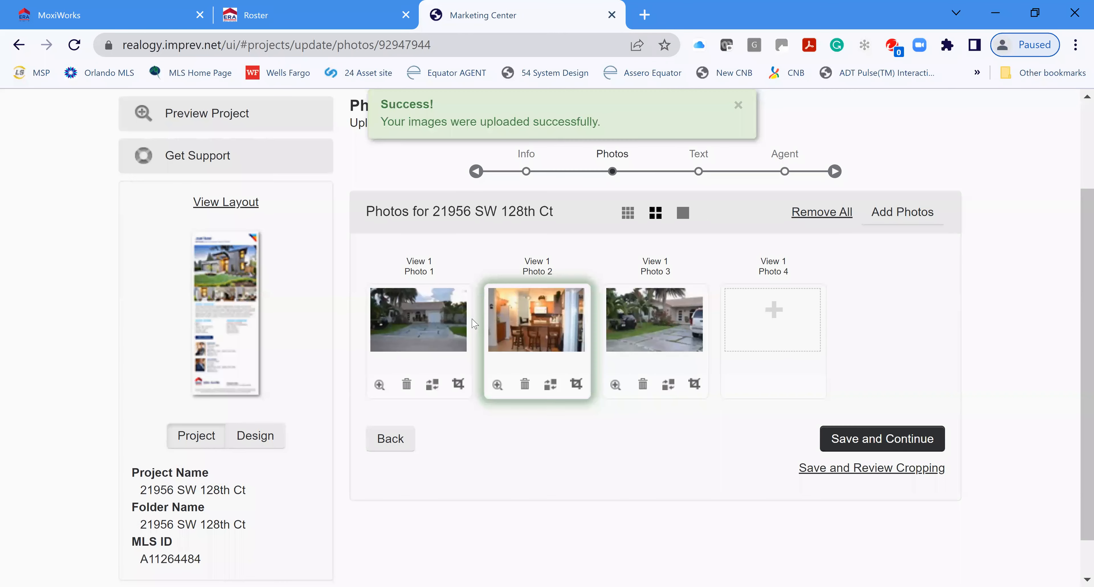
# Step: Fill the empty Photo 4 slot with the covered patio photo from Project Photos
pyautogui.click(772, 309)
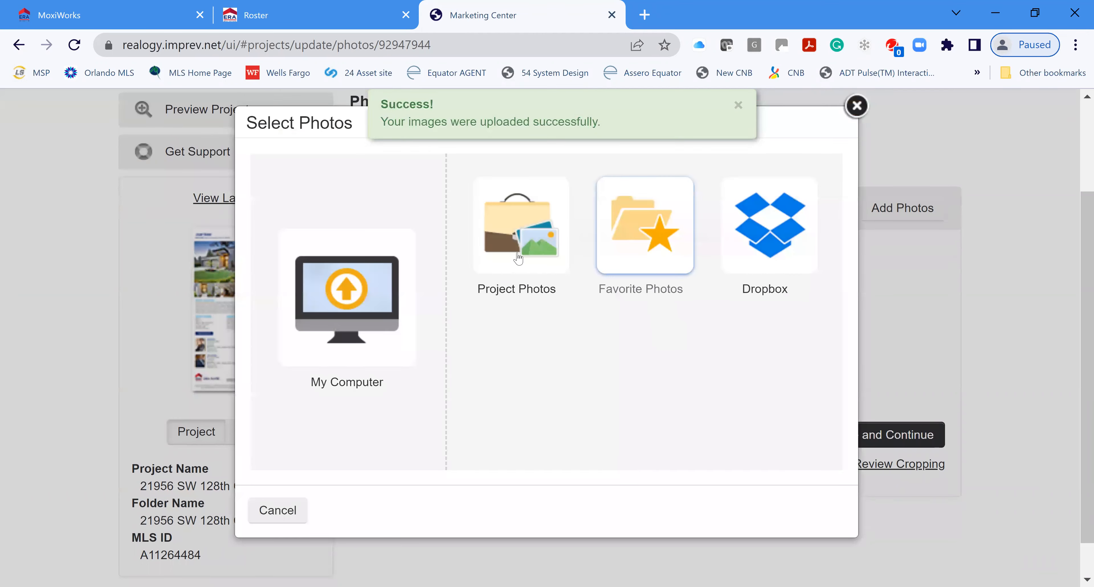
pyautogui.click(639, 231)
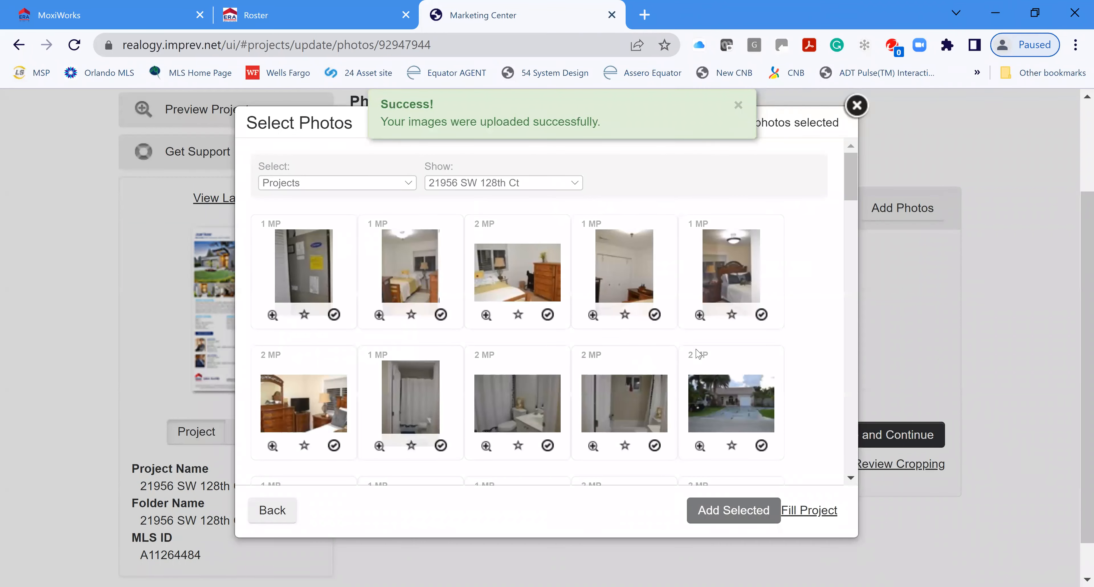
pyautogui.scroll(-10, 698, 353)
pyautogui.scroll(-4, 640, 369)
pyautogui.scroll(-4, 677, 381)
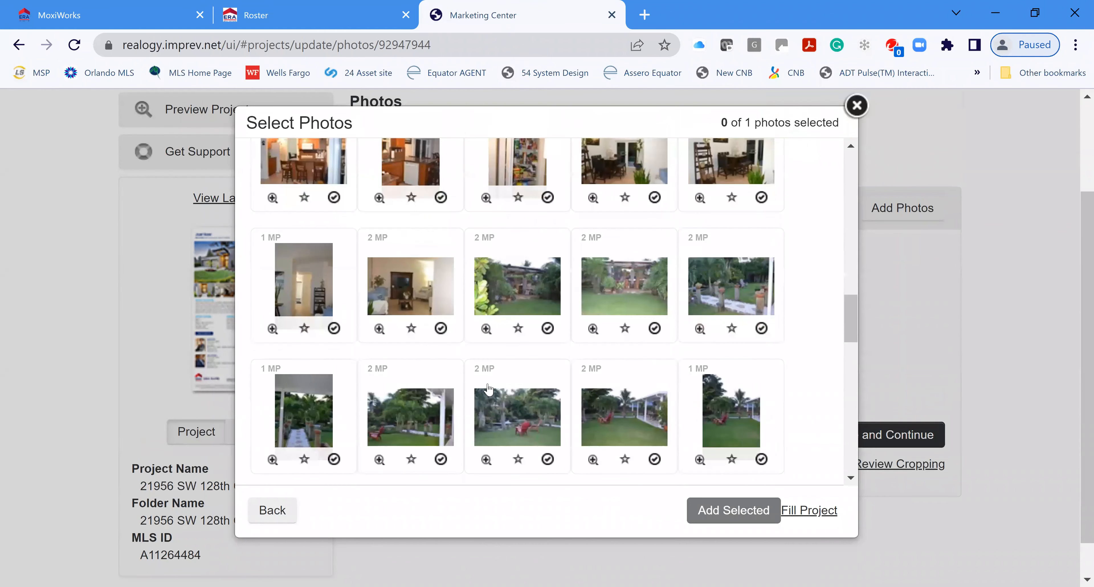
pyautogui.scroll(-2, 458, 432)
pyautogui.scroll(-2, 458, 432)
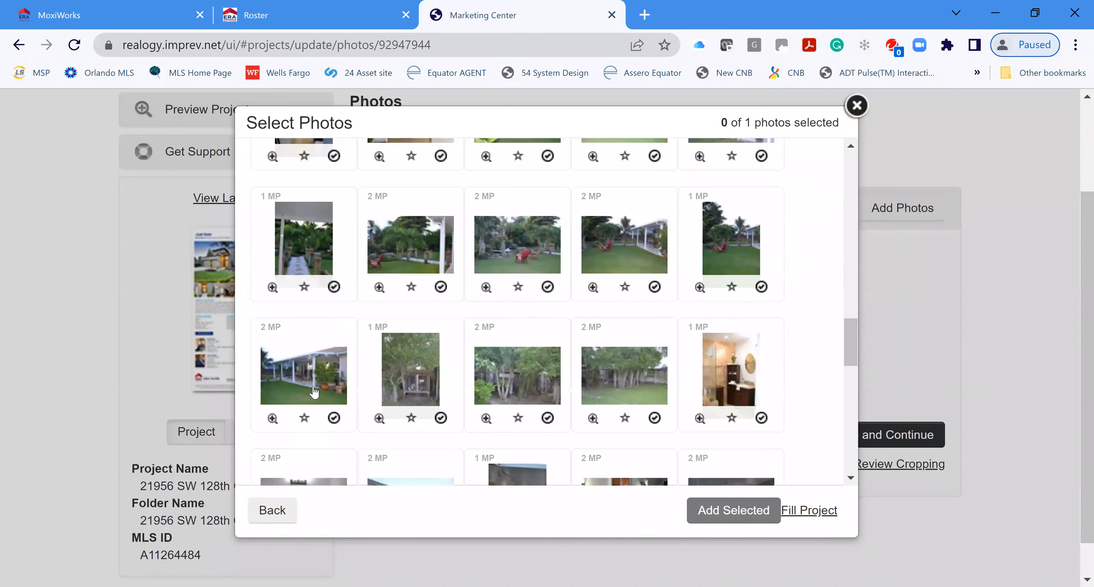
pyautogui.click(313, 389)
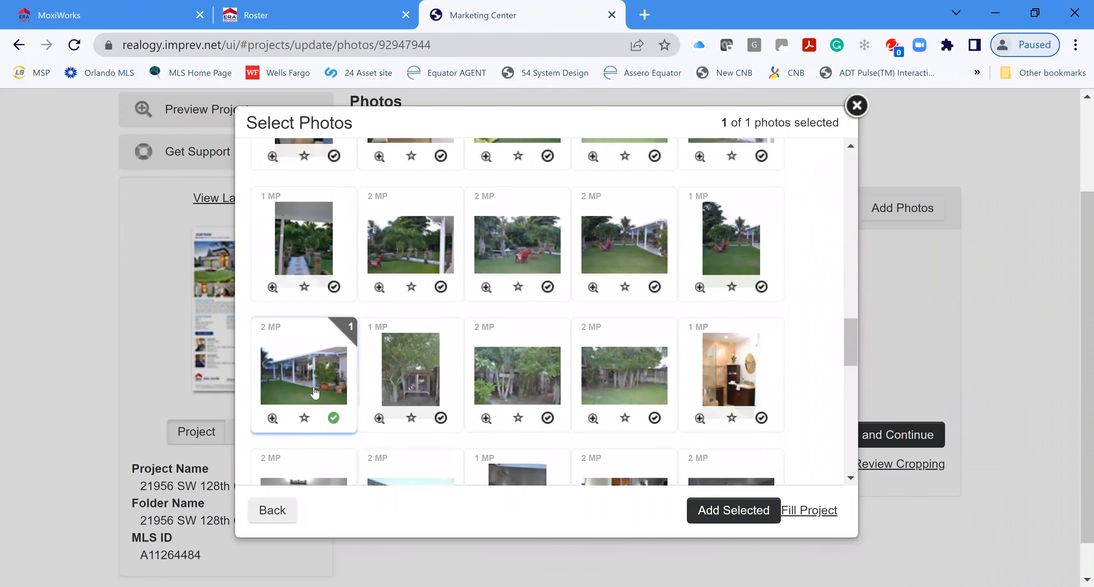
pyautogui.click(746, 511)
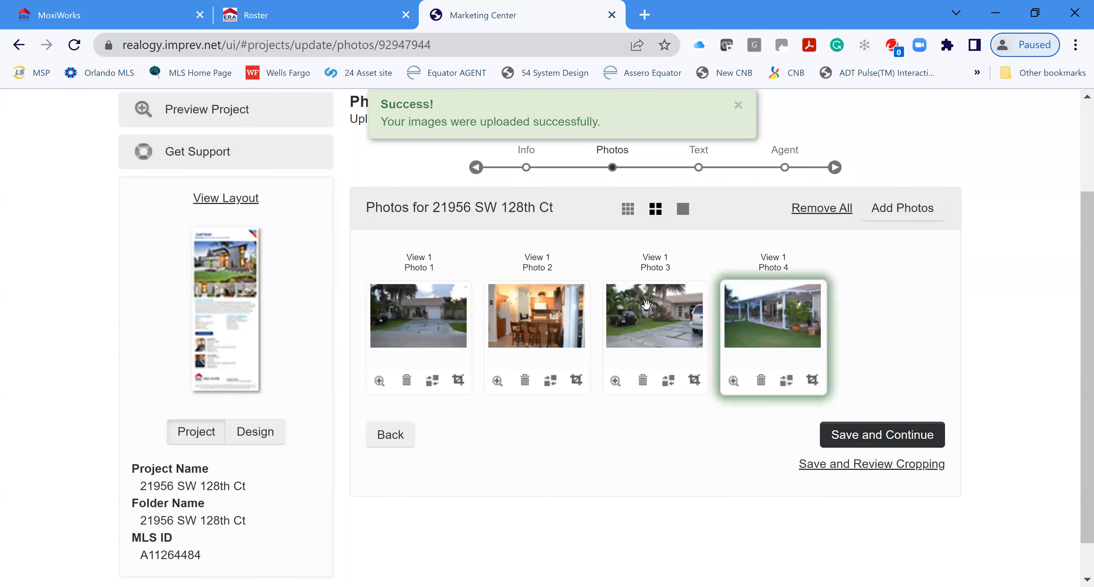
# Step: Reorder the photos so the second exterior is Photo 2 and the kitchen is Photo 3
pyautogui.moveTo(644, 303); pyautogui.dragTo(515, 327)
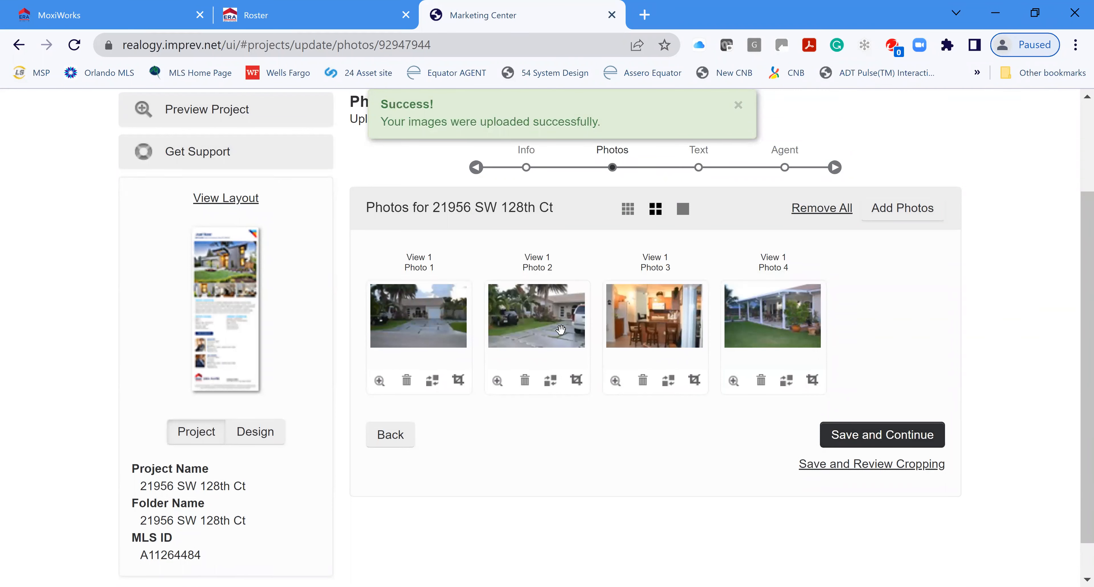
pyautogui.moveTo(750, 327); pyautogui.dragTo(625, 326)
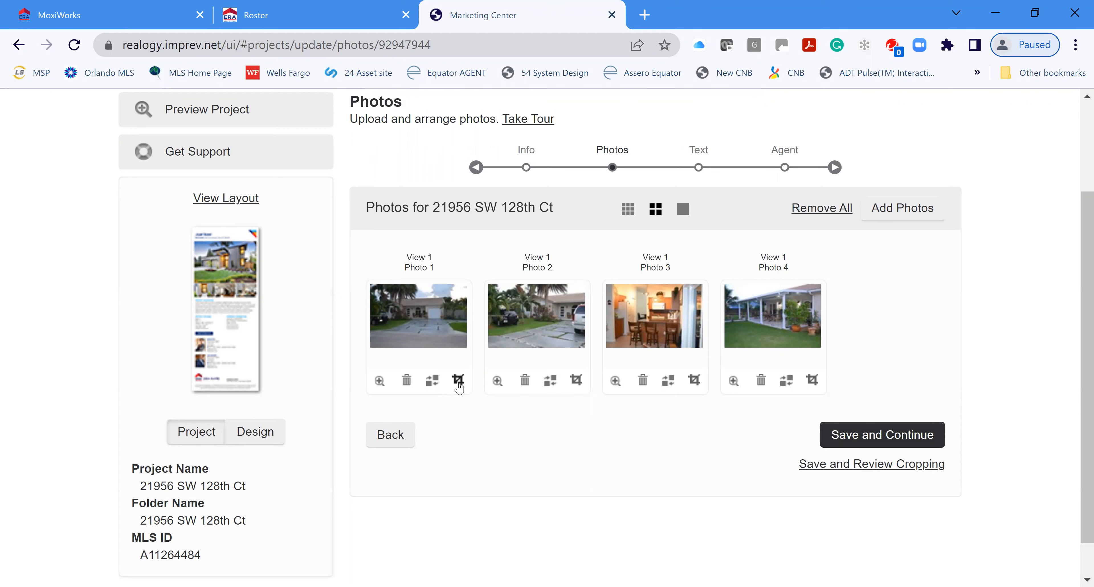
# Step: Crop Photo 1 in from the top-left so it frames the house and driveway tightly
pyautogui.click(459, 381)
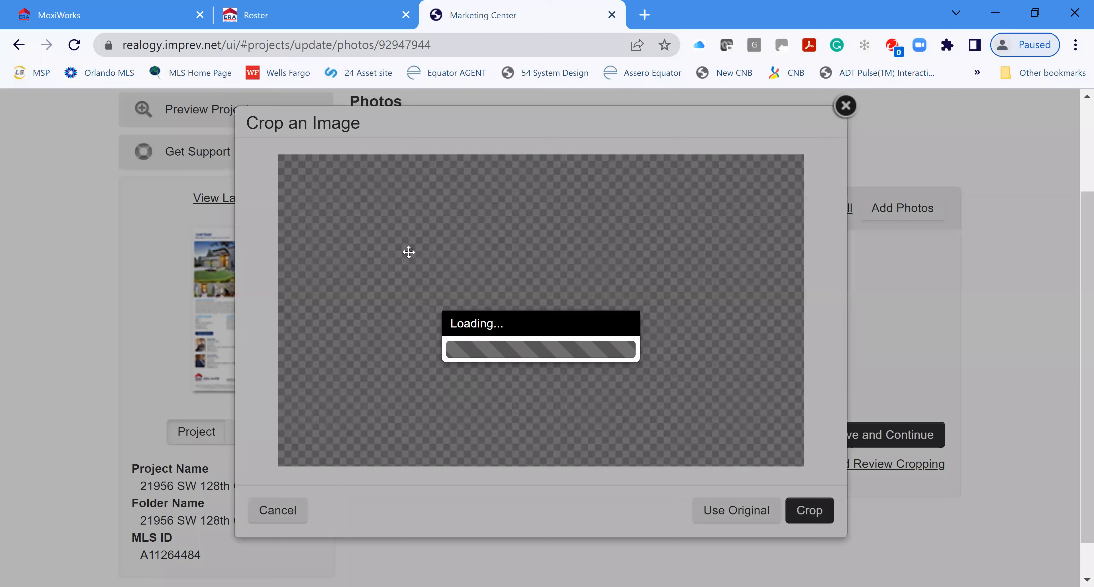
pyautogui.moveTo(317, 160); pyautogui.dragTo(351, 185)
pyautogui.moveTo(414, 200); pyautogui.dragTo(415, 199)
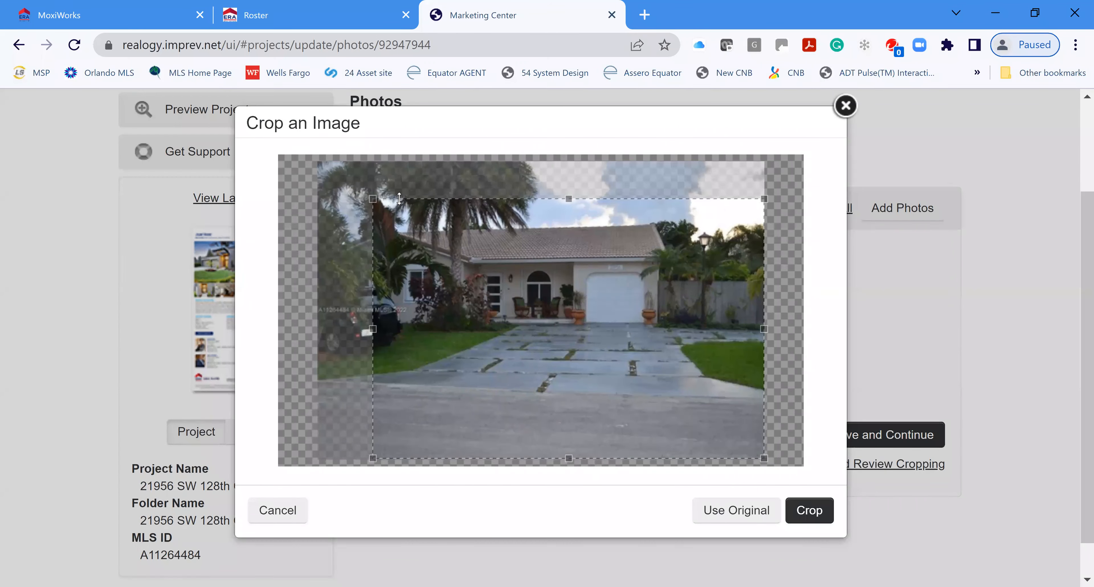
pyautogui.click(802, 505)
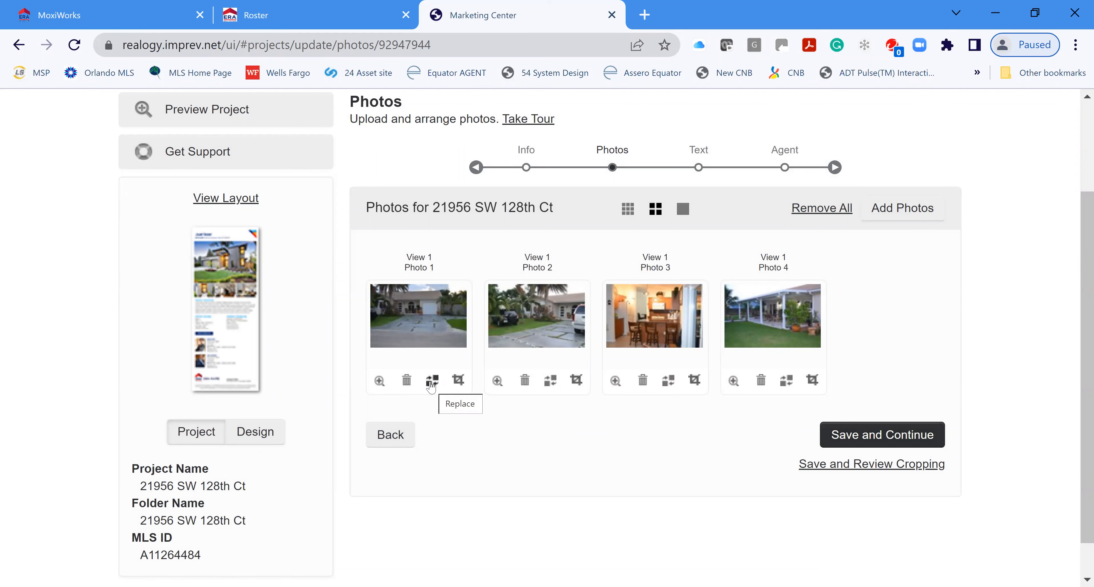
# Step: Replace Photo 2 with the living-room shot from Project Photos and save the photos
pyautogui.click(549, 383)
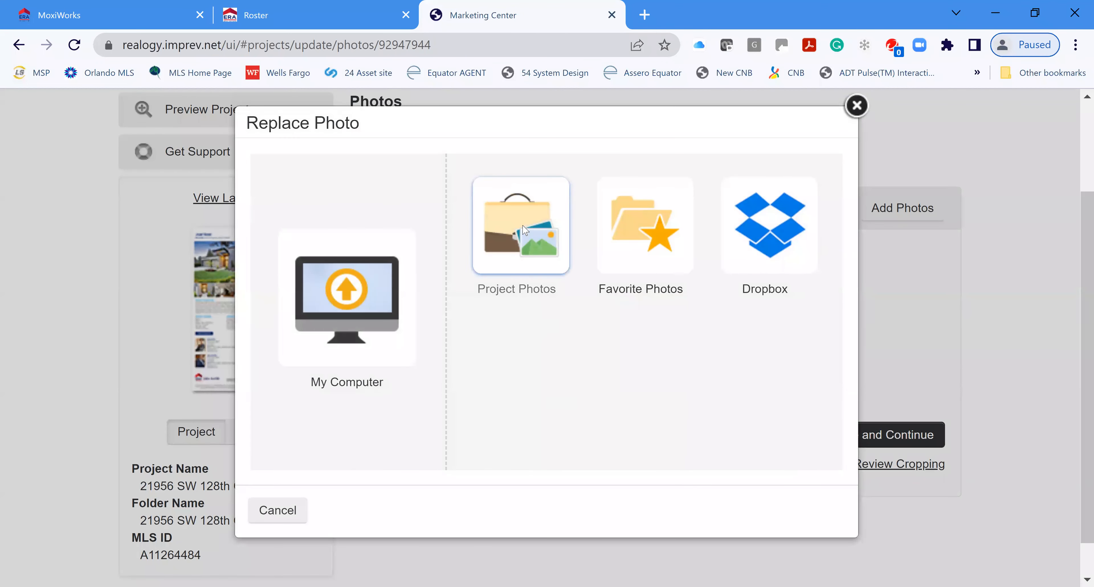
pyautogui.click(523, 231)
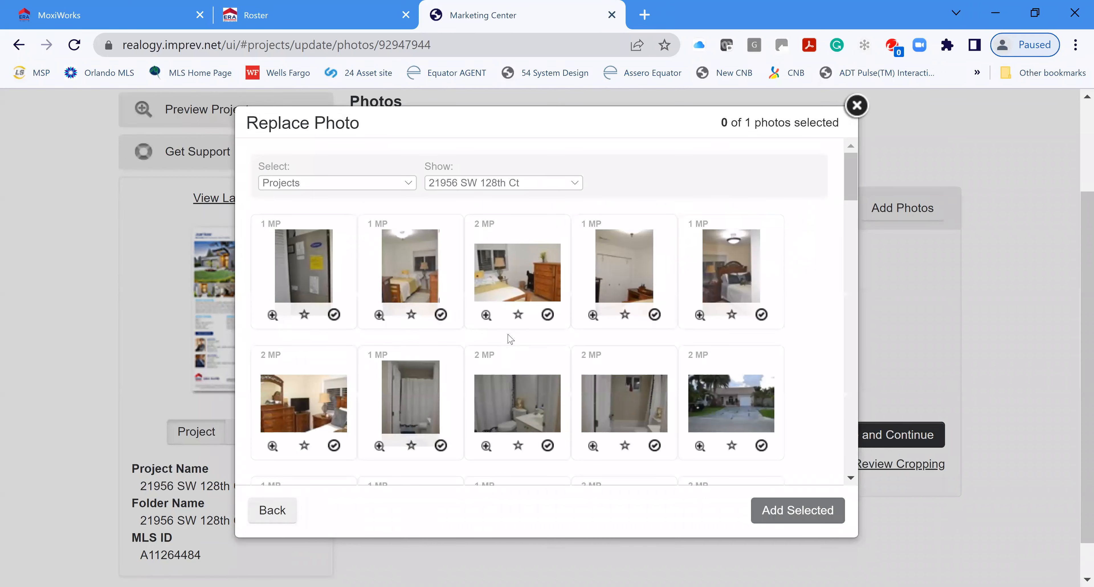
pyautogui.scroll(-2, 750, 302)
pyautogui.scroll(-6, 697, 352)
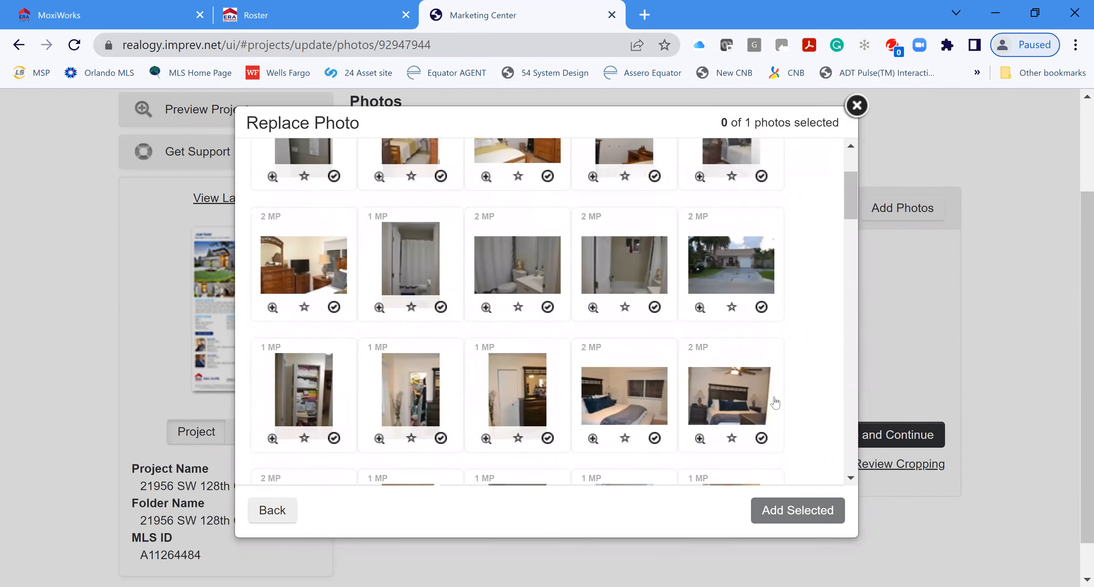
pyautogui.scroll(-3, 671, 387)
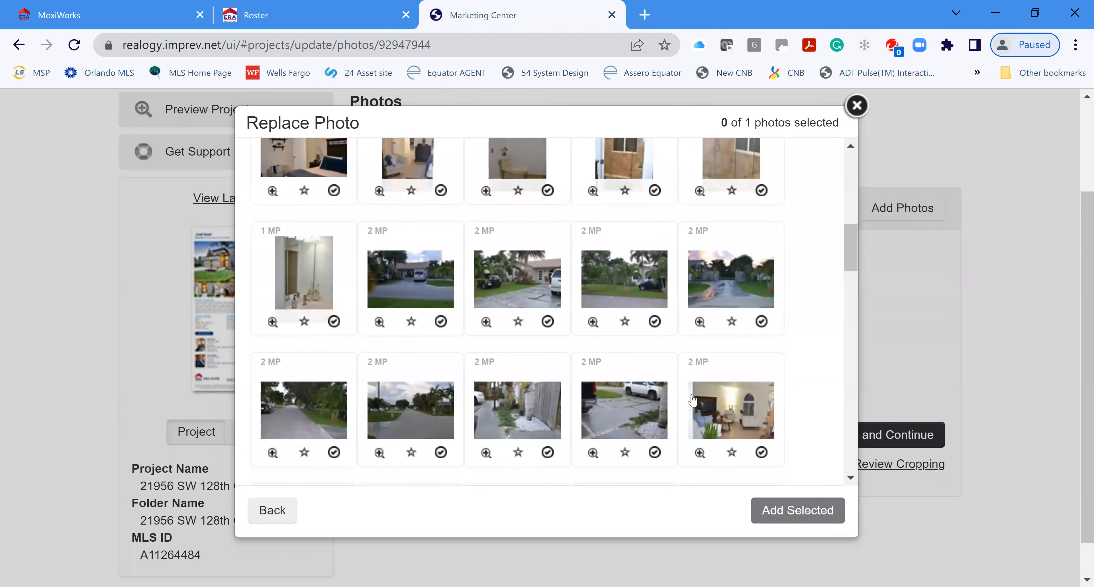
pyautogui.scroll(-2, 718, 404)
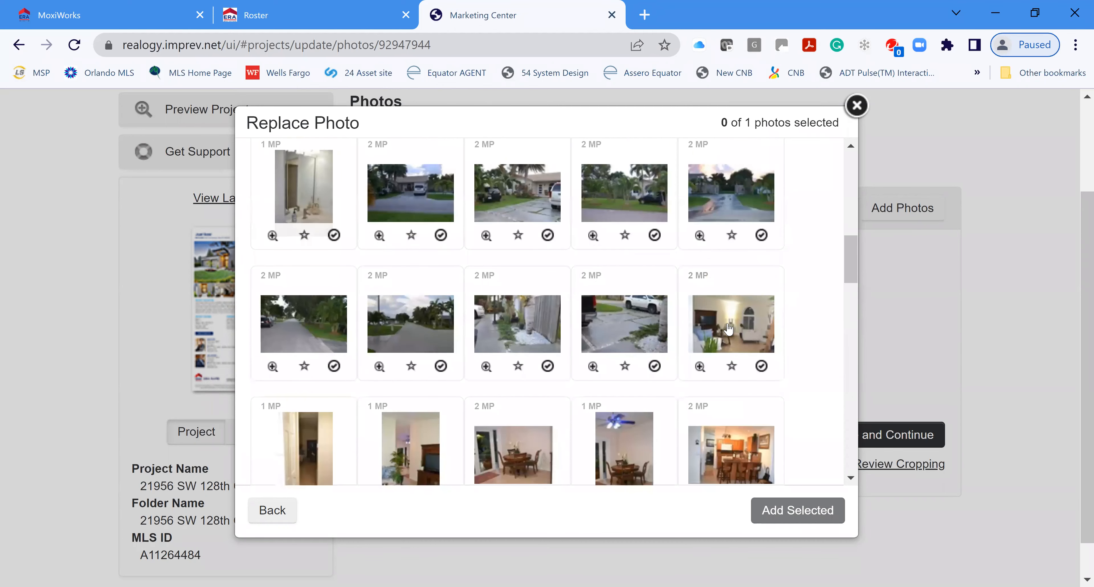
pyautogui.click(758, 368)
pyautogui.click(806, 511)
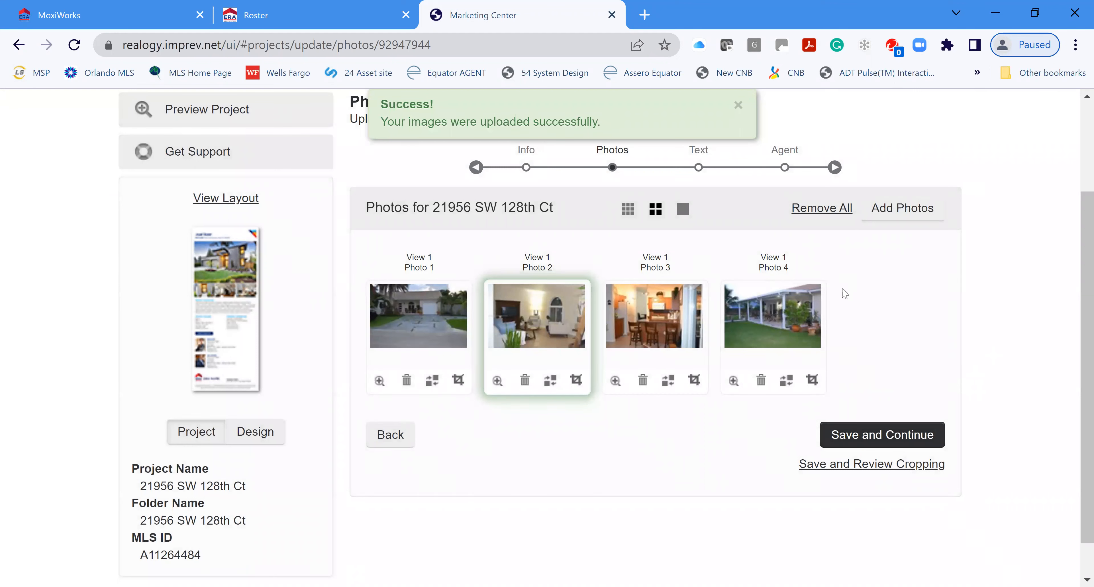
pyautogui.click(893, 436)
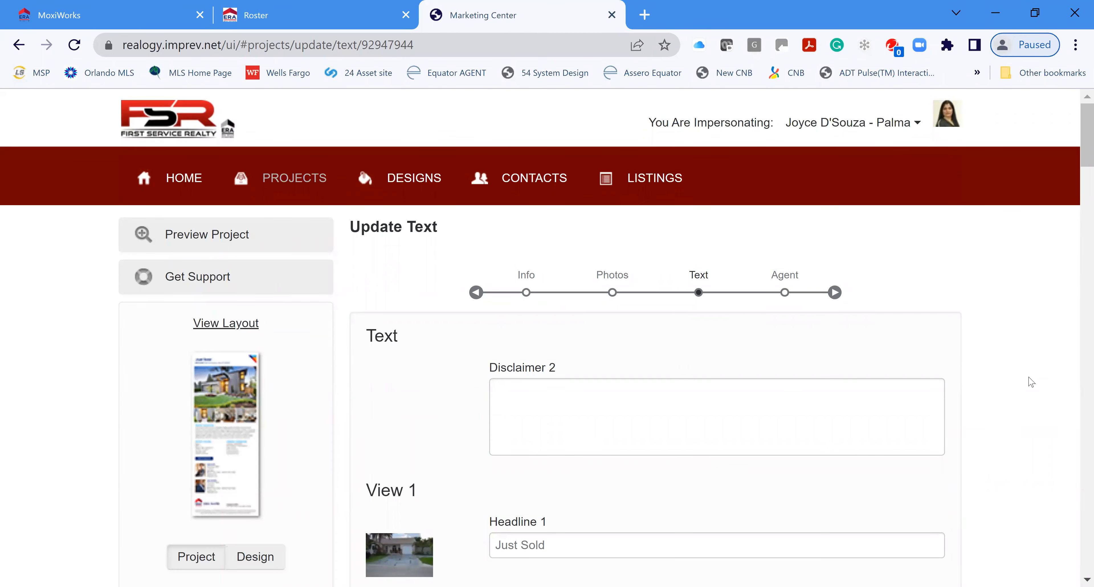
# Step: Enter 650,000 as the Sold Price and scroll down to the Body Copy box
pyautogui.scroll(-5, 1031, 382)
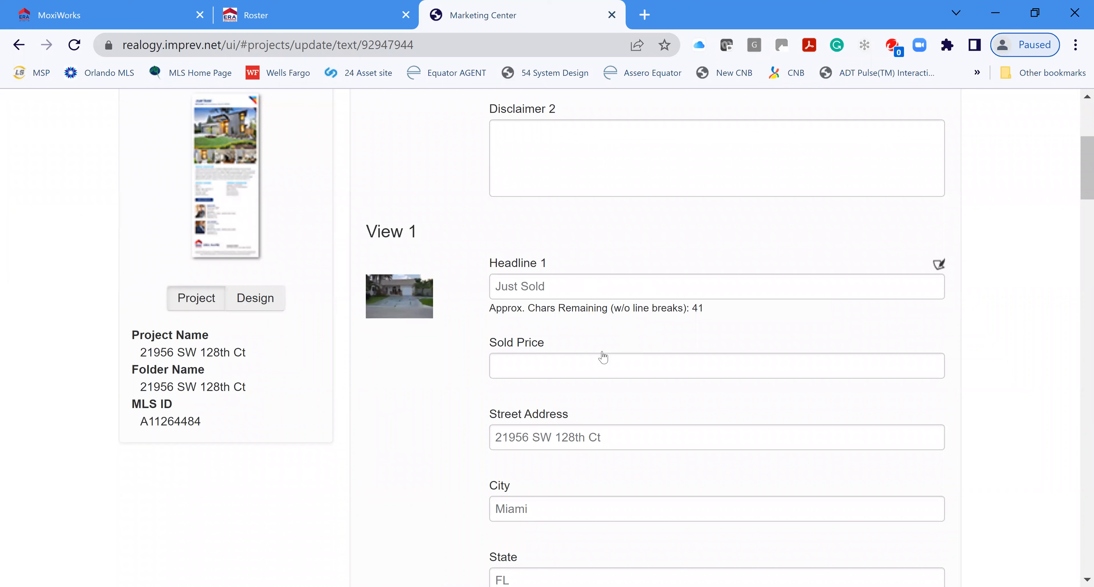
pyautogui.click(604, 361)
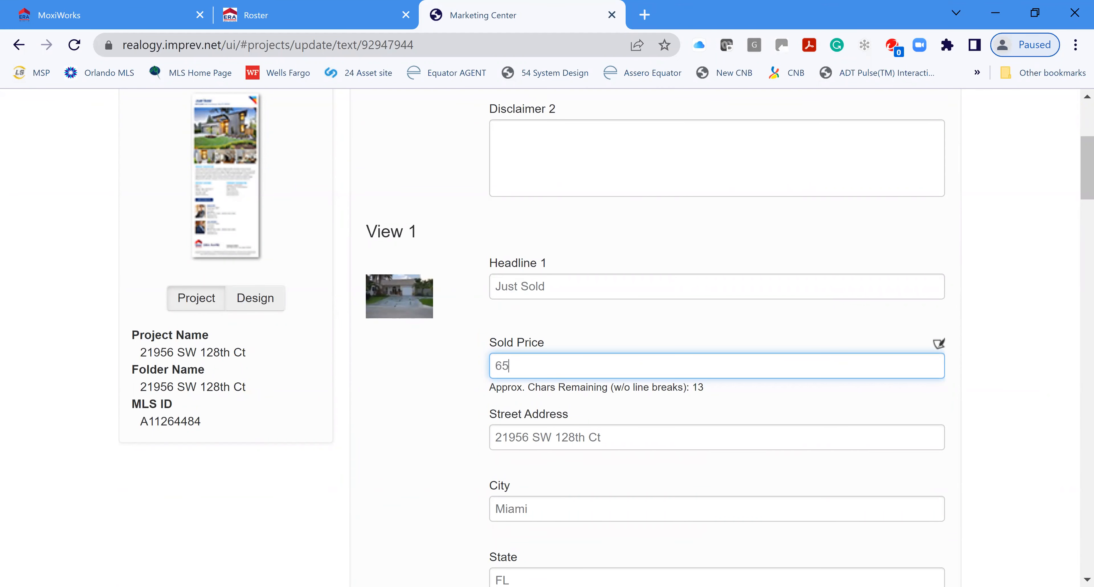
pyautogui.write('650,000')
pyautogui.scroll(-2, 726, 437)
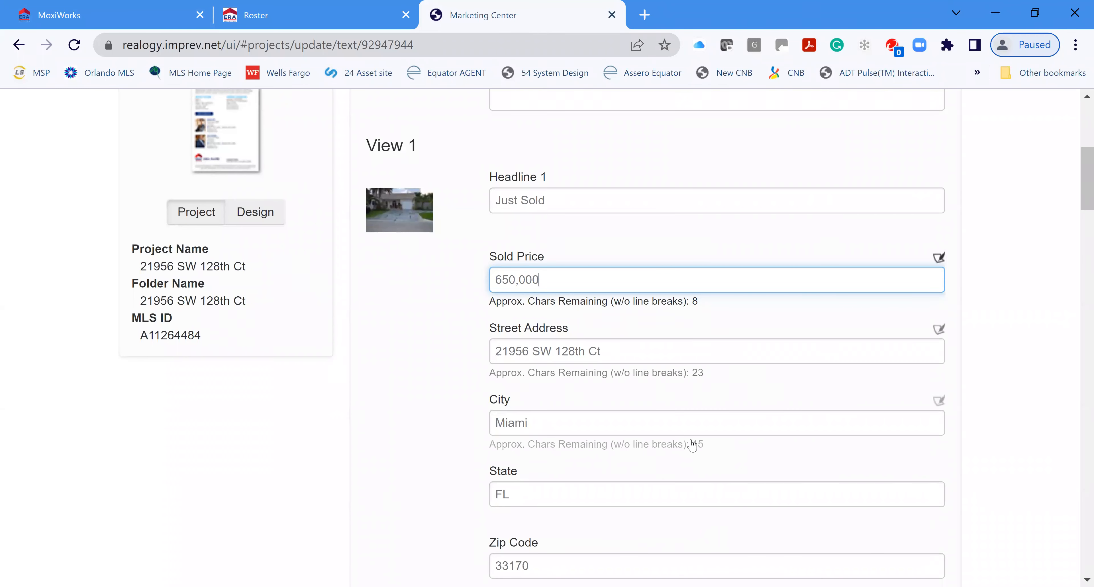
pyautogui.scroll(-6, 692, 445)
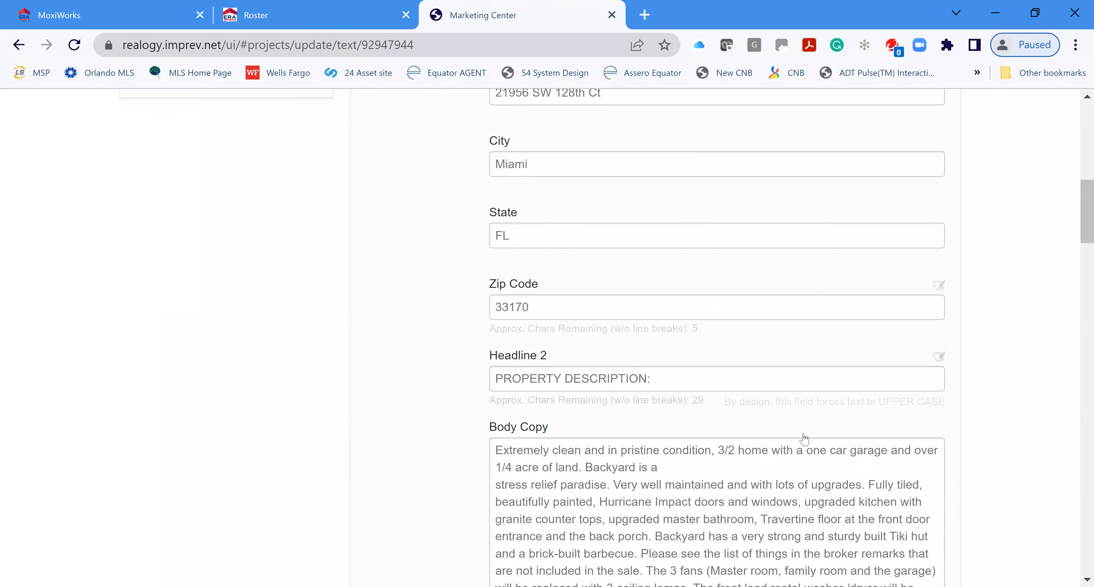
pyautogui.scroll(-4, 789, 435)
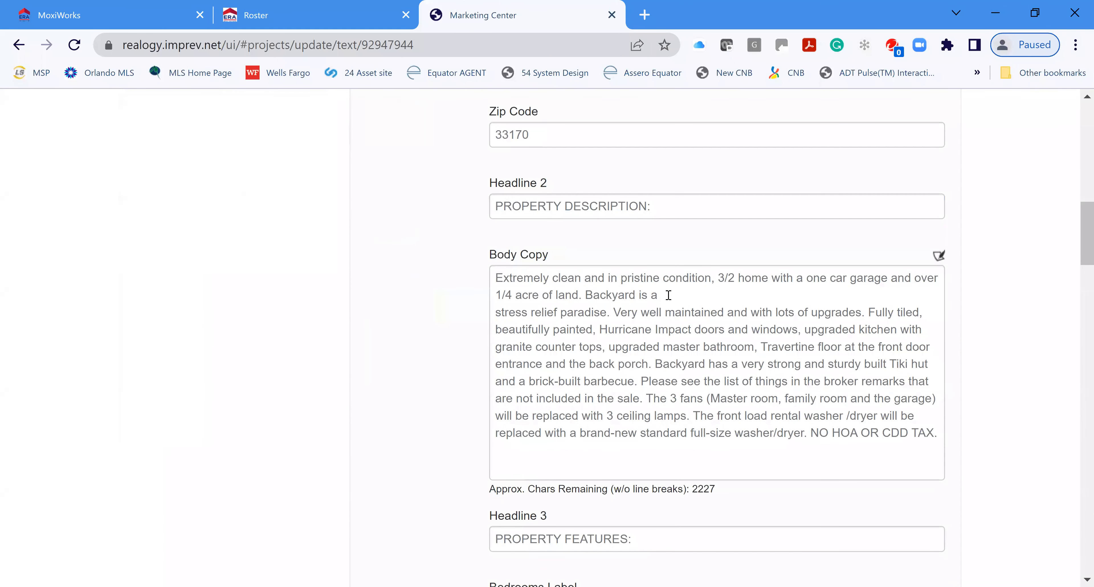
# Step: In Body Copy, rejoin the line after 'Backyard is a' and delete 'NO HOA OR CDD TAX.'
pyautogui.click(675, 307)
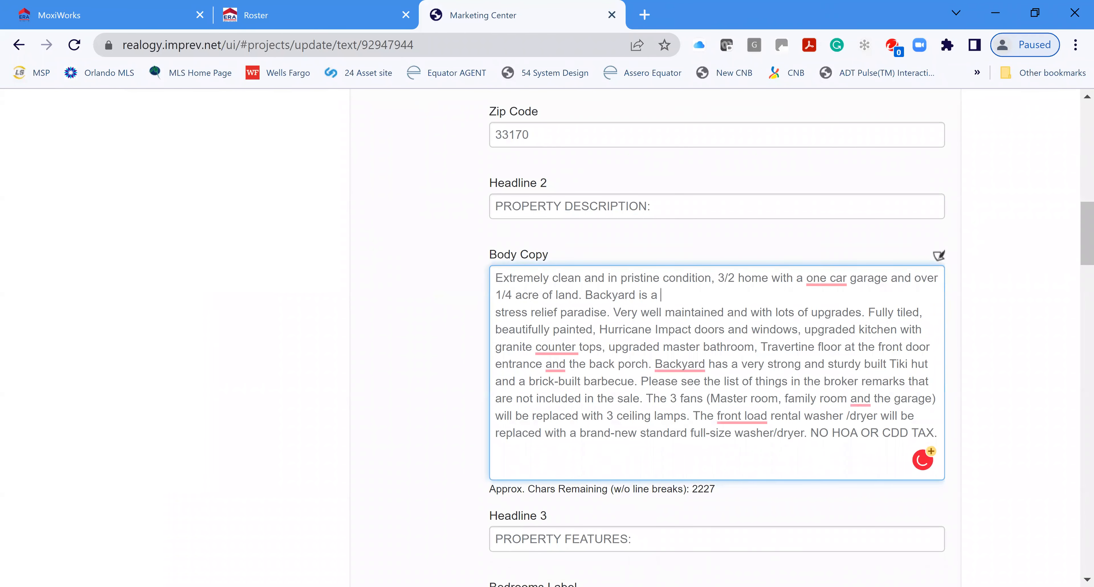
pyautogui.press('Delete')
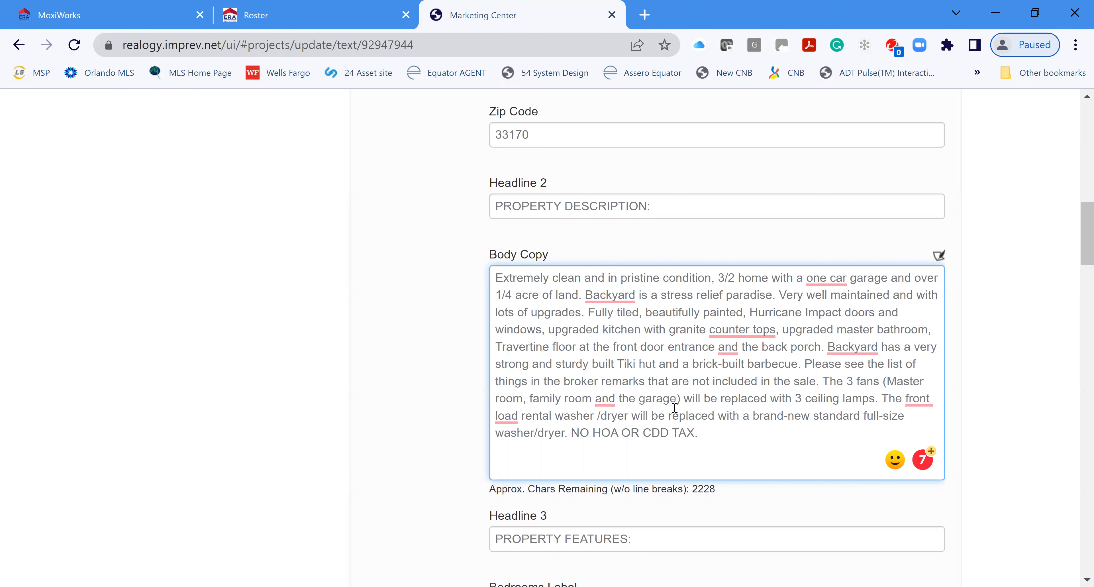
pyautogui.keyDown('shift'); pyautogui.click(727, 432); pyautogui.keyUp('shift')
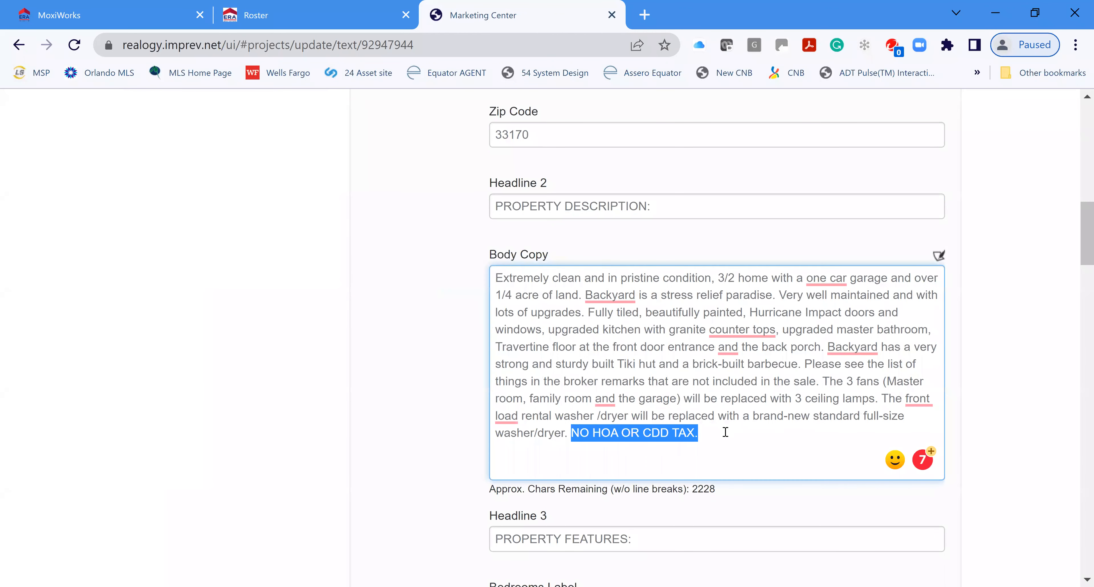
pyautogui.press('BackSpace')
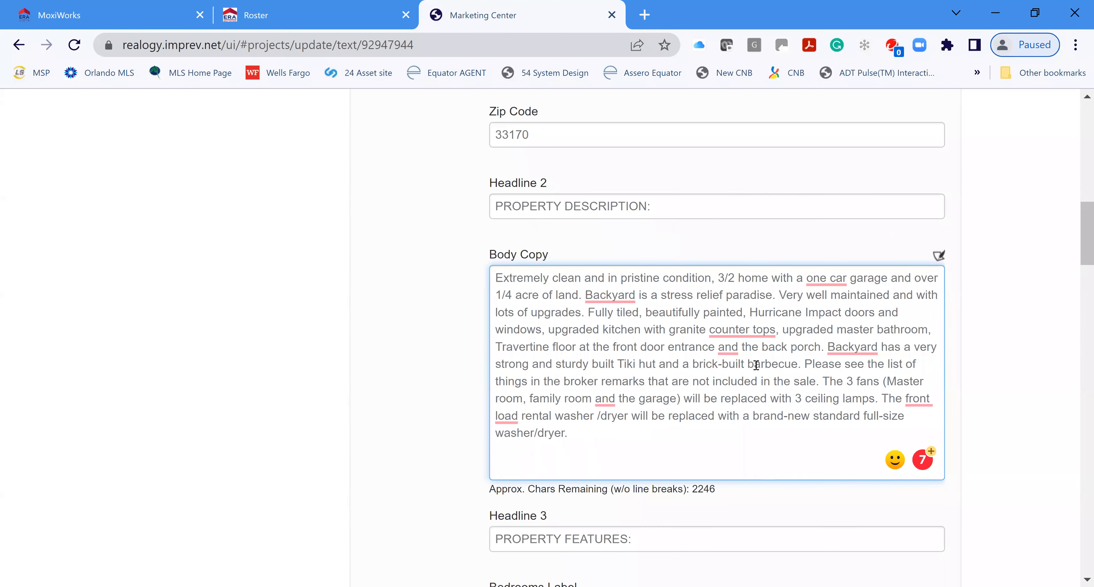
# Step: Enter Miami Dade County as the School District
pyautogui.scroll(-4, 786, 378)
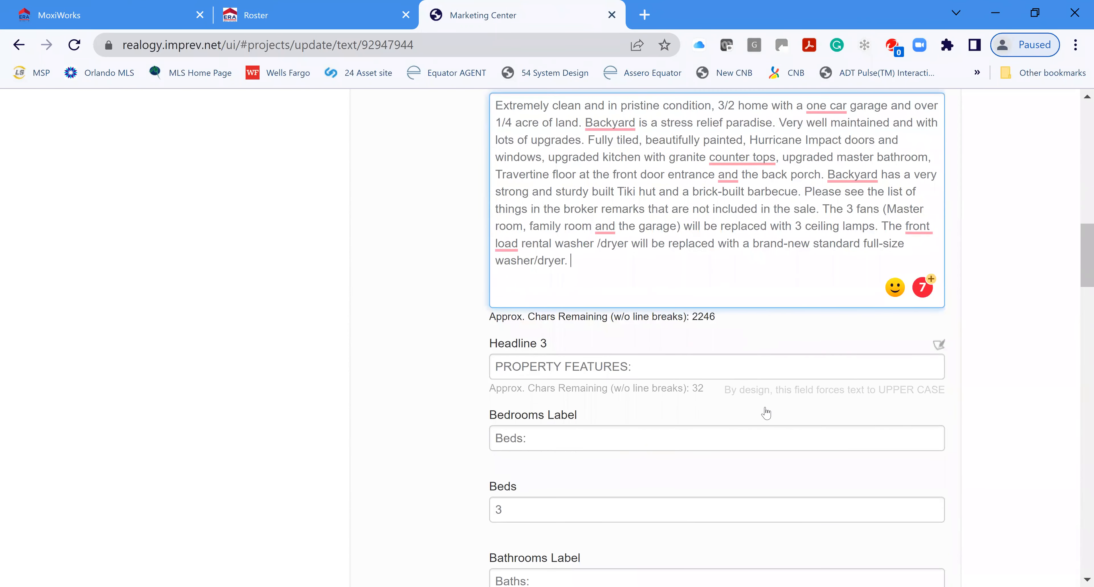
pyautogui.scroll(-2, 746, 395)
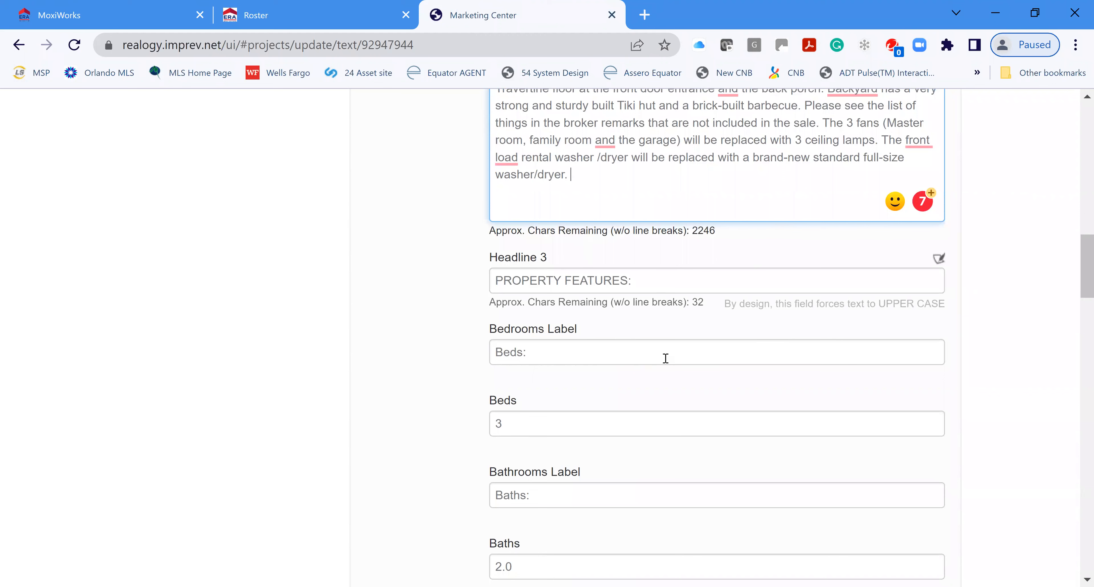
pyautogui.scroll(-2, 664, 390)
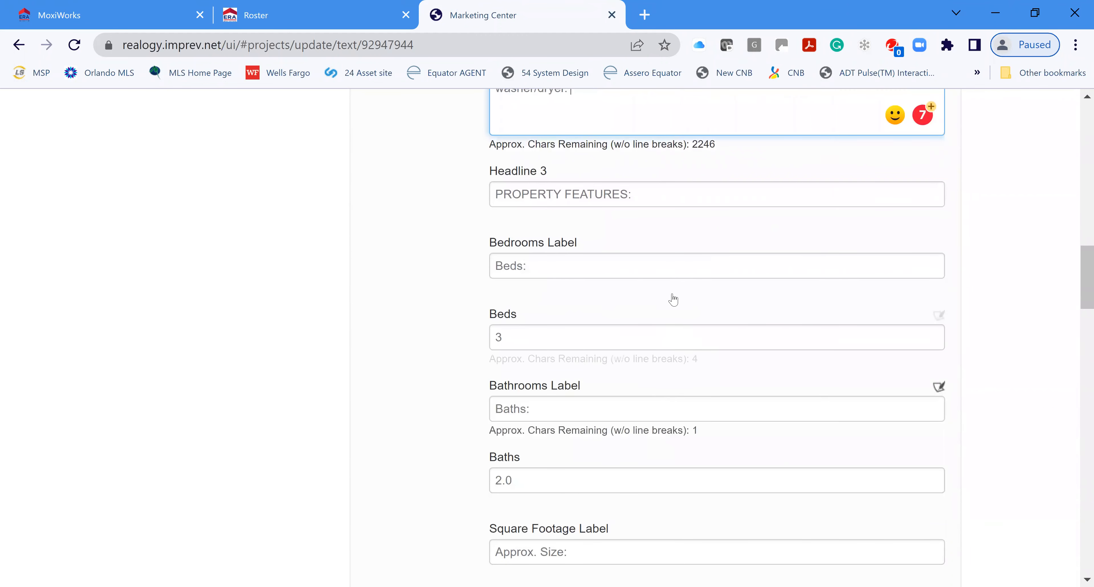
pyautogui.scroll(-2, 658, 337)
pyautogui.scroll(-1, 671, 365)
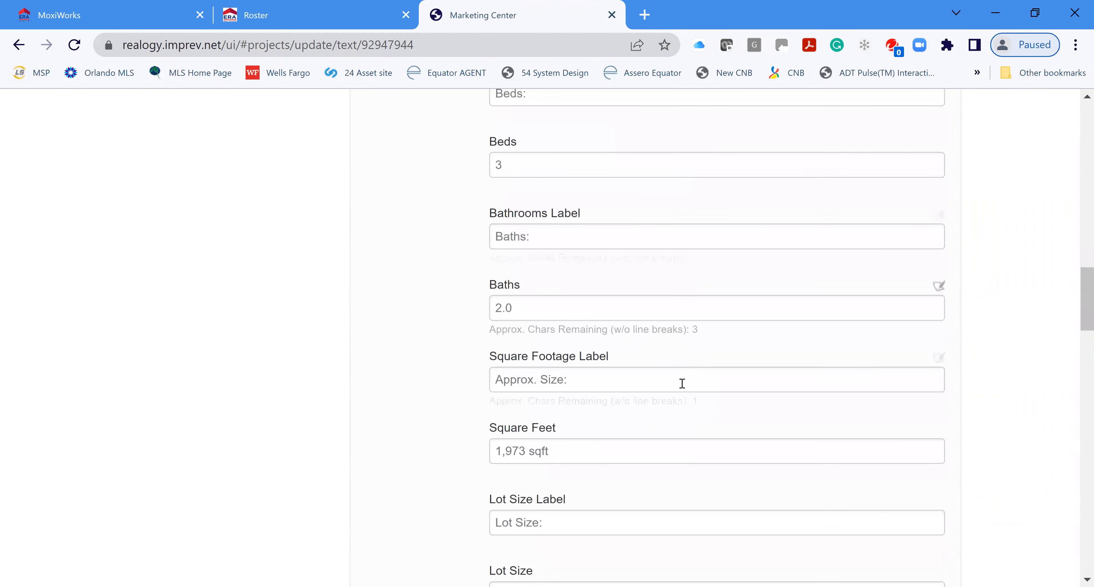
pyautogui.scroll(-2, 676, 395)
pyautogui.scroll(-4, 671, 391)
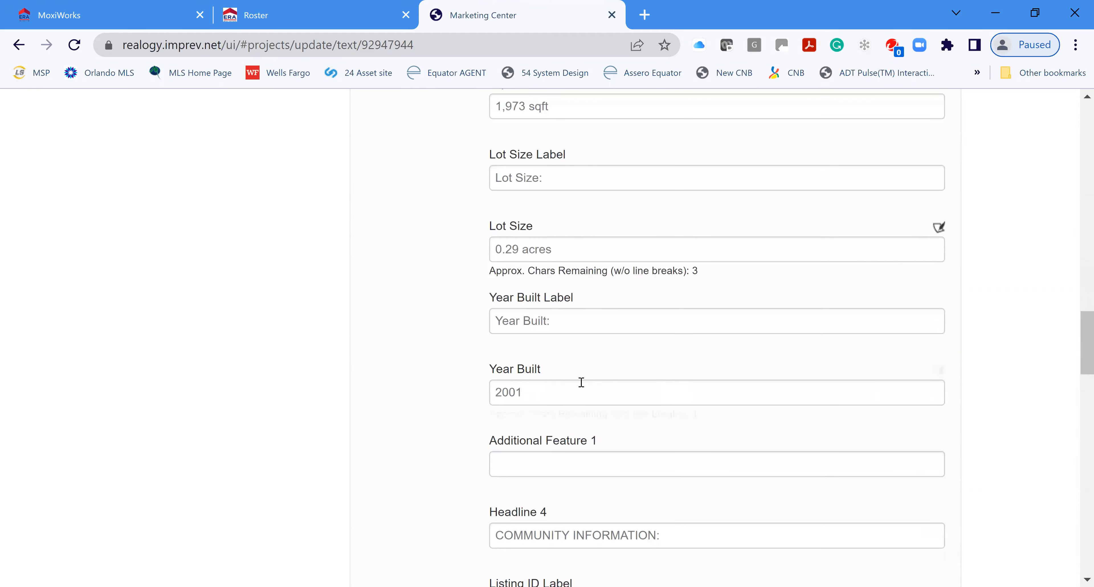
pyautogui.scroll(-2, 691, 425)
pyautogui.scroll(-6, 706, 431)
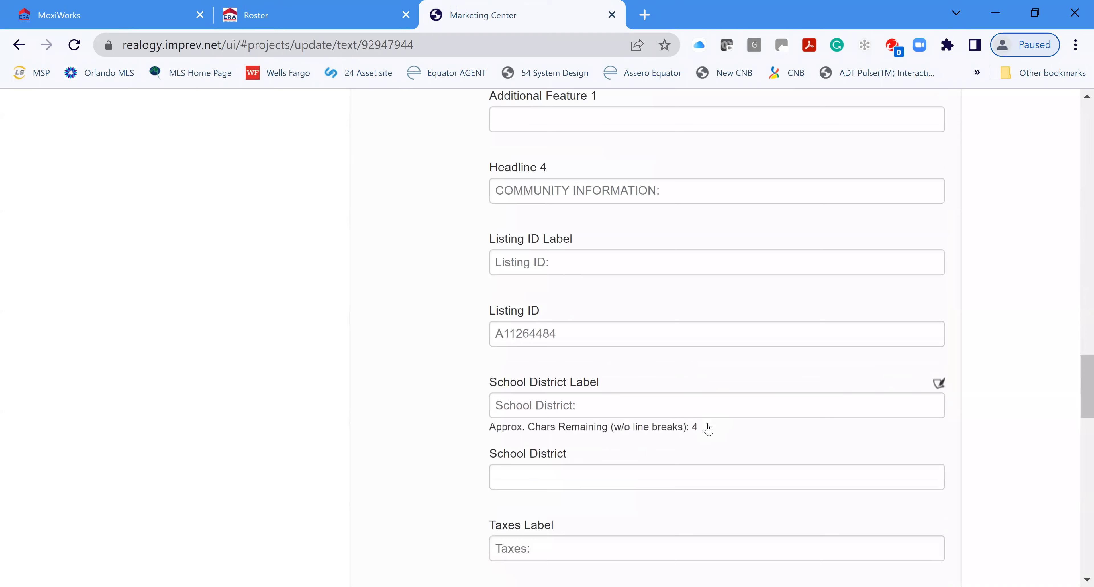
pyautogui.scroll(-2, 708, 429)
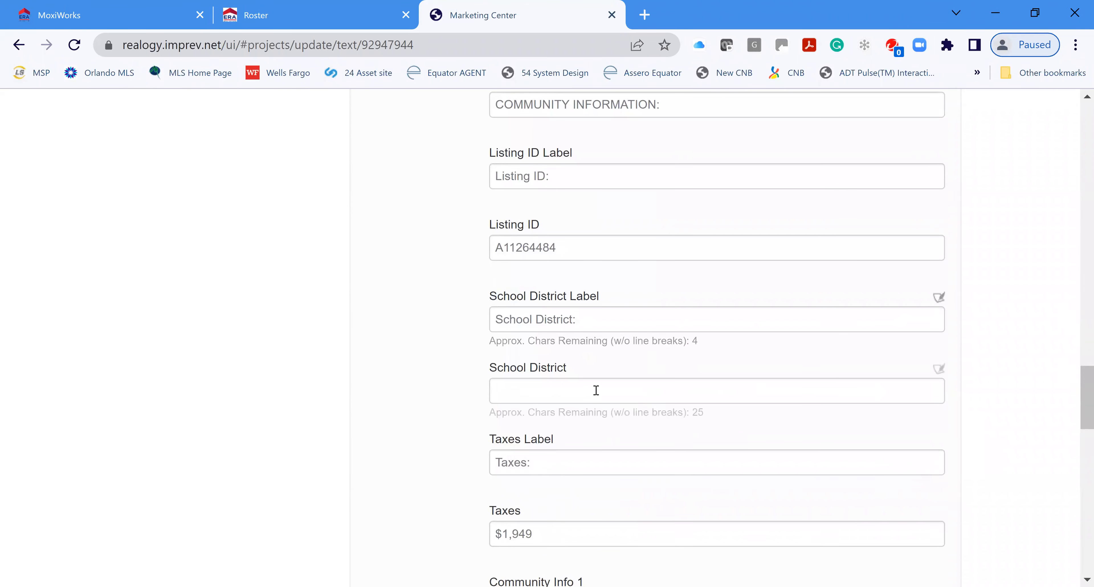
pyautogui.click(596, 391)
pyautogui.write('Miami')
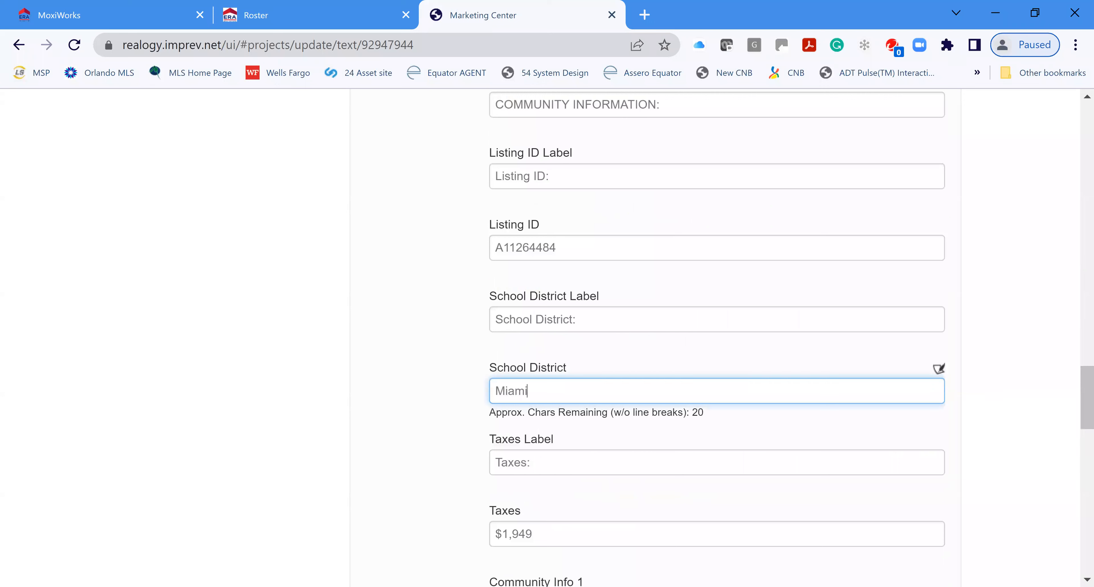
pyautogui.write(' Dade County')
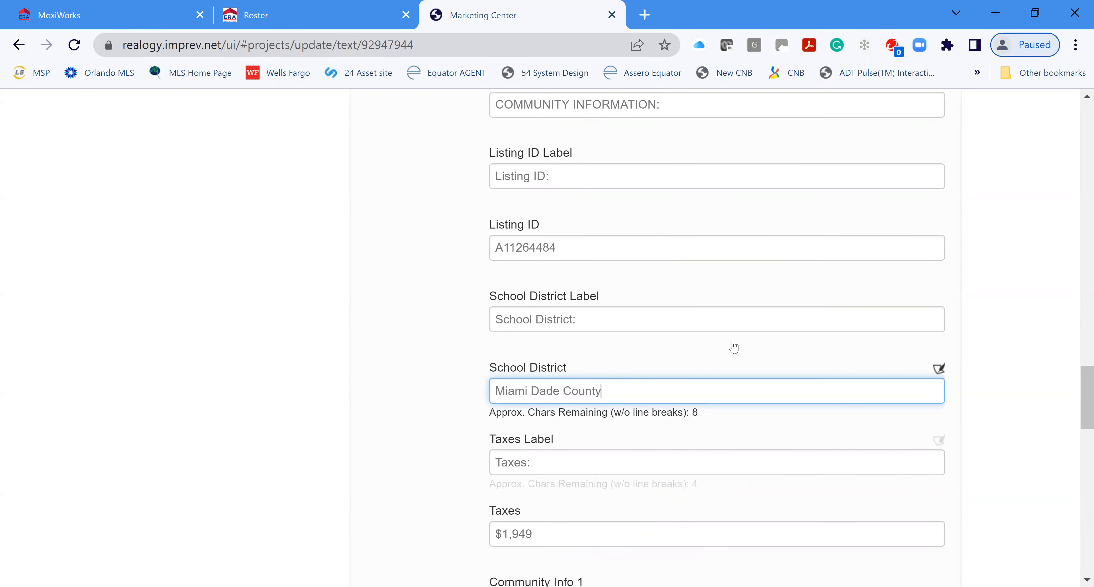
# Step: Clear the 'Taxes:' label and the $1,949 taxes value
pyautogui.scroll(-4, 732, 345)
pyautogui.moveTo(594, 291); pyautogui.dragTo(427, 294)
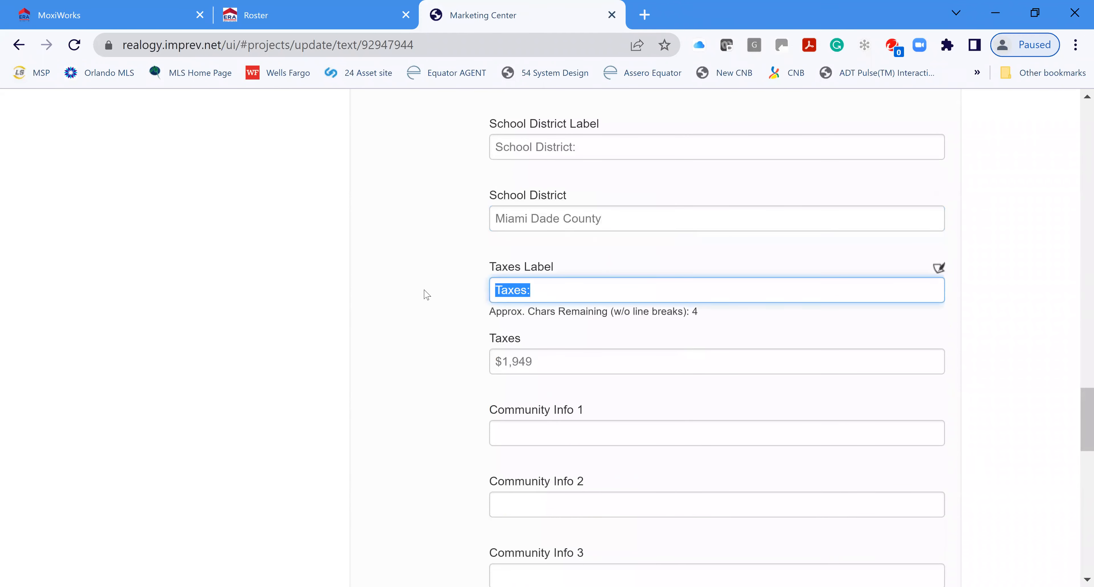
pyautogui.press('BackSpace')
pyautogui.moveTo(560, 360); pyautogui.dragTo(489, 362)
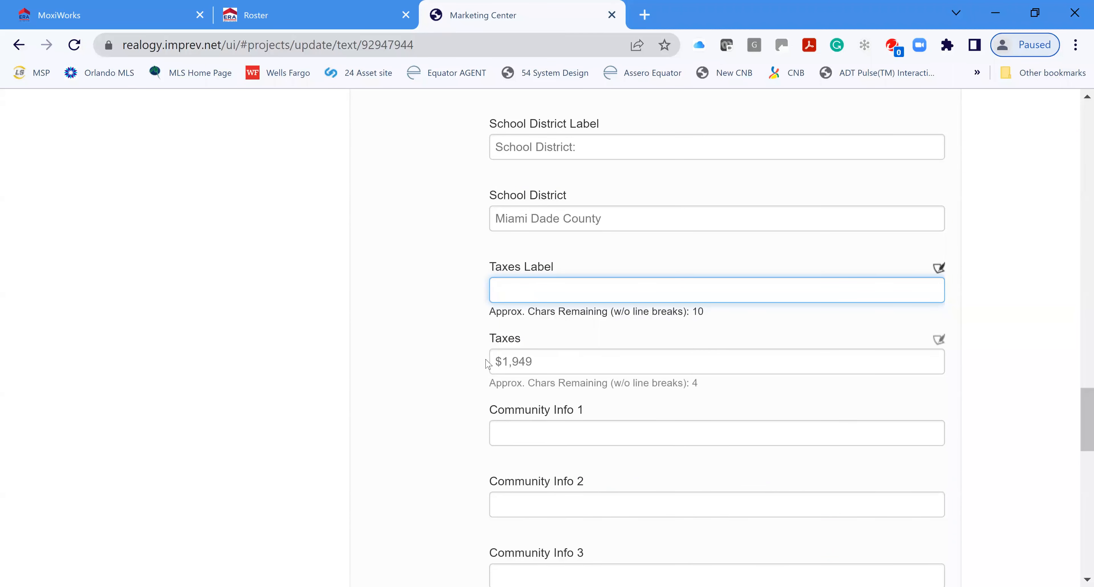
pyautogui.press('BackSpace')
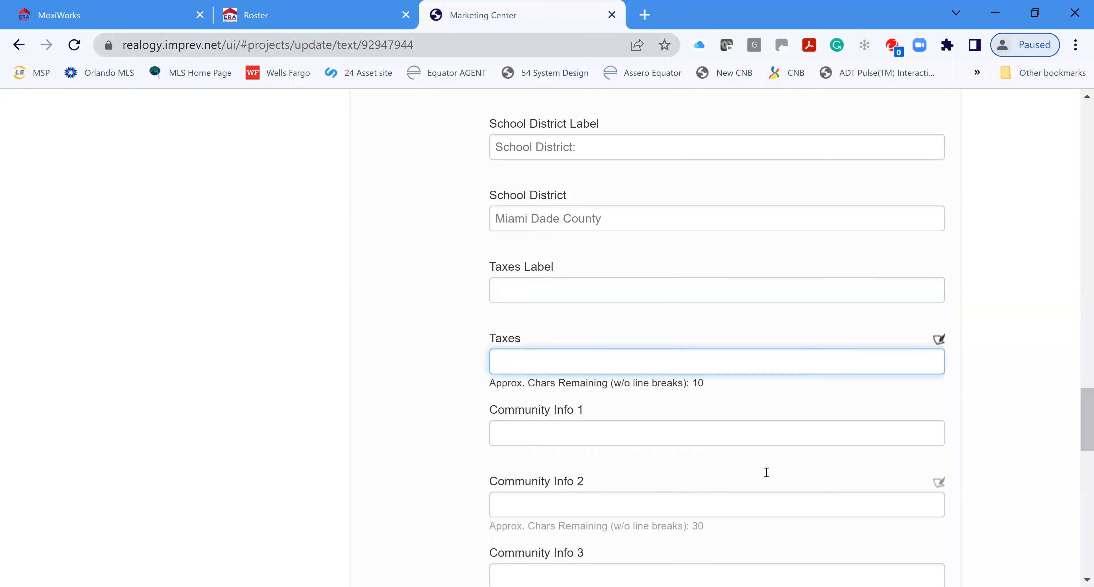
pyautogui.scroll(-4, 765, 469)
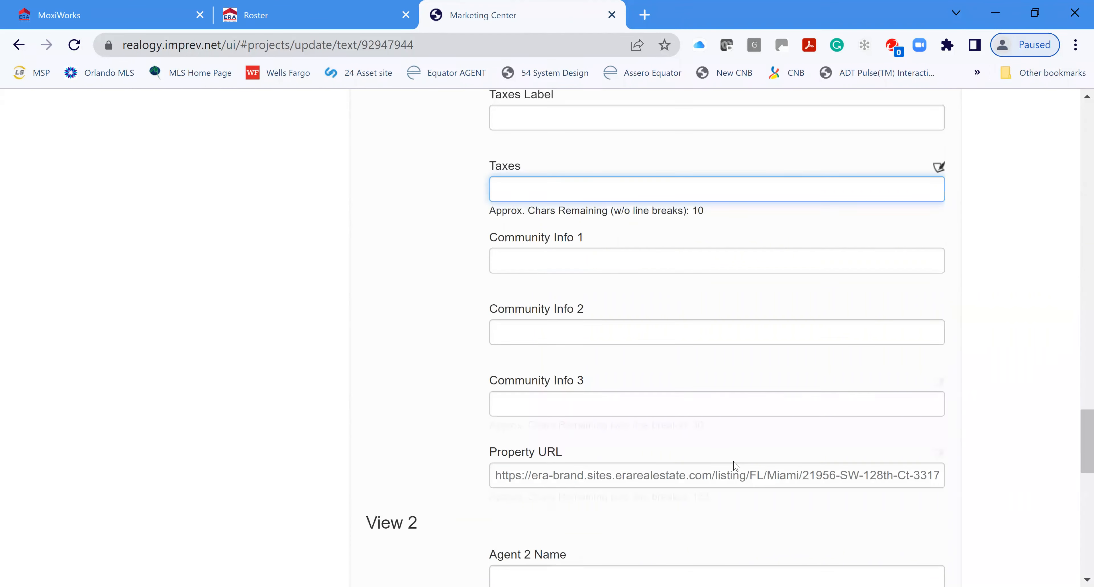
pyautogui.scroll(-4, 637, 425)
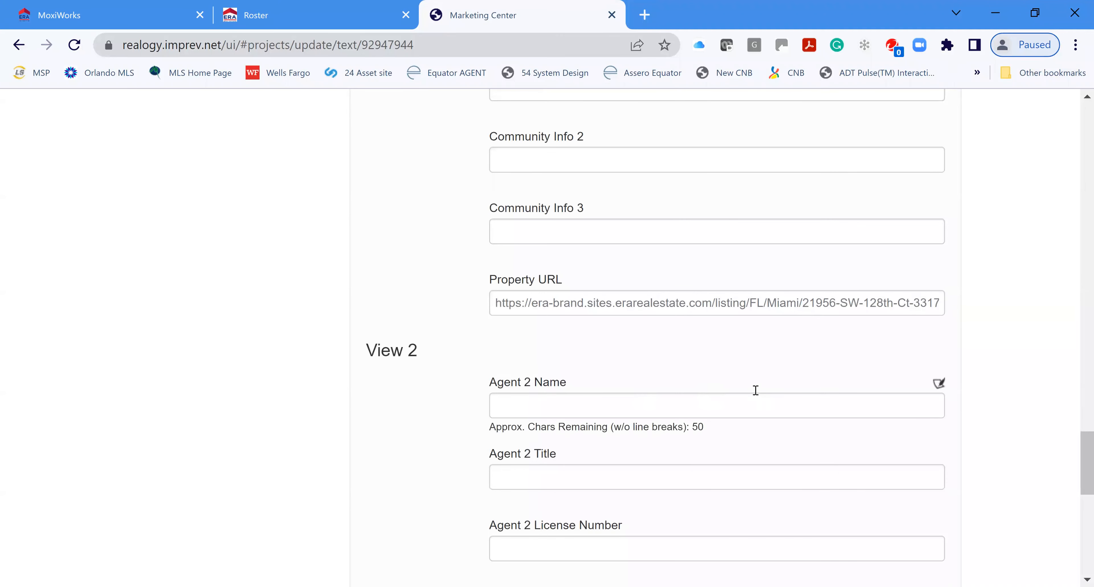
pyautogui.scroll(-4, 756, 393)
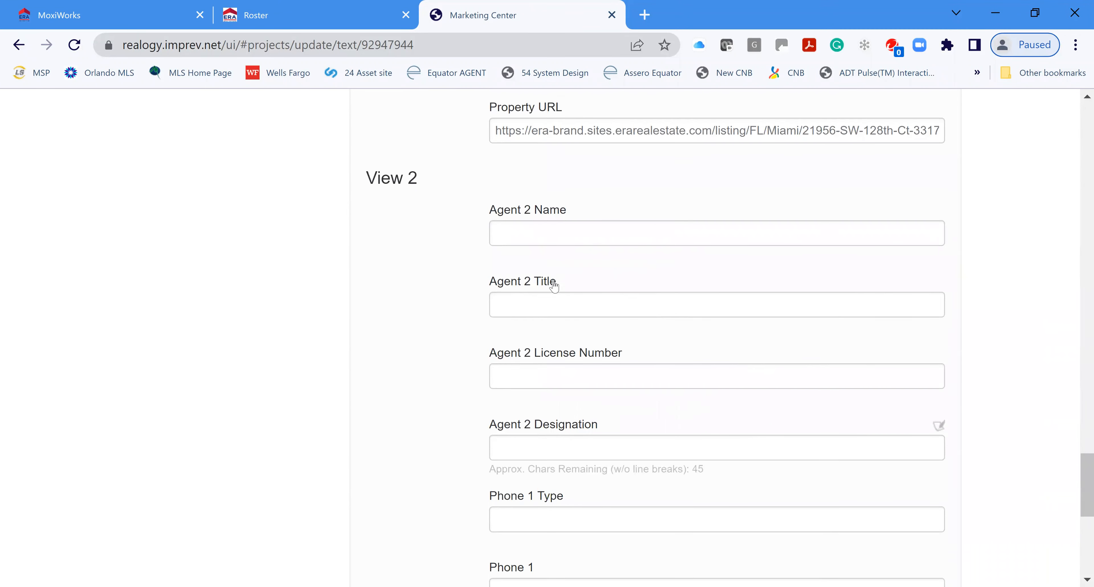
pyautogui.scroll(-4, 635, 489)
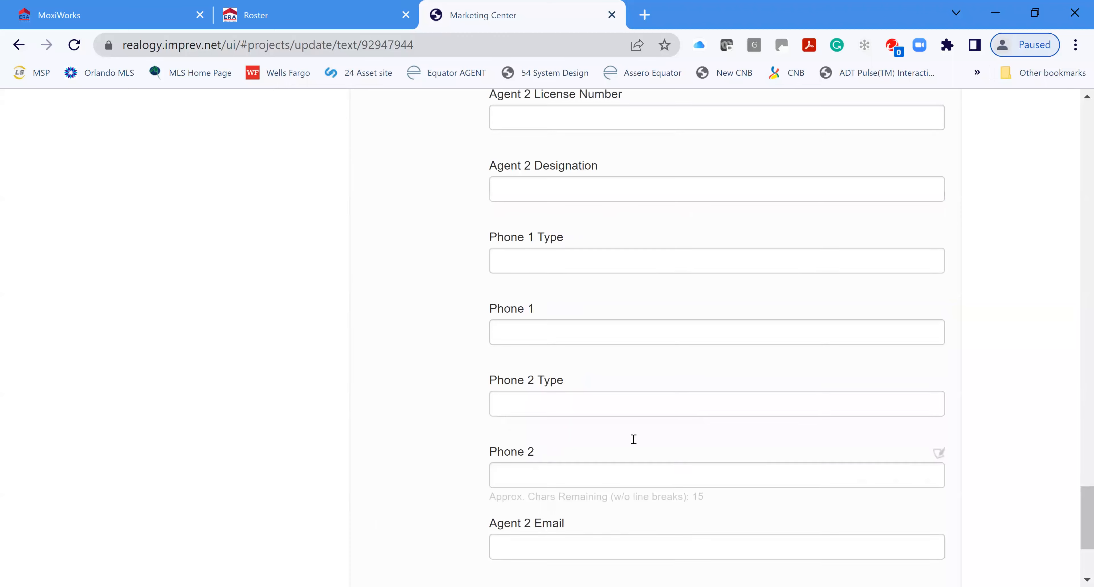
pyautogui.scroll(-4, 631, 442)
# Step: Save the text, leave Agent 2 Photo empty, and save the agent info to finish the project
pyautogui.click(862, 501)
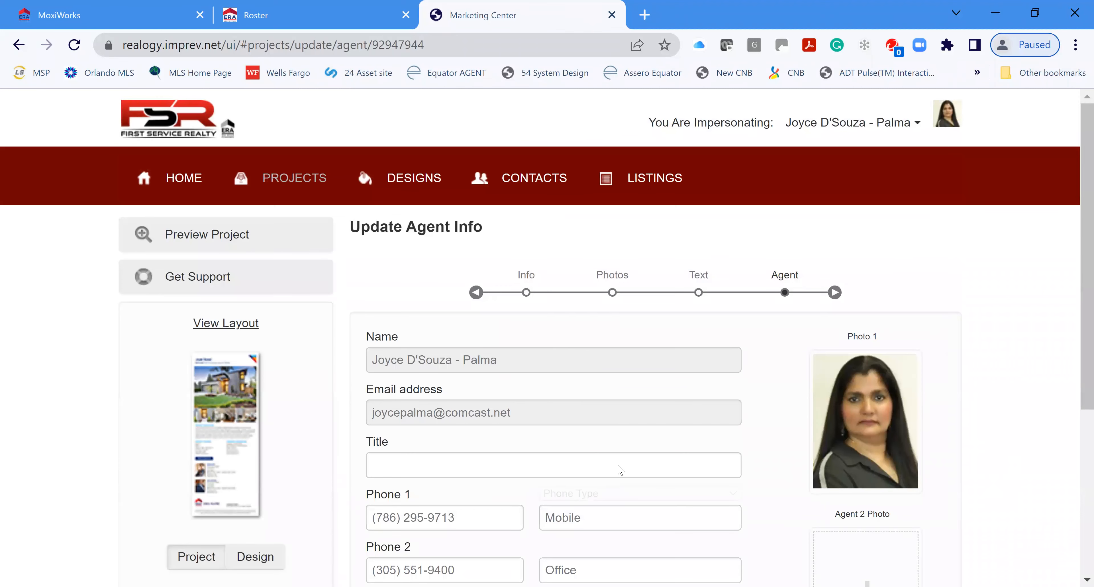
pyautogui.scroll(-4, 603, 450)
pyautogui.scroll(-2, 827, 195)
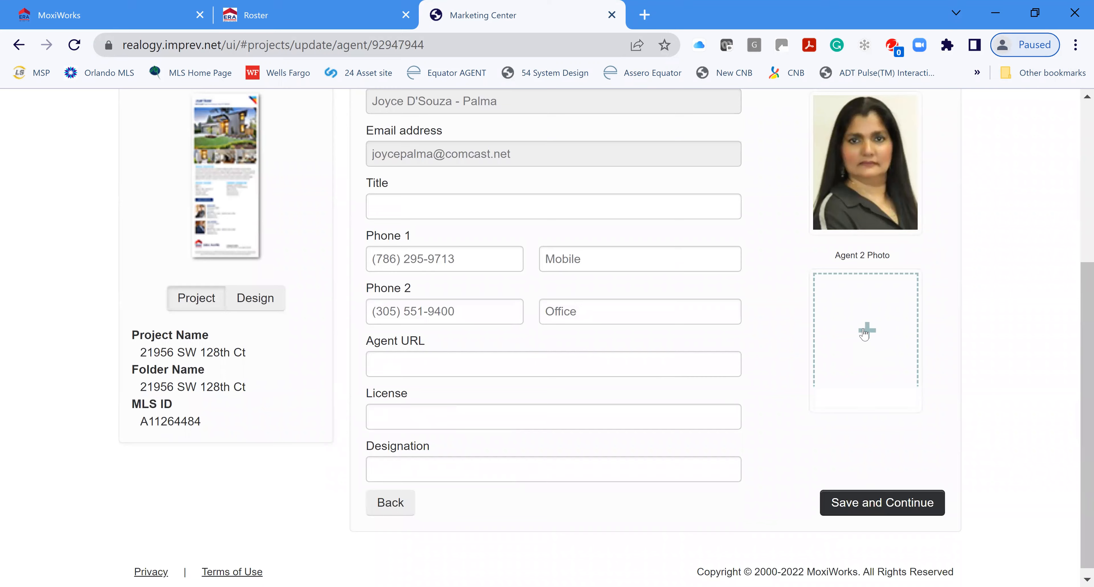
pyautogui.click(866, 331)
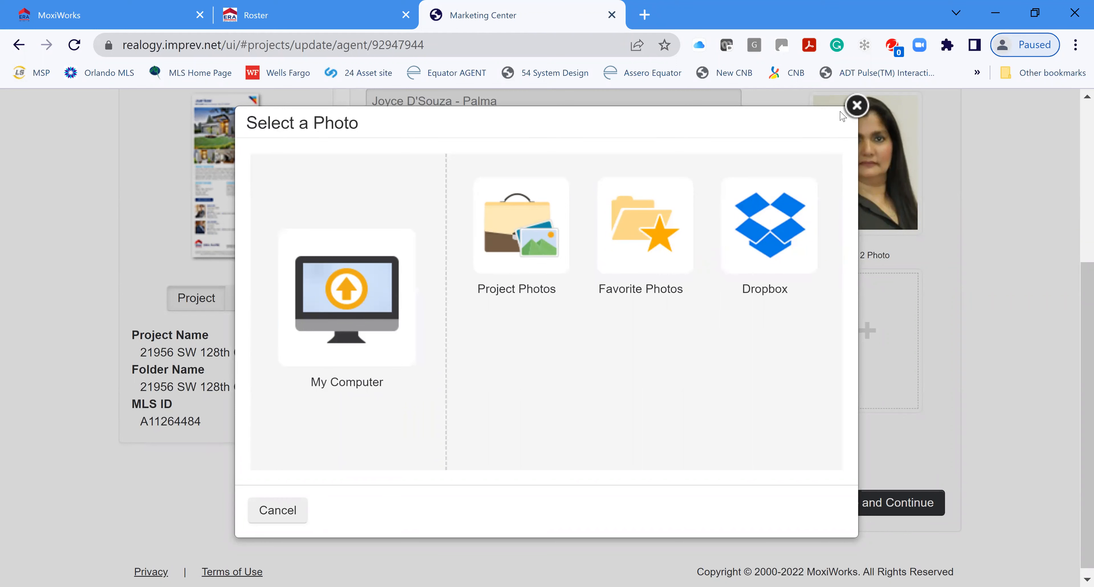
pyautogui.click(898, 136)
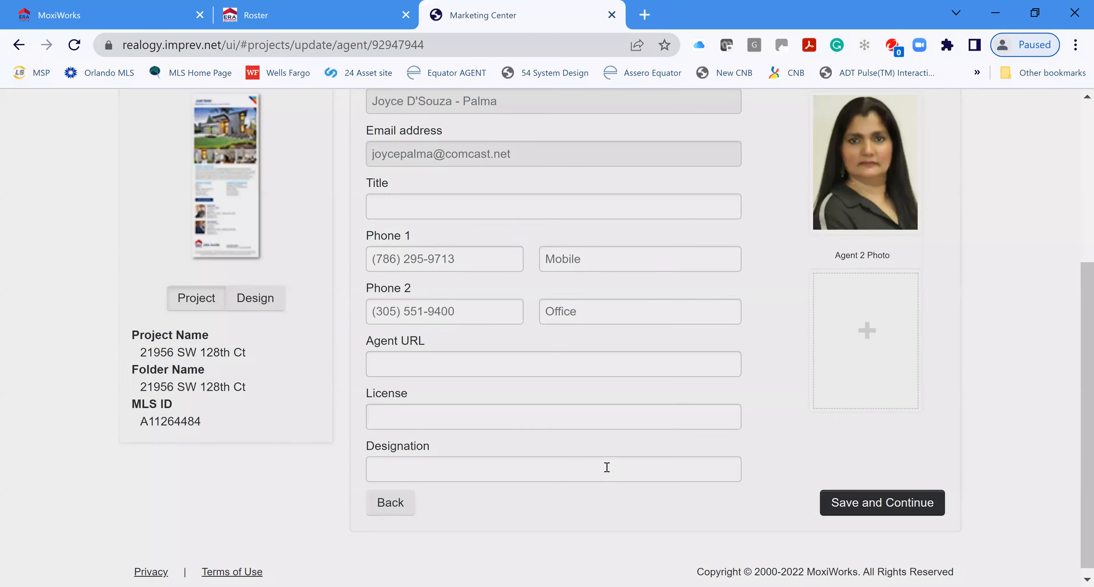
pyautogui.click(870, 497)
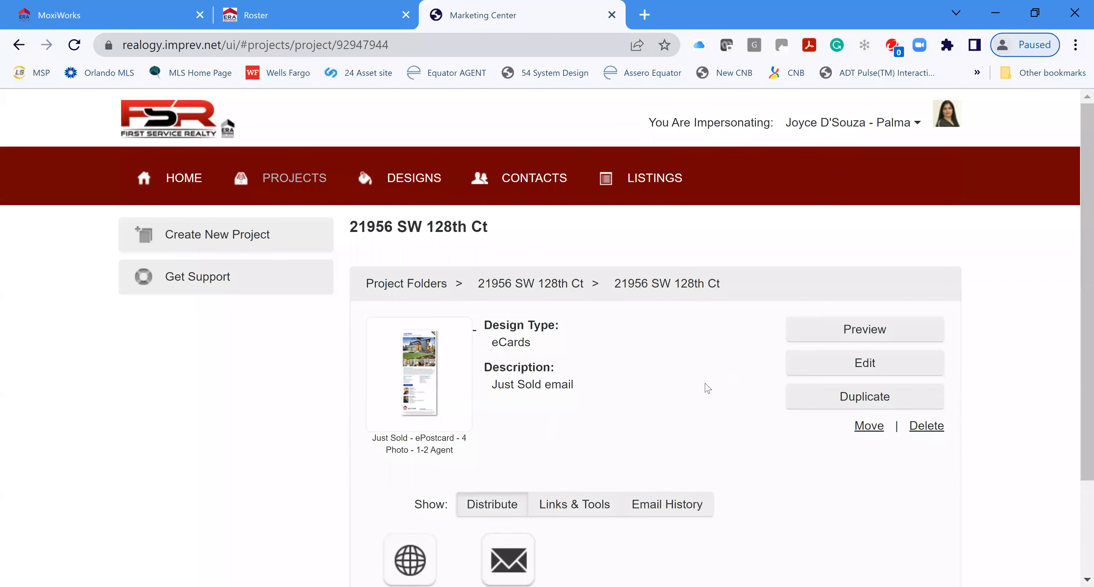
pyautogui.scroll(-1, 529, 358)
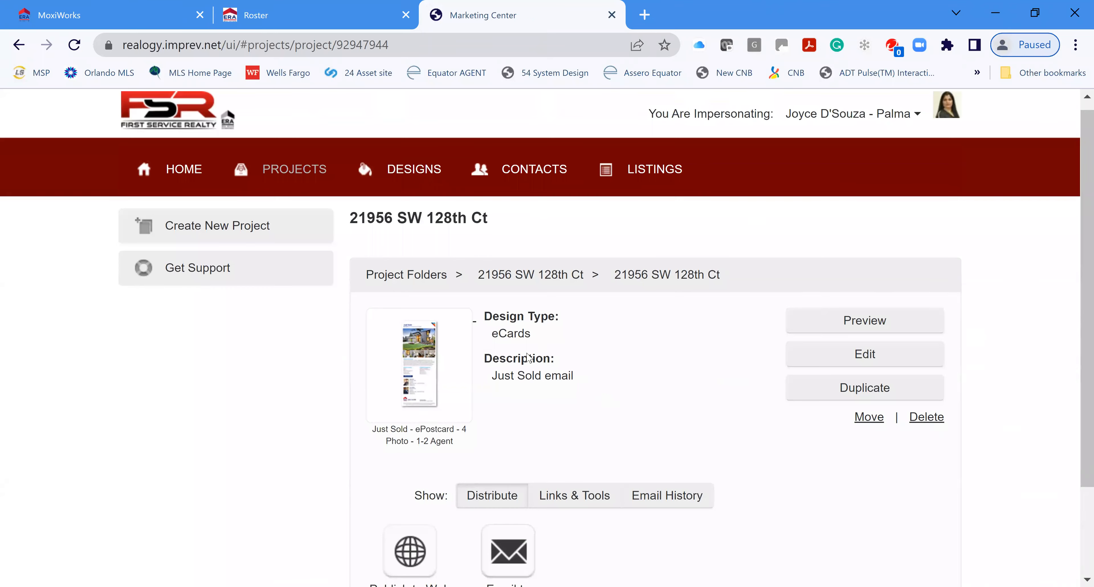
pyautogui.scroll(-3, 529, 358)
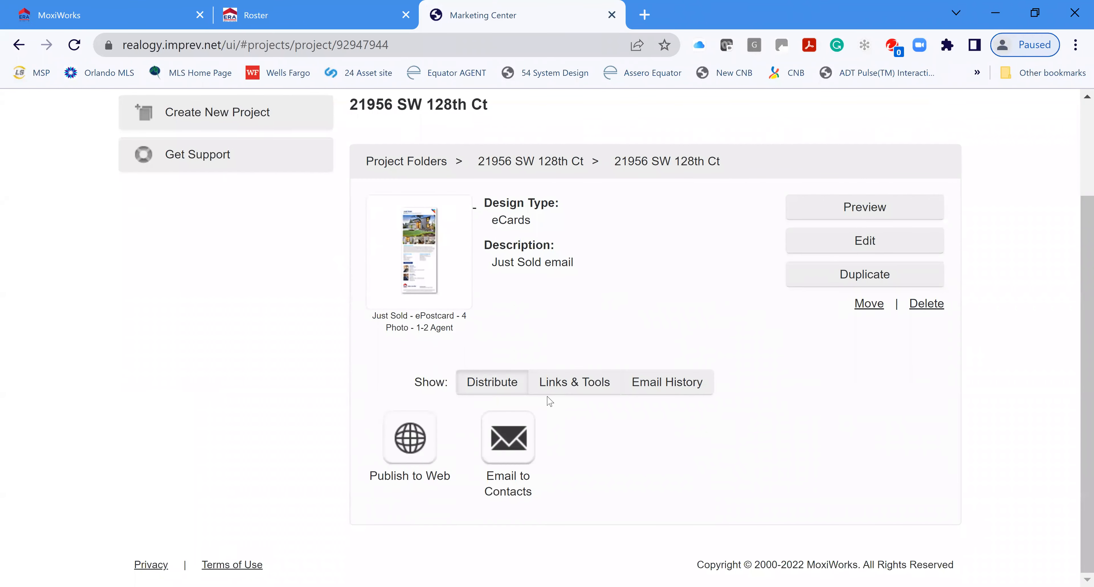
pyautogui.click(869, 206)
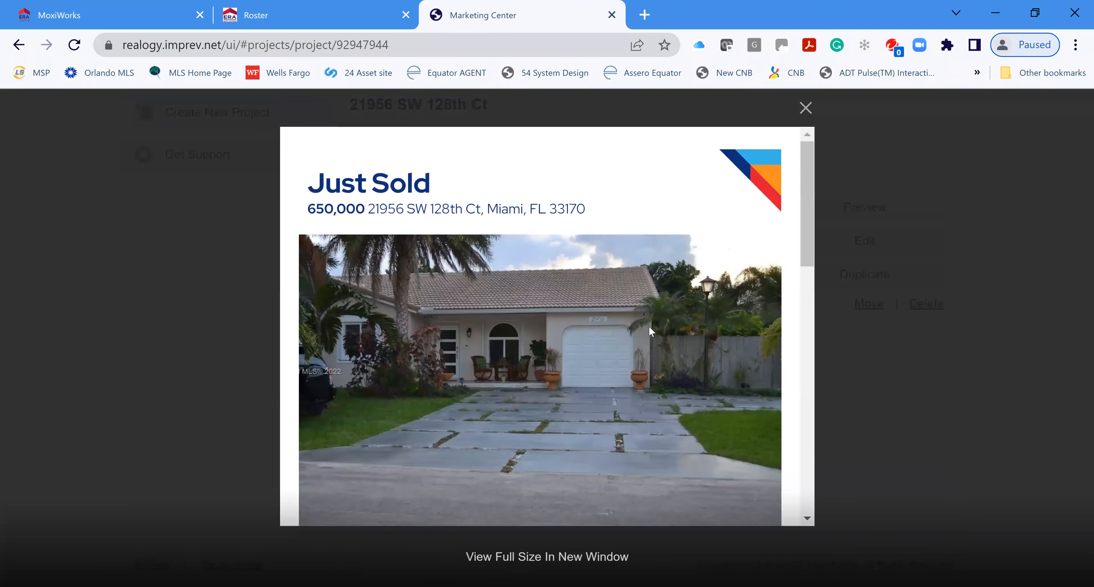
pyautogui.scroll(-3, 658, 318)
pyautogui.scroll(-5, 659, 320)
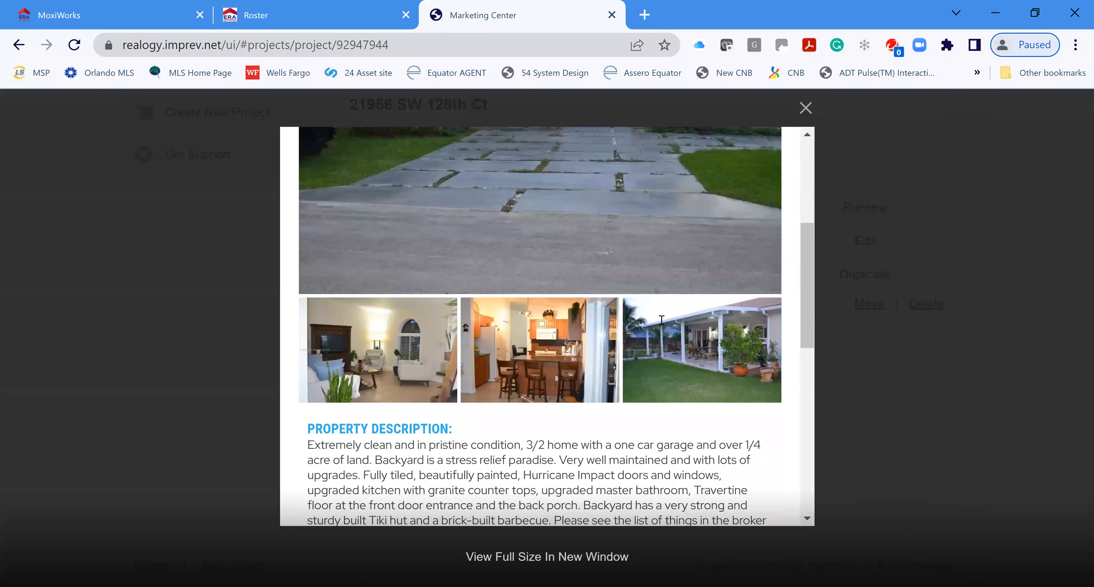
pyautogui.scroll(5, 702, 263)
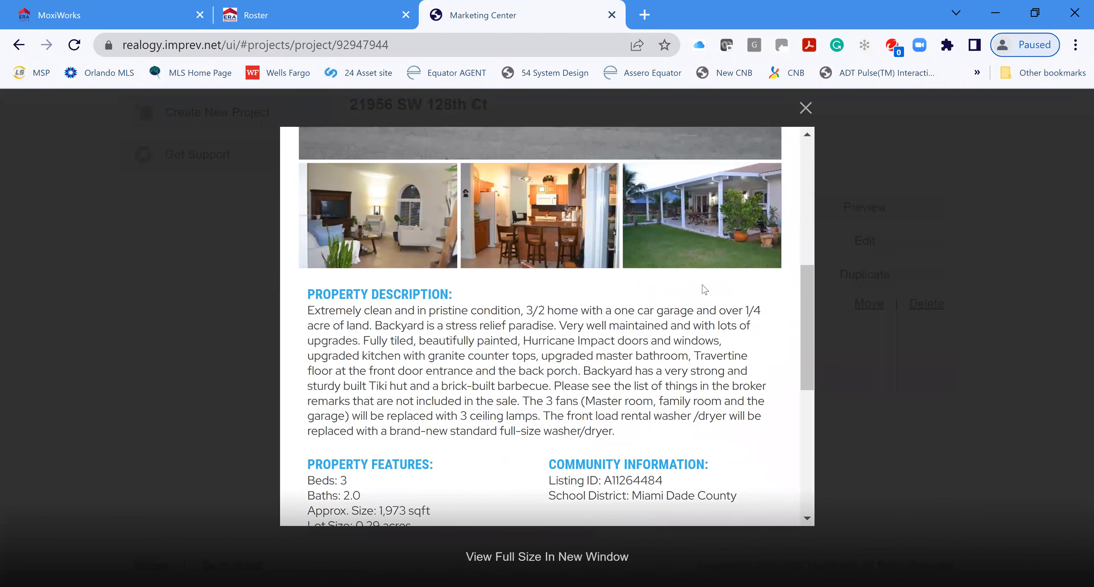
pyautogui.scroll(-6, 623, 300)
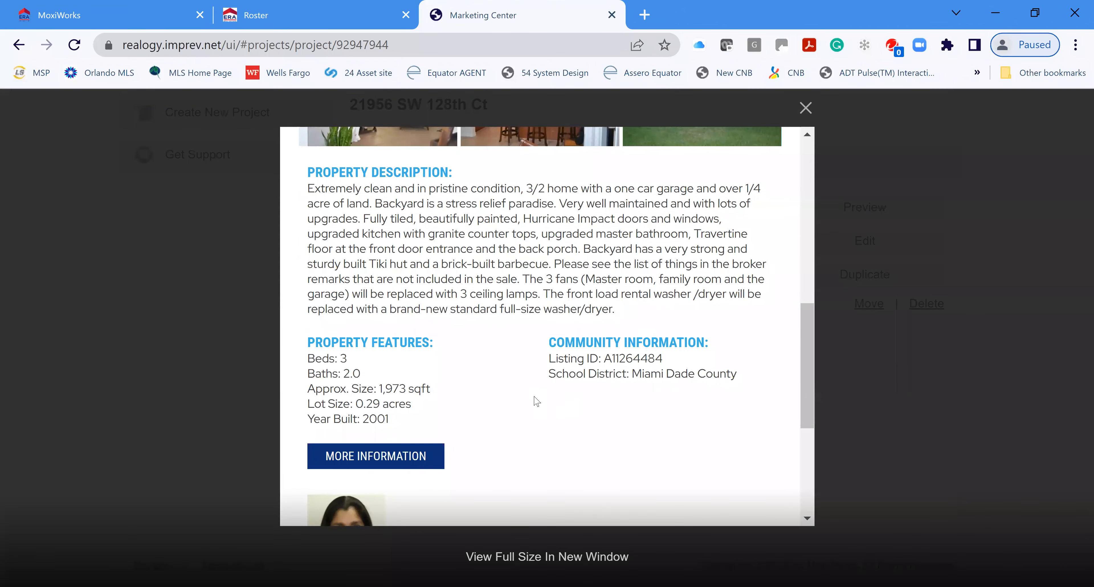
pyautogui.scroll(-3, 353, 301)
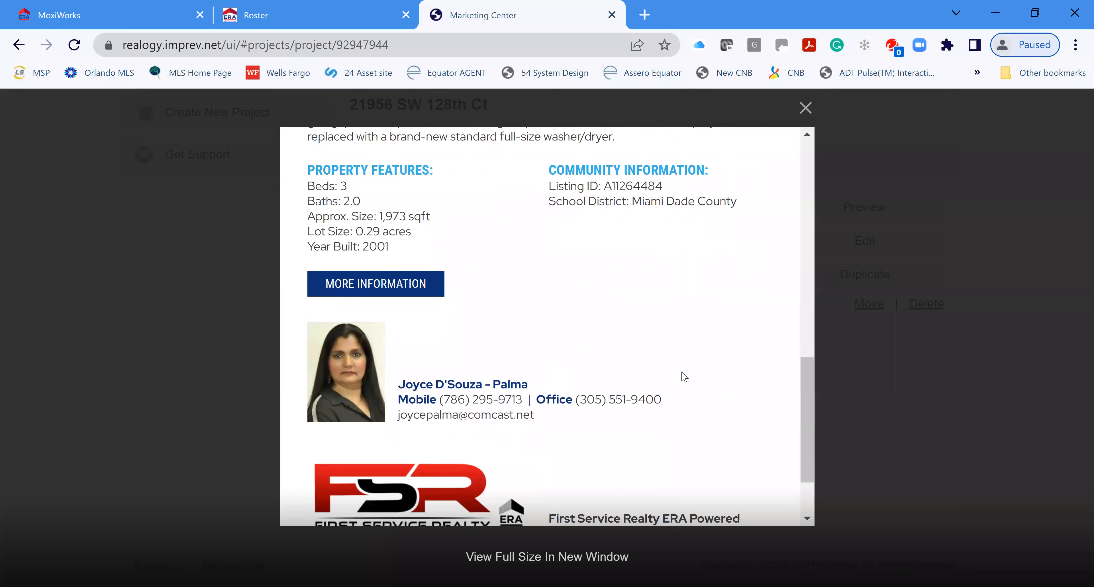
pyautogui.scroll(-1, 681, 373)
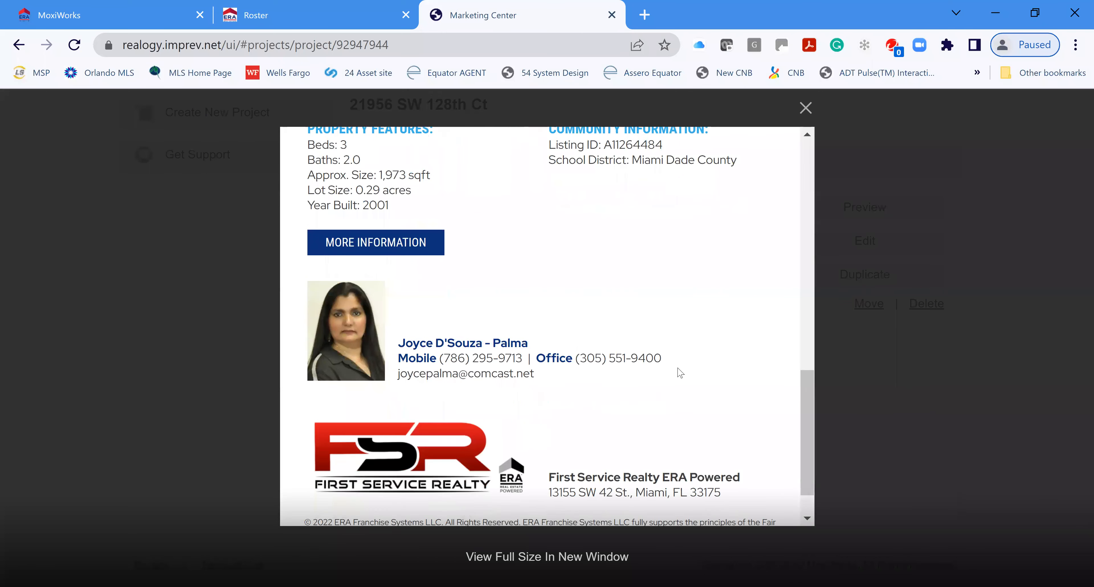
pyautogui.scroll(-1, 684, 374)
pyautogui.scroll(10, 727, 369)
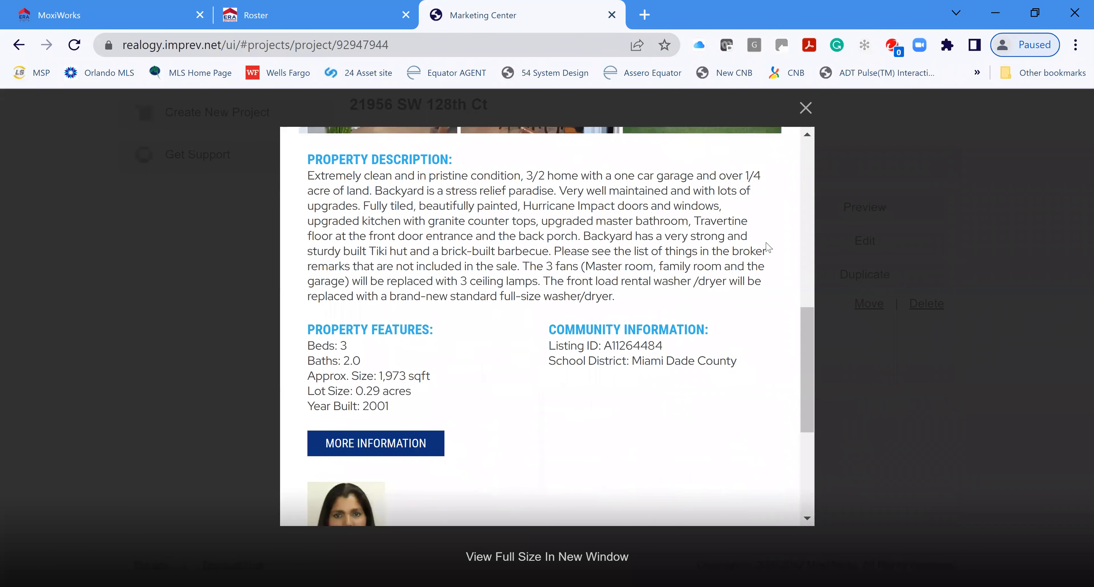
# Step: Close the preview and choose Email to Contacts, then Send to Your Contacts for the eCard
pyautogui.click(805, 109)
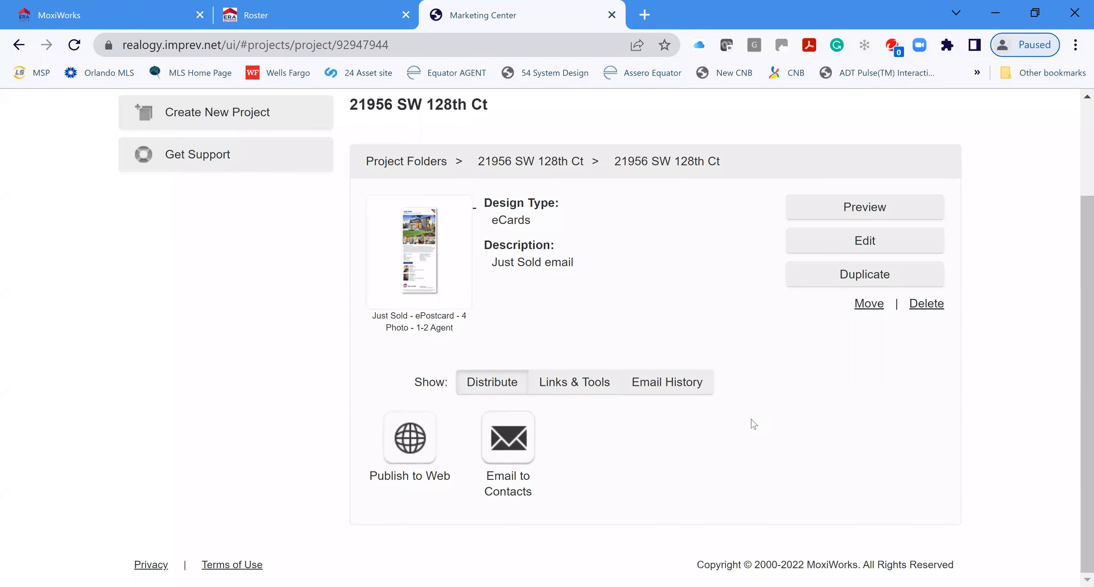
pyautogui.click(523, 453)
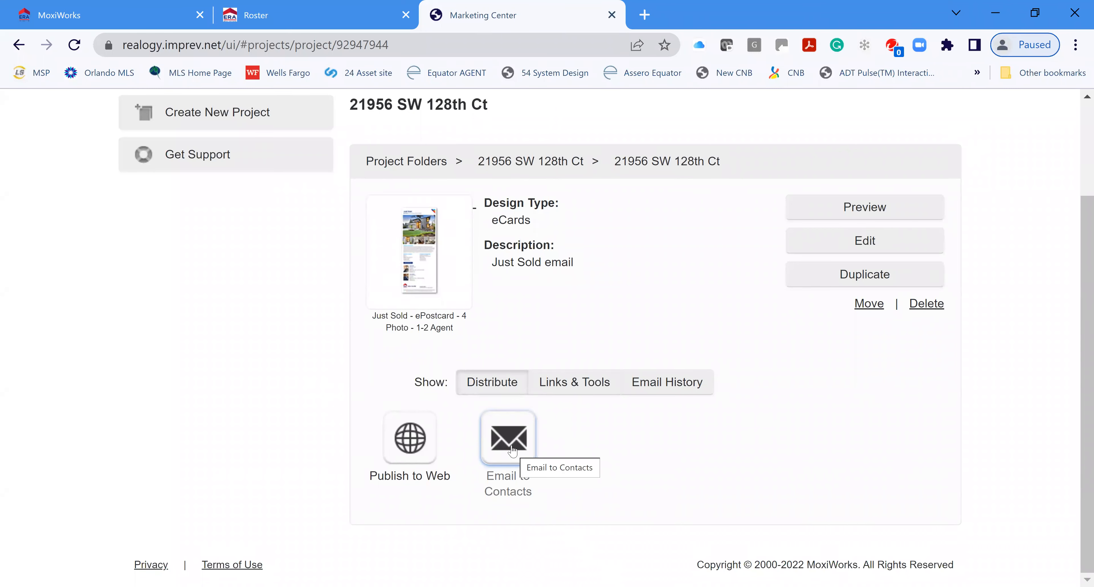
pyautogui.click(513, 451)
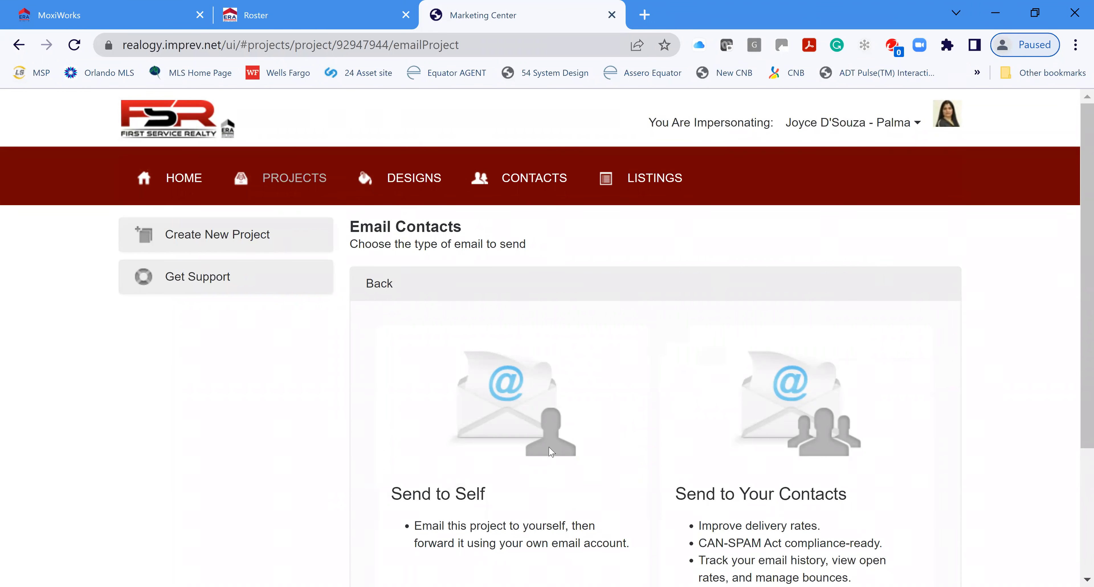
pyautogui.scroll(-4, 930, 425)
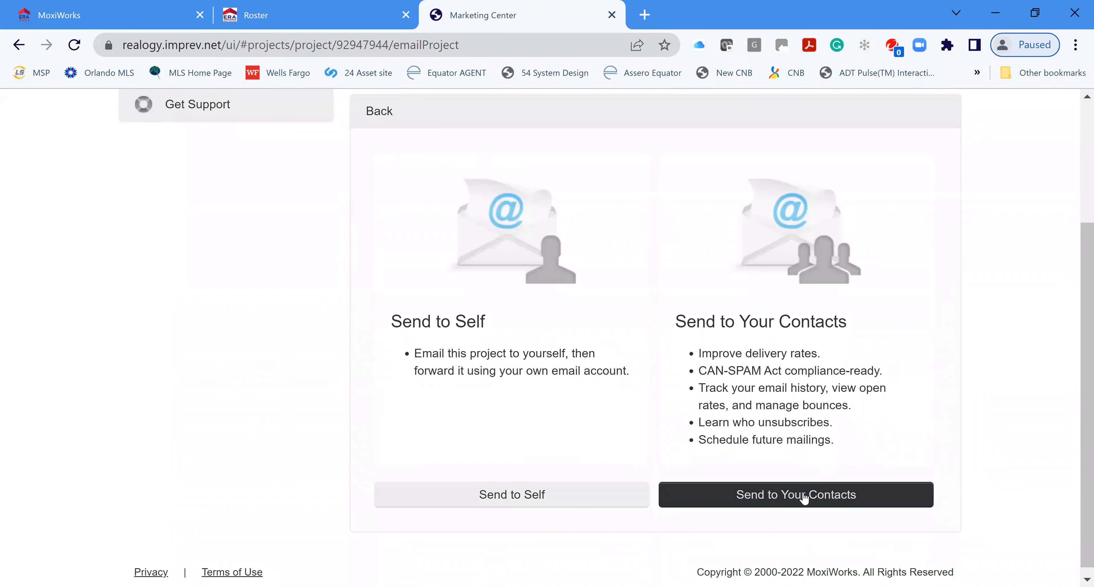
pyautogui.click(804, 495)
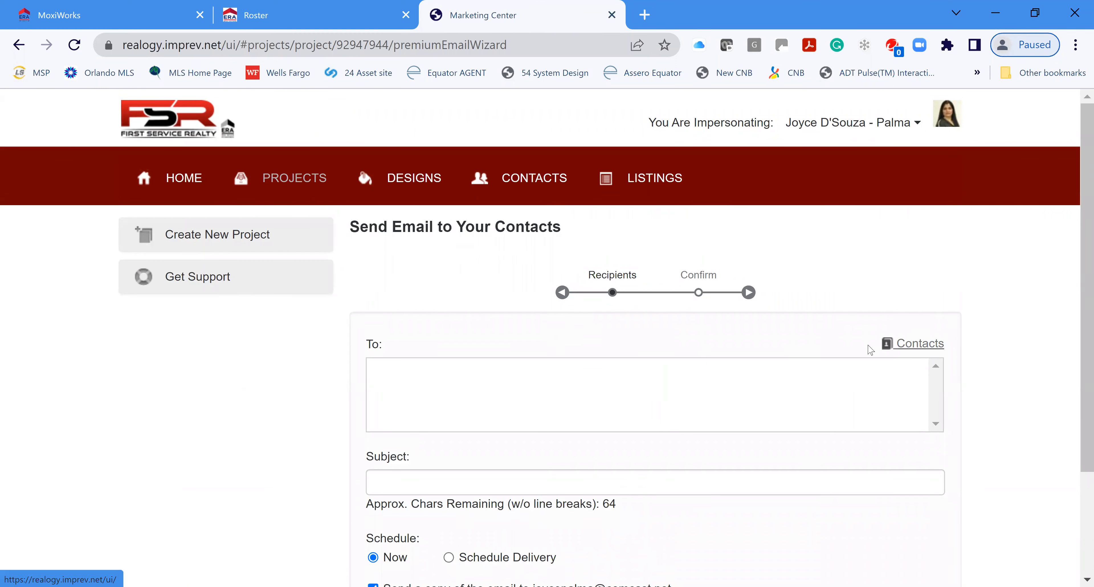
# Step: After finding the contacts picker empty, type the recipient's e-mail address into To
pyautogui.click(906, 345)
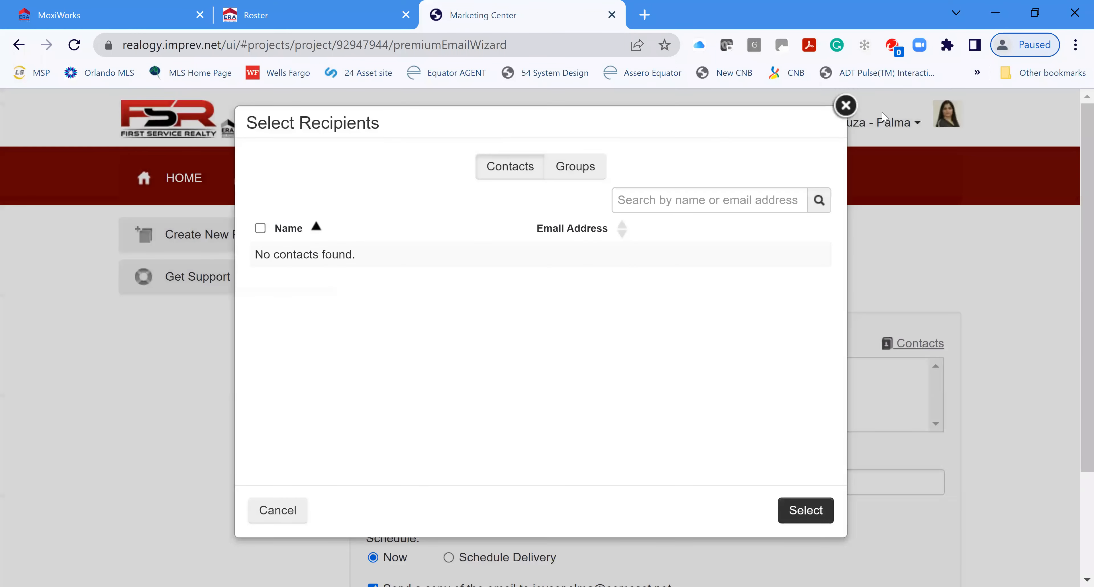
pyautogui.click(843, 107)
pyautogui.click(440, 379)
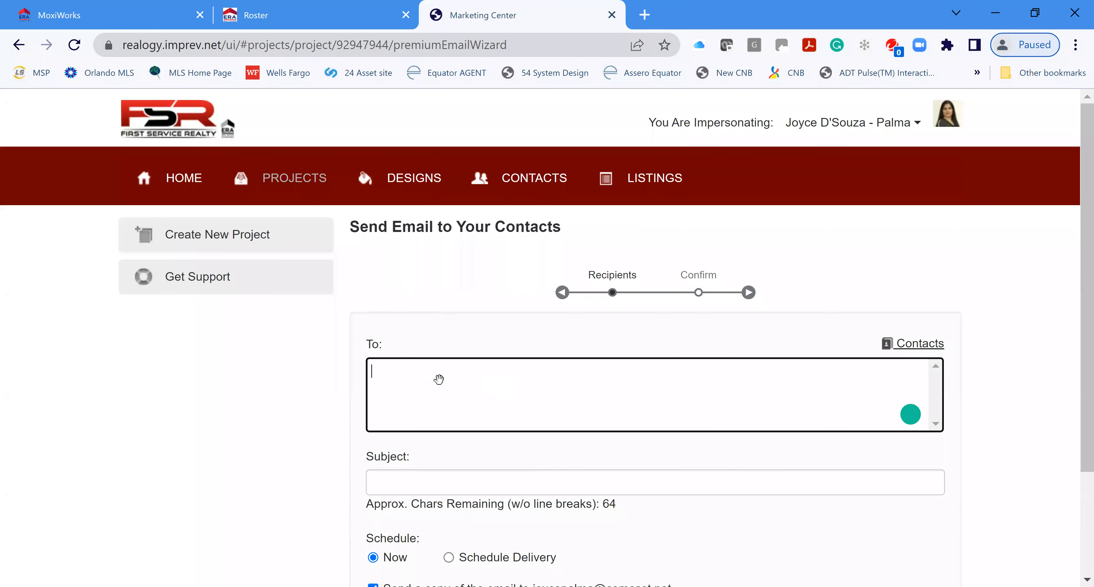
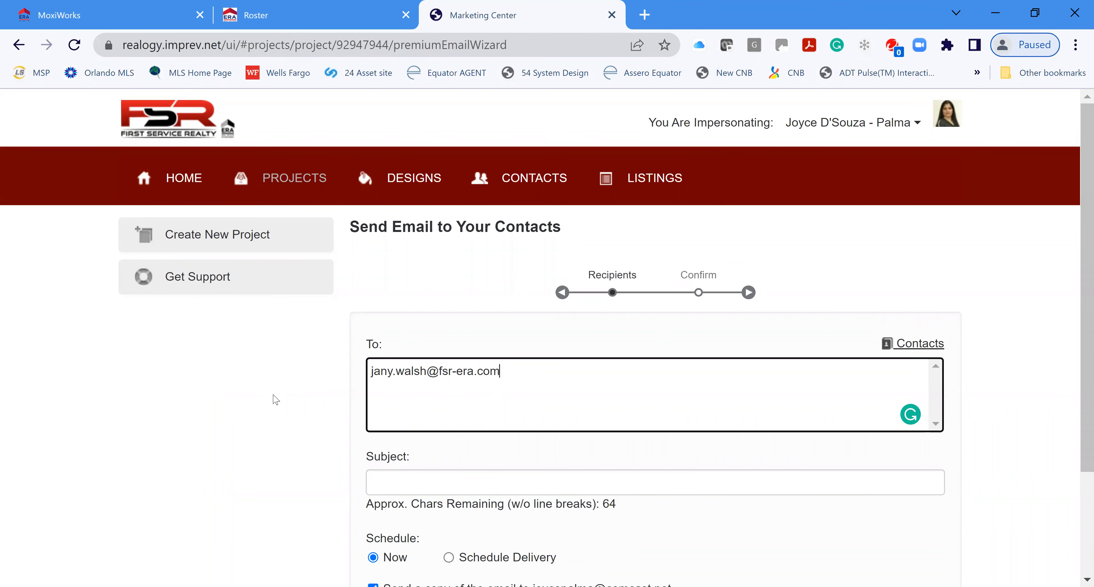
pyautogui.scroll(-3, 680, 390)
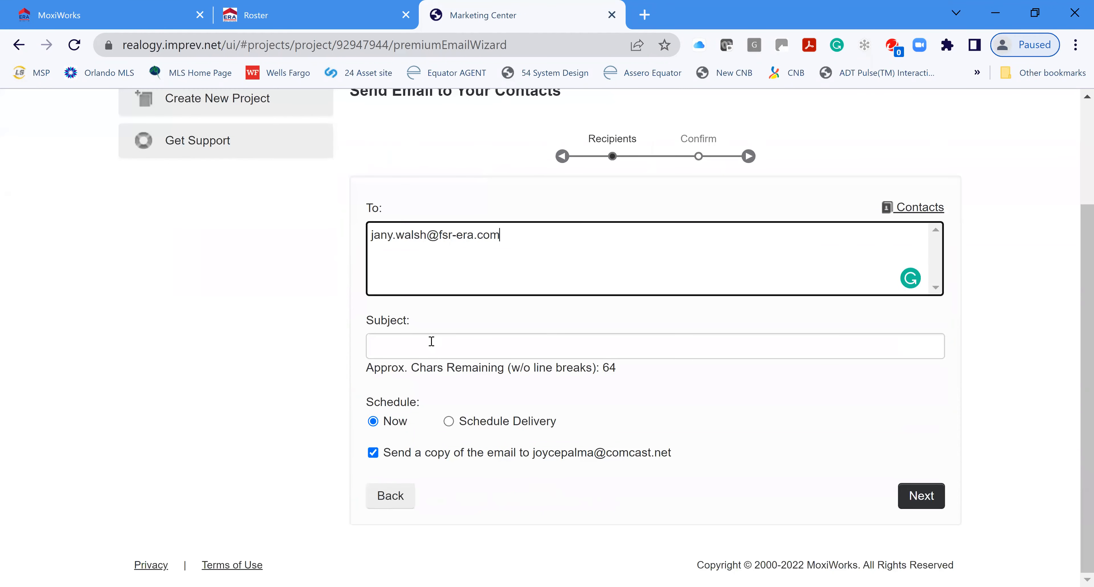
# Step: Set the subject to 'Just in Kendall, Beautiful Home' and turn off sending yourself a copy
pyautogui.click(432, 341)
pyautogui.write('Just in Kendall')
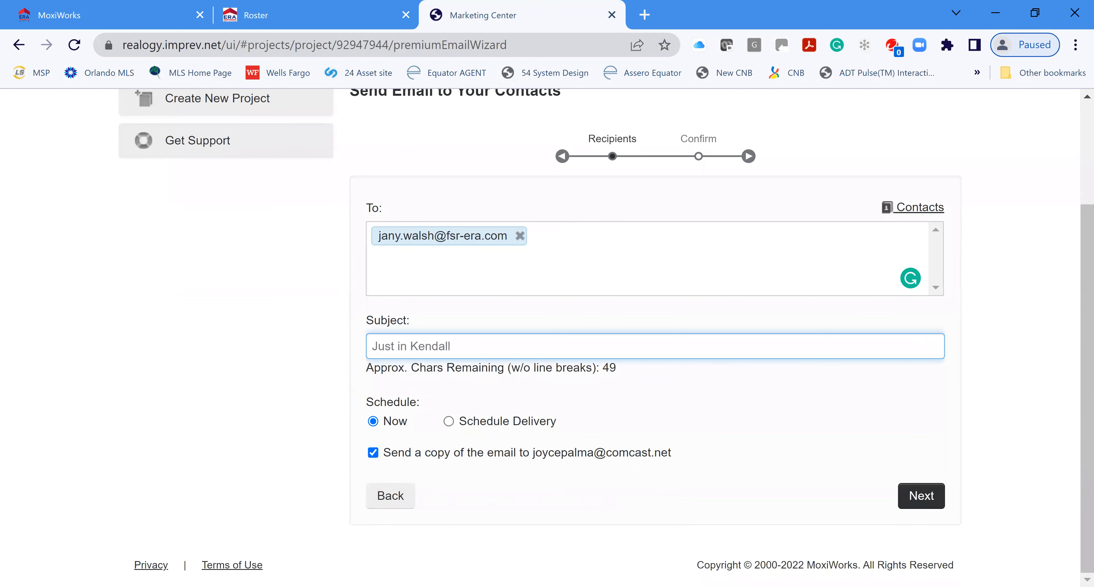
pyautogui.write(', Beautiful Home')
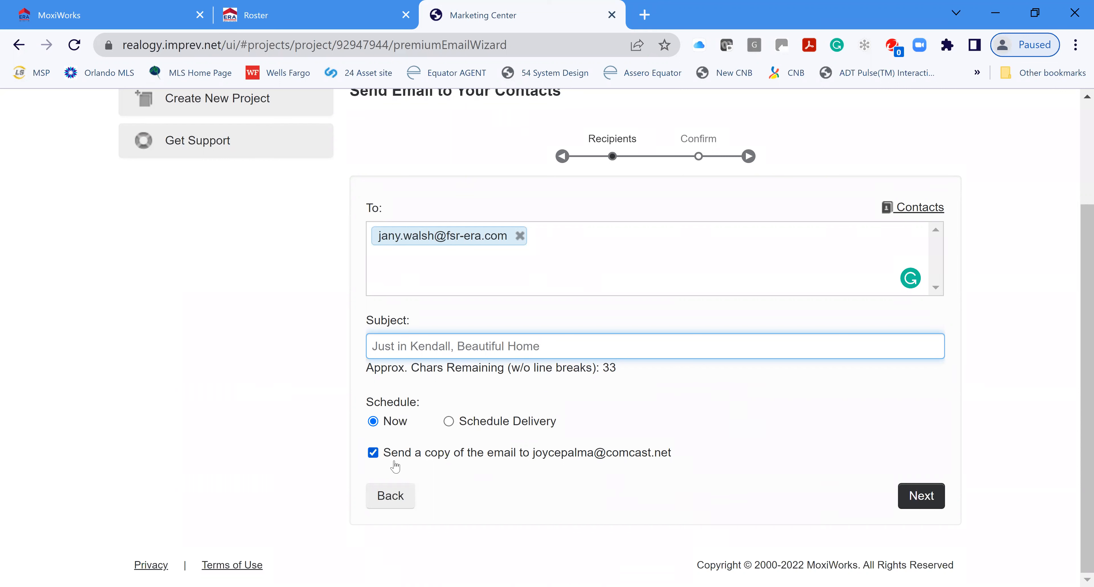
pyautogui.click(373, 453)
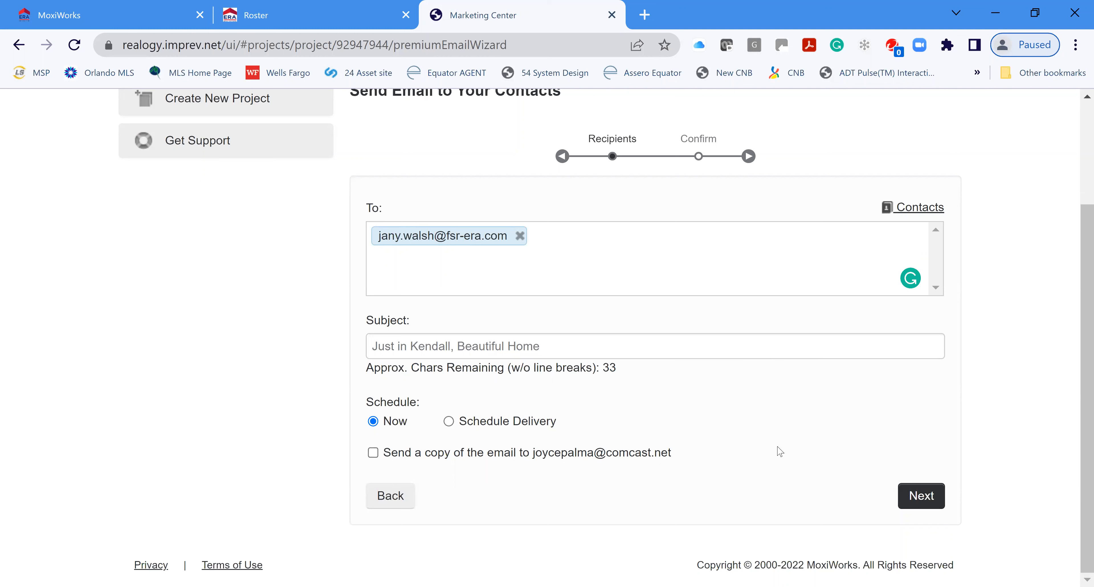
# Step: Check the confirmation summary and preview, then send the Just Sold email to the recipient
pyautogui.click(916, 497)
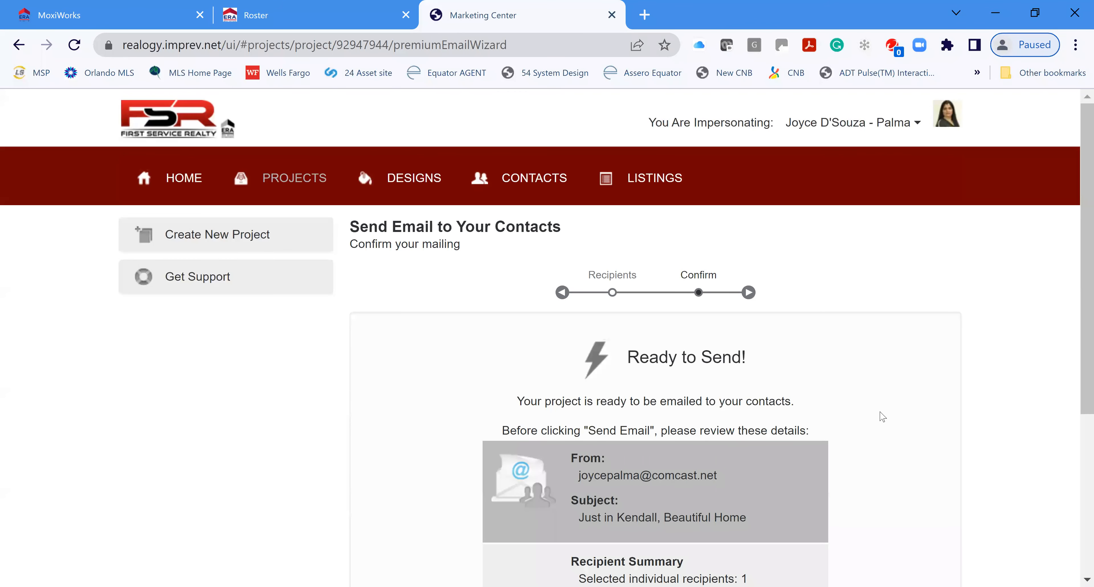
pyautogui.scroll(-3, 883, 416)
pyautogui.scroll(-1, 782, 349)
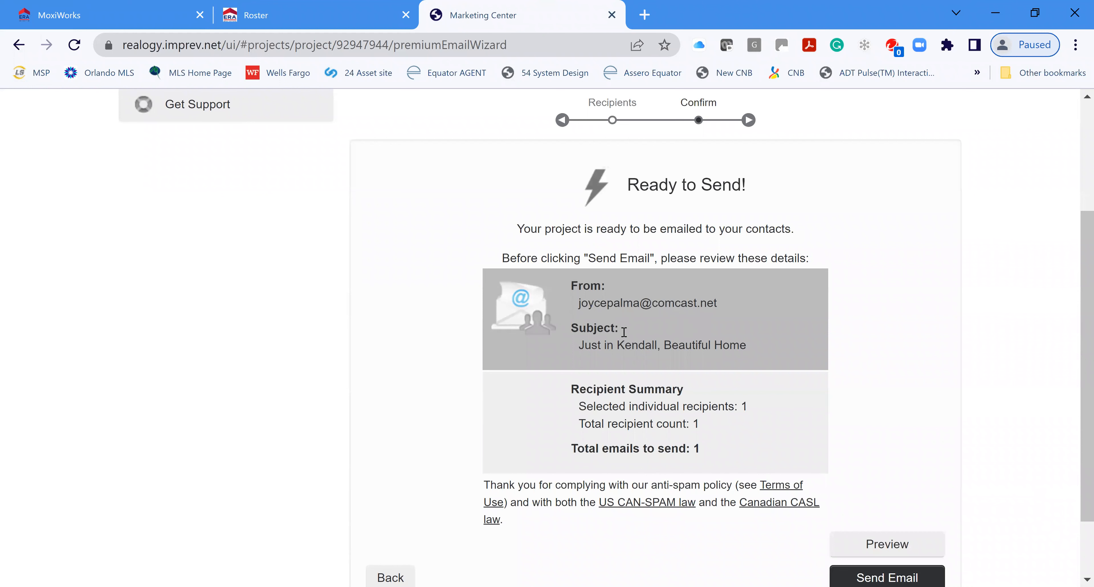
pyautogui.scroll(-2, 871, 421)
pyautogui.click(891, 466)
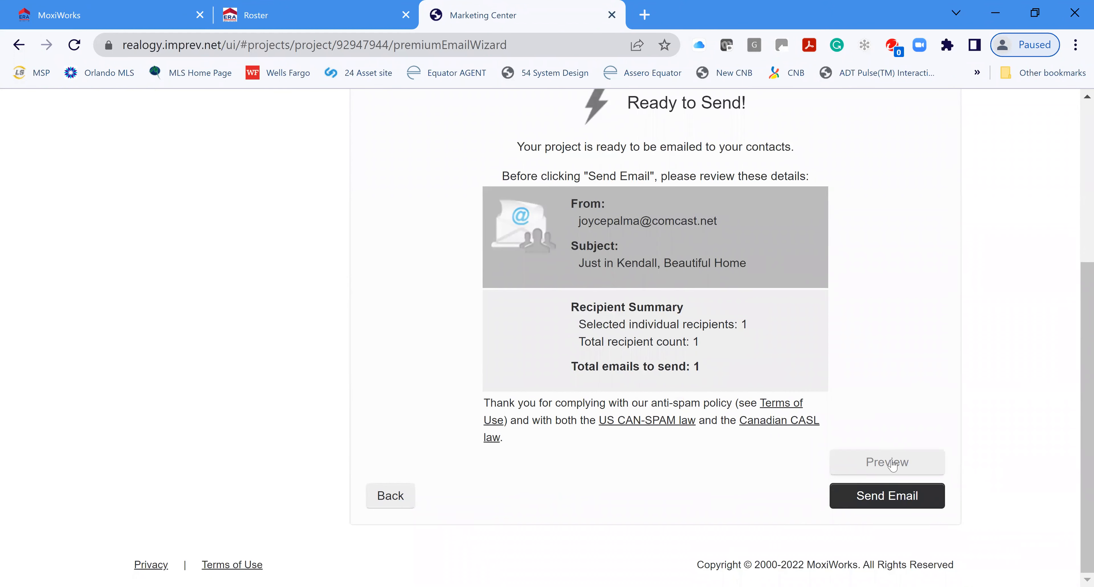
pyautogui.click(880, 470)
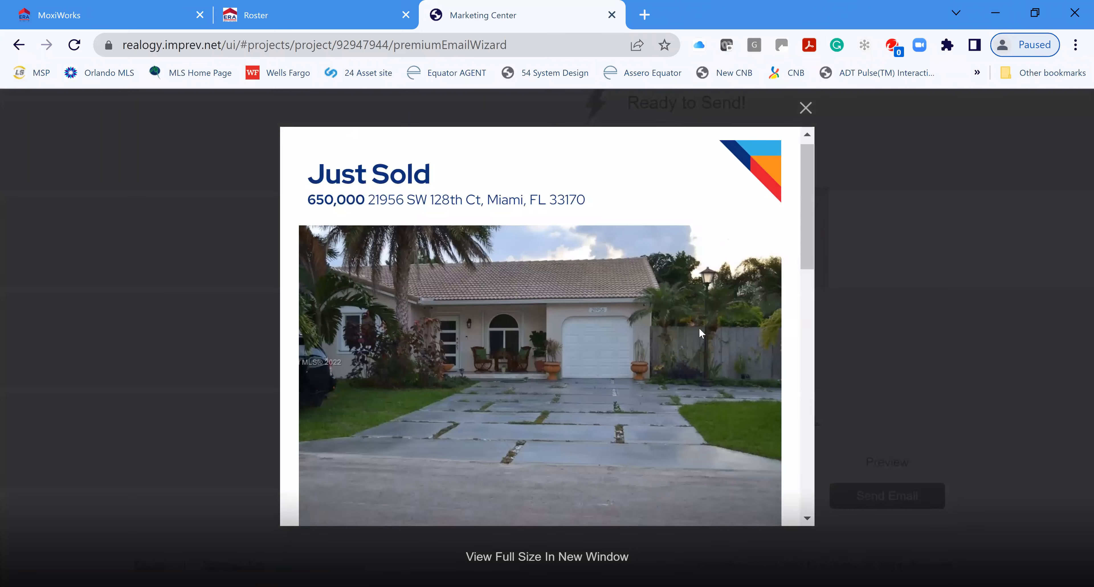
pyautogui.scroll(-8, 702, 329)
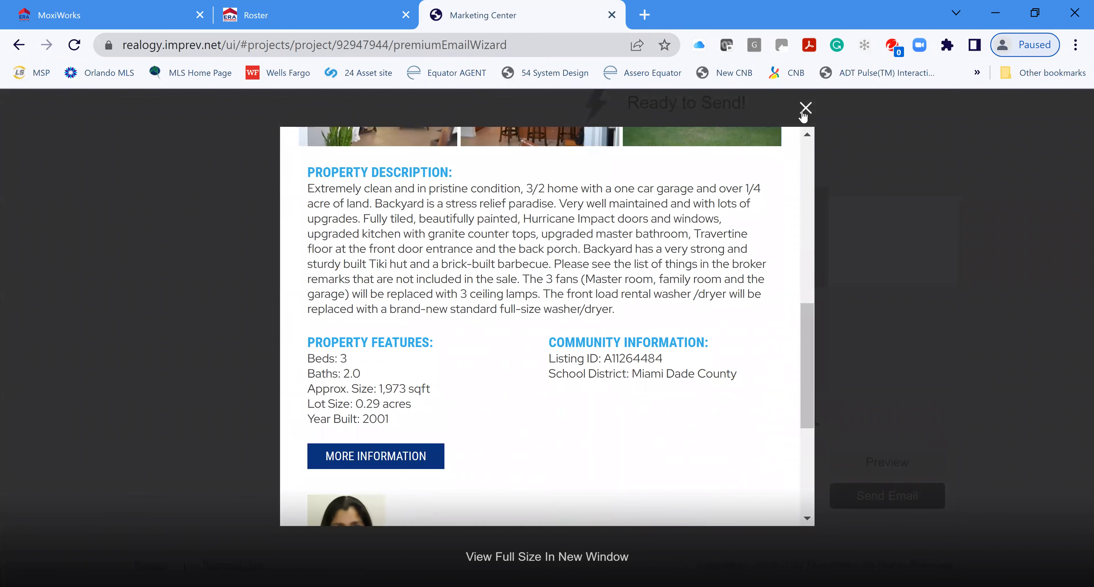
pyautogui.click(805, 109)
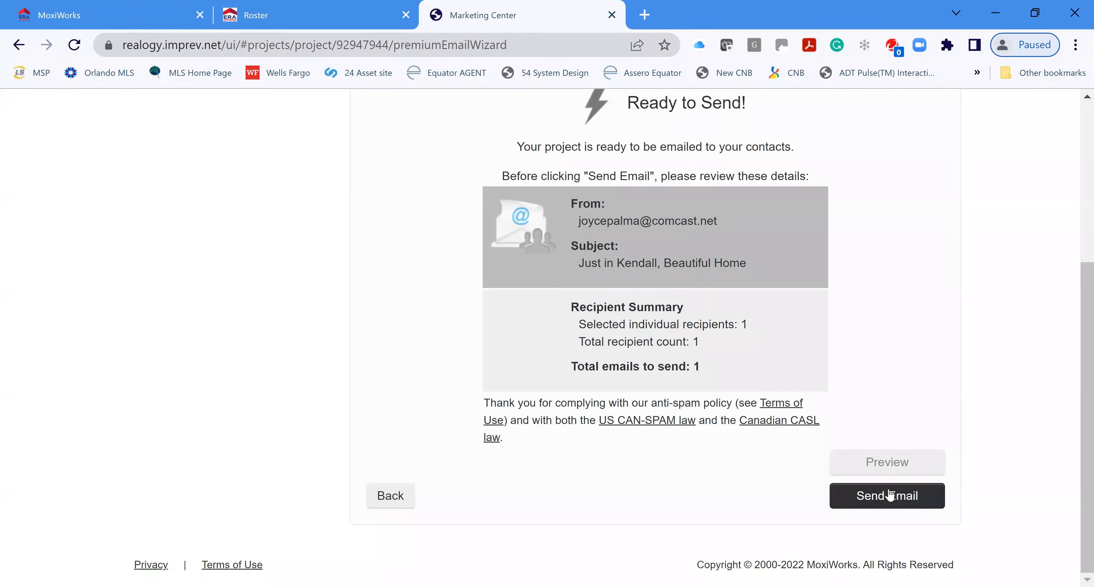
pyautogui.click(888, 496)
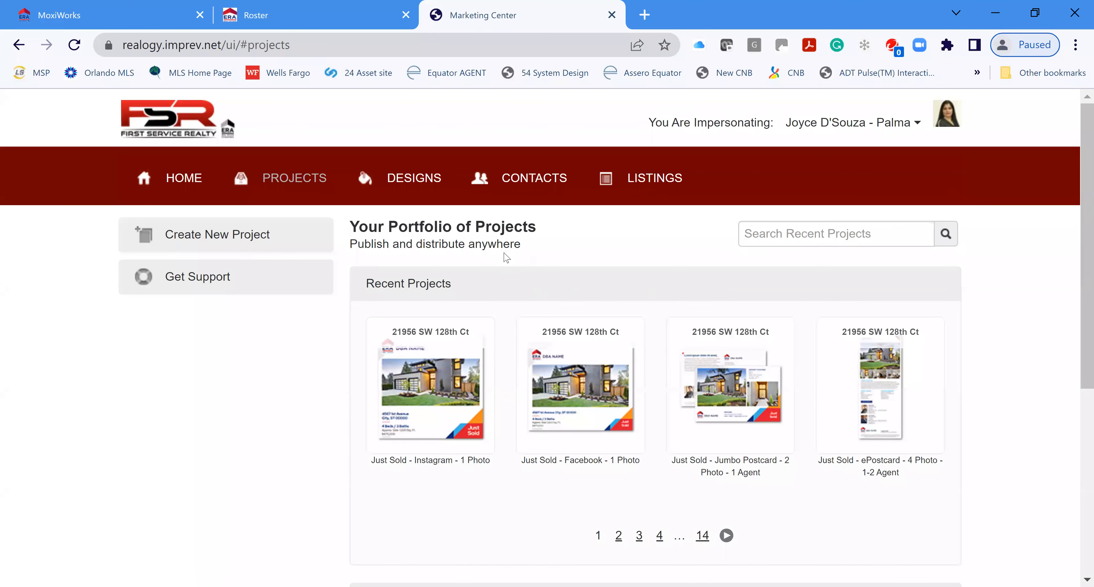
# Step: Open the Just Sold - Instagram project, then scroll to the three 09/14/2022 Project Folders
pyautogui.scroll(-2, 975, 418)
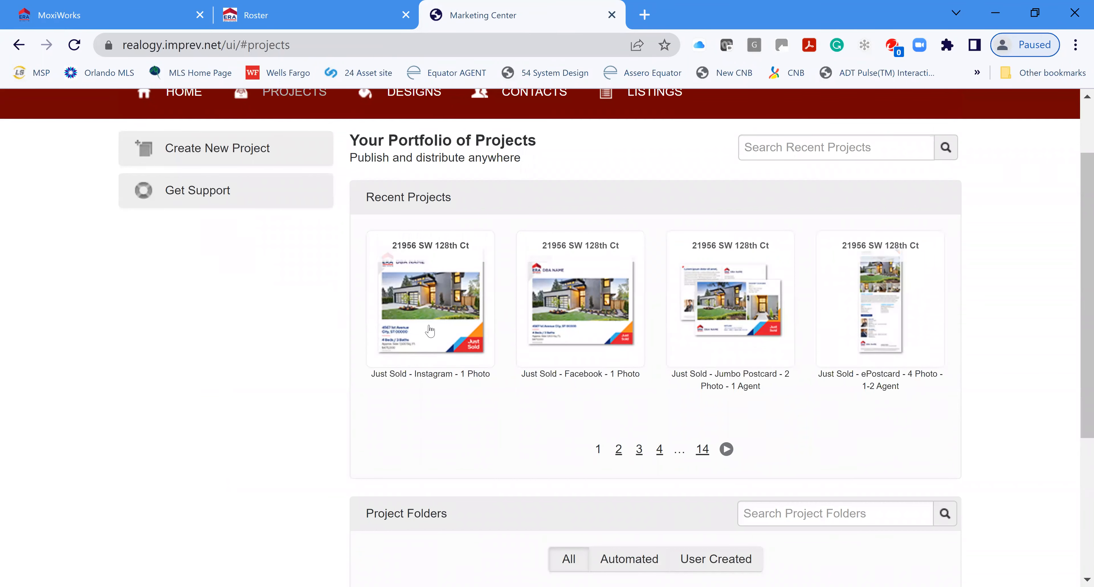
pyautogui.click(455, 334)
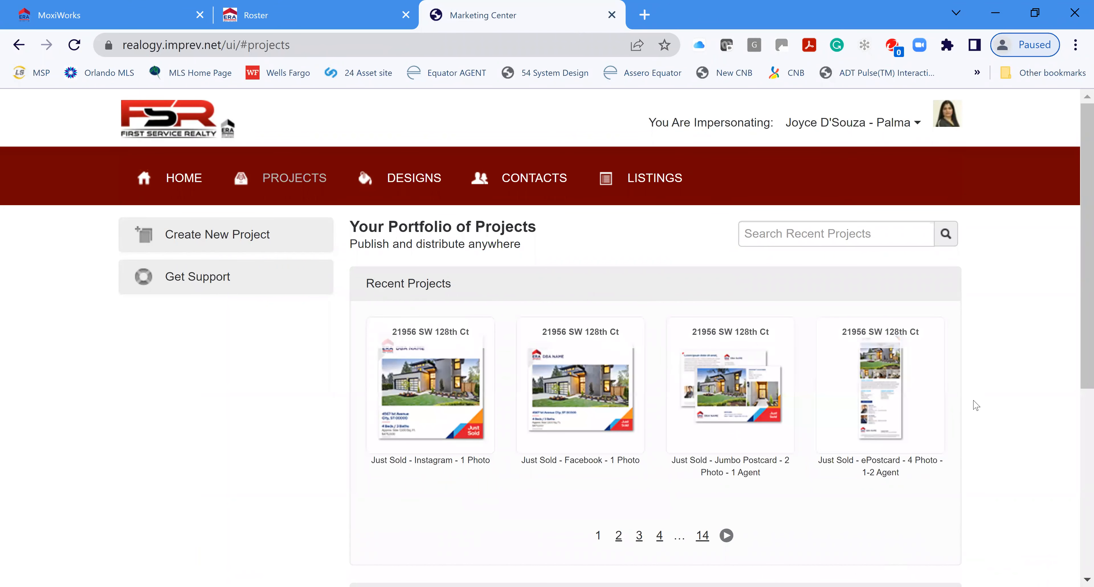
pyautogui.scroll(-5, 619, 295)
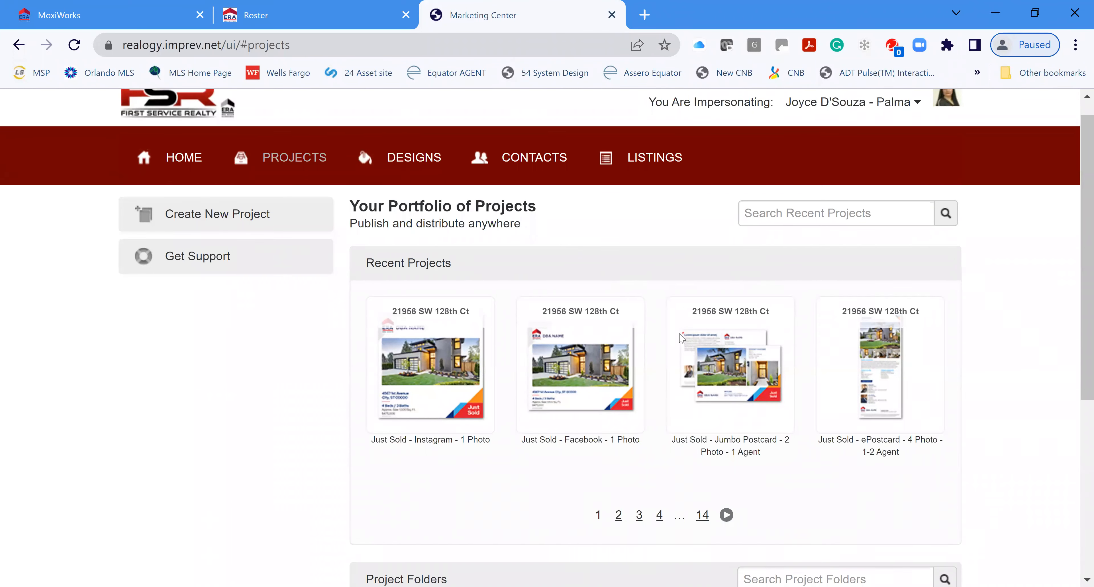
pyautogui.scroll(-1, 563, 349)
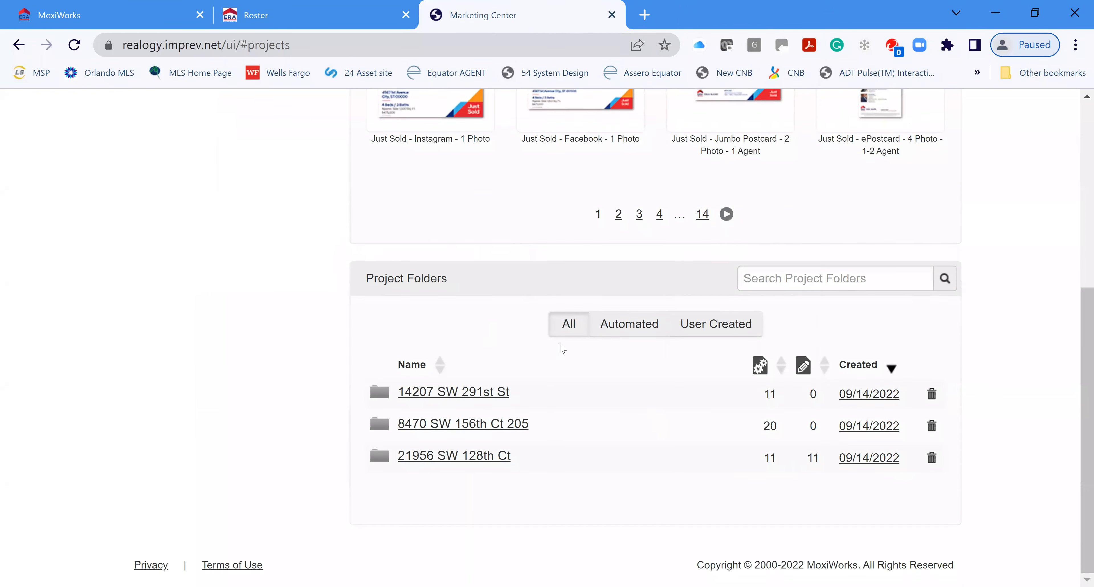
pyautogui.scroll(2, 572, 341)
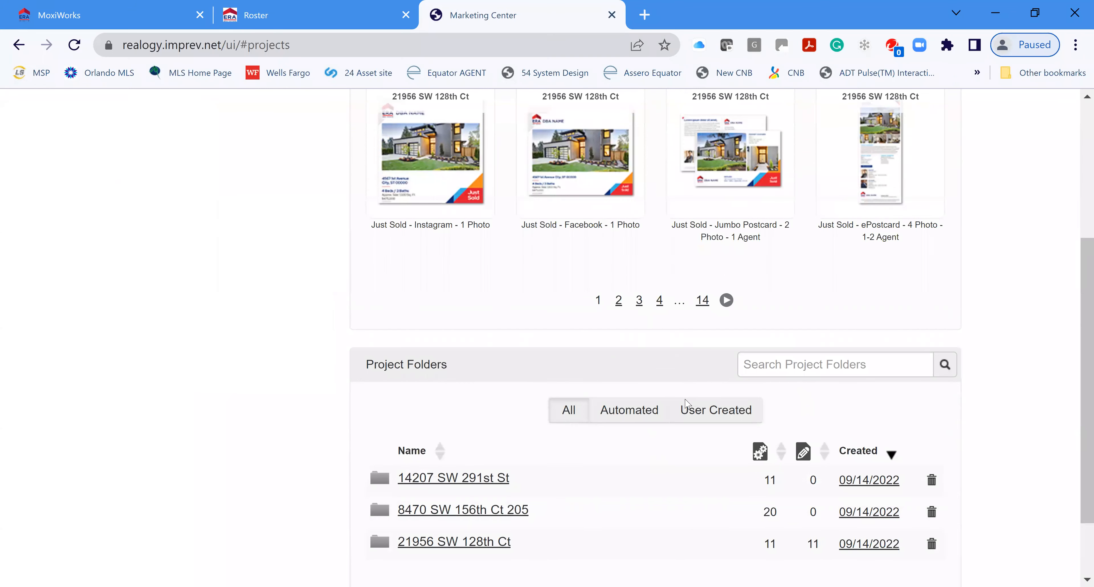
pyautogui.scroll(-2, 686, 403)
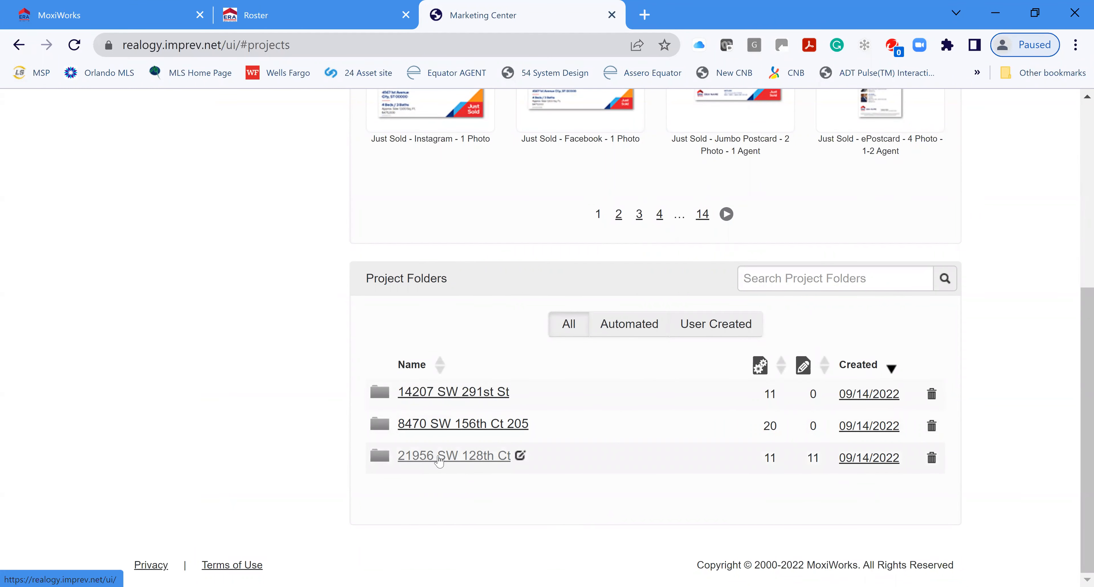
pyautogui.click(454, 456)
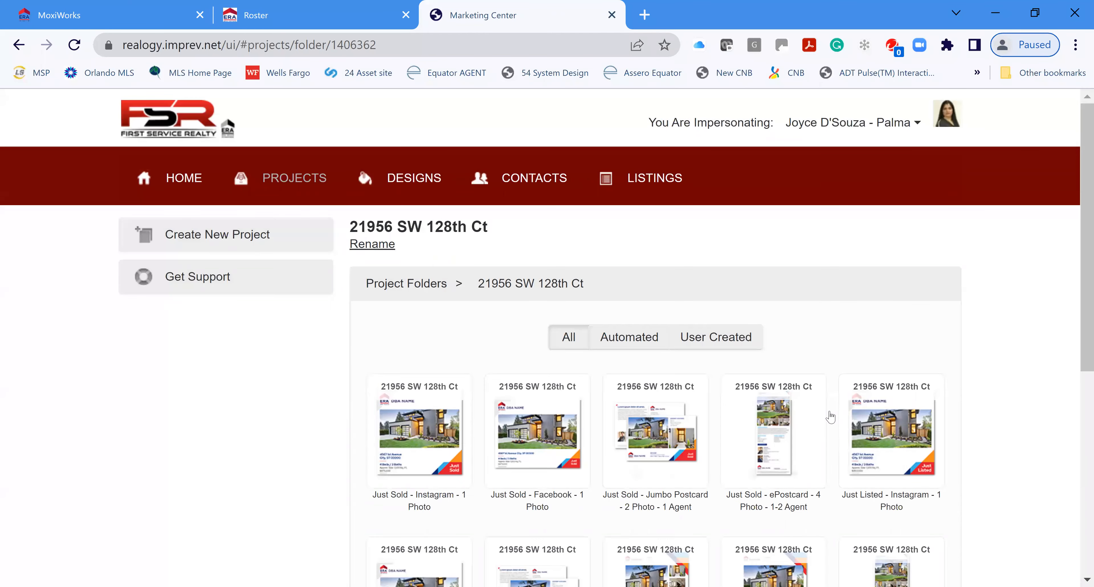
pyautogui.scroll(-2, 441, 383)
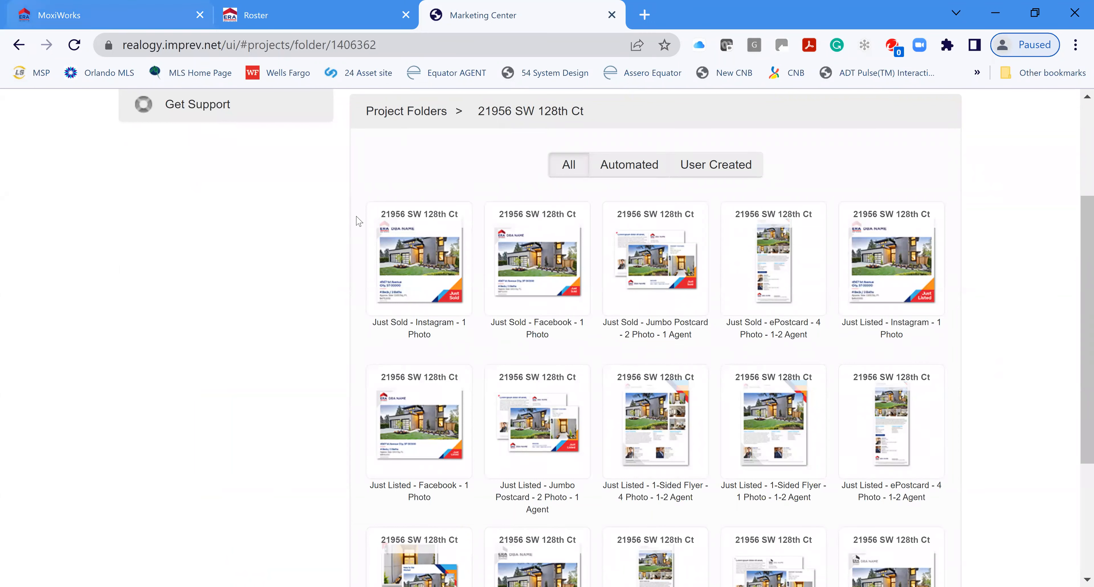
pyautogui.moveTo(430, 310)
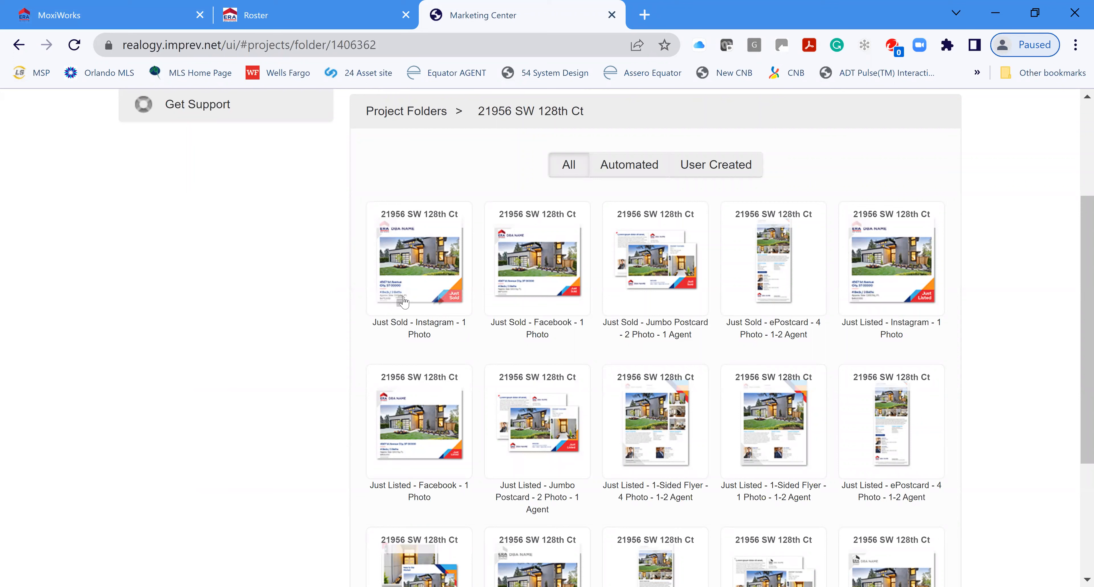
pyautogui.click(428, 276)
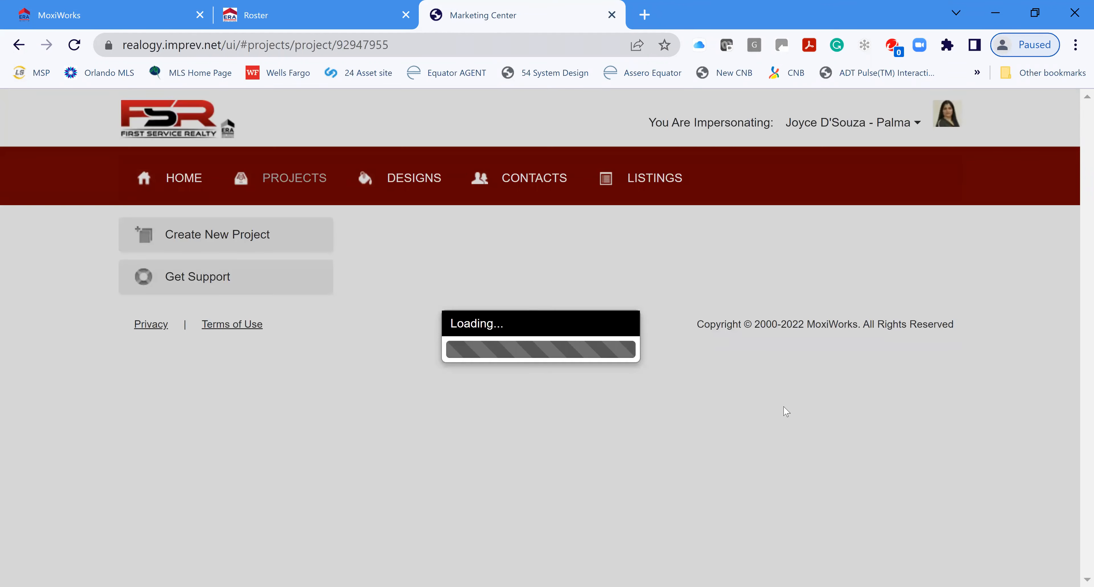
pyautogui.scroll(-2, 667, 388)
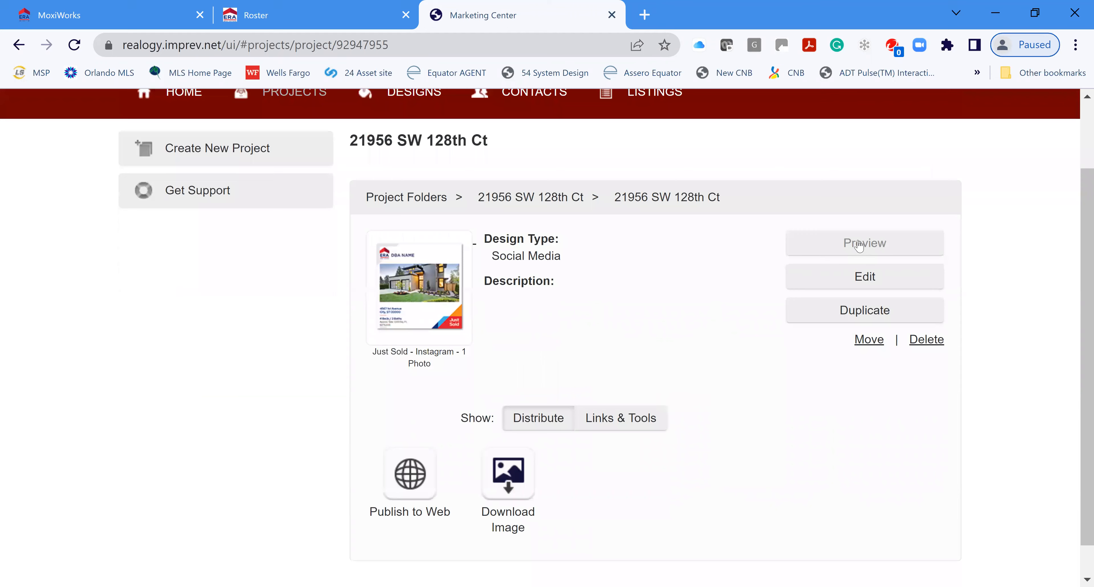
pyautogui.click(859, 246)
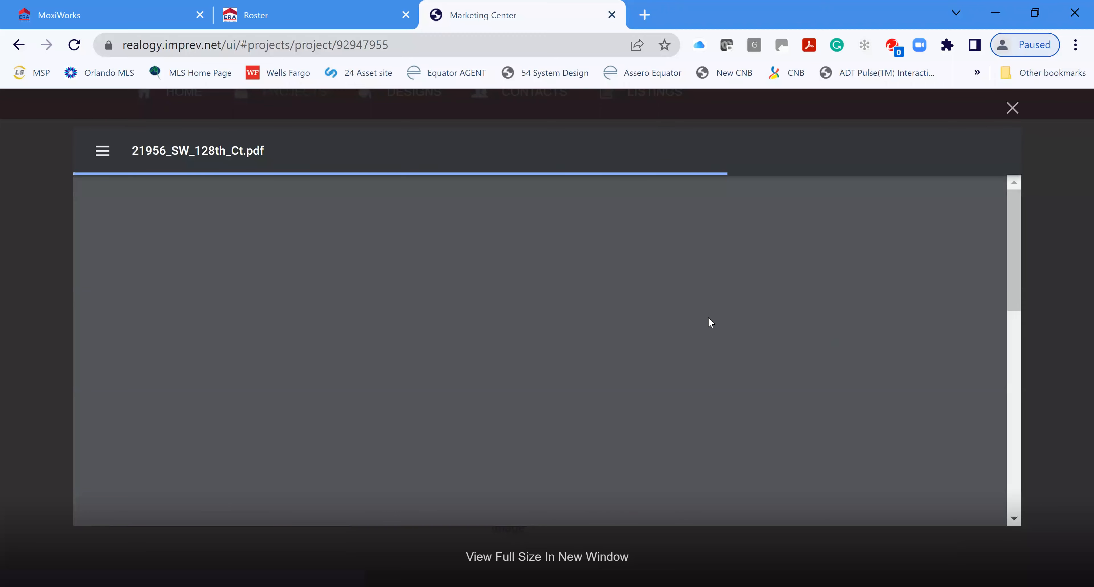
pyautogui.scroll(-10, 868, 346)
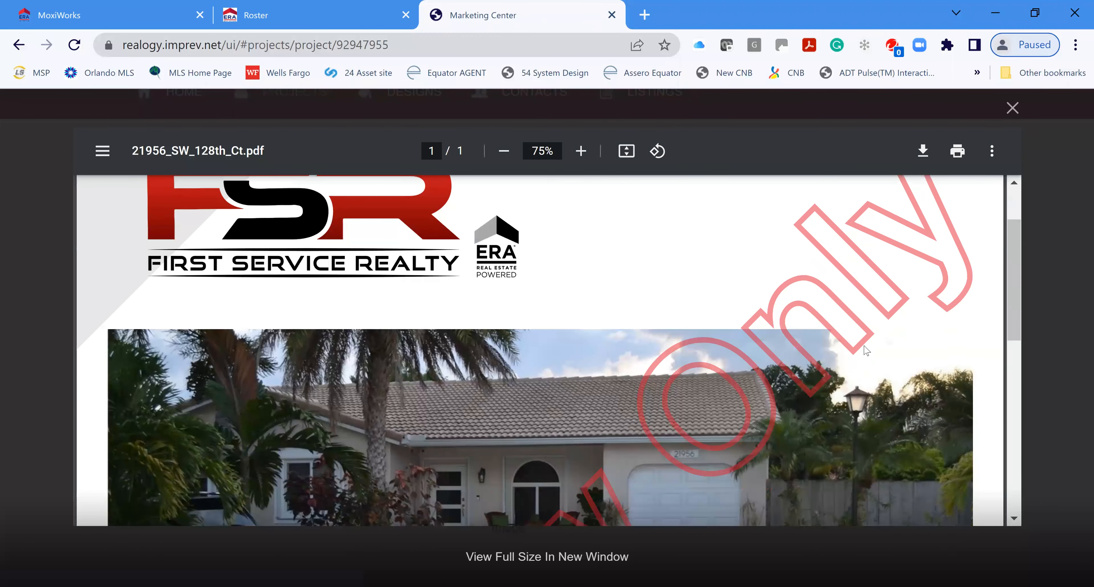
pyautogui.scroll(3, 851, 338)
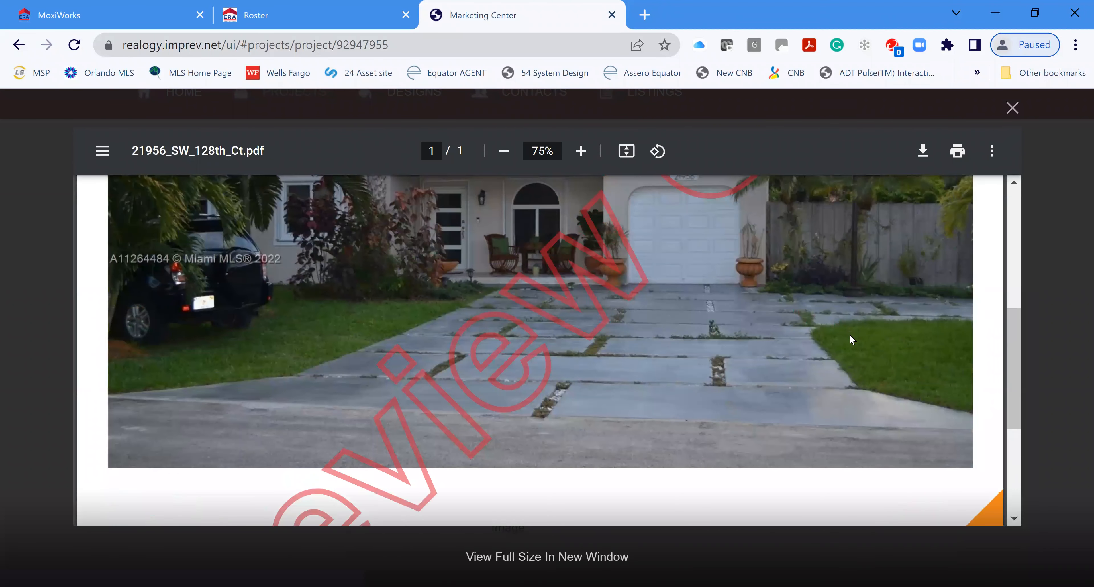
pyautogui.scroll(-4, 853, 332)
pyautogui.scroll(-2, 591, 362)
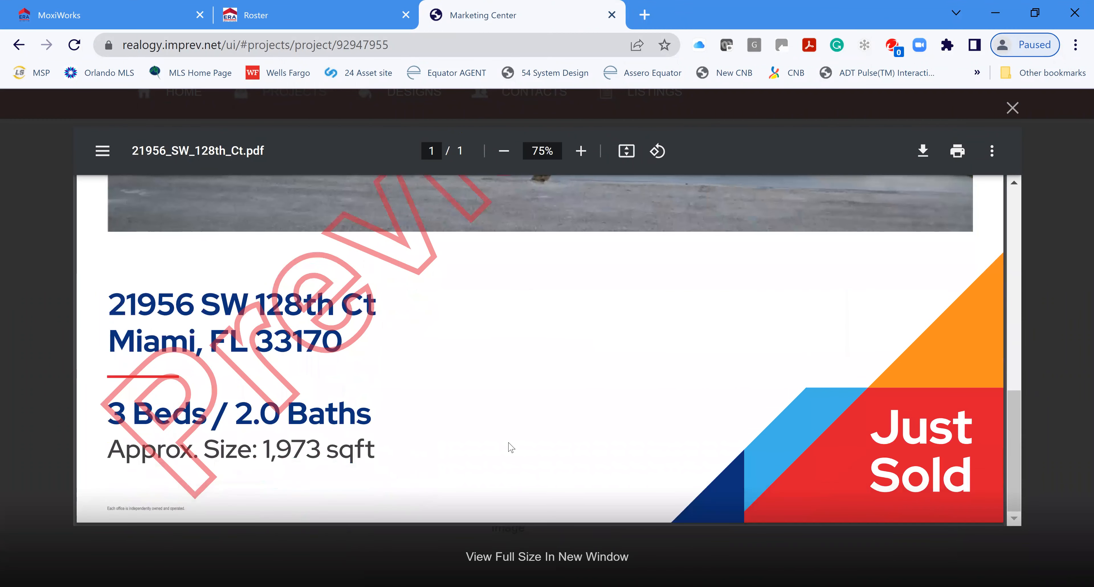
pyautogui.scroll(2, 843, 329)
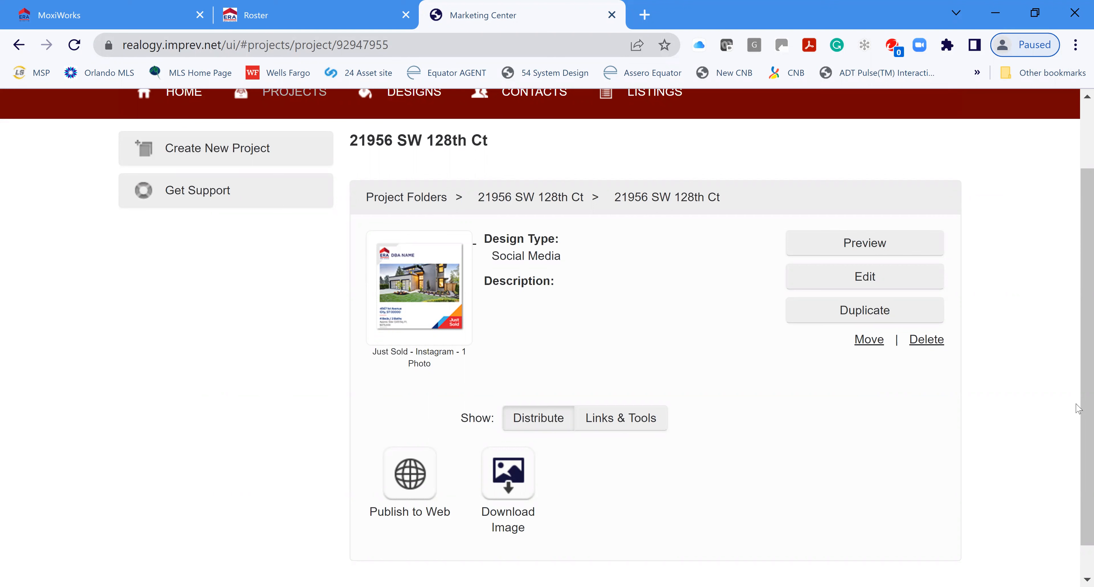
# Step: Edit the Instagram project, keep its info, and start replacing its single photo from Project Photos
pyautogui.click(880, 282)
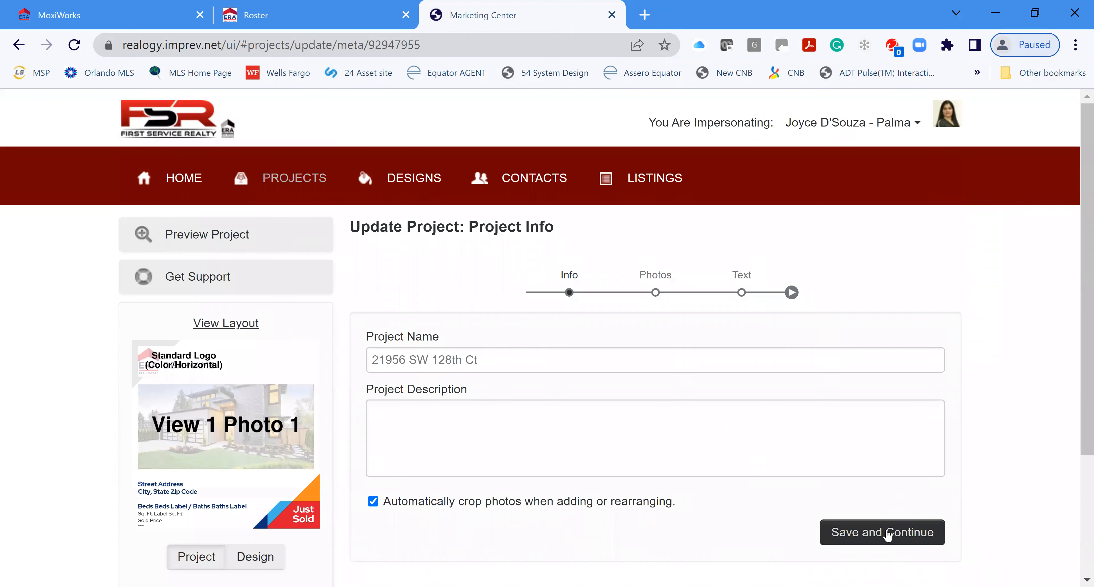
pyautogui.scroll(-2, 885, 531)
pyautogui.click(868, 450)
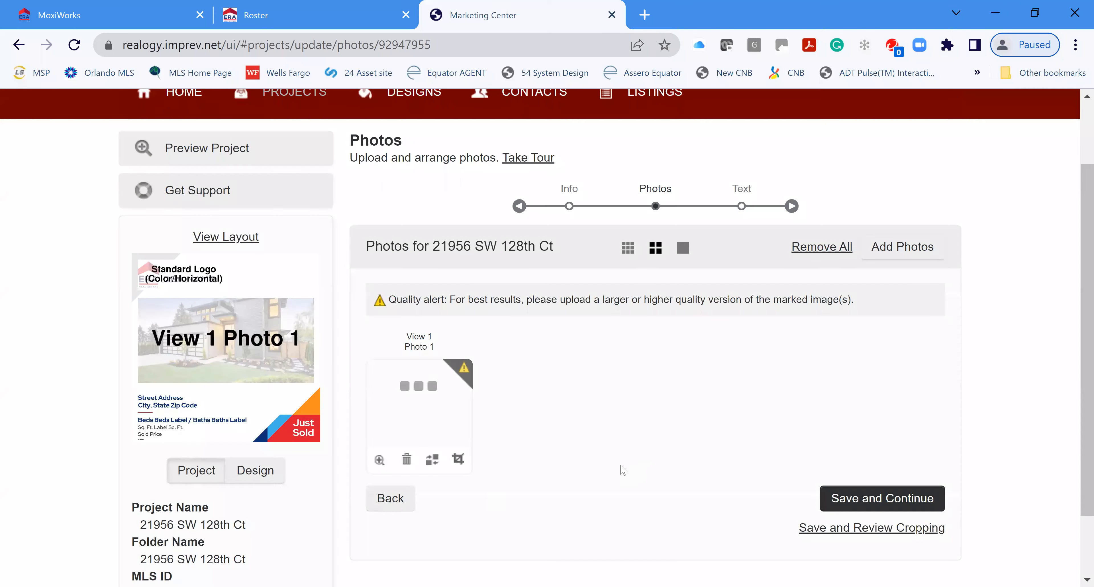
pyautogui.scroll(-1, 696, 403)
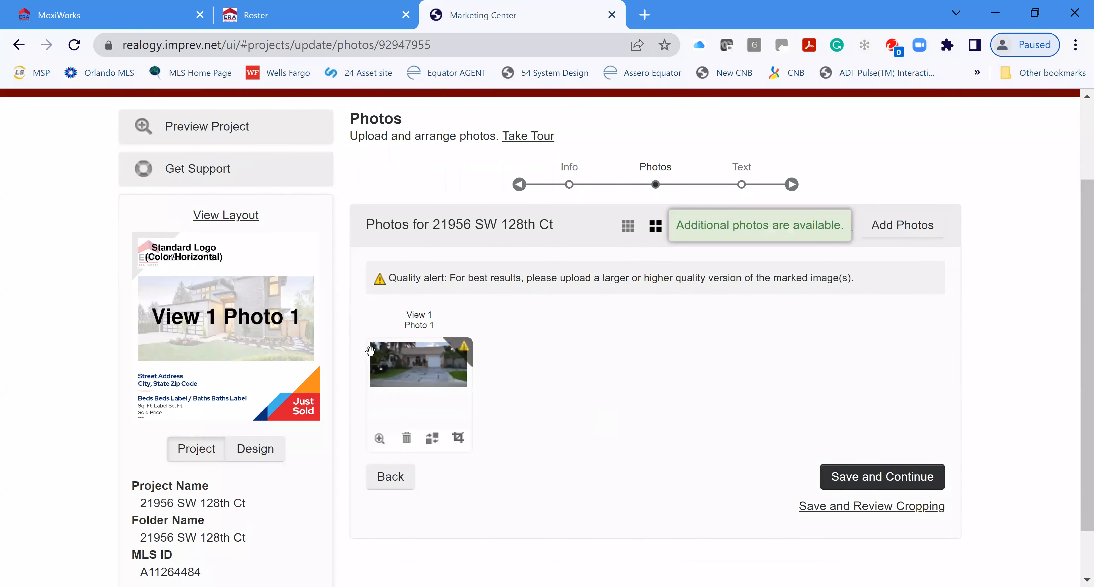
pyautogui.scroll(1, 693, 401)
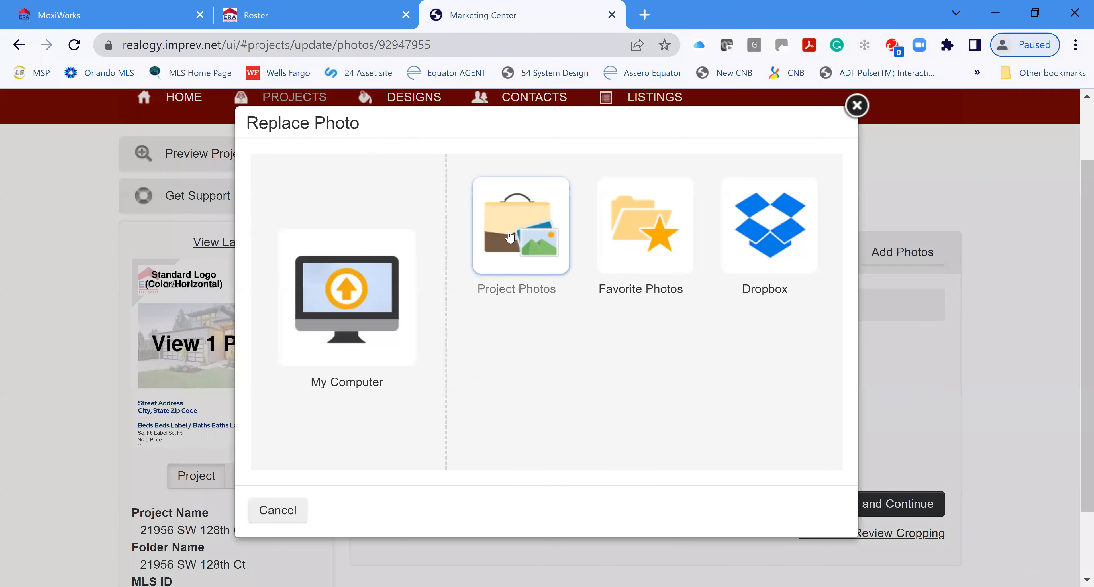
pyautogui.click(511, 237)
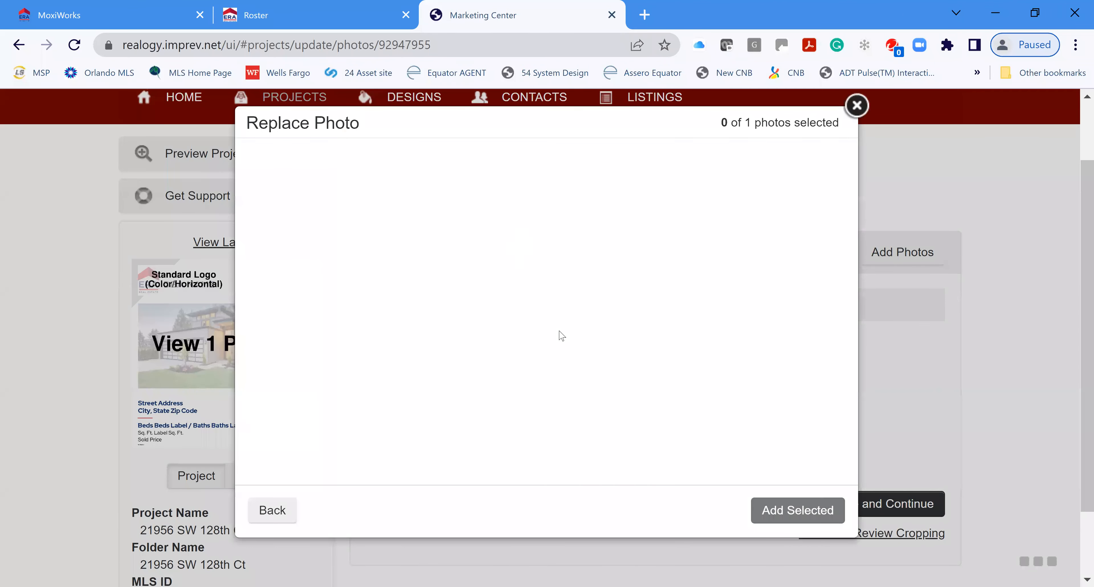
# Step: Put the front house exterior with driveway into View 1 Photo 1 from the project photos
pyautogui.scroll(-1, 726, 397)
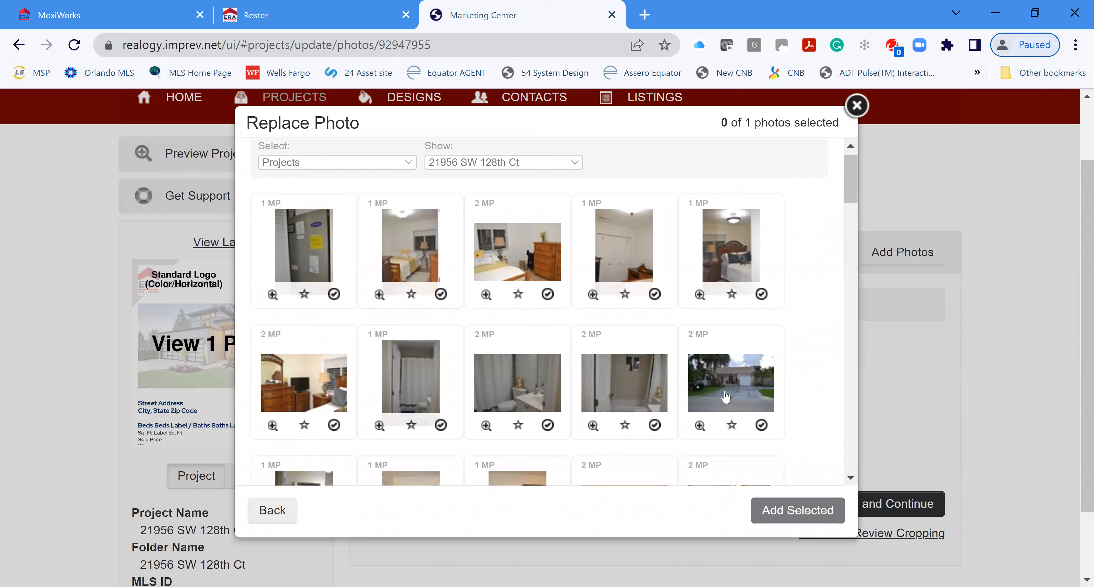
pyautogui.scroll(-3, 726, 397)
pyautogui.scroll(-5, 738, 330)
pyautogui.moveTo(848, 271); pyautogui.dragTo(848, 473)
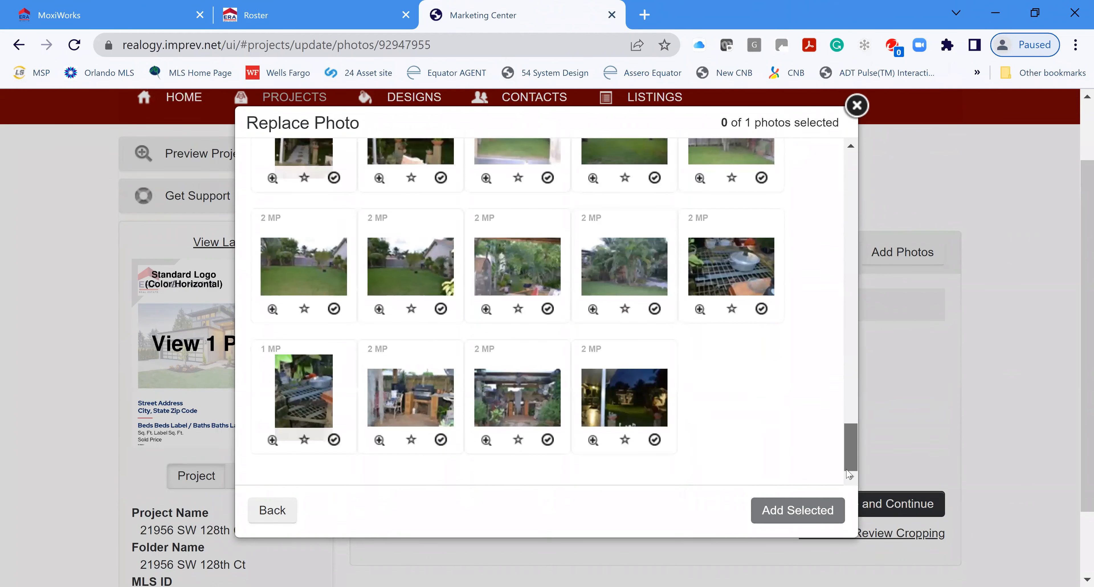
pyautogui.scroll(5, 837, 446)
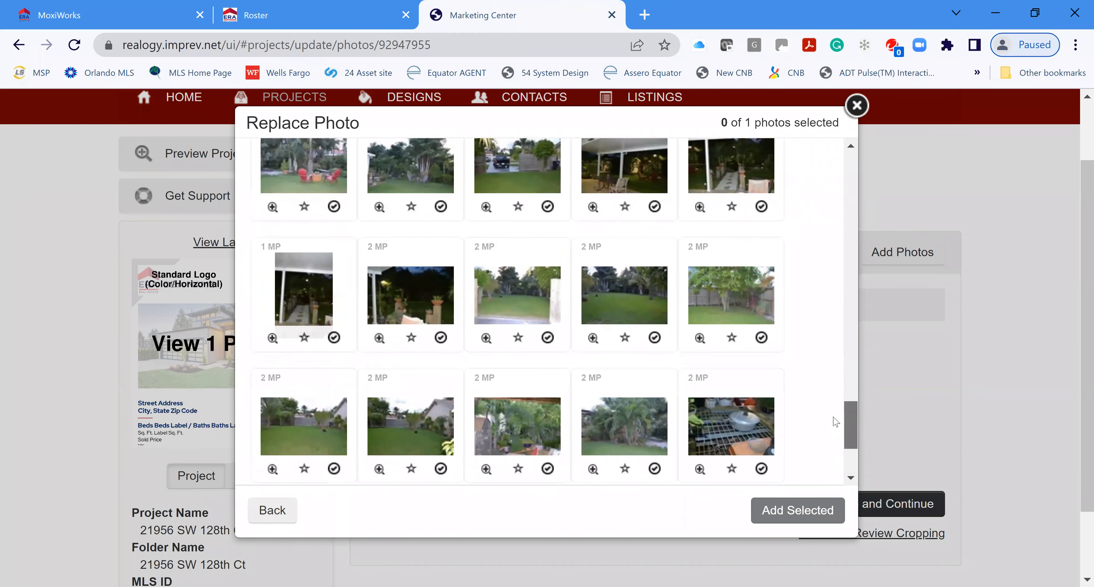
pyautogui.scroll(4, 841, 393)
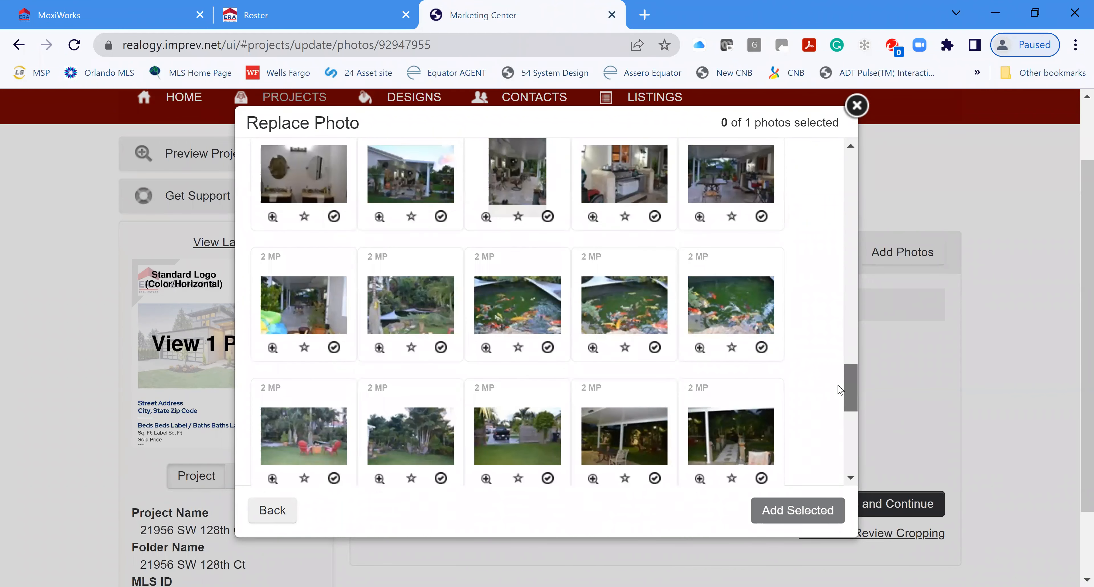
pyautogui.scroll(5, 844, 332)
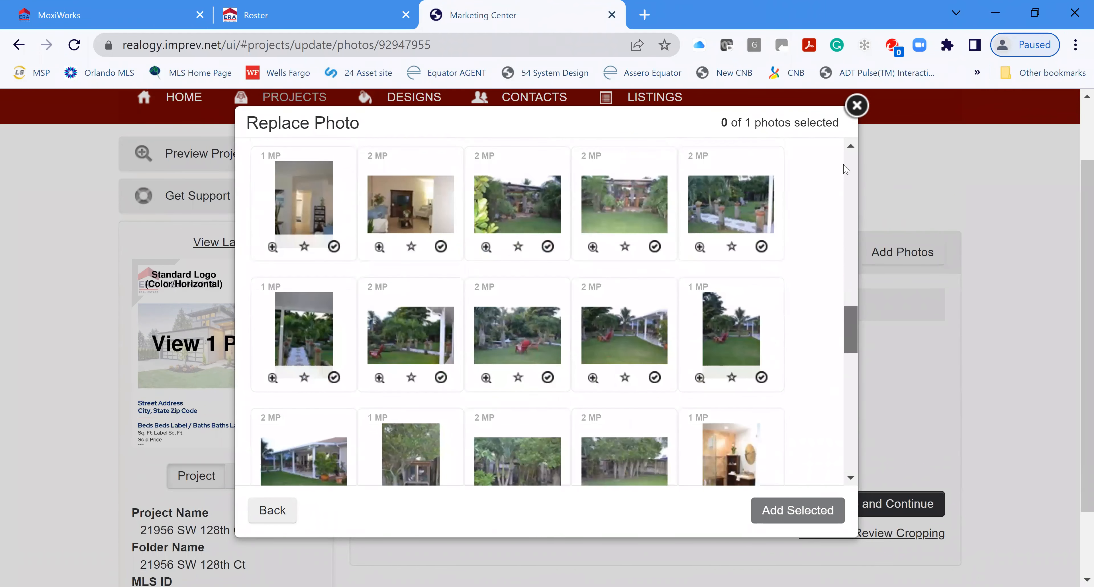
pyautogui.scroll(6, 846, 169)
pyautogui.moveTo(856, 174); pyautogui.dragTo(857, 191)
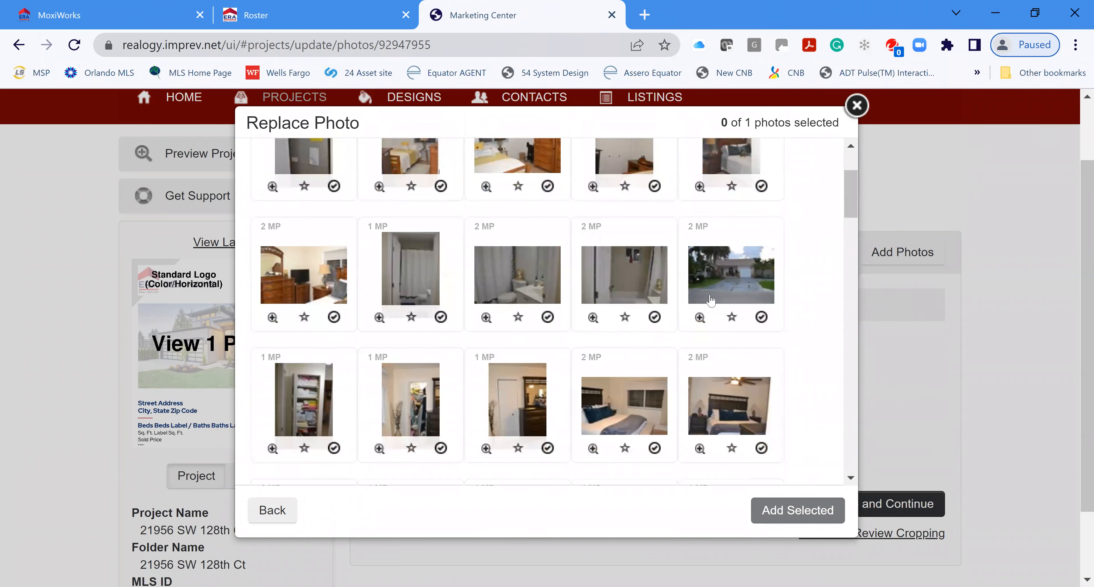
pyautogui.scroll(-2, 721, 331)
pyautogui.scroll(5, 721, 329)
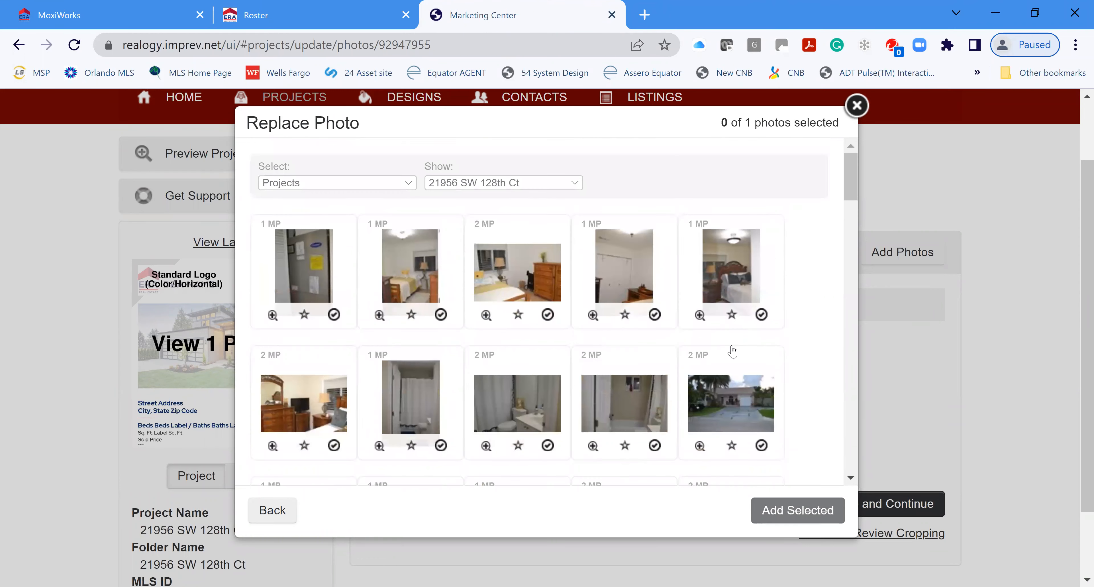
pyautogui.click(731, 397)
pyautogui.click(784, 514)
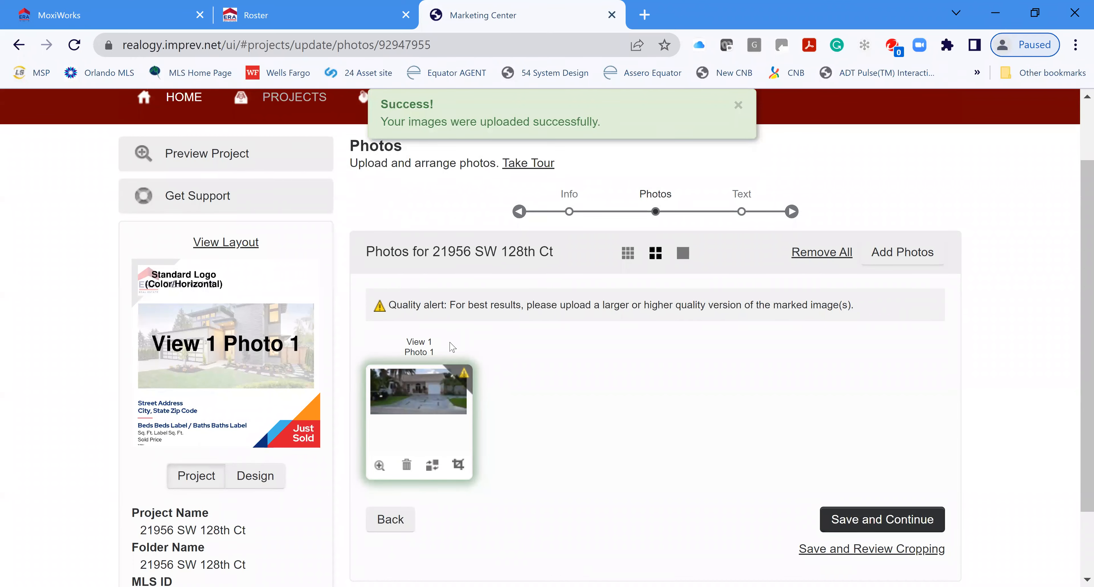
pyautogui.click(432, 466)
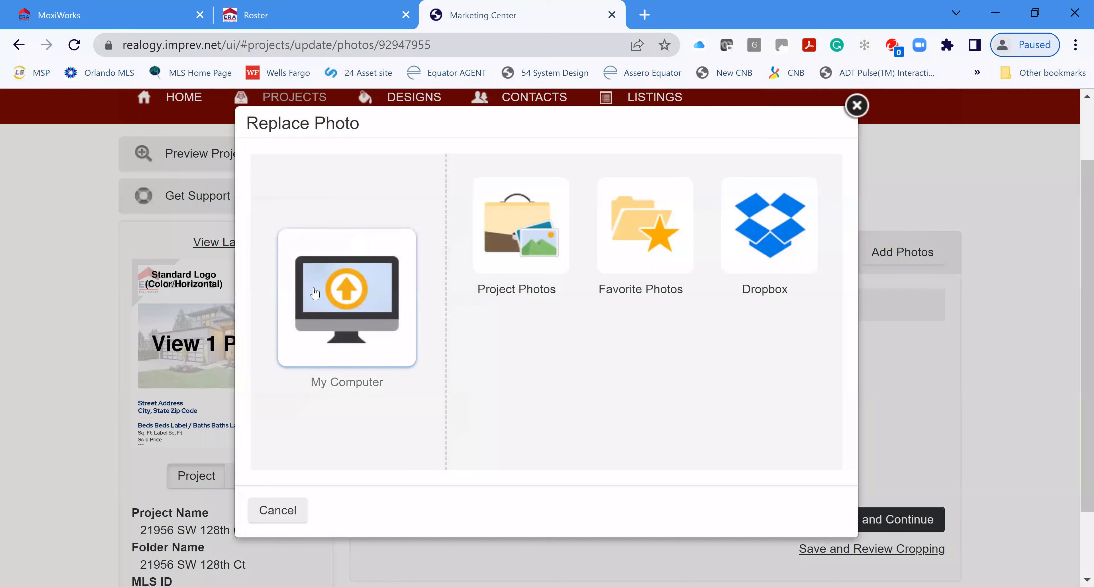
pyautogui.click(338, 336)
pyautogui.click(331, 201)
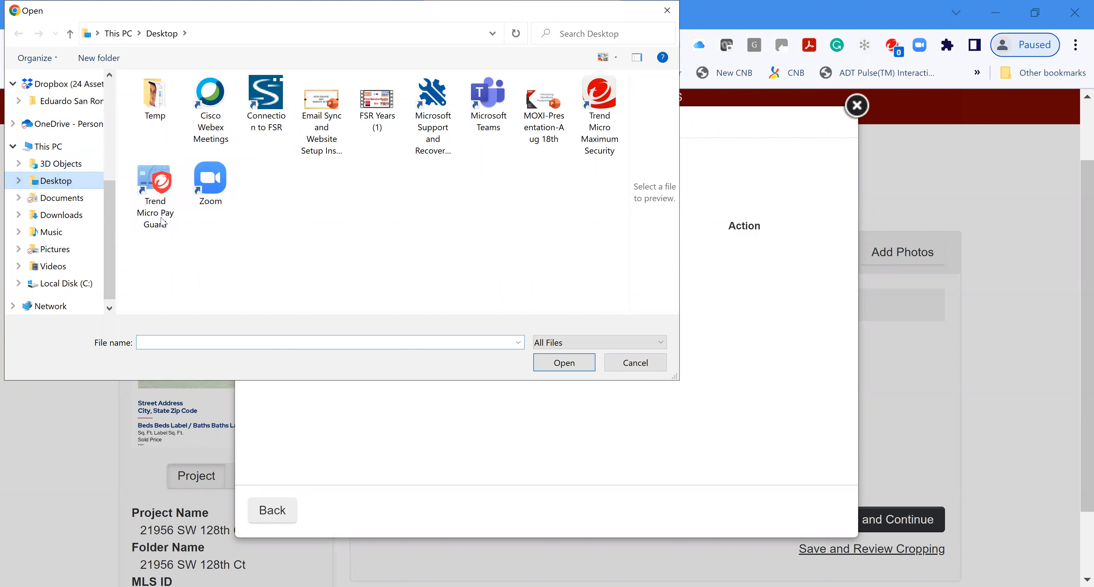
pyautogui.click(31, 249)
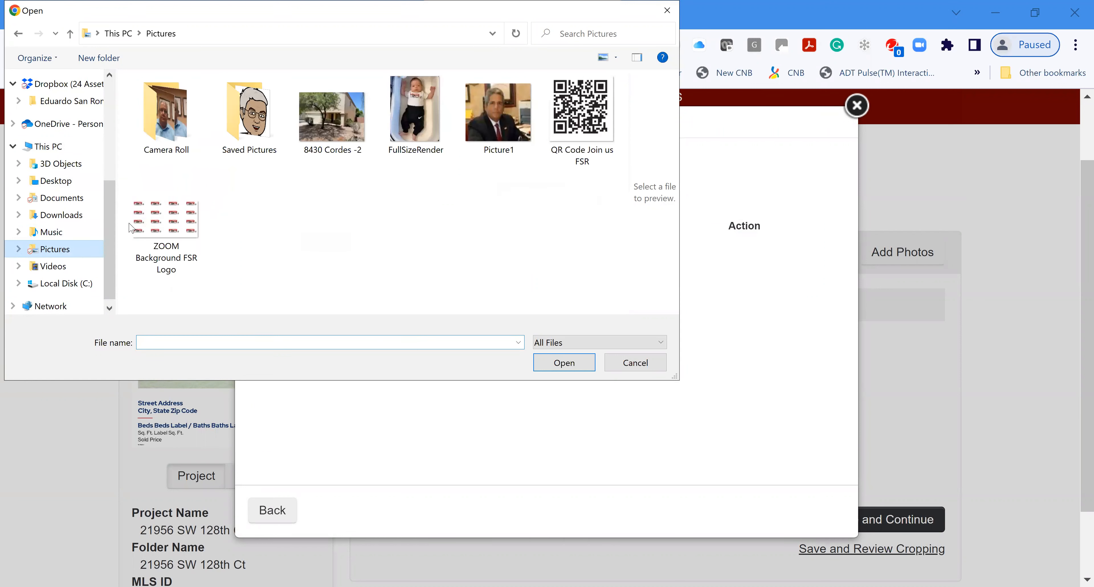
pyautogui.click(338, 123)
pyautogui.click(564, 364)
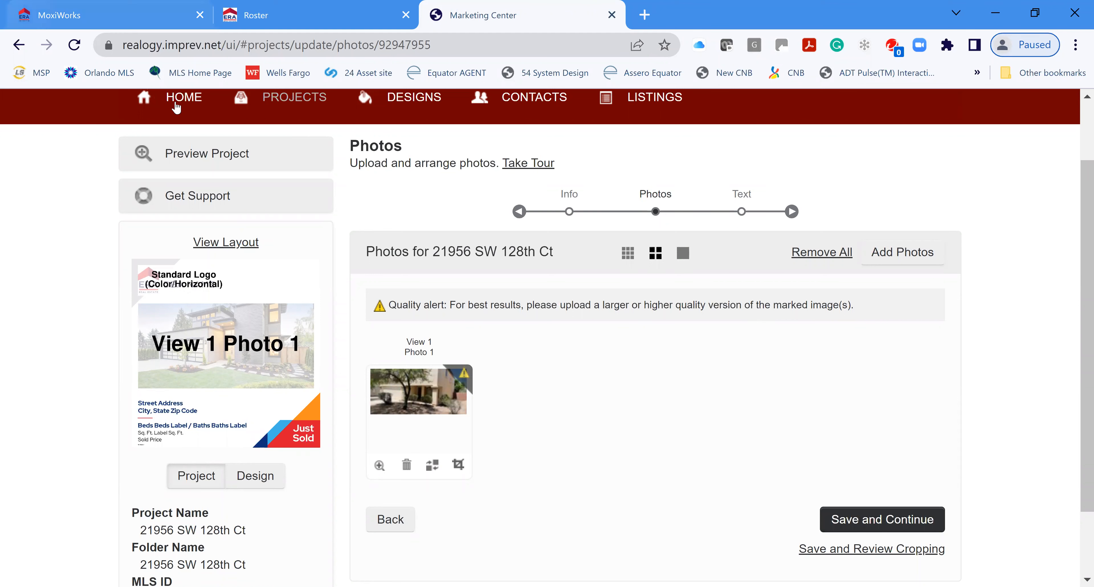
pyautogui.scroll(-3, 889, 436)
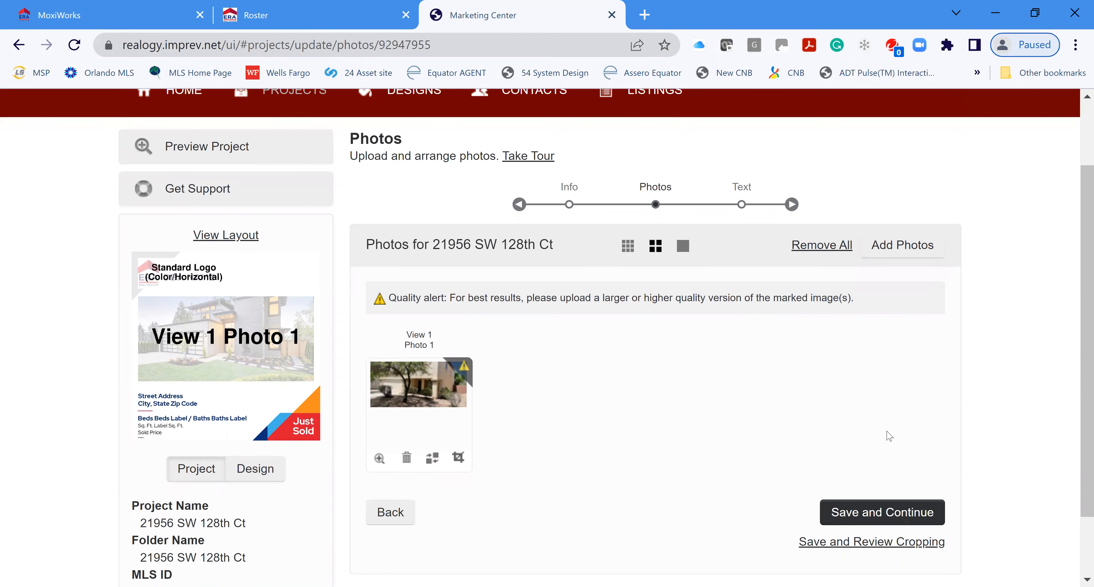
# Step: Restore the front-of-house project photo in View 1 Photo 1 and save the Photos step
pyautogui.click(433, 379)
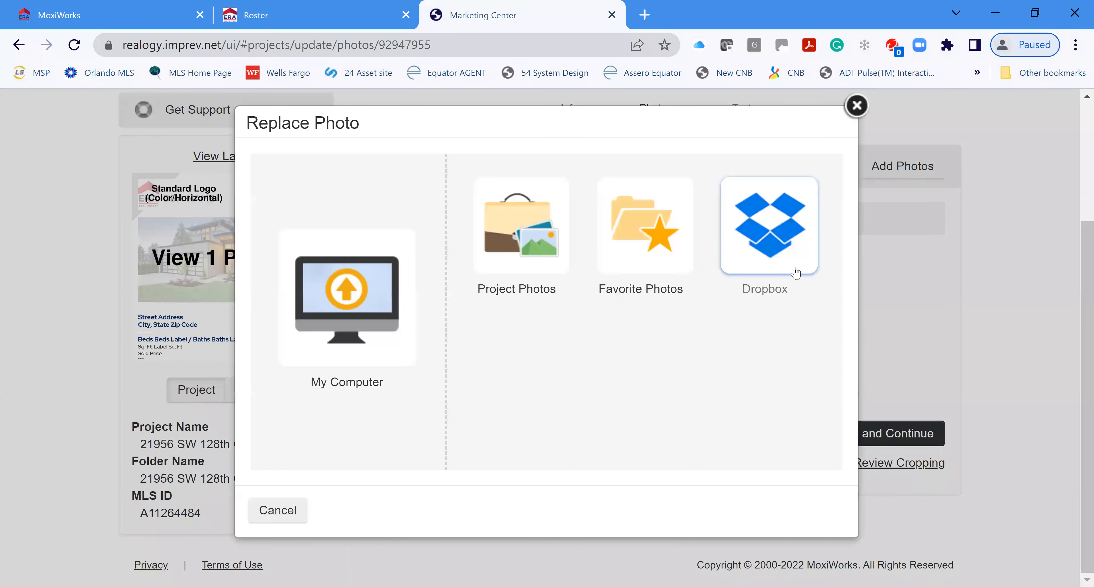
pyautogui.click(525, 247)
pyautogui.click(744, 409)
pyautogui.click(798, 511)
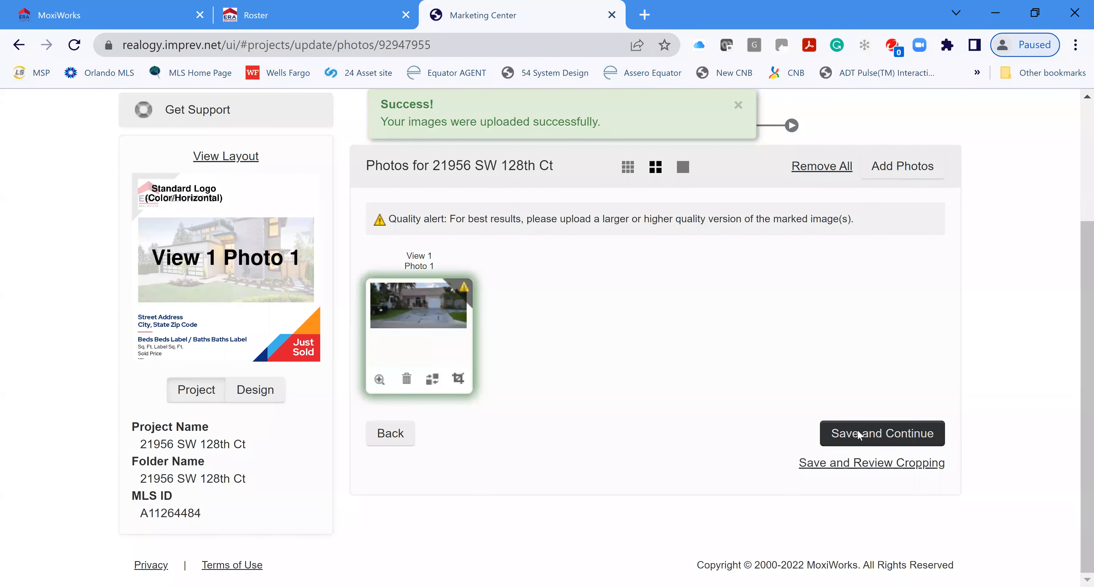
pyautogui.click(859, 434)
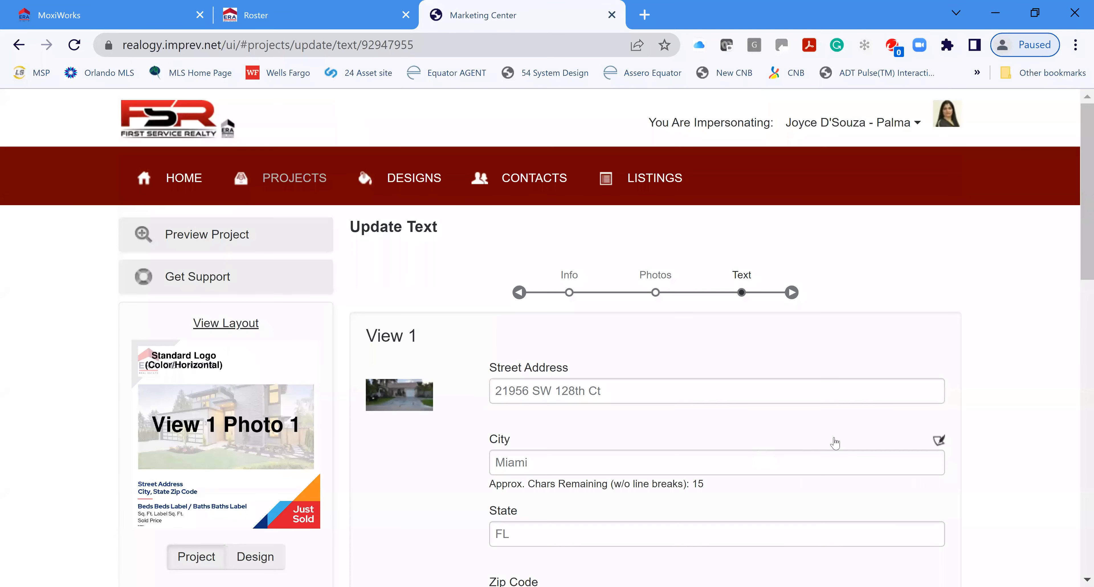
pyautogui.scroll(-12, 799, 424)
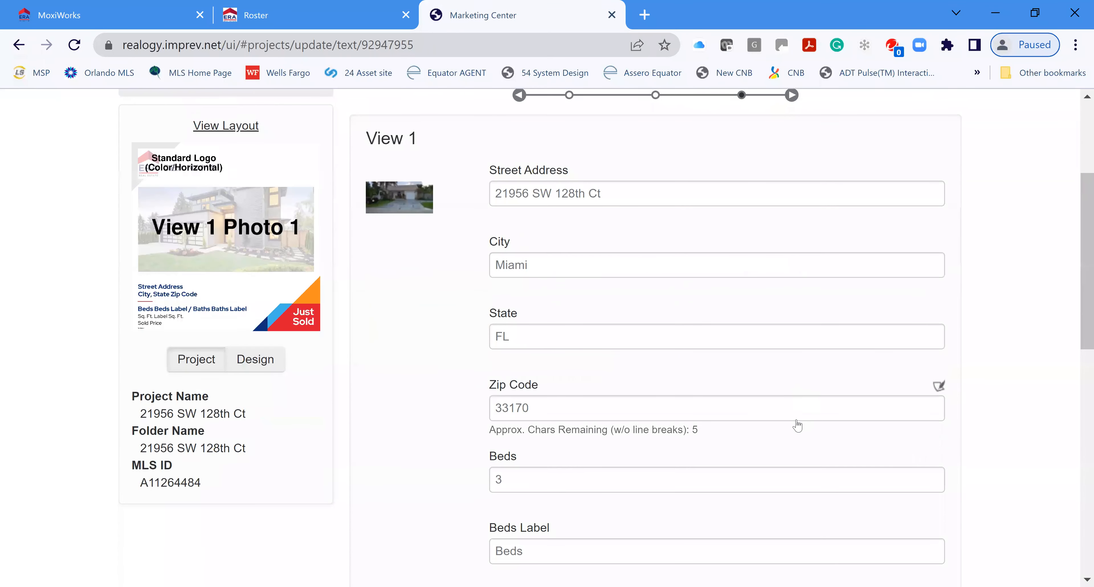
pyautogui.scroll(-1, 789, 420)
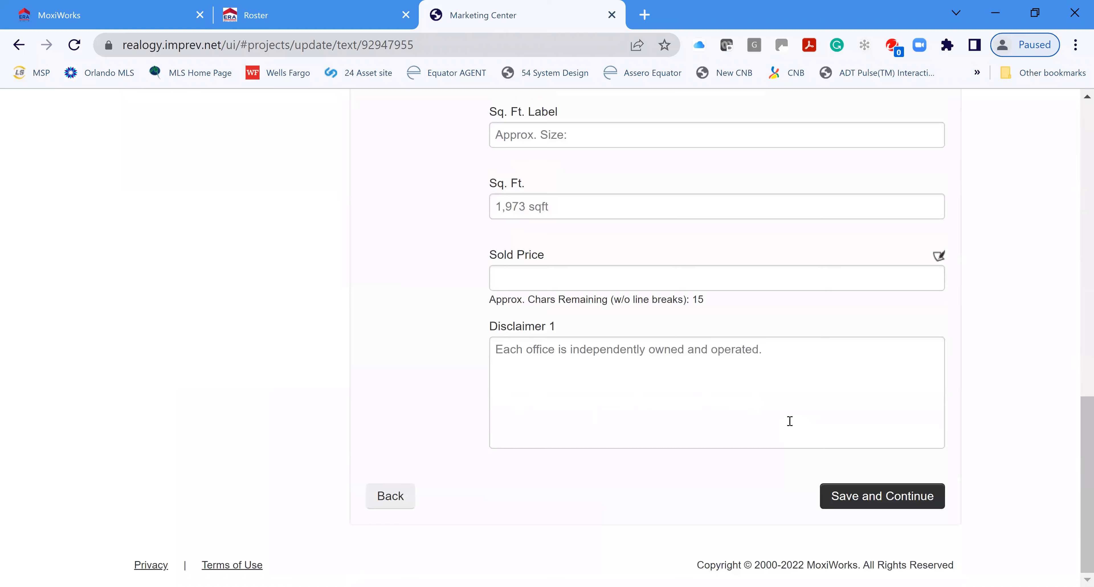
pyautogui.scroll(1, 699, 379)
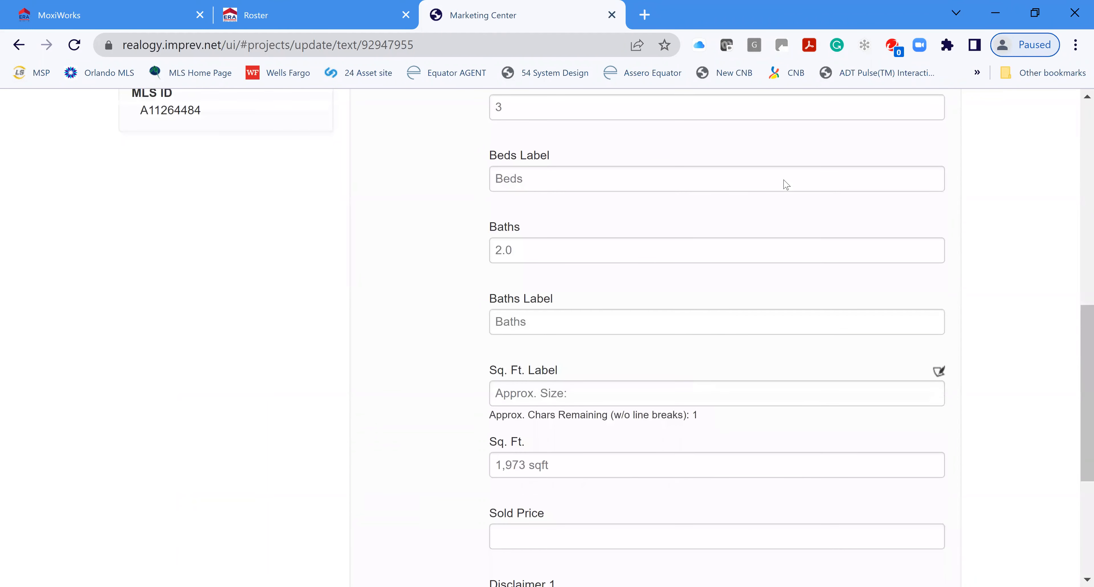
pyautogui.scroll(8, 827, 422)
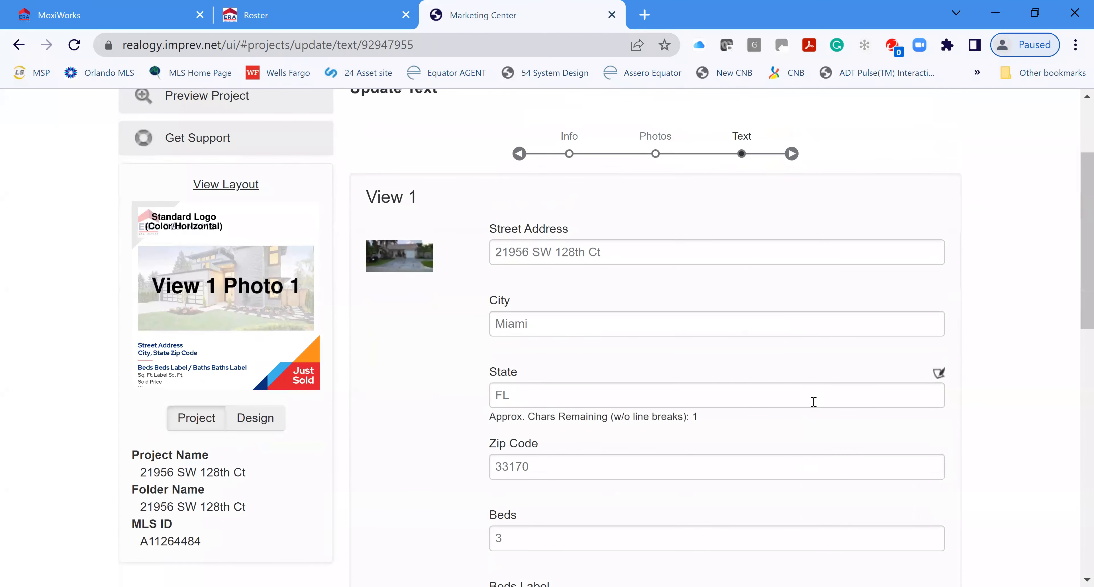
pyautogui.scroll(-12, 815, 401)
pyautogui.scroll(-2, 812, 405)
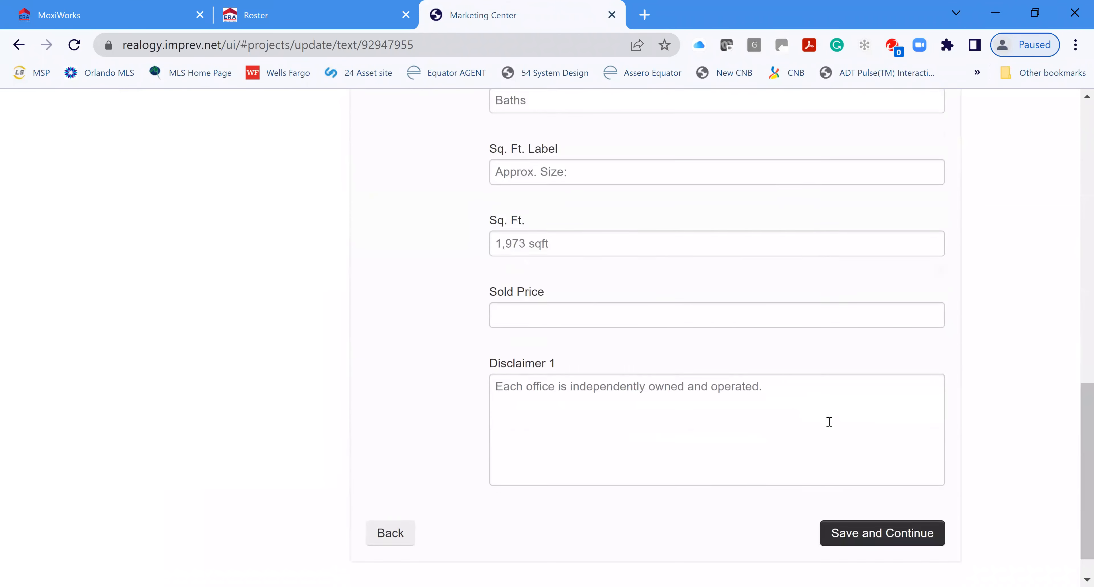
pyautogui.click(912, 499)
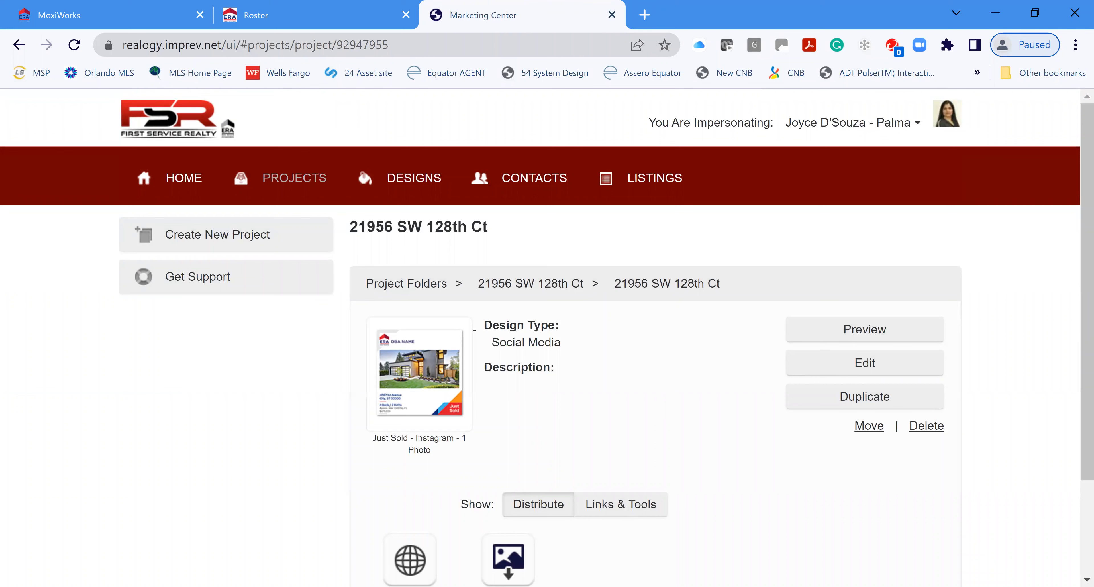
pyautogui.click(856, 334)
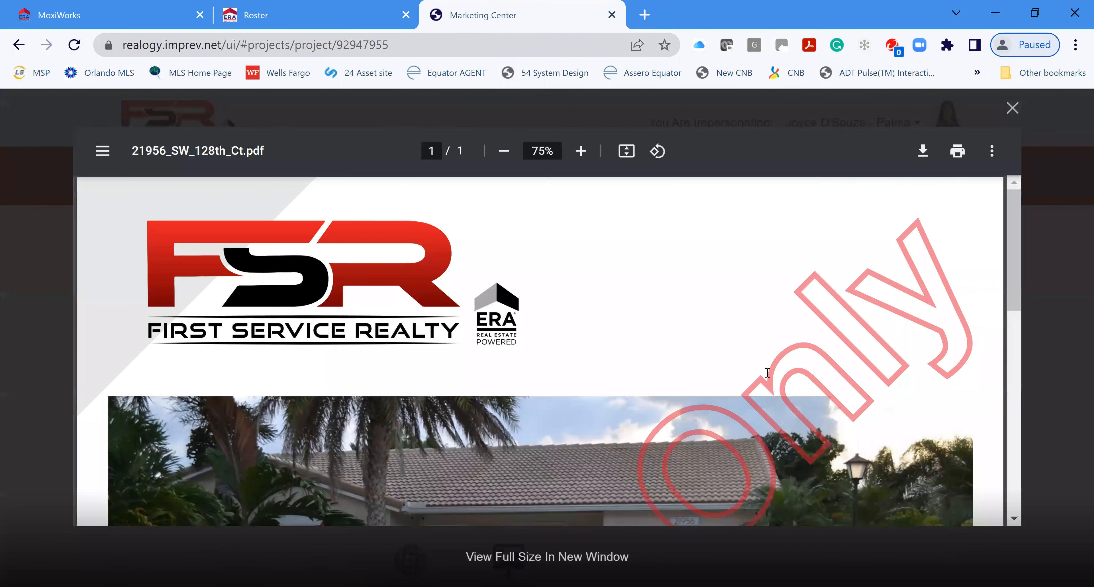
pyautogui.scroll(-5, 822, 368)
pyautogui.scroll(-3, 823, 367)
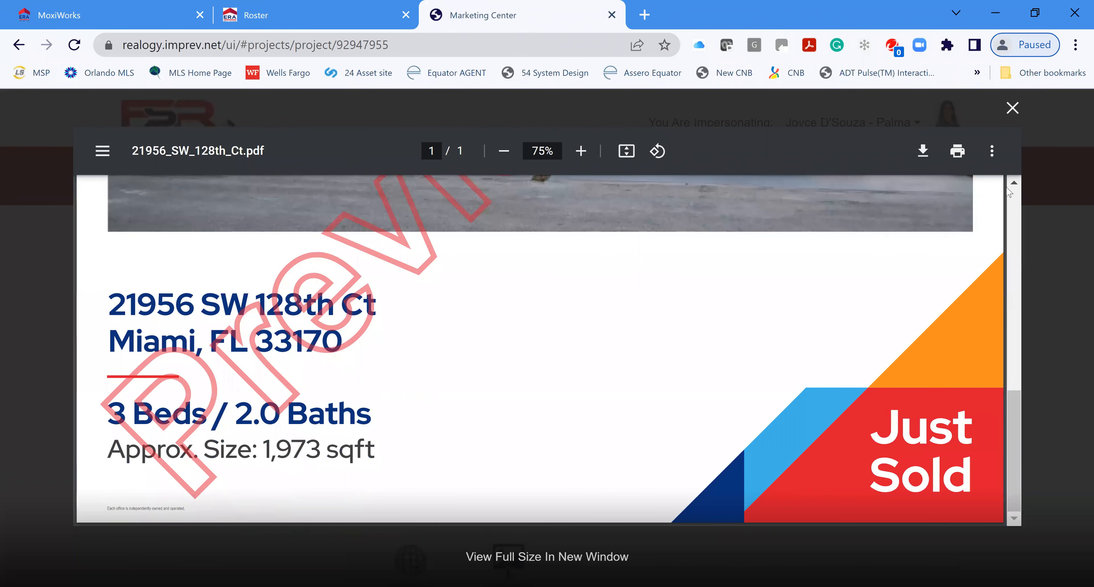
pyautogui.scroll(-3, 688, 418)
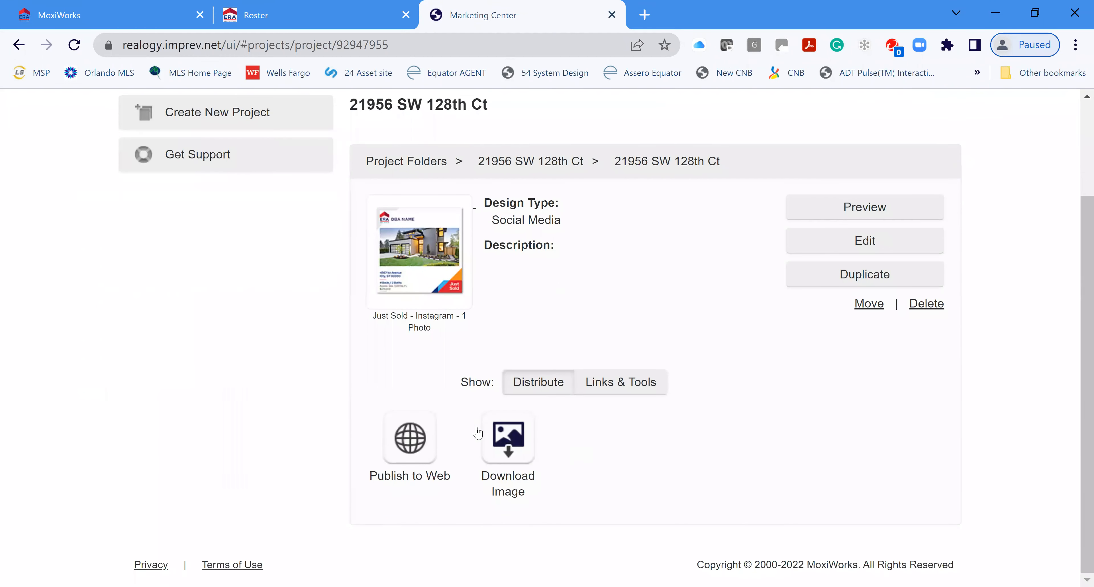
pyautogui.click(520, 445)
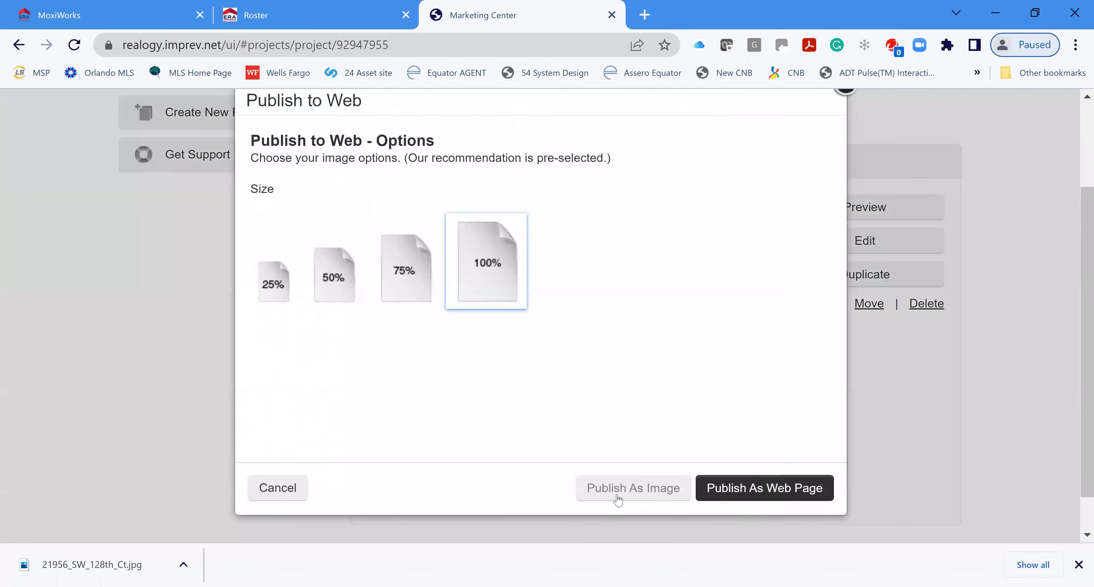
pyautogui.click(643, 489)
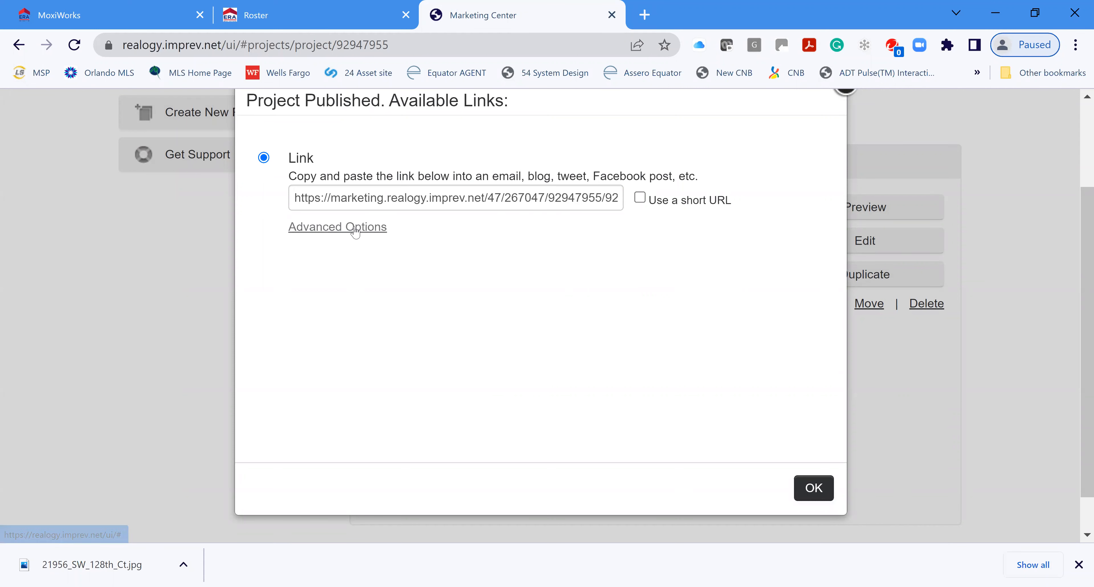
pyautogui.click(357, 227)
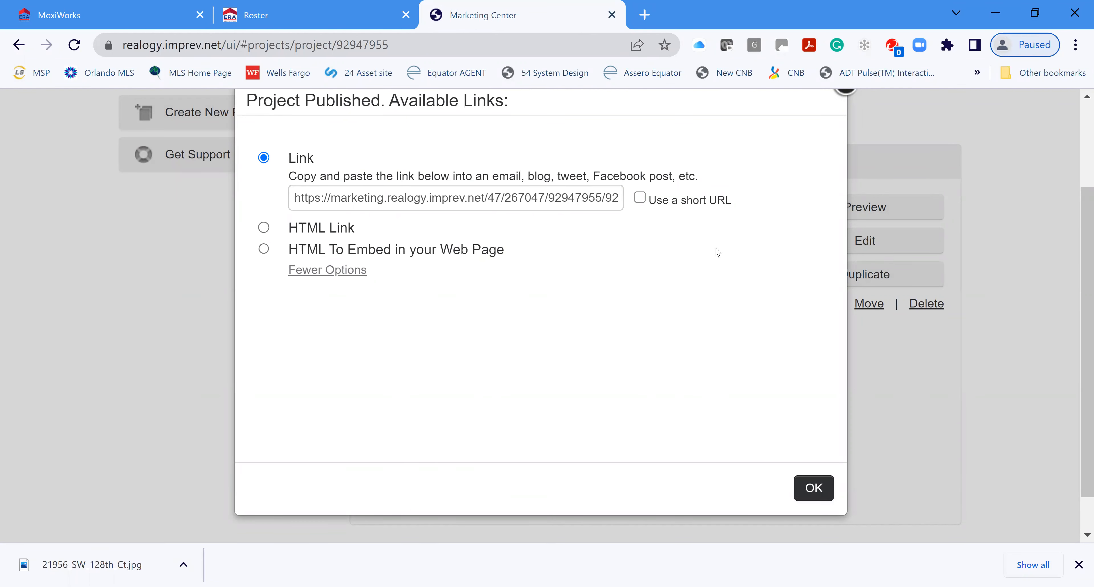
pyautogui.click(812, 488)
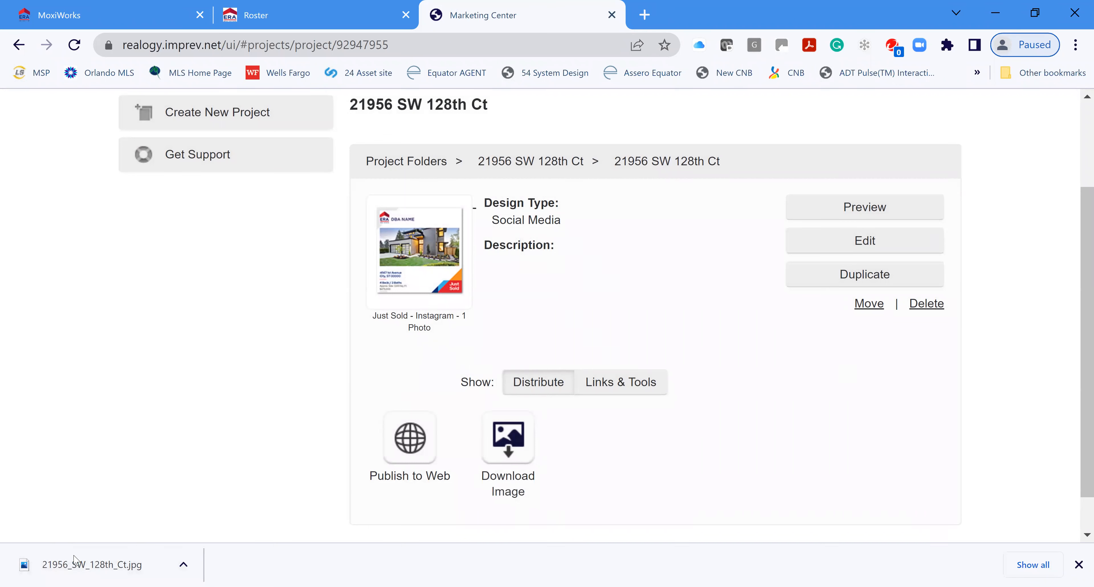
pyautogui.click(75, 560)
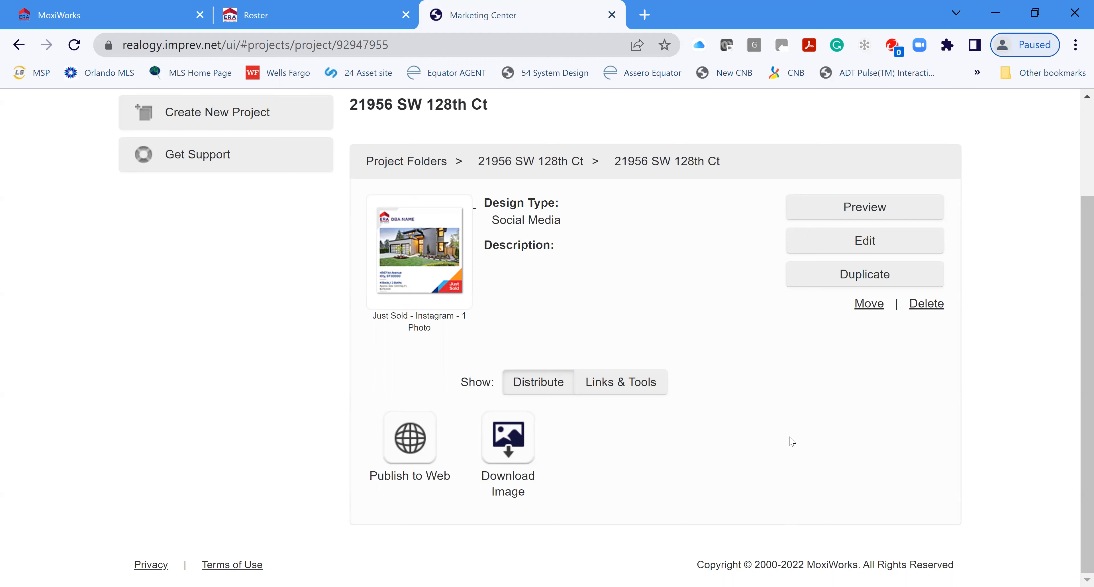
# Step: Return to Your Portfolio of Projects and bring the three property folders into view
pyautogui.scroll(3, 711, 435)
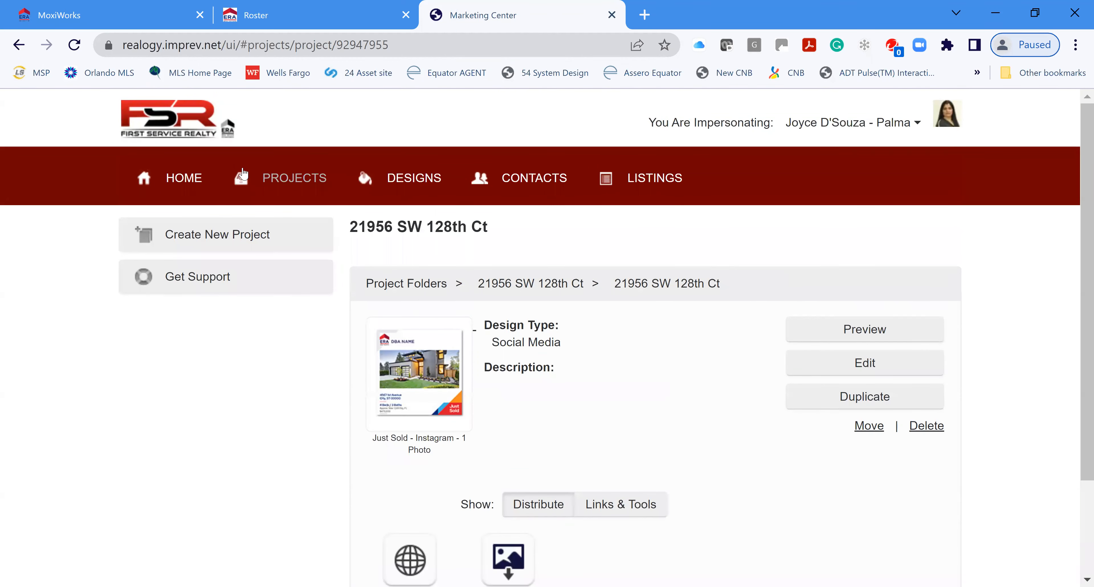
pyautogui.click(292, 183)
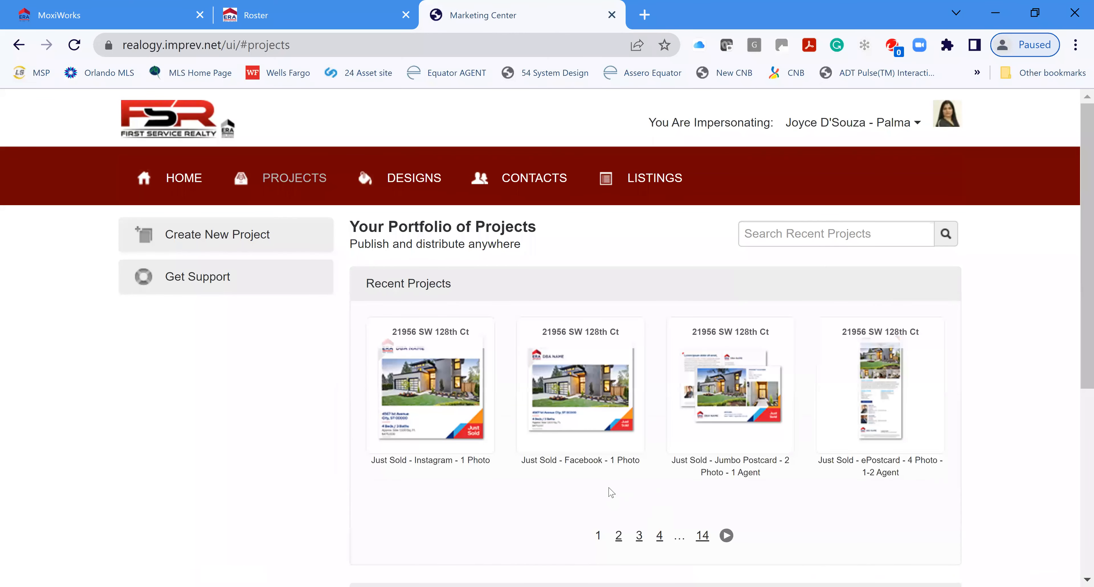
pyautogui.scroll(-1, 612, 491)
pyautogui.scroll(-6, 612, 491)
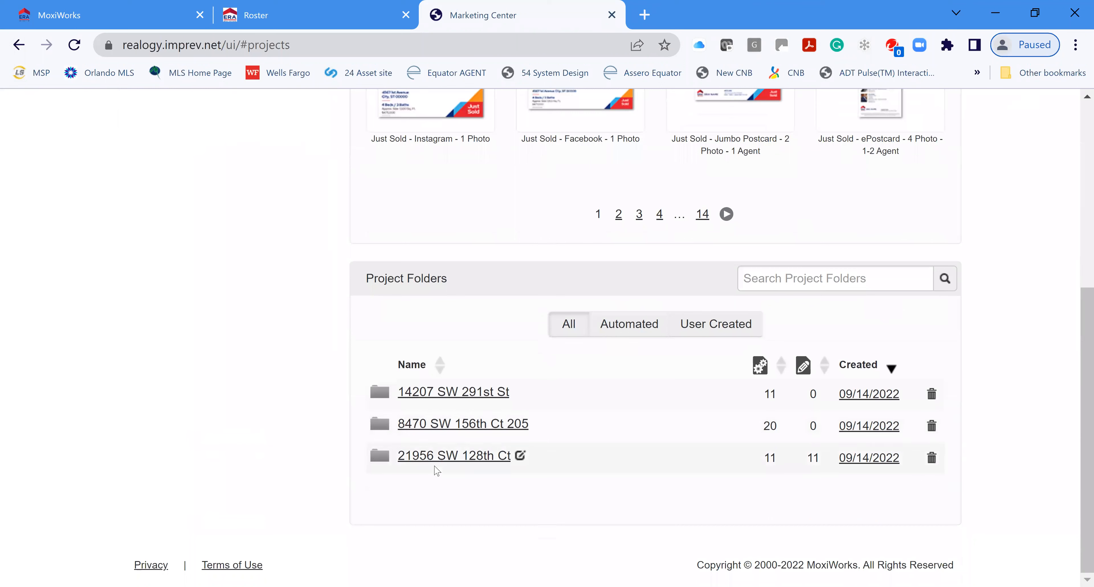
pyautogui.click(444, 400)
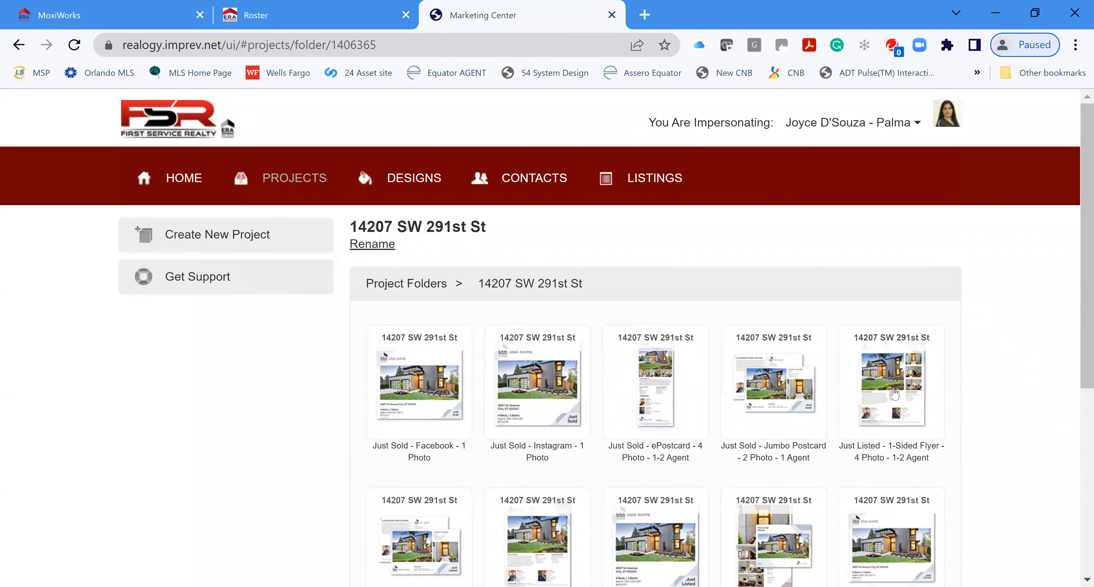
pyautogui.scroll(-2, 998, 416)
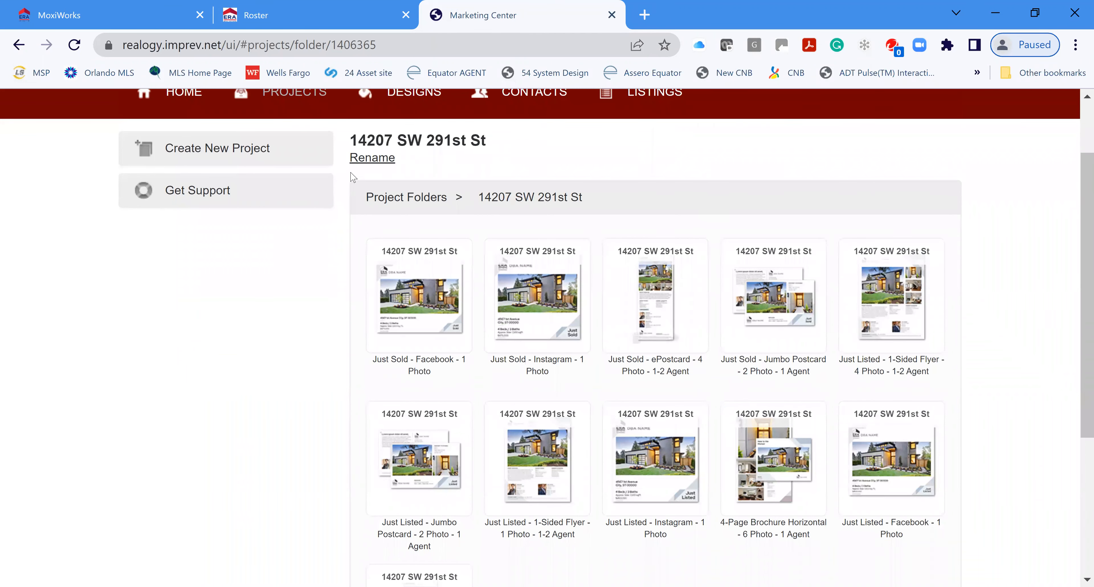
pyautogui.moveTo(903, 336)
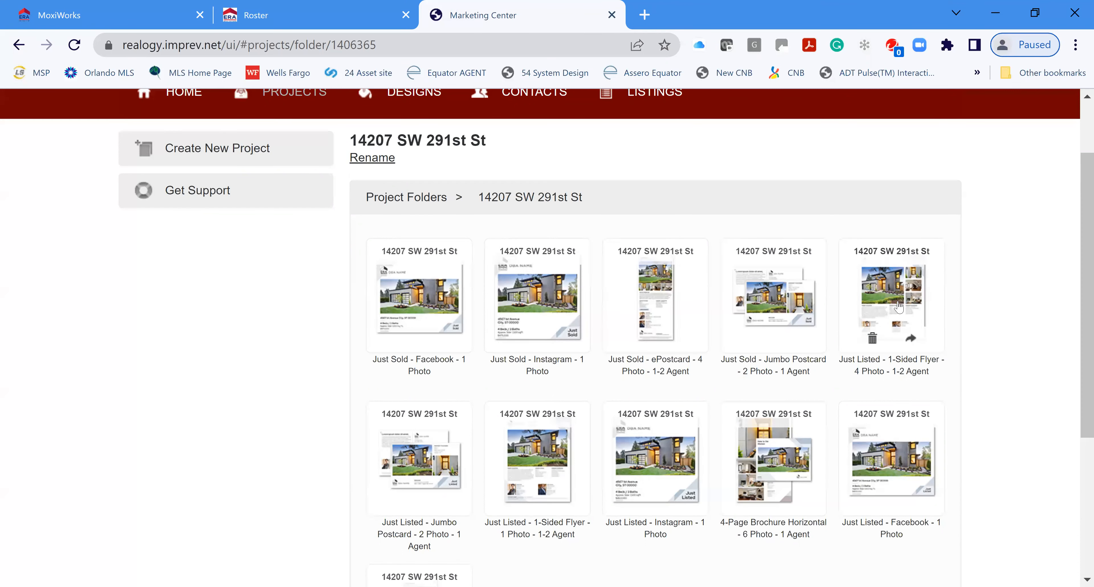
pyautogui.click(898, 304)
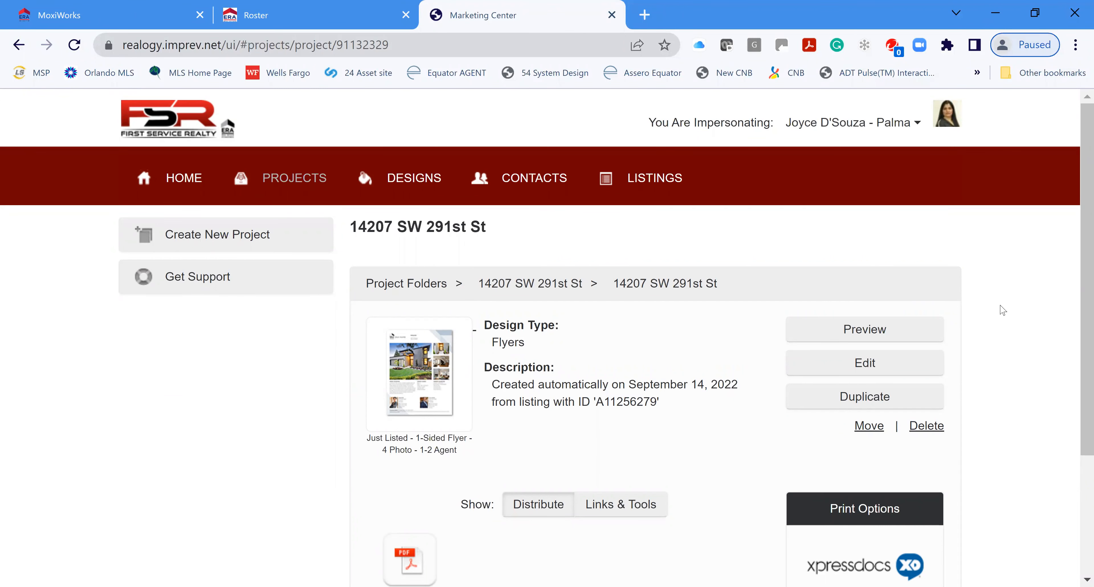
pyautogui.click(846, 339)
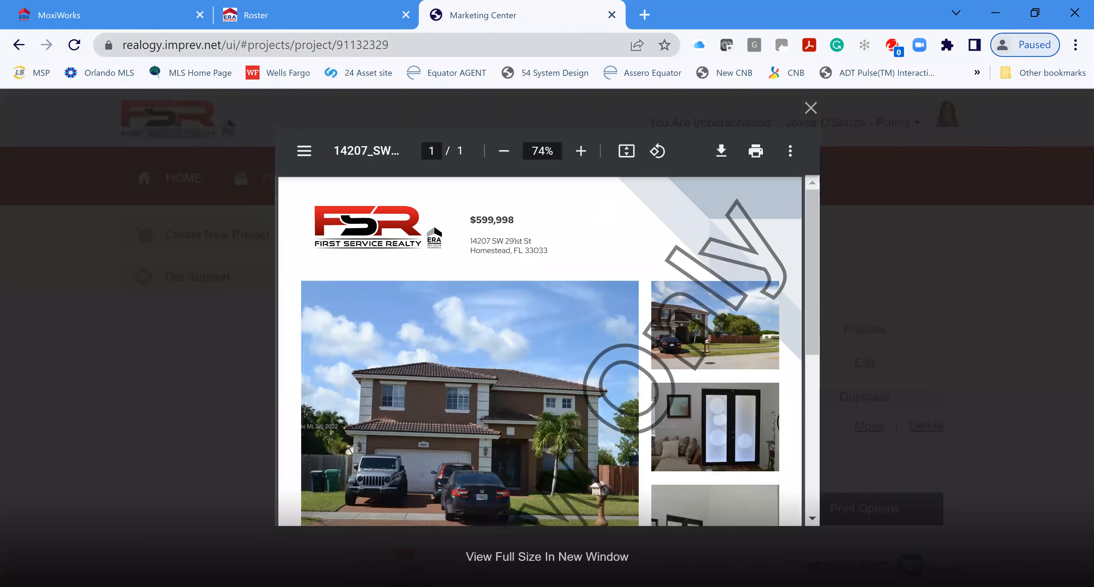
pyautogui.scroll(-5, 706, 348)
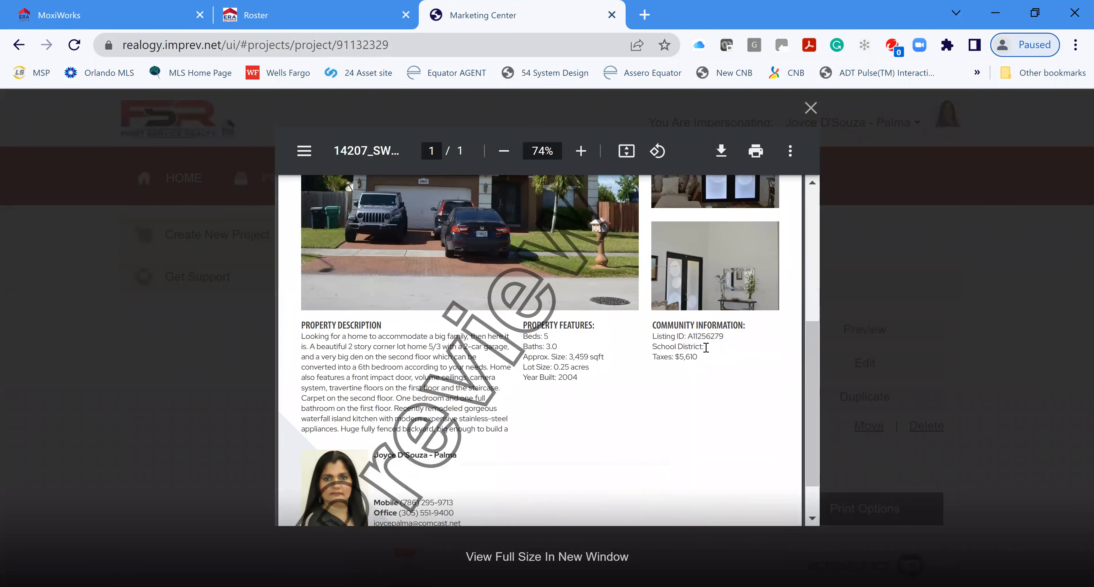
pyautogui.scroll(-2, 706, 348)
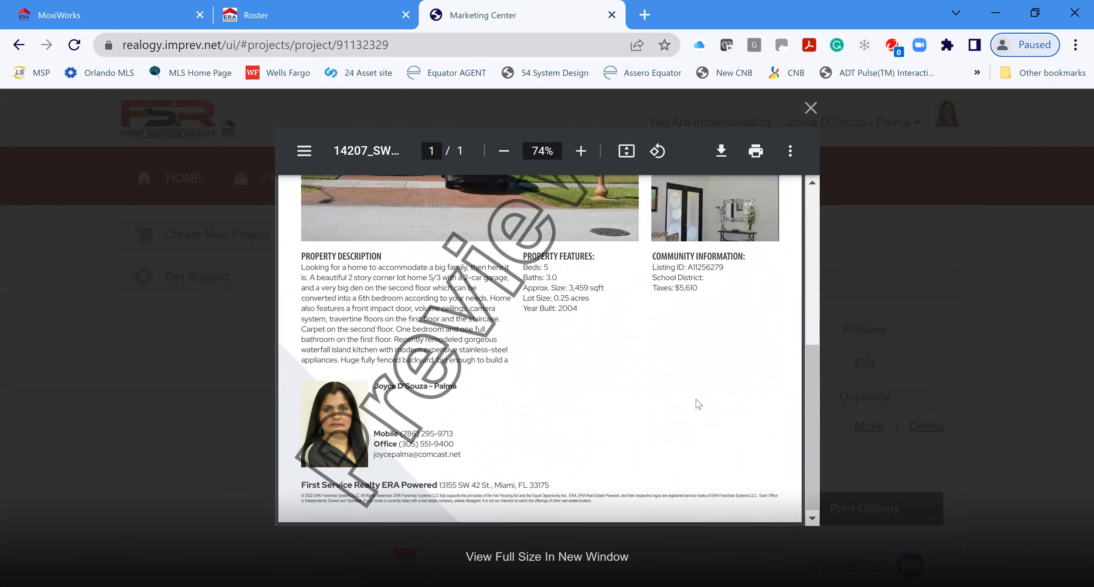
pyautogui.scroll(7, 698, 404)
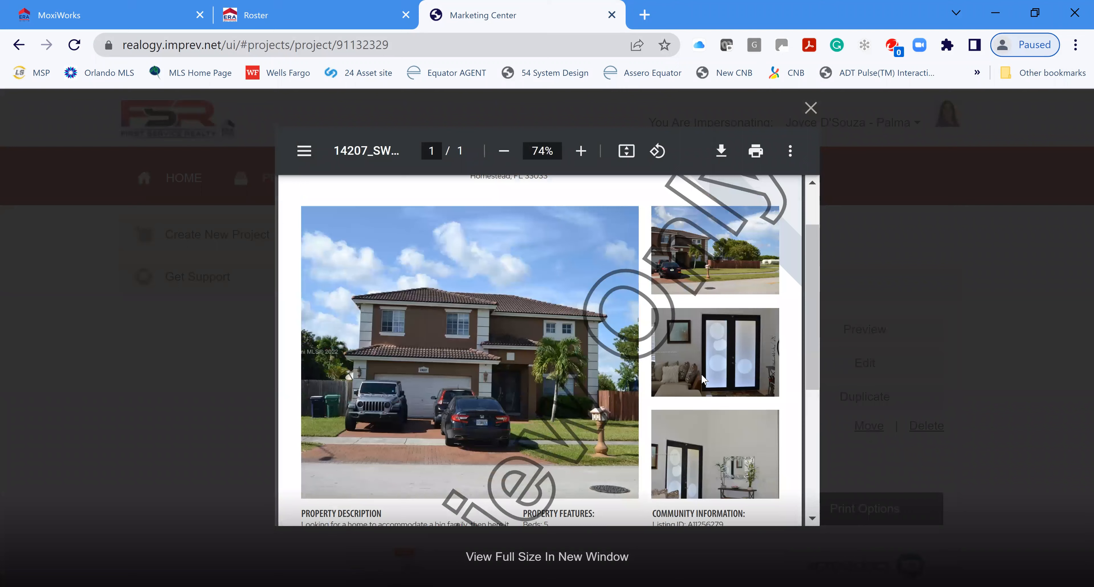
pyautogui.scroll(2, 702, 376)
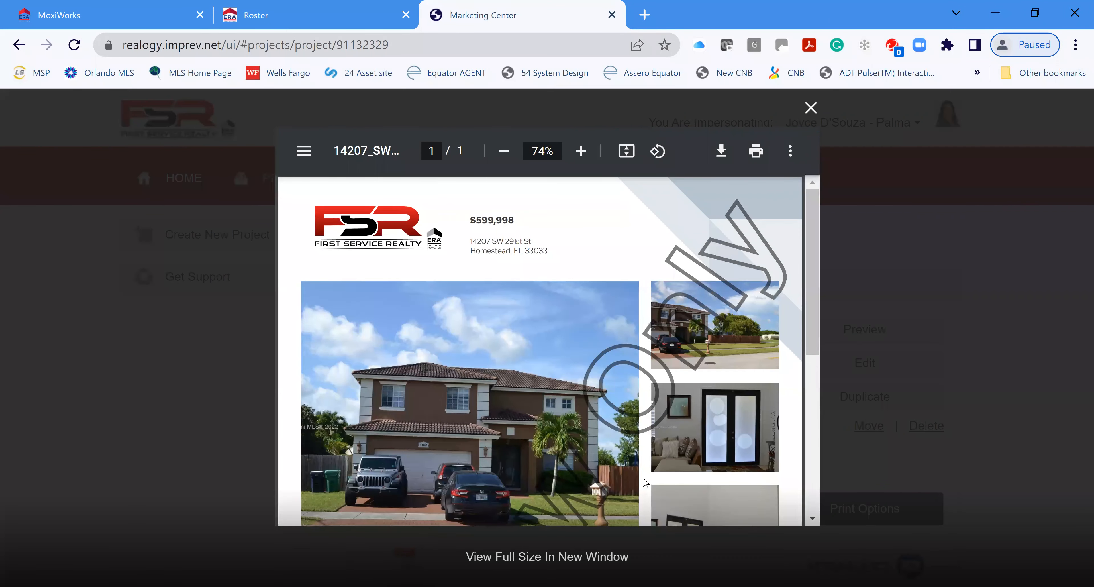
pyautogui.click(811, 109)
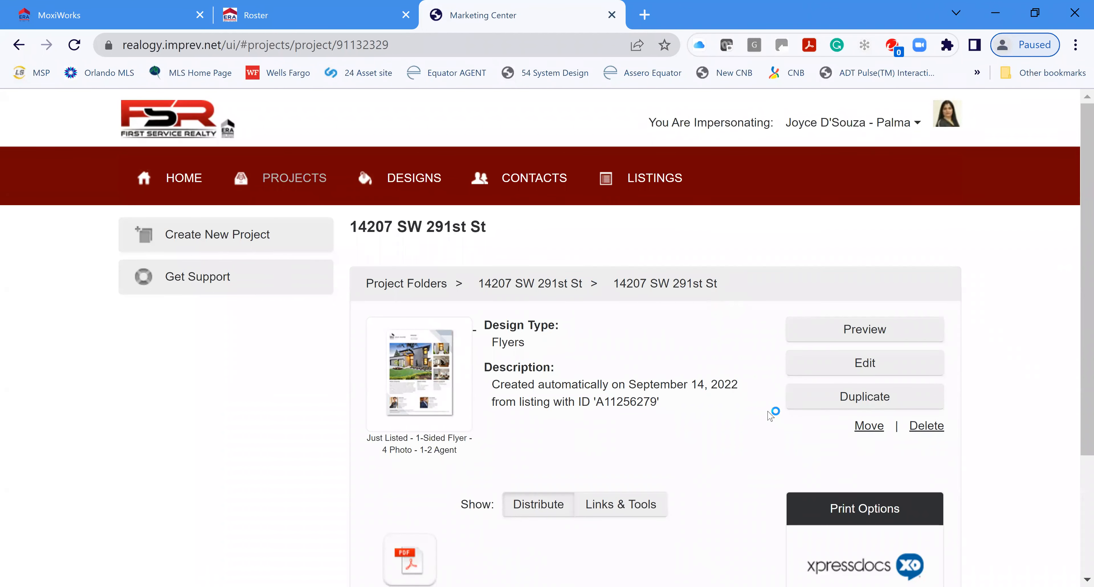
# Step: Edit the Just Listed flyer and continue past Project Info to its four listing photos
pyautogui.click(885, 368)
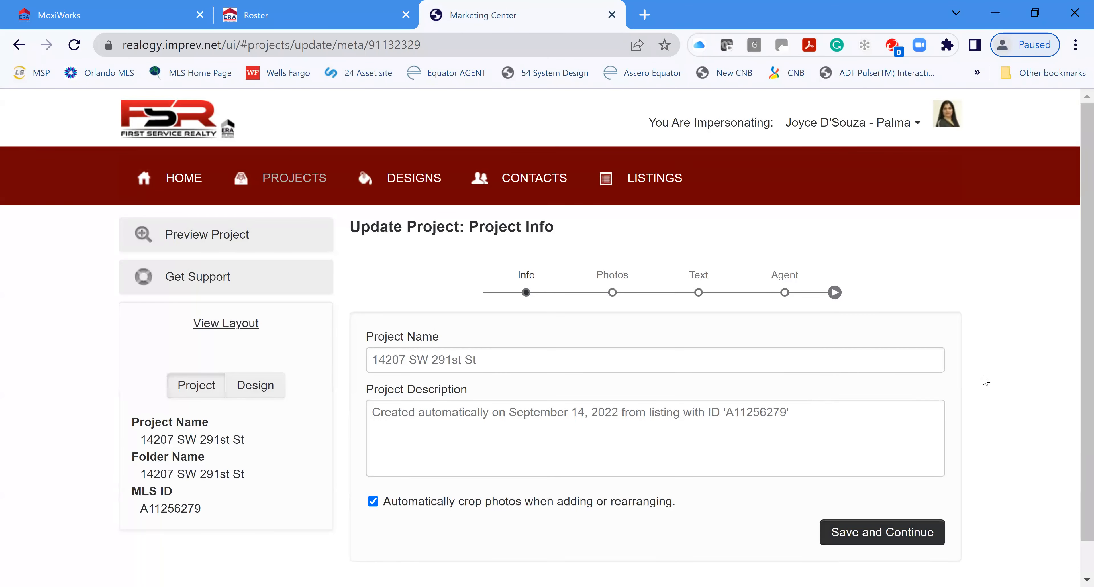
pyautogui.scroll(-1, 909, 513)
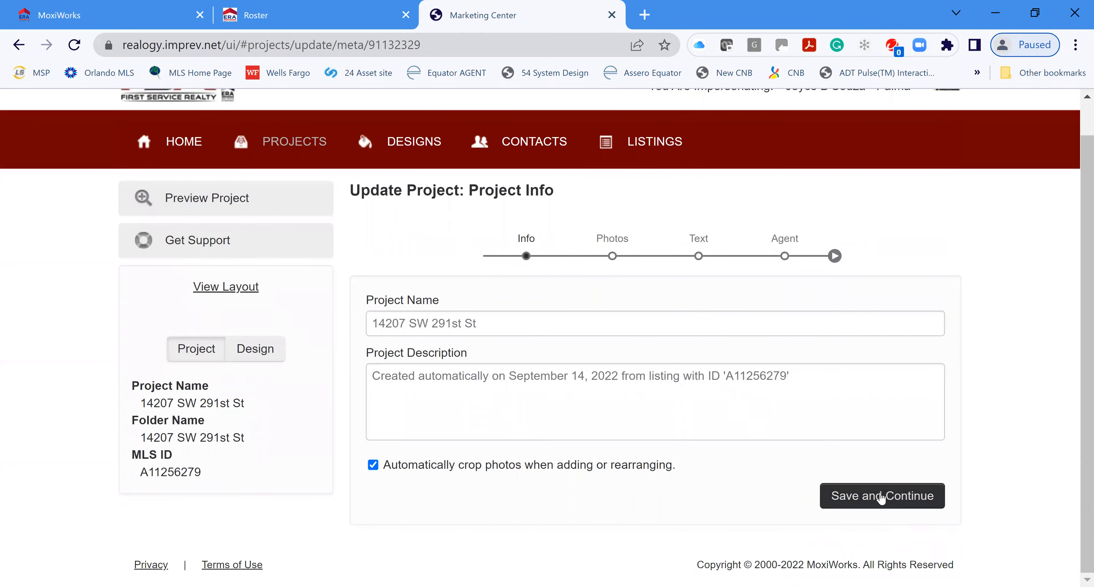
pyautogui.click(882, 496)
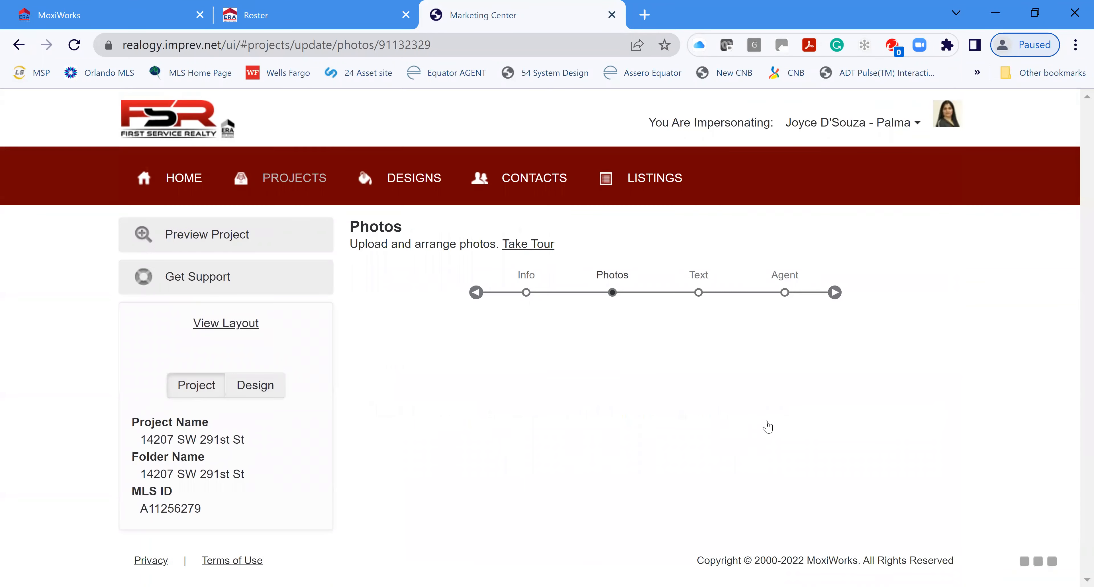
pyautogui.scroll(-3, 973, 399)
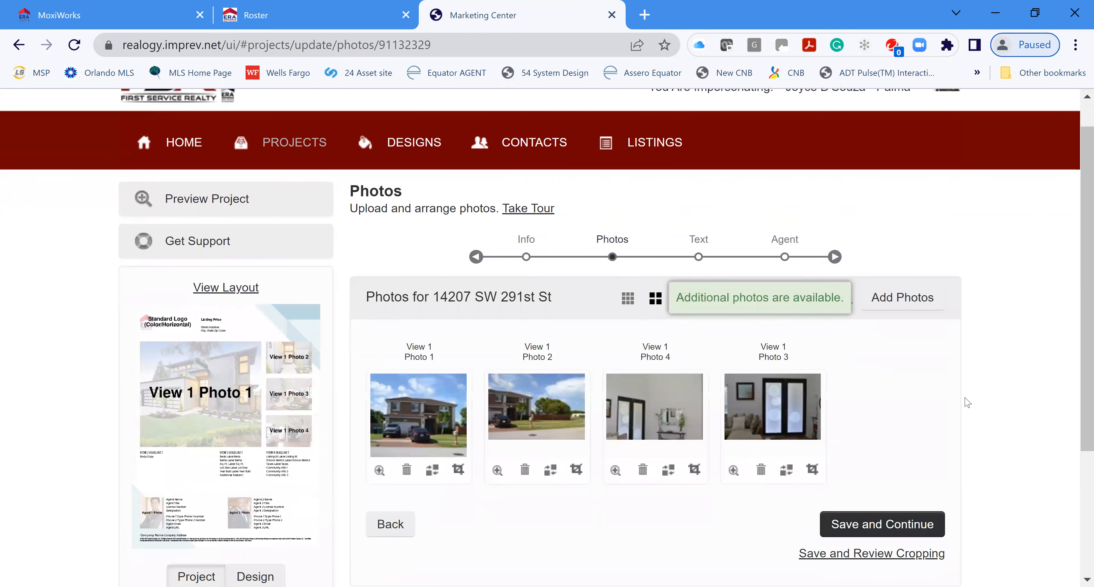
pyautogui.scroll(-2, 482, 285)
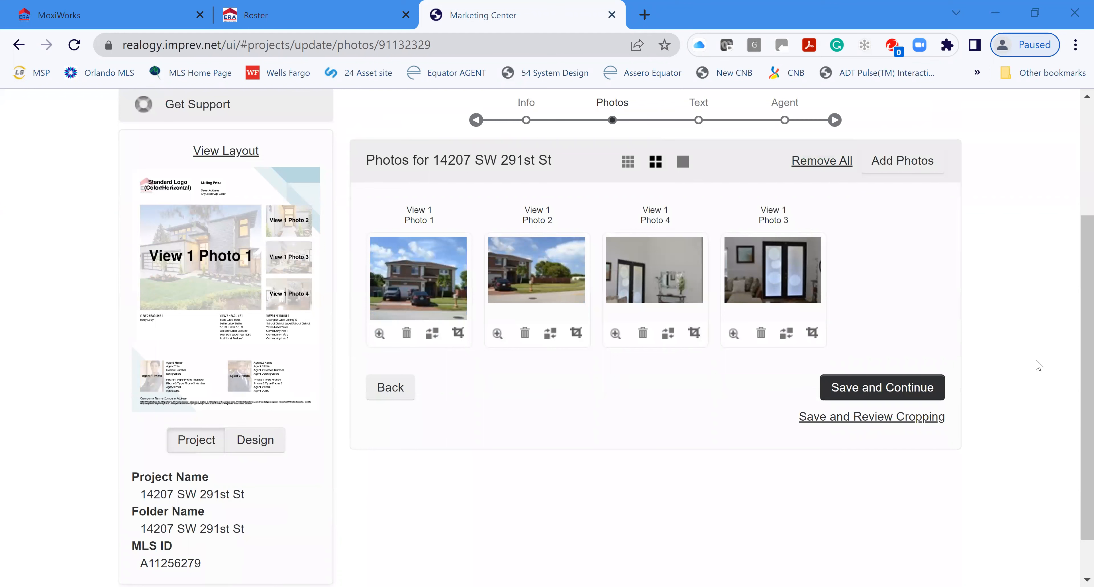
# Step: Swap View 1 Photo 2 for the kitchen photo from the project's photos
pyautogui.click(551, 336)
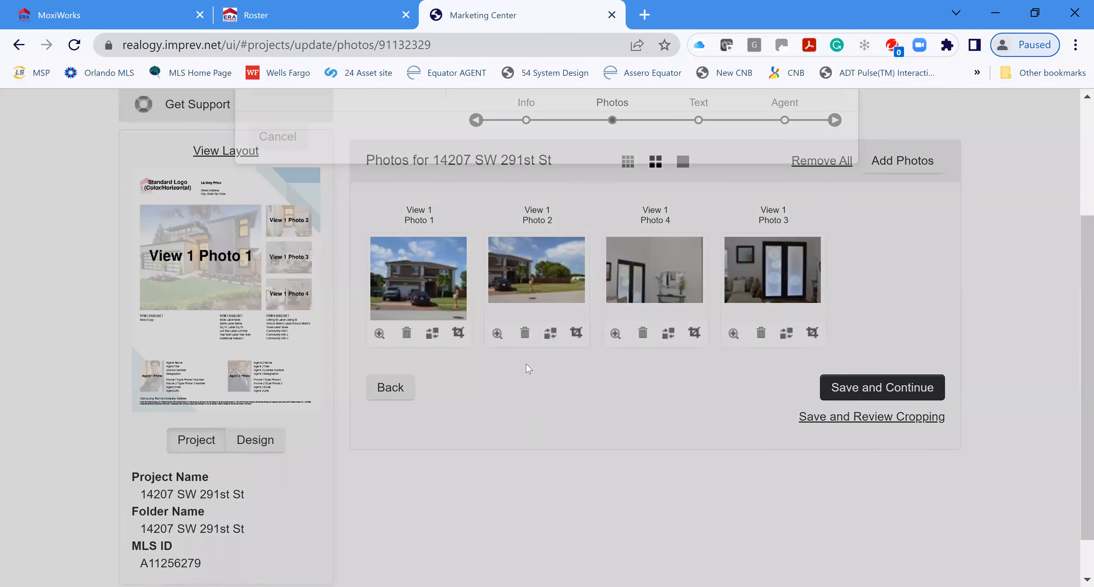
pyautogui.click(525, 268)
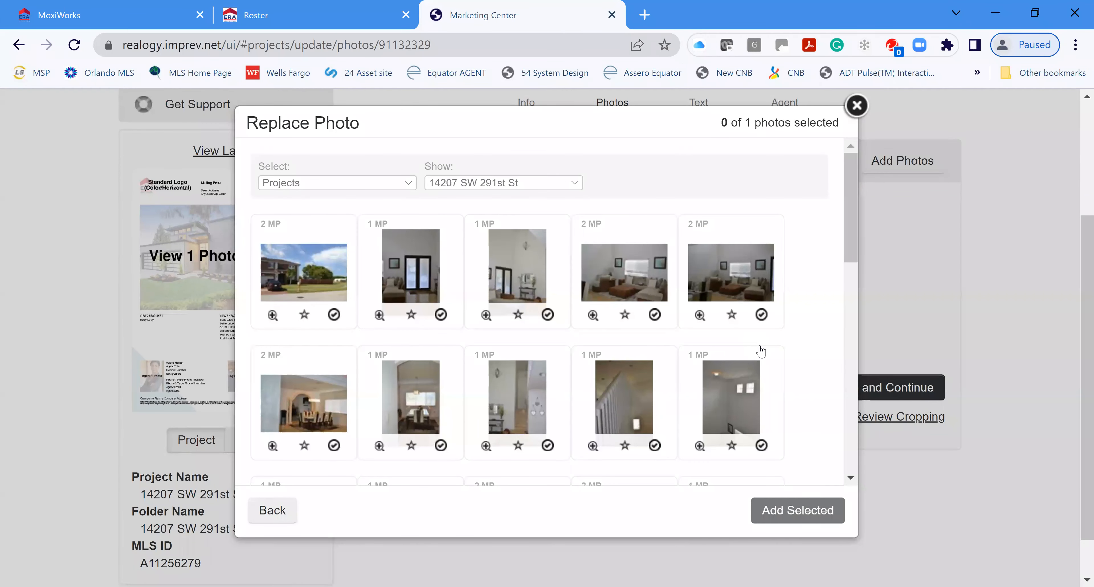
pyautogui.scroll(-3, 680, 346)
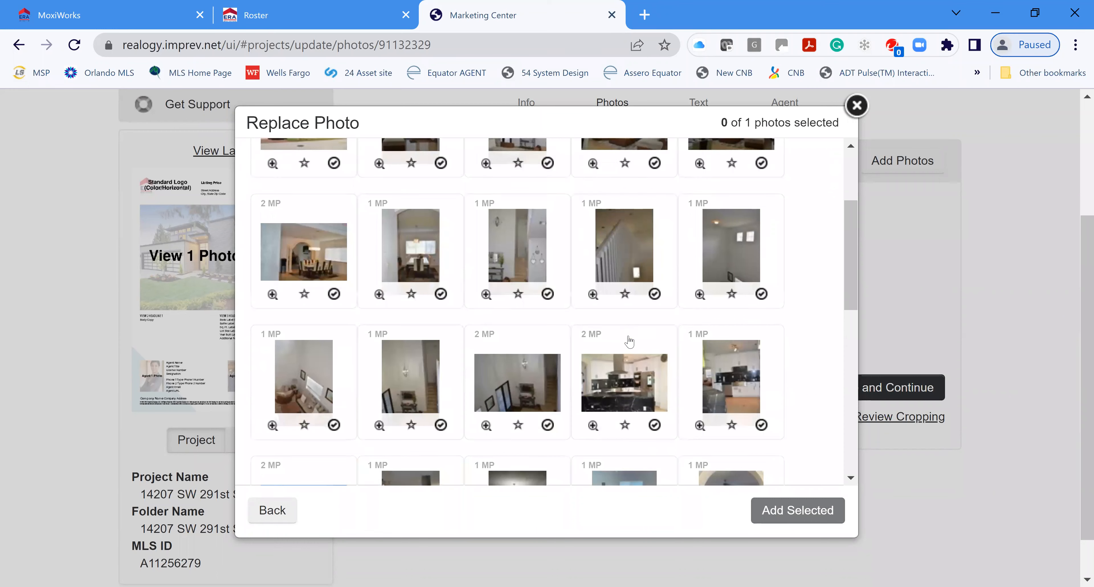
pyautogui.scroll(2, 473, 289)
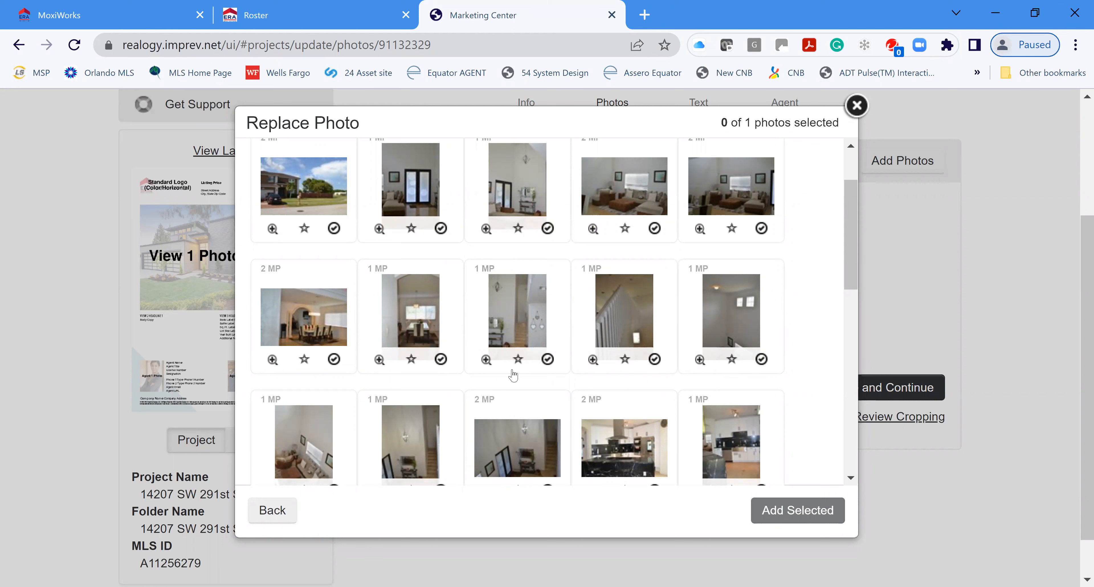
pyautogui.scroll(-2, 700, 360)
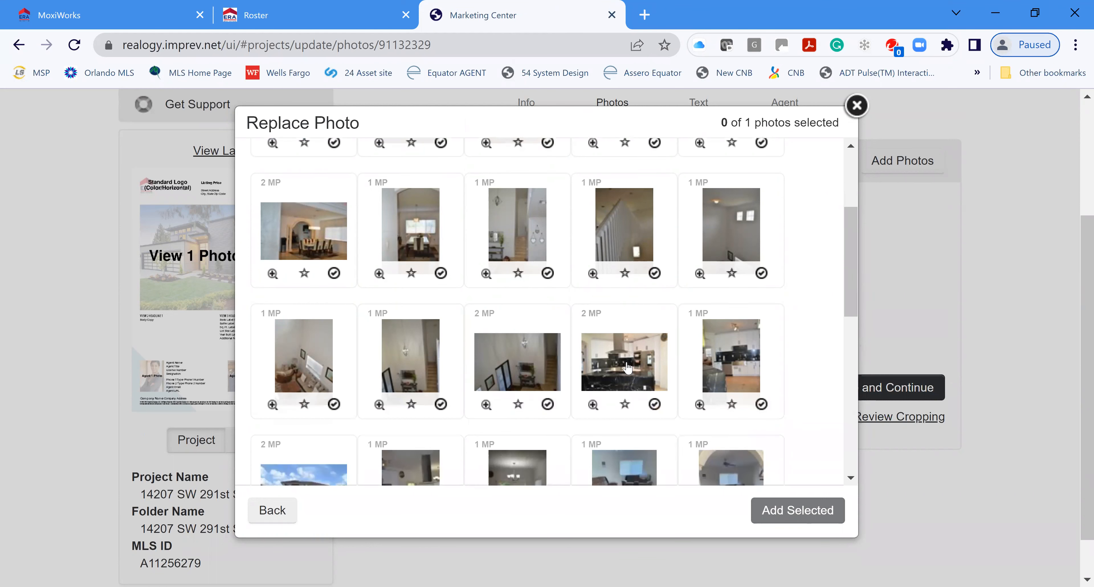
pyautogui.click(655, 404)
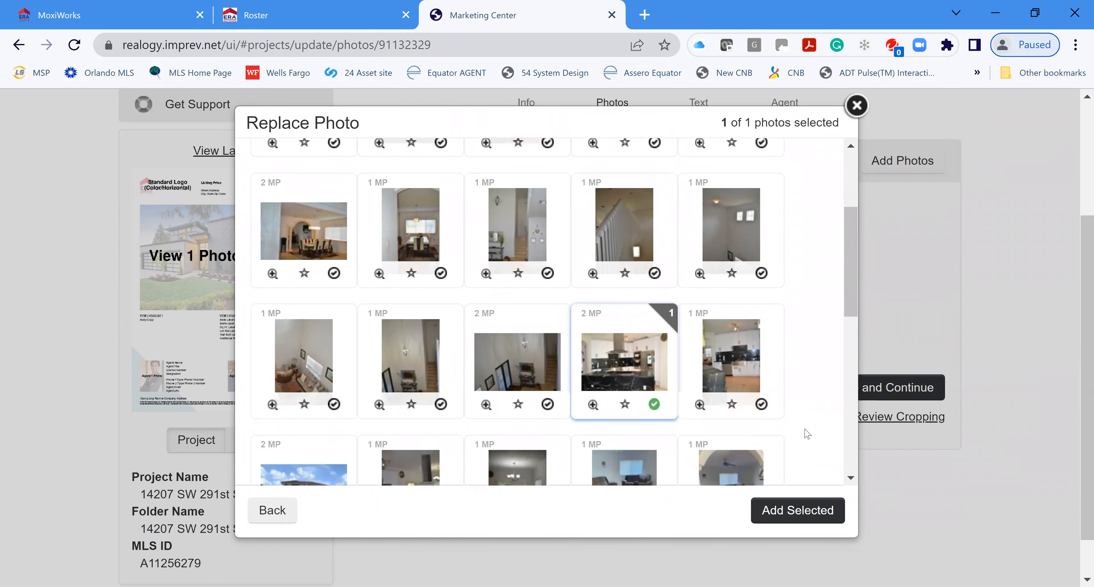
pyautogui.scroll(-2, 801, 475)
pyautogui.click(798, 512)
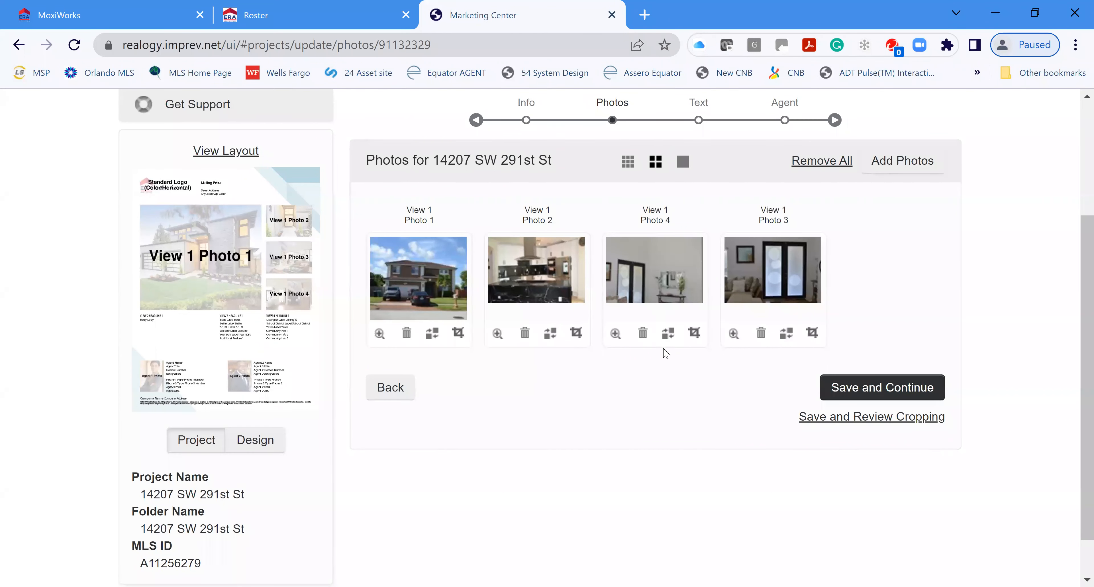
# Step: Replace Photo 4 with the backyard patio photo from the project's photos
pyautogui.click(670, 334)
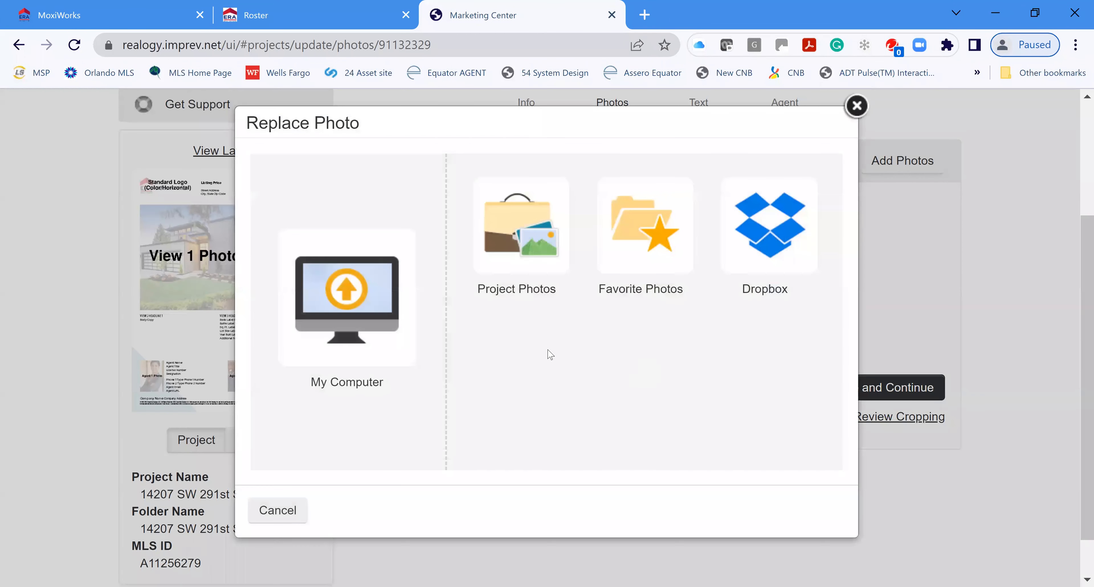
pyautogui.click(513, 246)
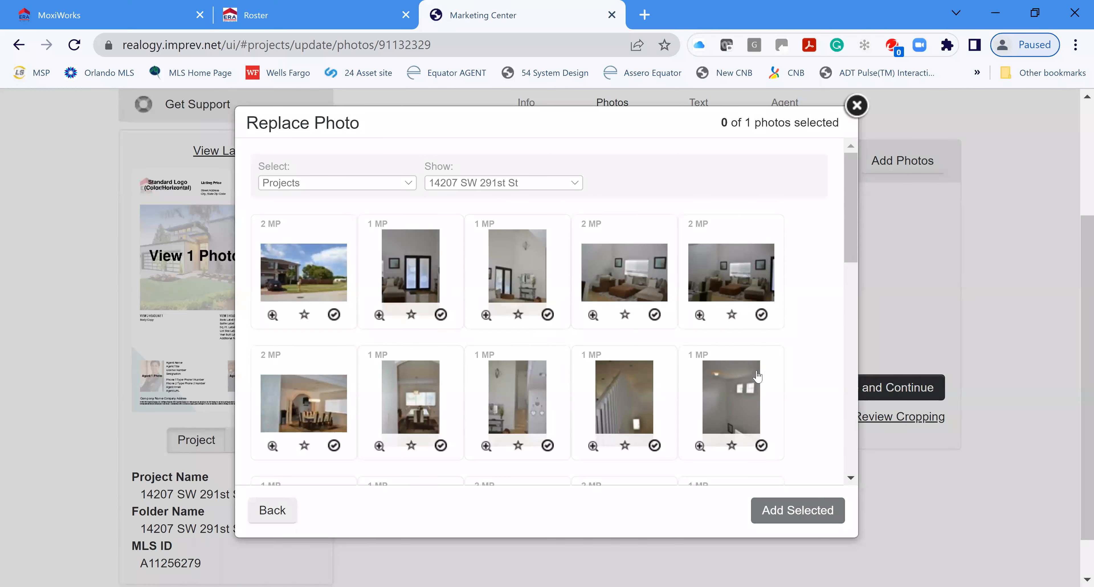
pyautogui.scroll(-8, 794, 324)
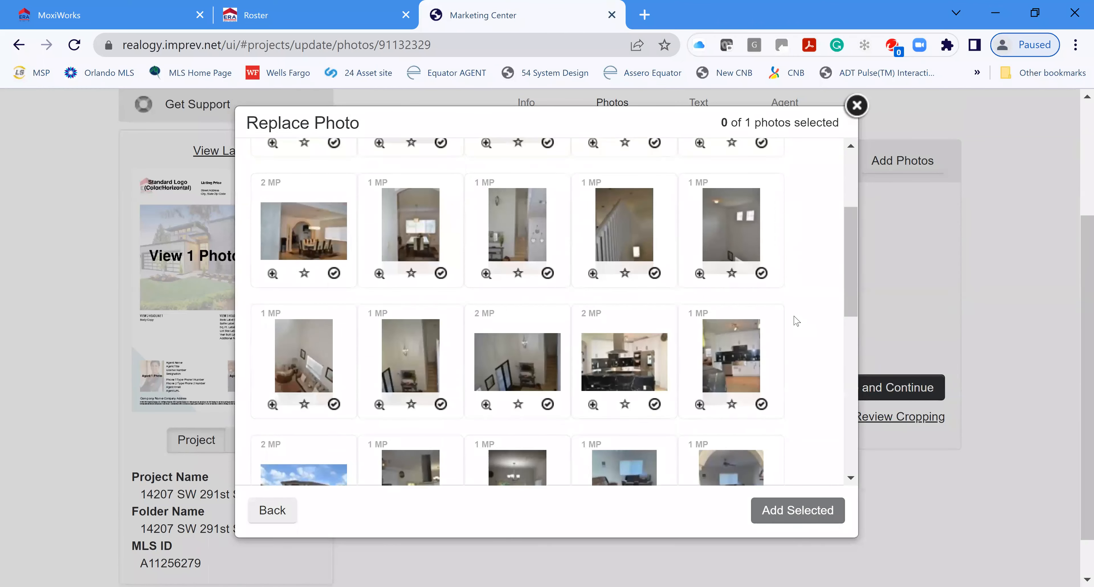
pyautogui.scroll(-4, 788, 324)
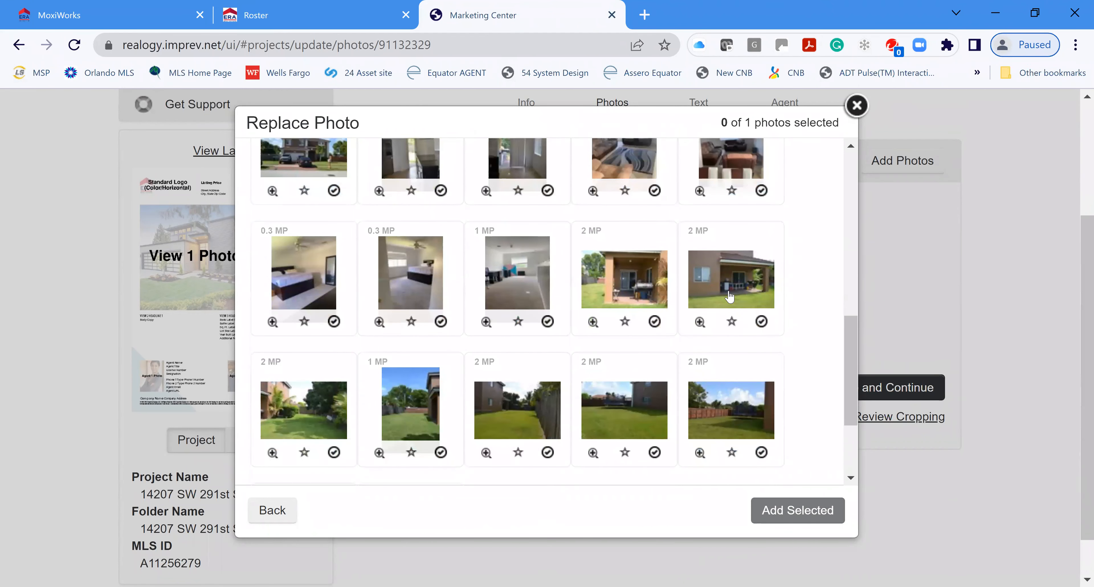
pyautogui.click(730, 296)
pyautogui.scroll(-2, 809, 451)
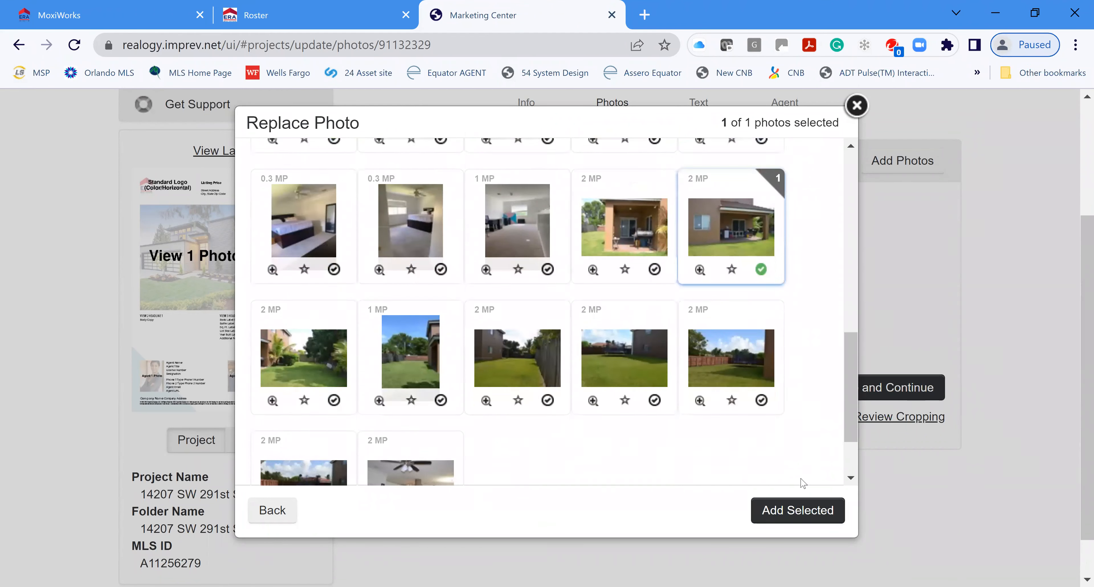
pyautogui.click(794, 511)
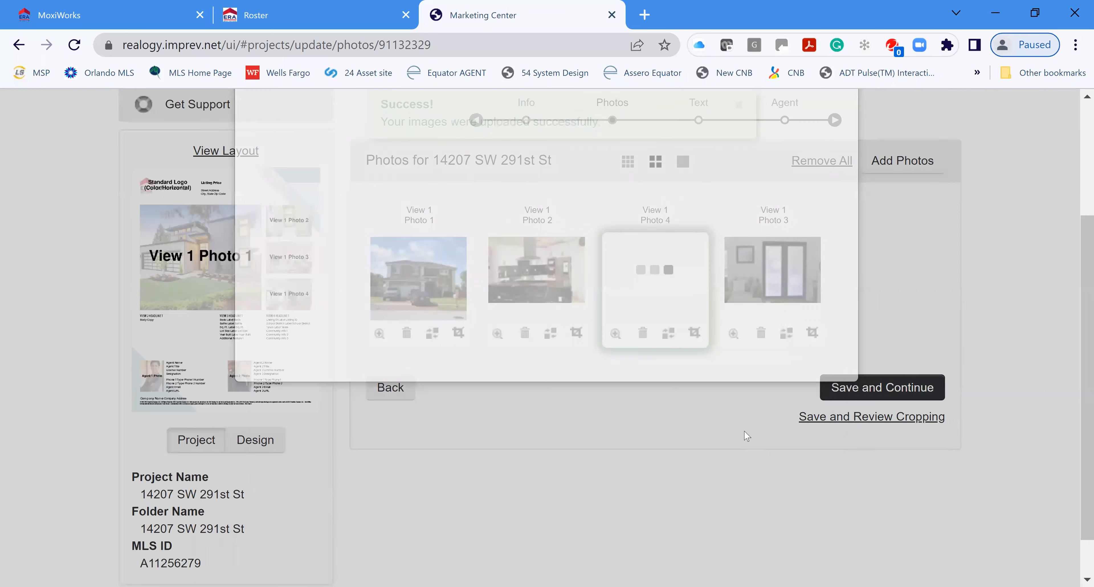
# Step: Move the patio photo into Photo 3 and bring up project photos for Photo 4
pyautogui.moveTo(716, 285); pyautogui.dragTo(794, 284)
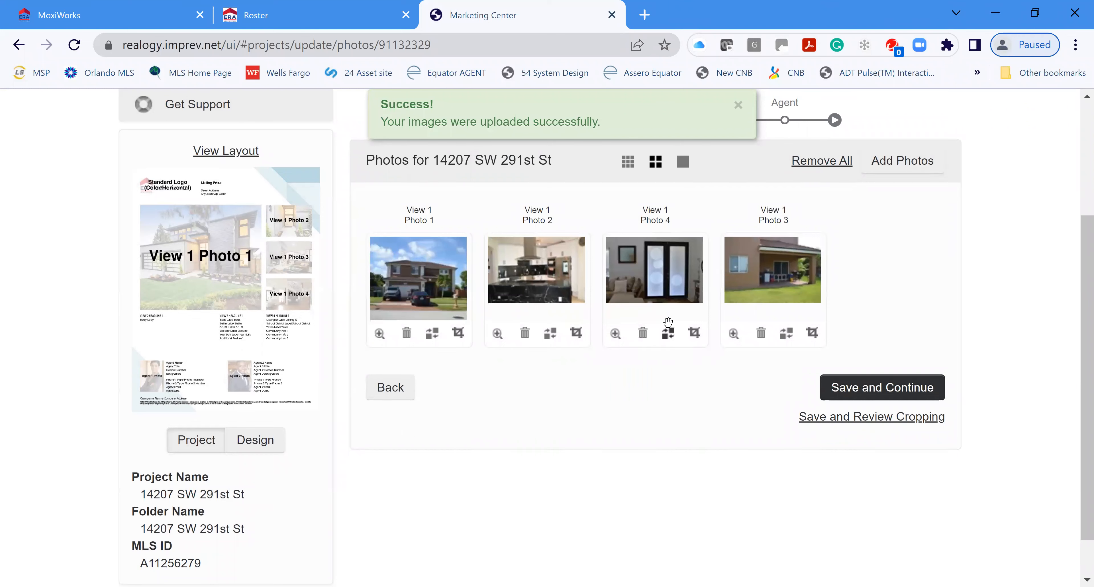
pyautogui.click(668, 333)
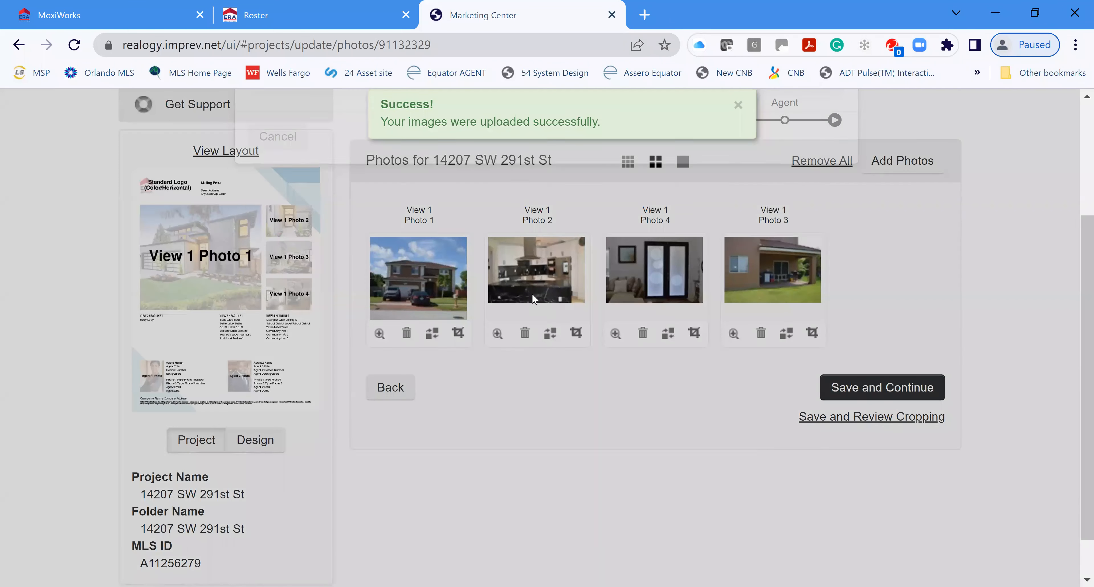
pyautogui.click(511, 242)
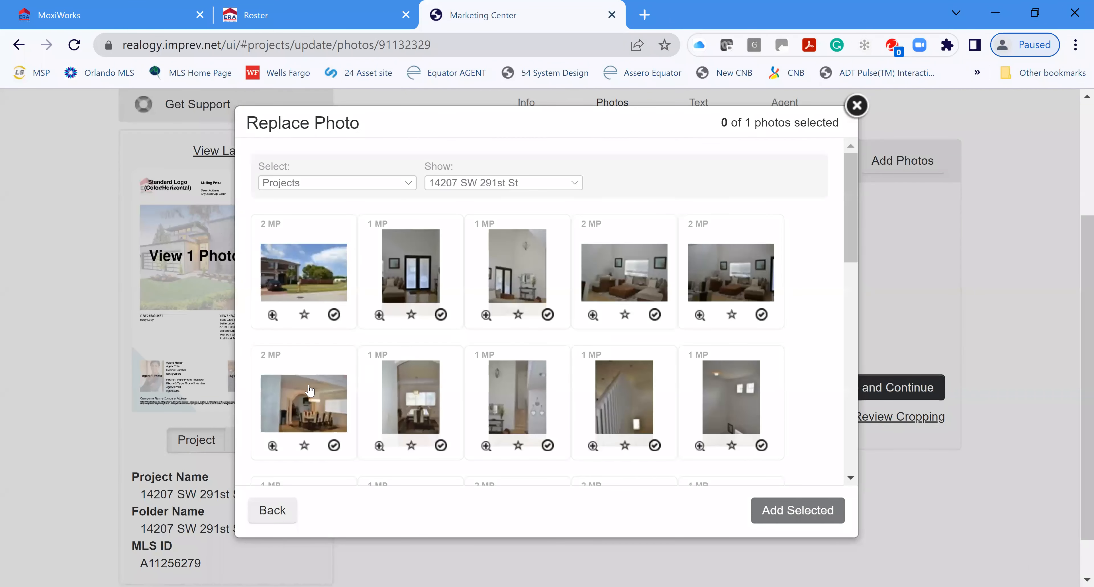
# Step: Fill View 1 Photo 4 with the top-right living-room photo from the project photos
pyautogui.scroll(-2, 421, 388)
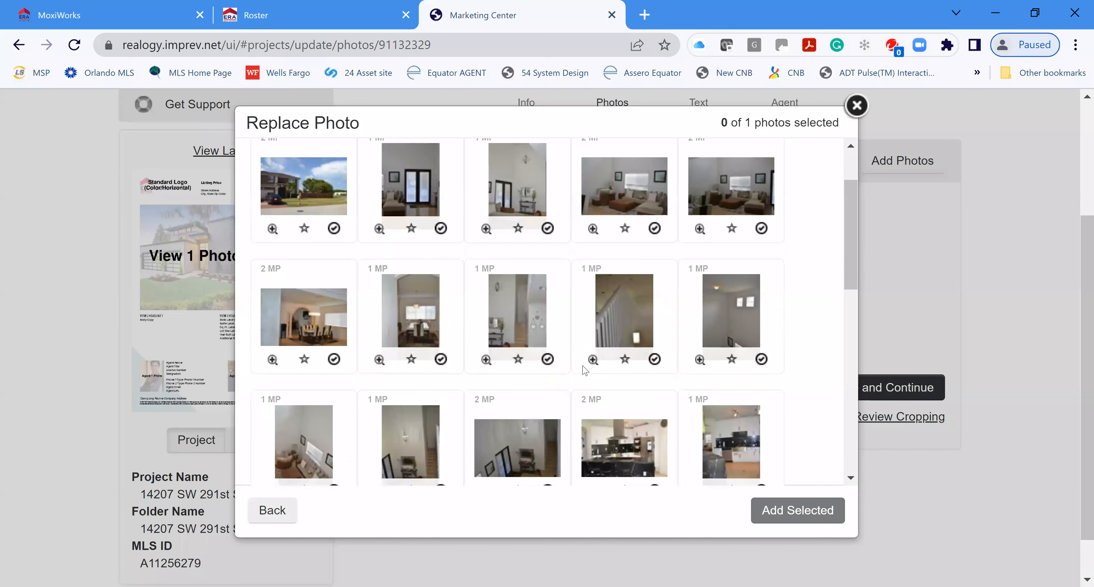
pyautogui.scroll(-4, 586, 370)
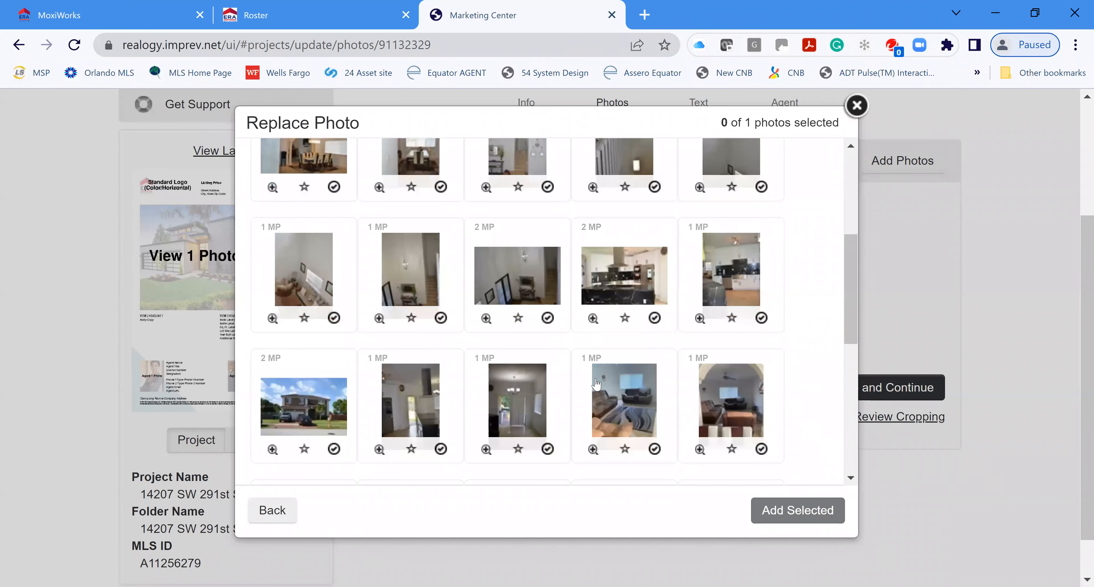
pyautogui.scroll(-4, 596, 381)
pyautogui.scroll(-4, 595, 381)
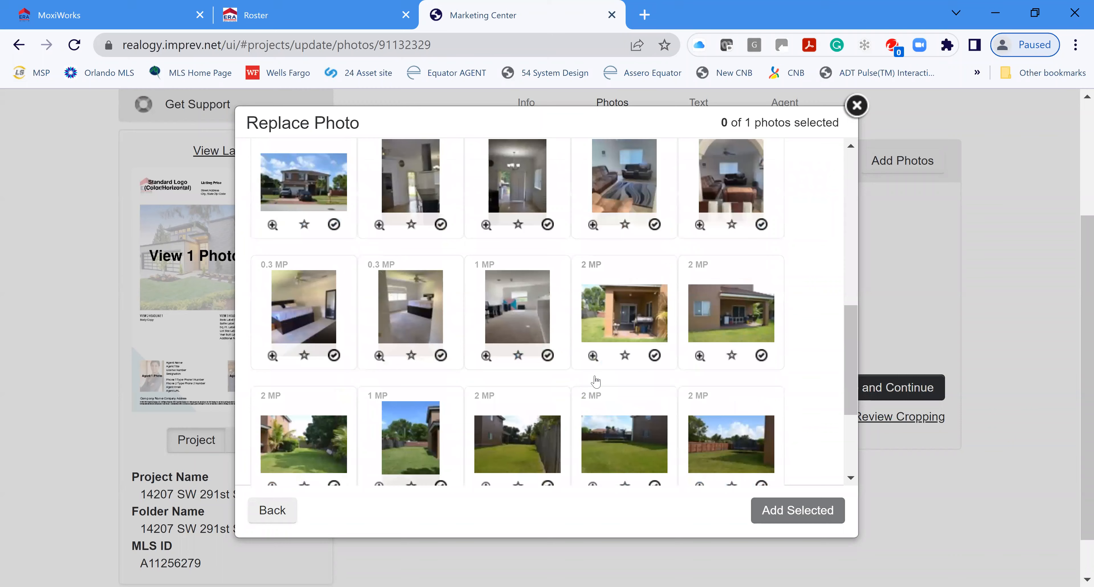
pyautogui.scroll(-2, 642, 399)
pyautogui.scroll(2, 582, 405)
pyautogui.scroll(-2, 581, 406)
pyautogui.scroll(4, 374, 352)
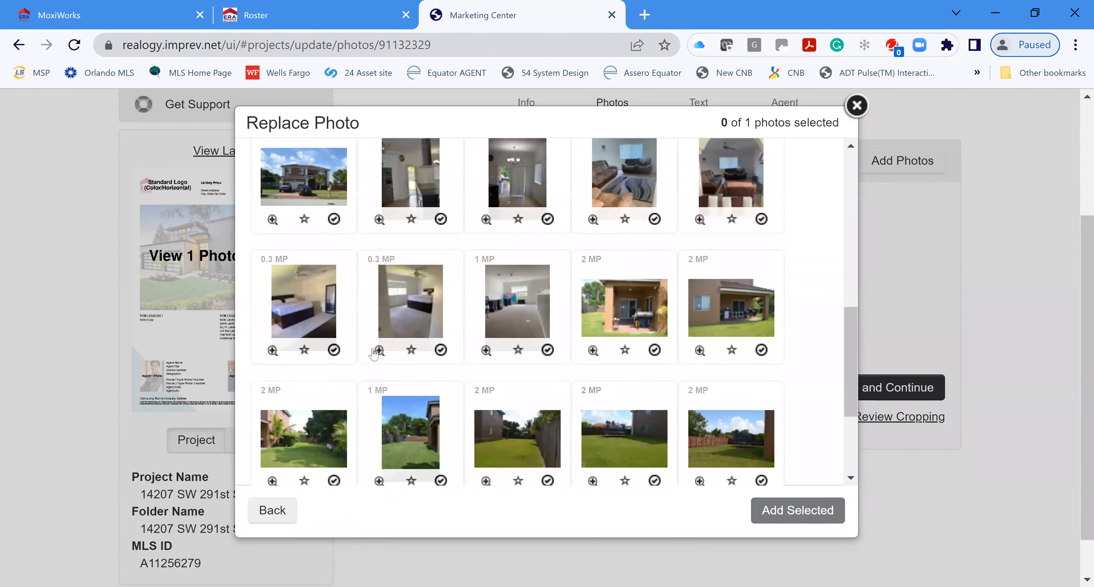
pyautogui.scroll(6, 458, 319)
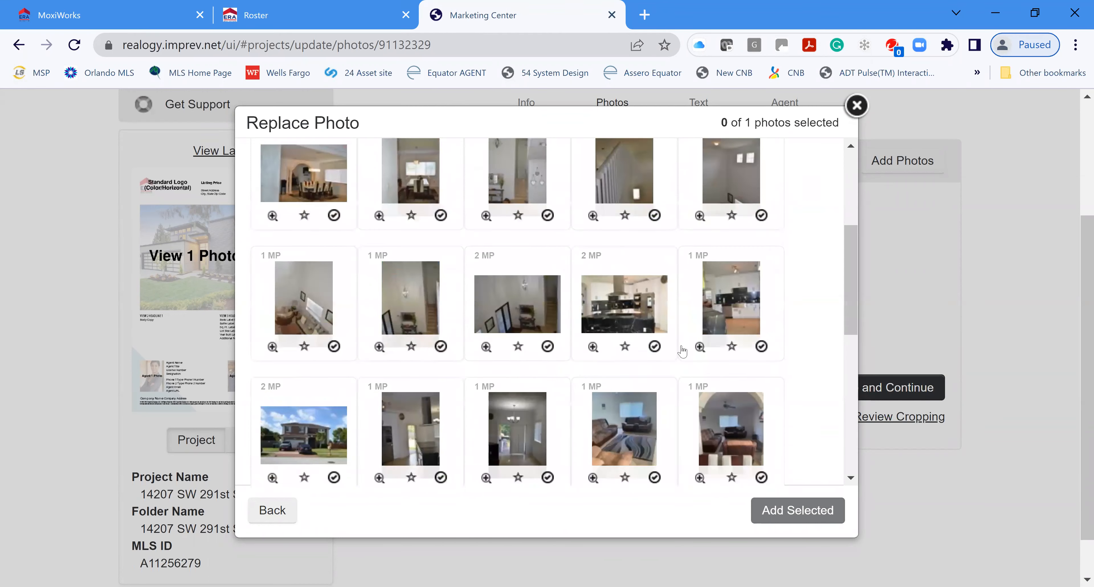
pyautogui.scroll(2, 698, 352)
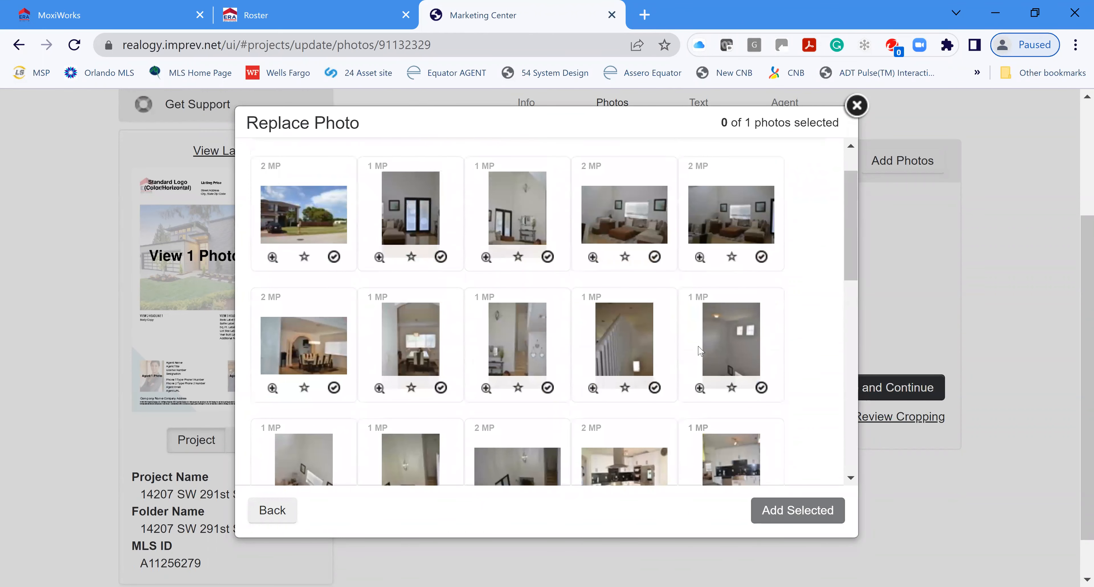
pyautogui.click(762, 256)
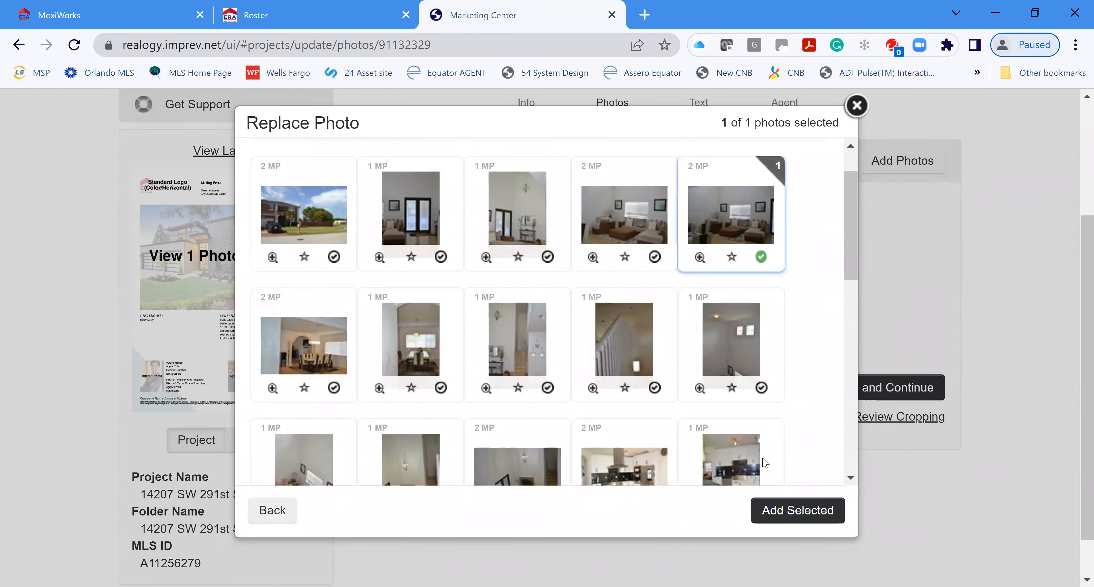
pyautogui.click(799, 509)
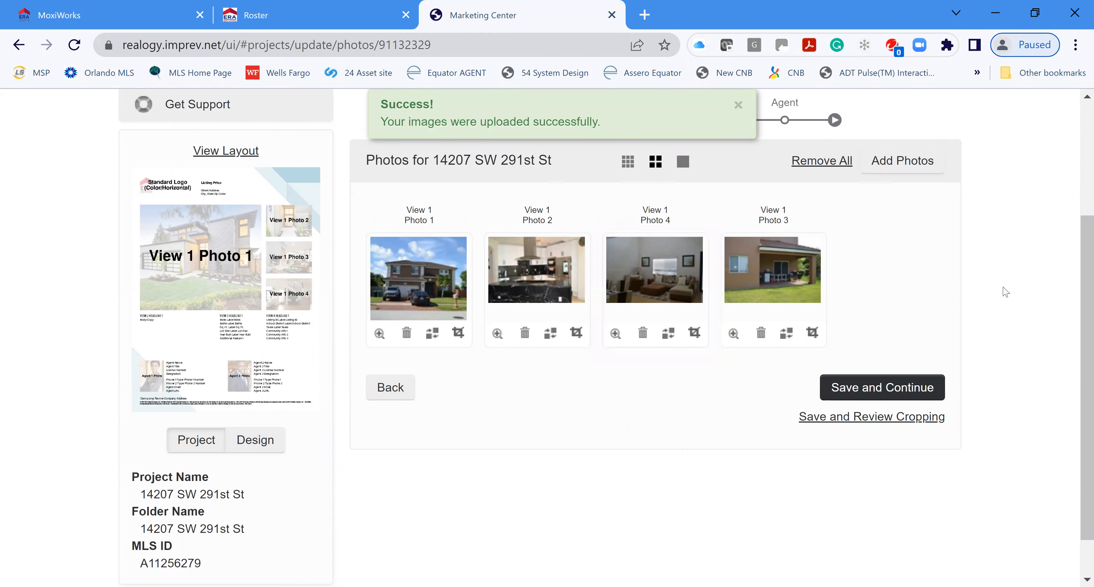
# Step: Save the photos, accepting that listing photo updates stop, and continue to Update Text
pyautogui.click(881, 387)
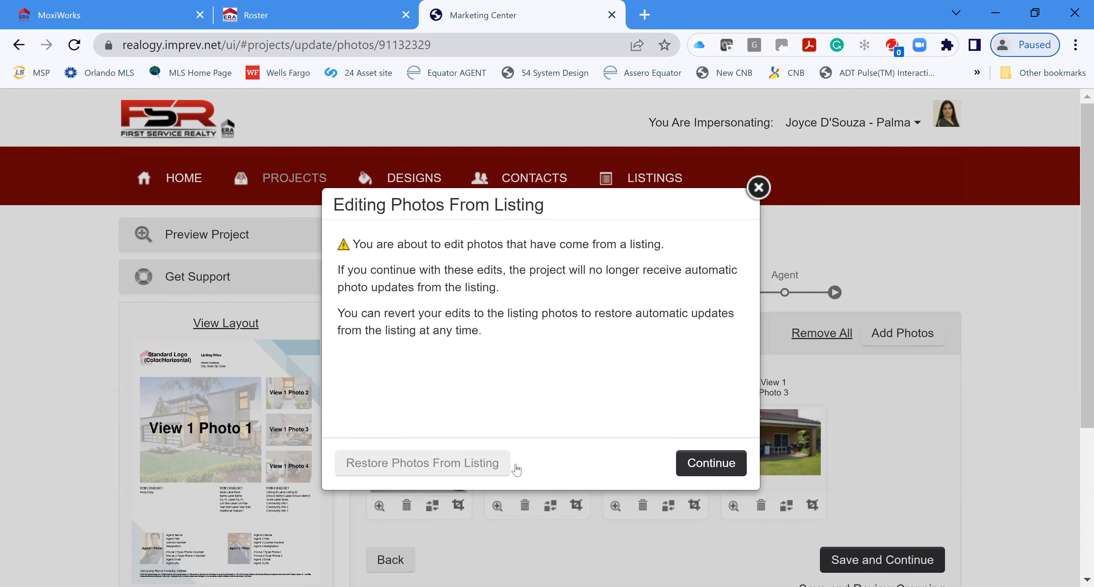
pyautogui.click(765, 193)
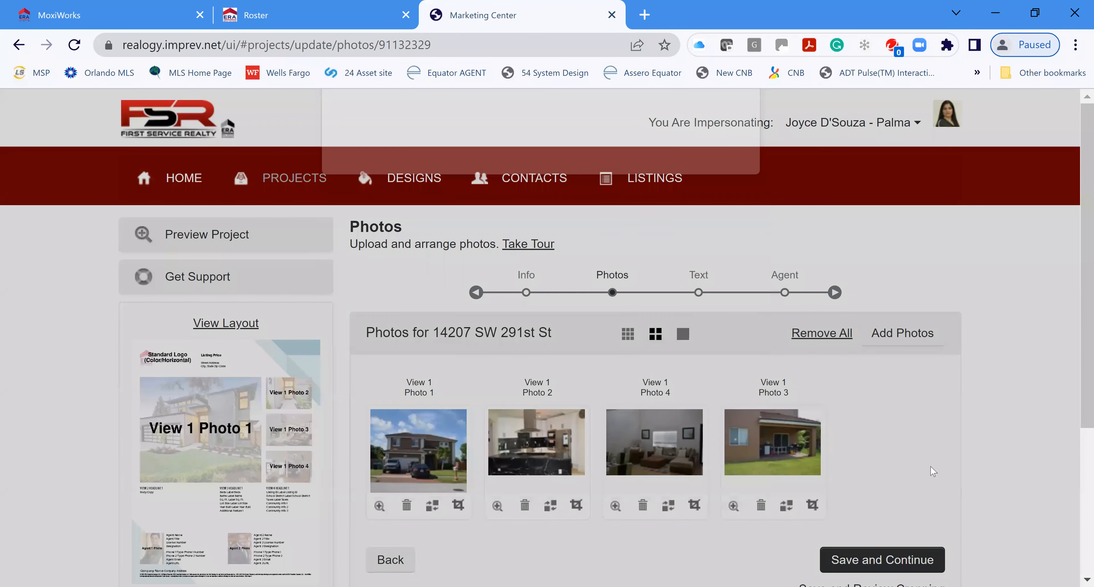
pyautogui.scroll(-2, 892, 471)
pyautogui.scroll(-1, 570, 452)
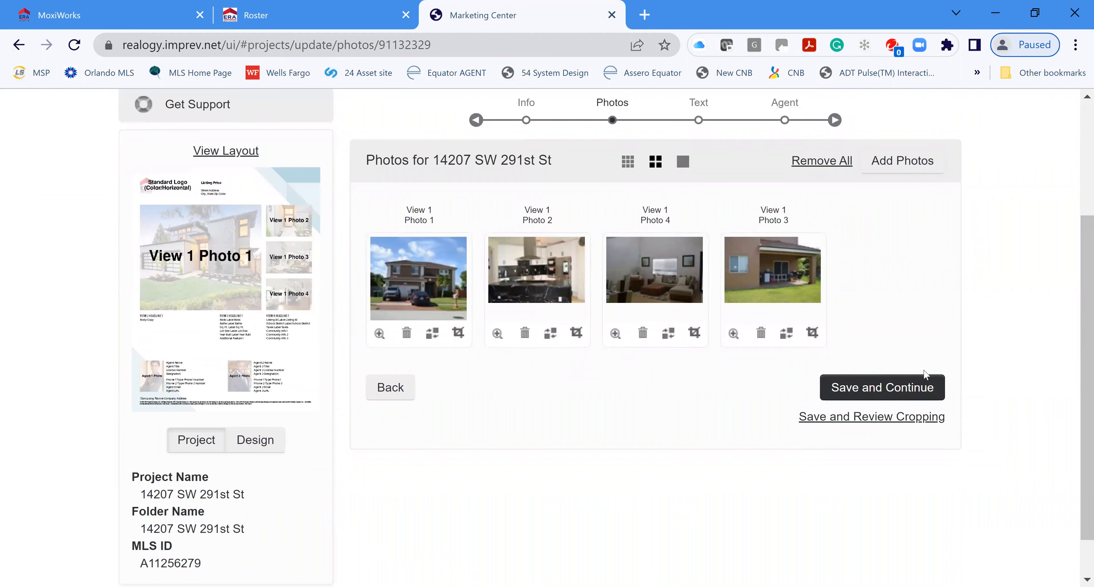
pyautogui.click(900, 387)
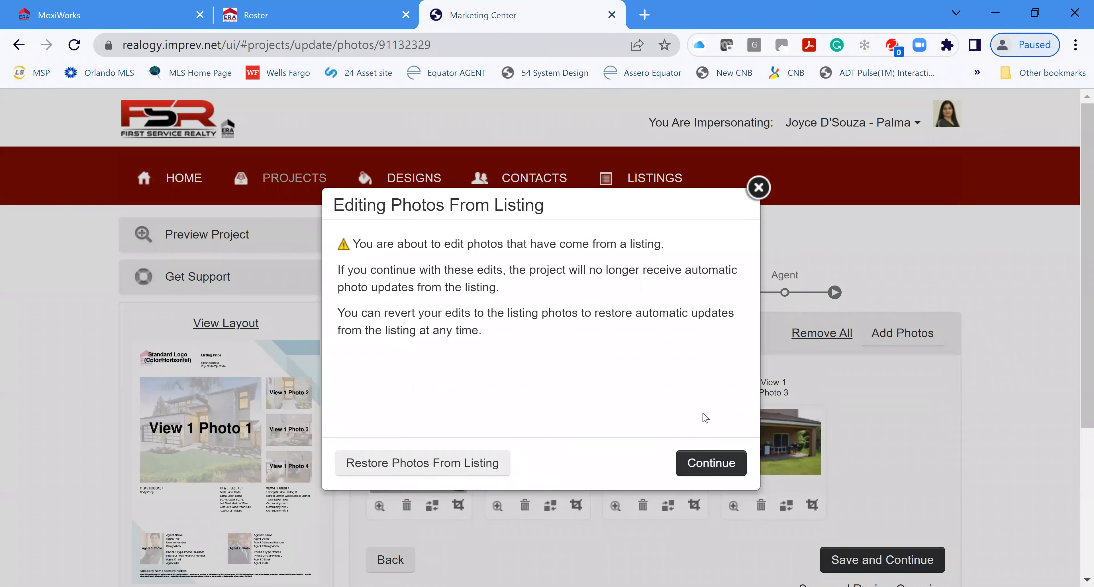
pyautogui.click(721, 463)
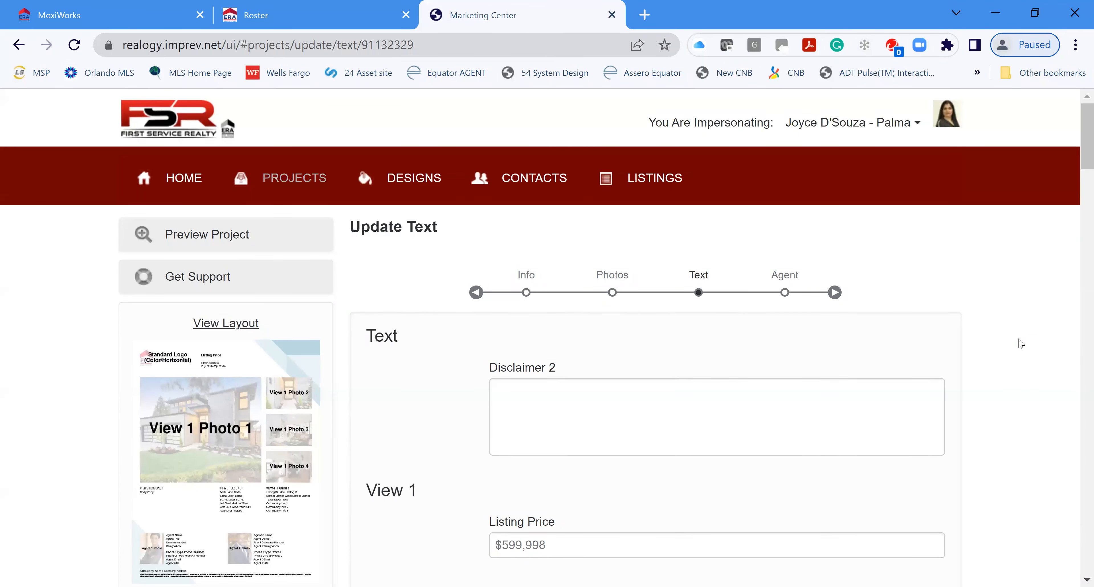
# Step: Trim the View 2 Body Copy so it ends at 'Huge fully fenced backyard,'
pyautogui.scroll(-8, 966, 346)
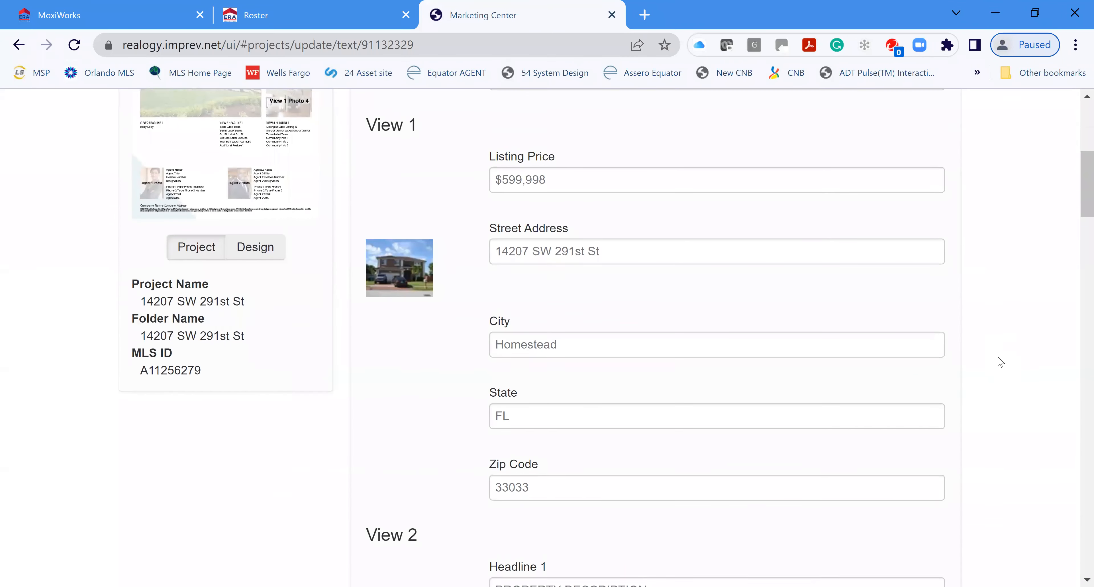
pyautogui.scroll(-8, 1000, 362)
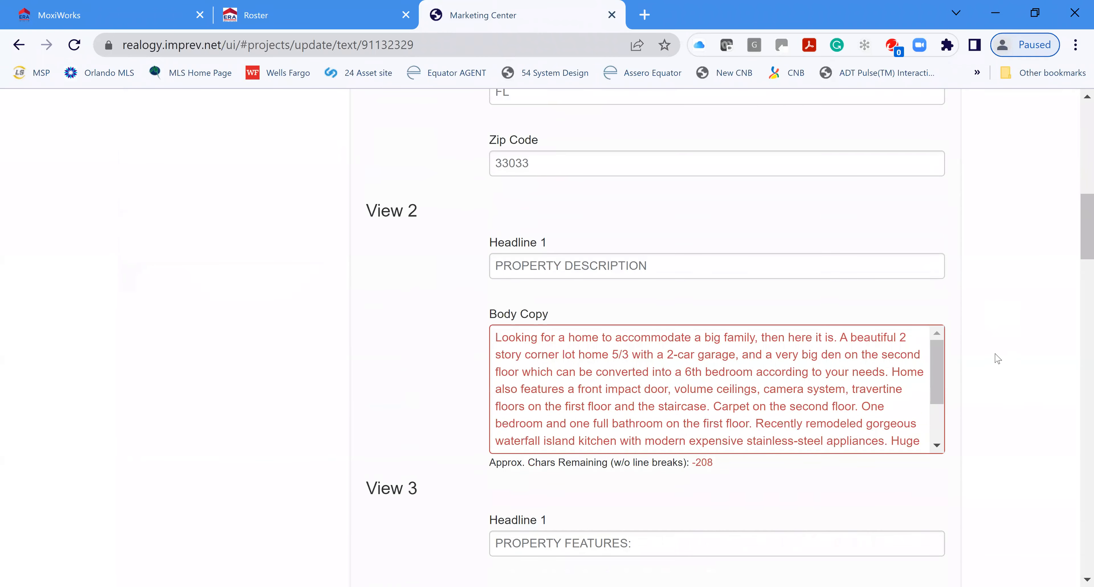
pyautogui.scroll(-2, 997, 360)
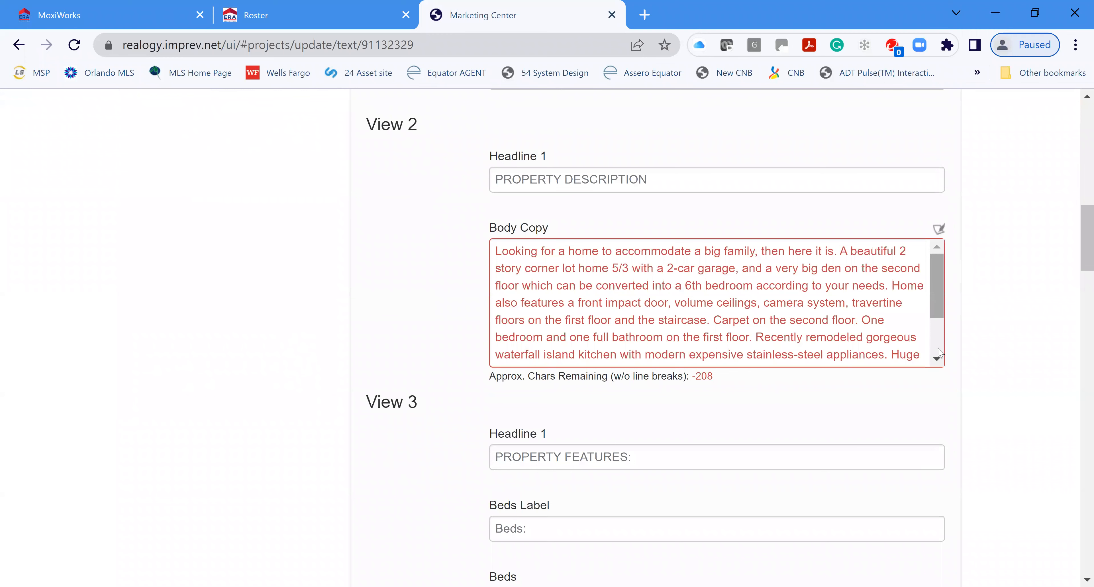
pyautogui.scroll(-2, 716, 355)
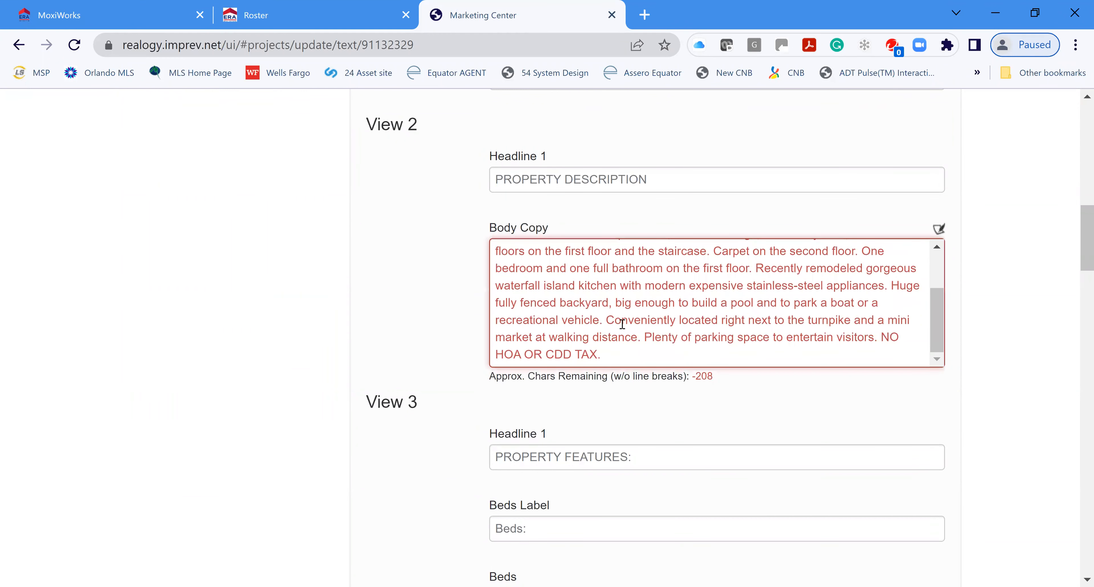
pyautogui.moveTo(607, 320); pyautogui.dragTo(757, 359)
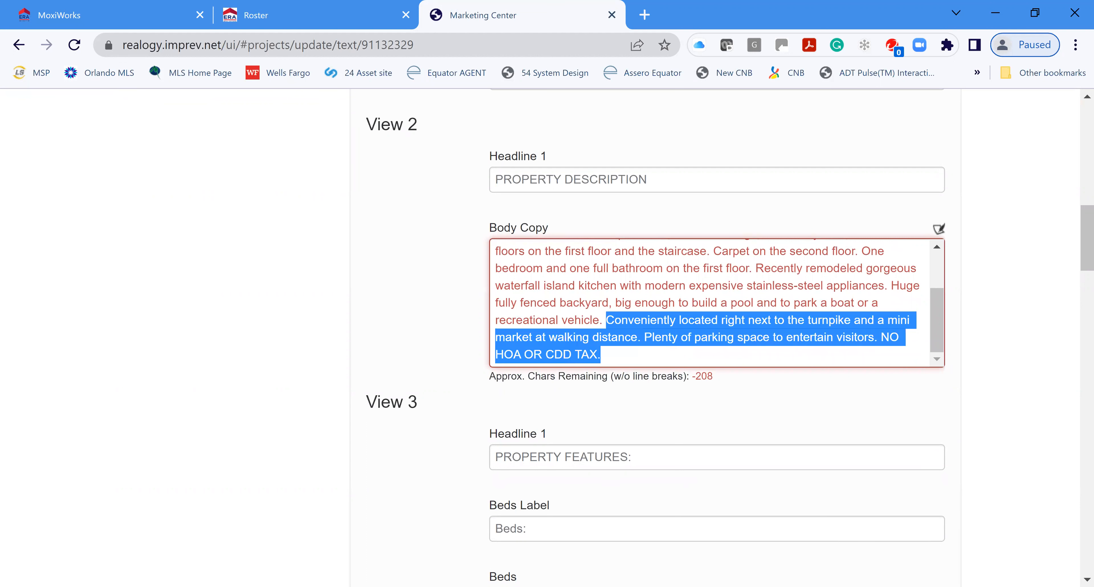
pyautogui.press('BackSpace')
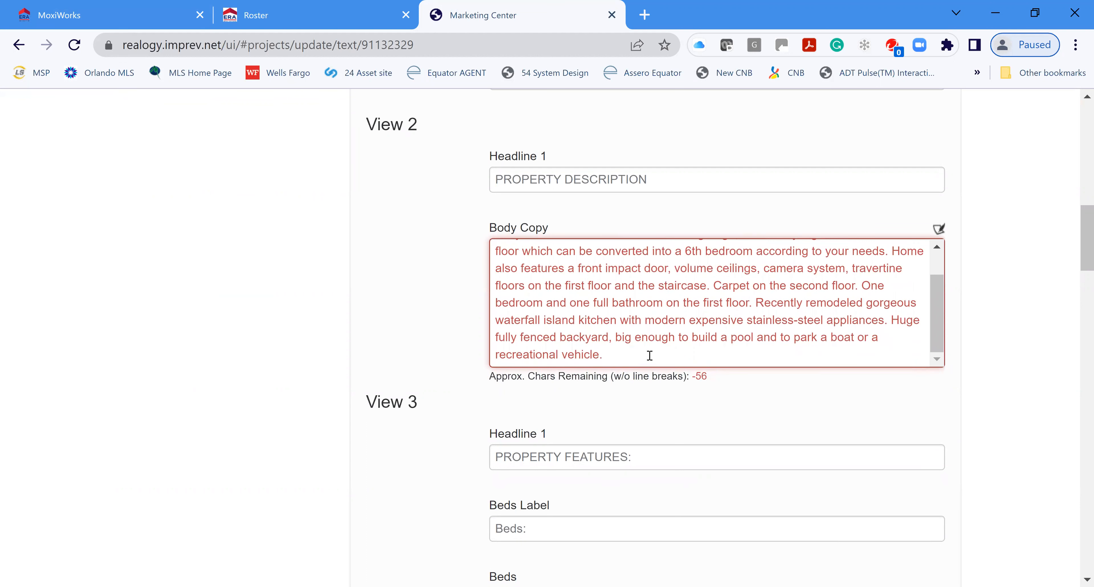
pyautogui.keyDown('shift'); pyautogui.click(667, 360); pyautogui.keyUp('shift')
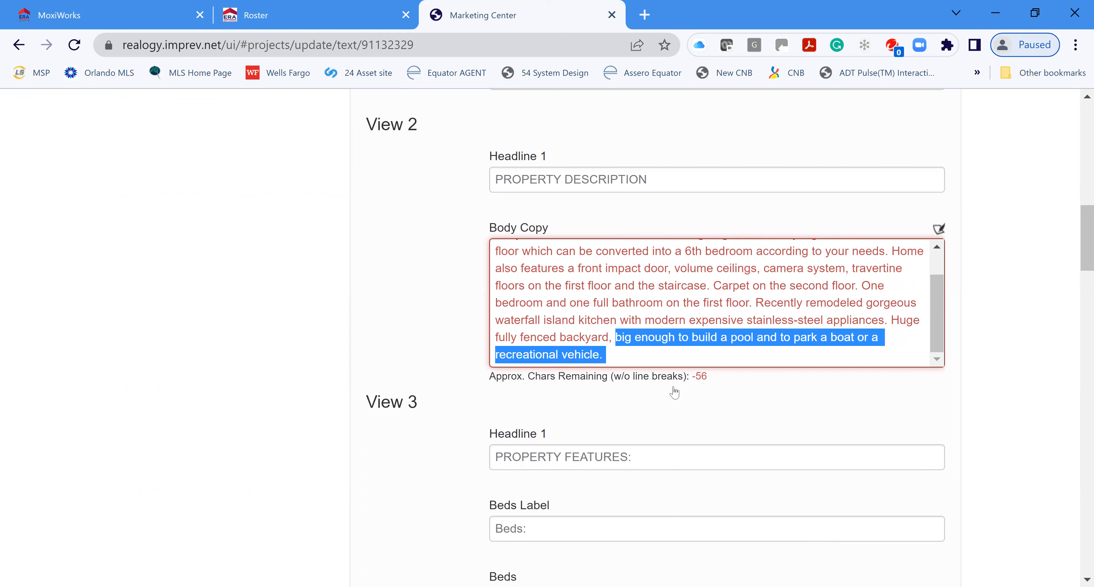
pyautogui.press('BackSpace')
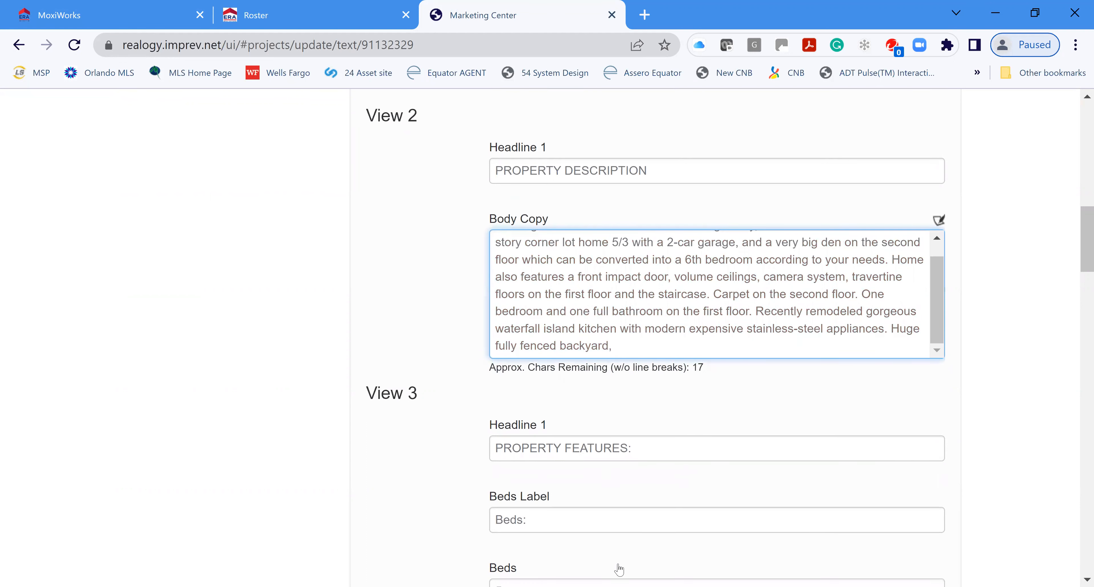
# Step: Save the text and continue to the Update Agent Info step
pyautogui.scroll(-8, 905, 444)
pyautogui.scroll(-14, 911, 454)
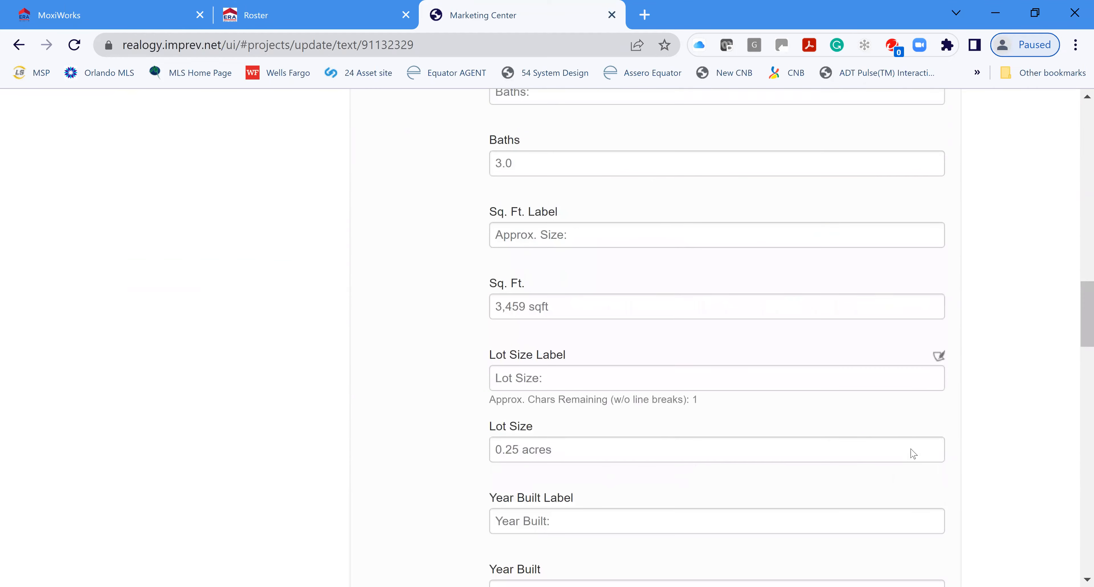
pyautogui.scroll(-12, 911, 454)
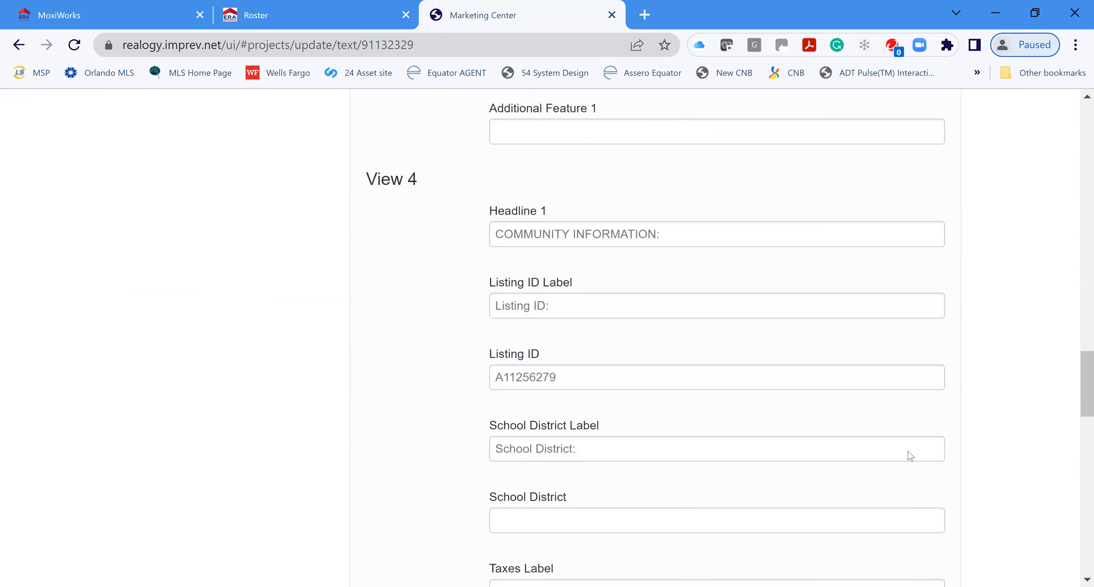
pyautogui.scroll(-14, 903, 448)
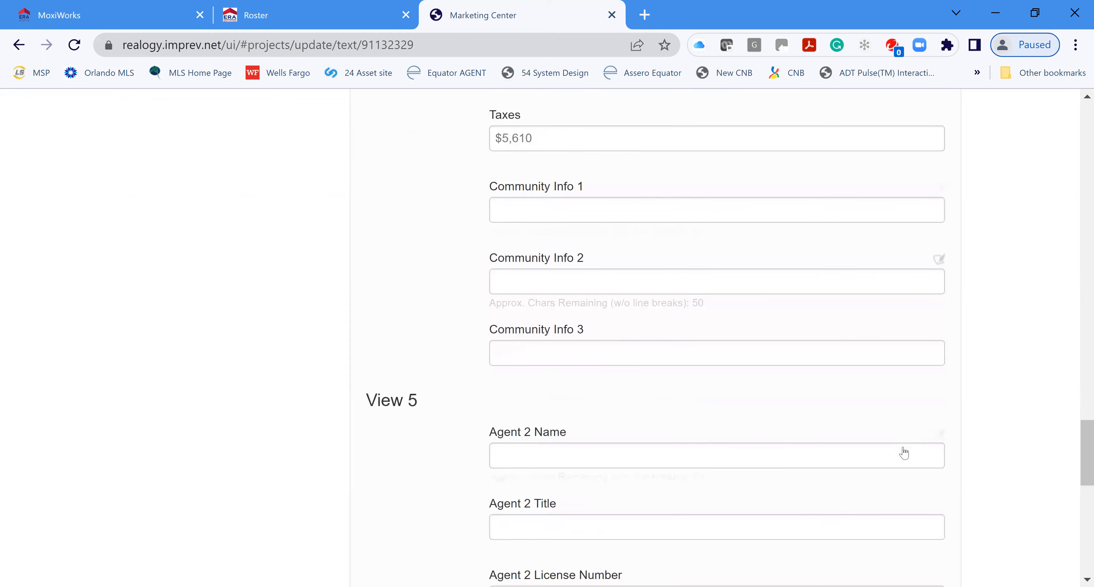
pyautogui.scroll(-5, 921, 455)
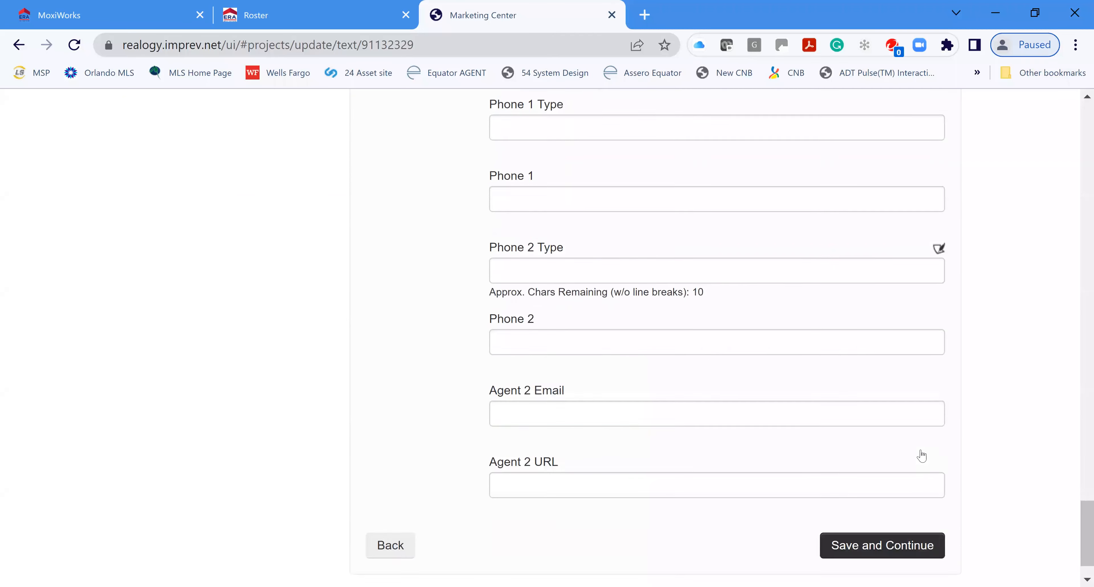
pyautogui.click(883, 496)
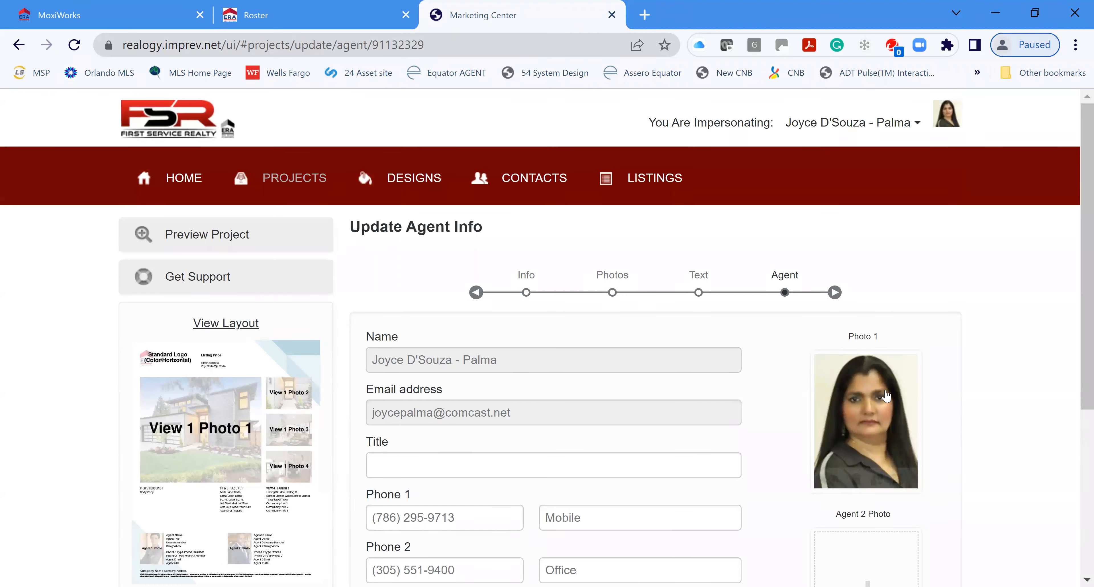
# Step: Save the prefilled agent info and acknowledge the Project Publishing Reminder
pyautogui.scroll(-4, 1011, 406)
pyautogui.scroll(-2, 1008, 404)
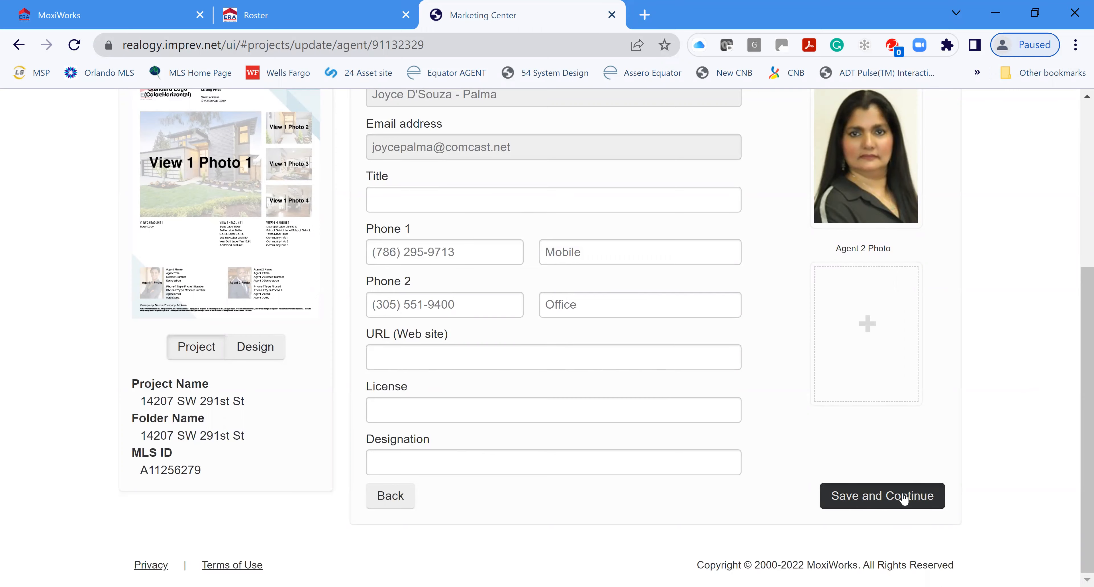
pyautogui.click(907, 494)
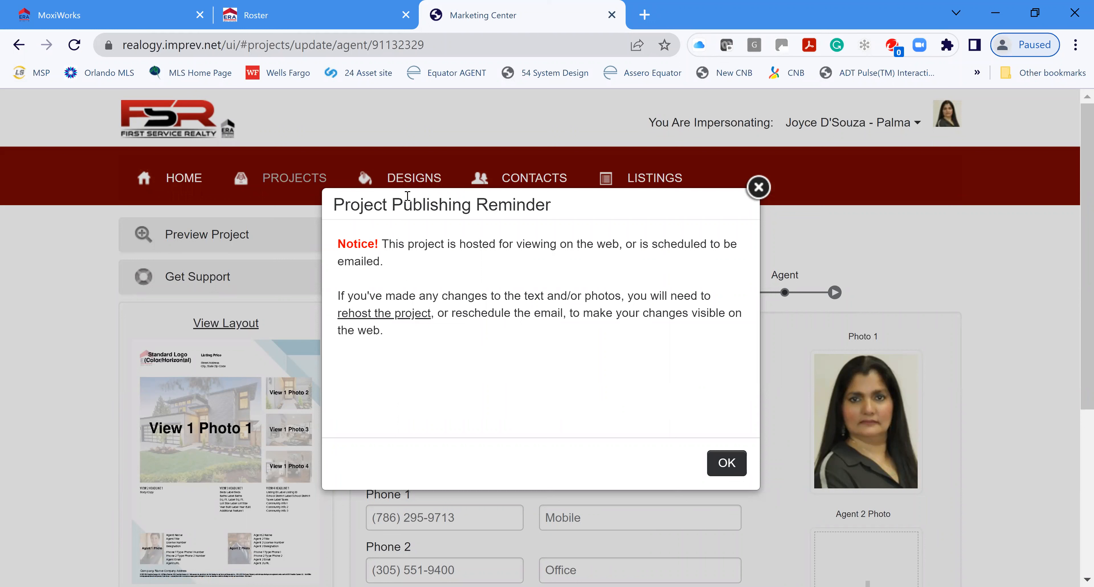
pyautogui.click(733, 463)
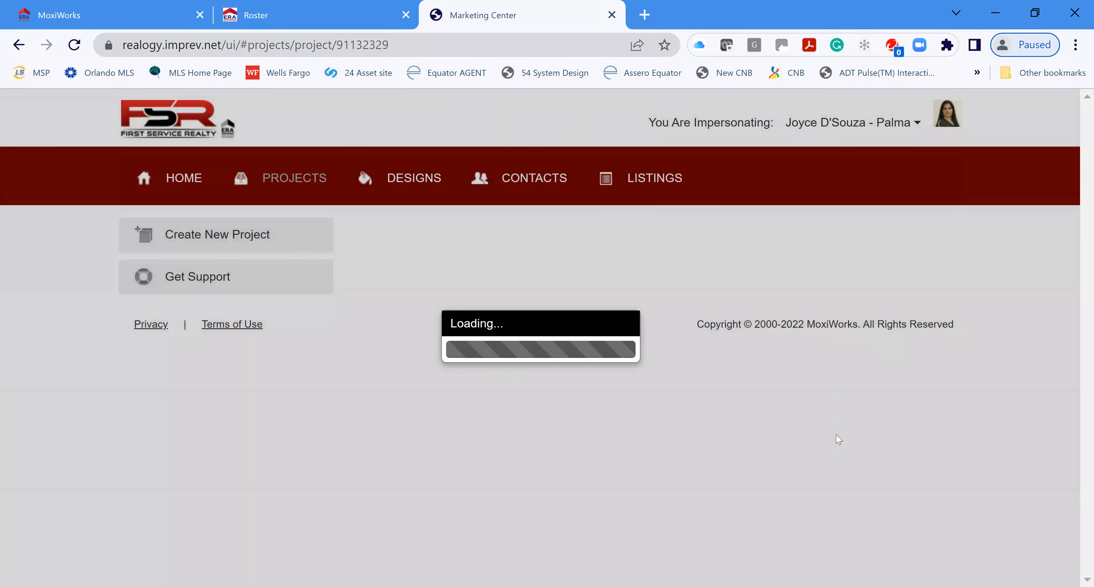
pyautogui.scroll(-5, 1033, 364)
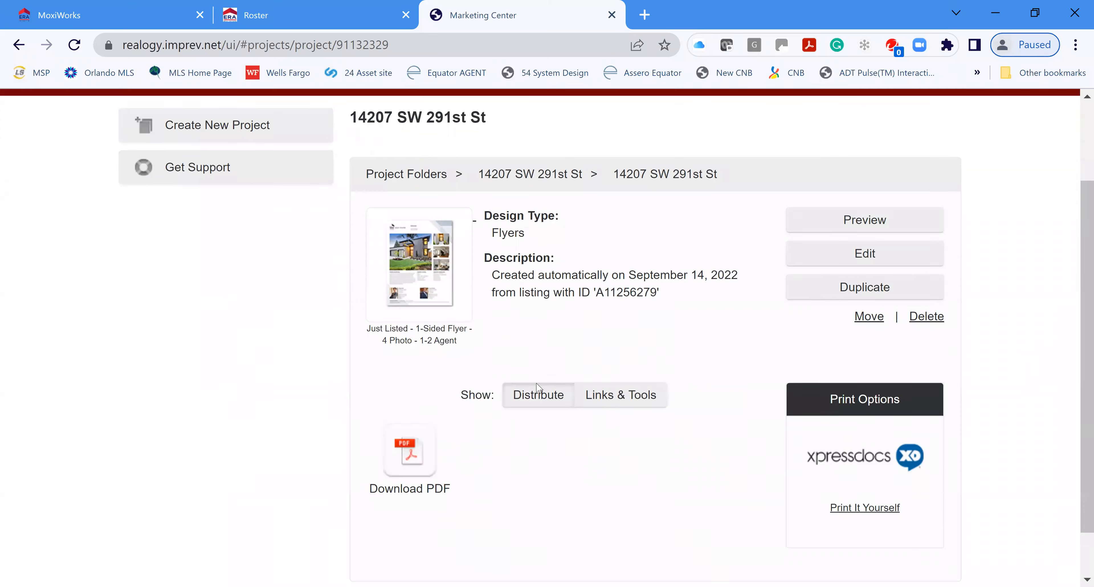
pyautogui.click(872, 164)
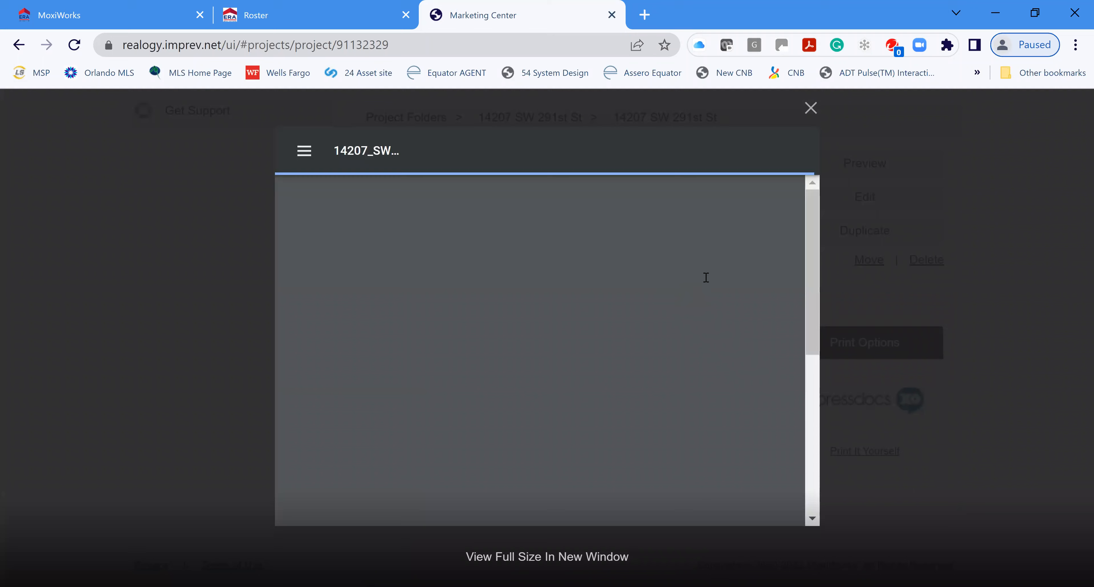
pyautogui.scroll(-5, 727, 342)
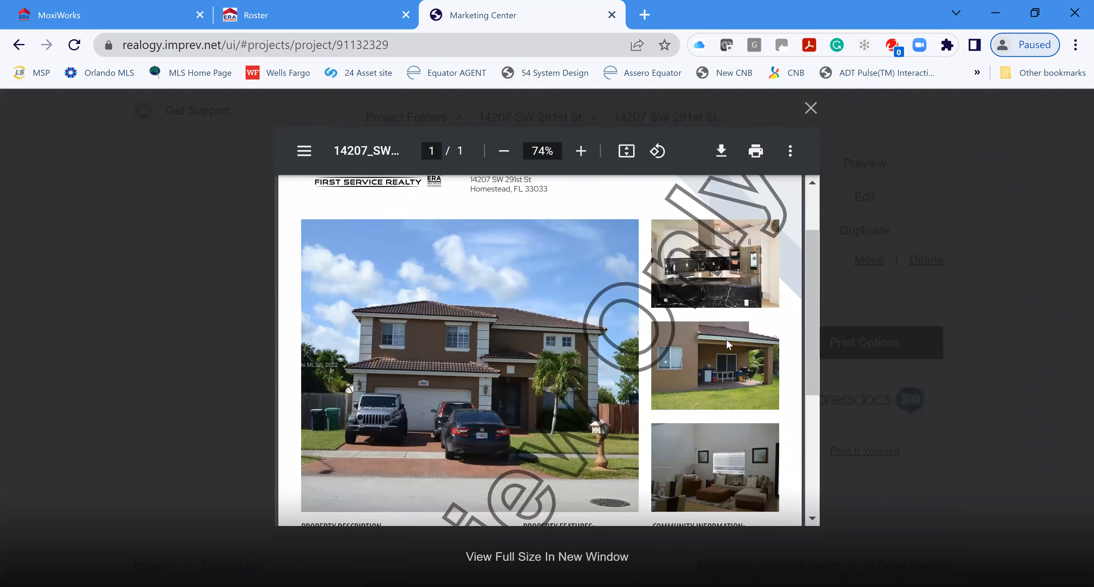
pyautogui.scroll(-3, 730, 342)
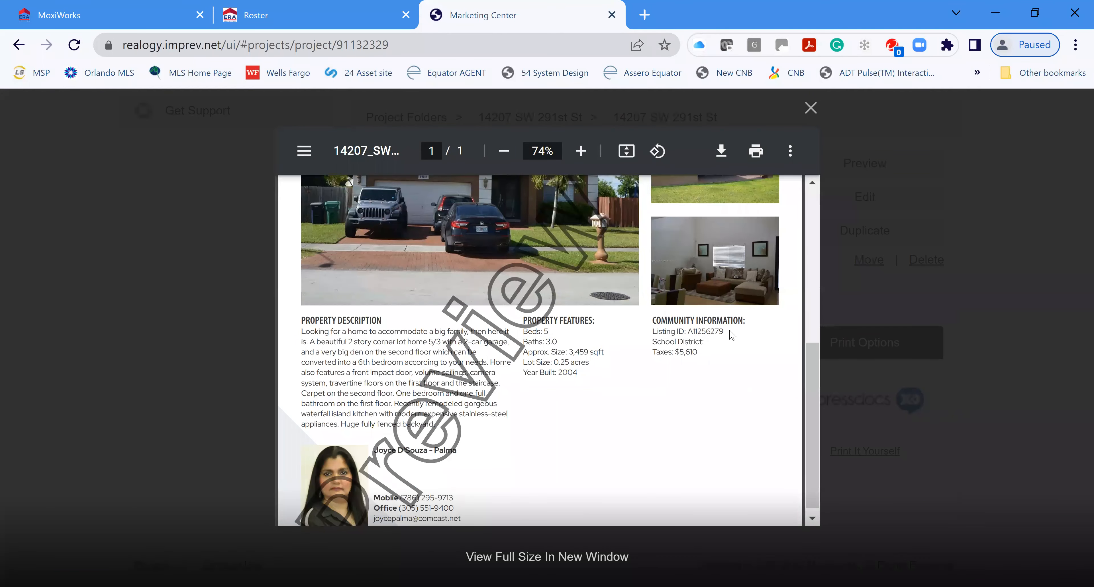
pyautogui.scroll(-2, 680, 370)
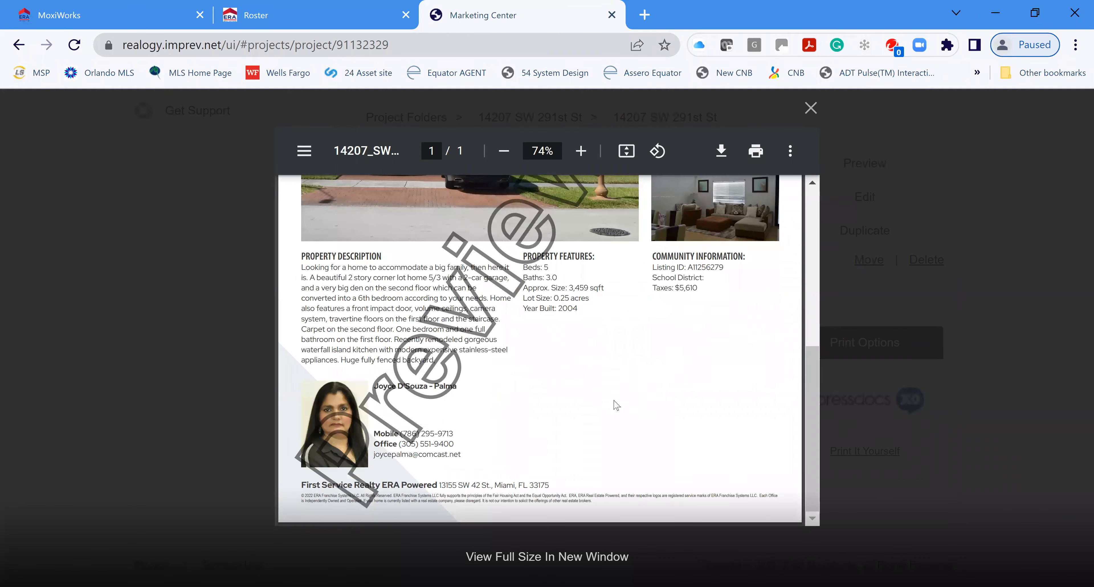
pyautogui.click(540, 557)
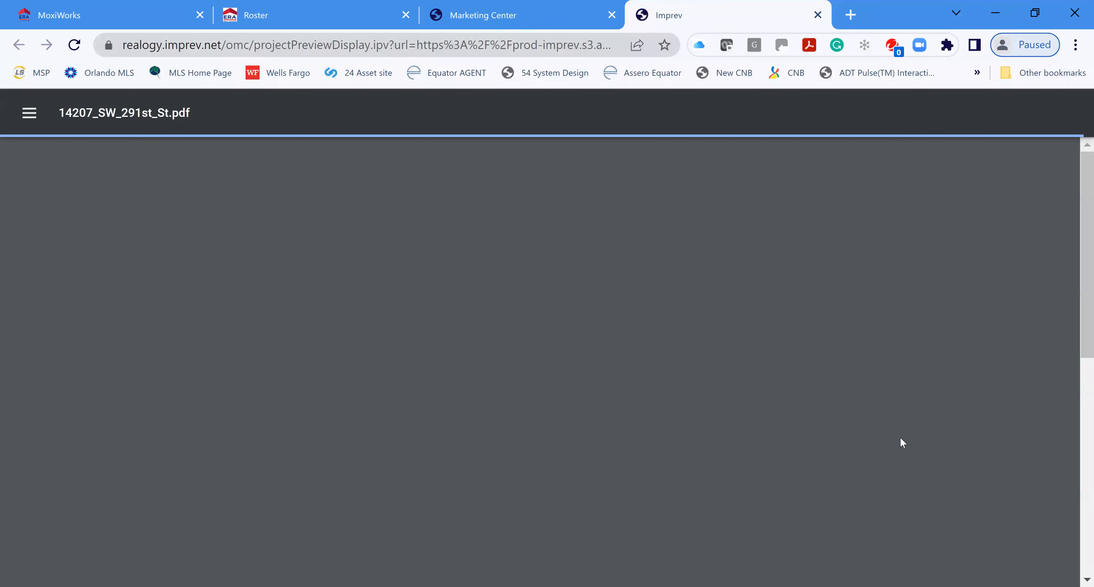
# Step: Review the full-size flyer PDF, close its tab, and return to the home page
pyautogui.scroll(-3, 978, 345)
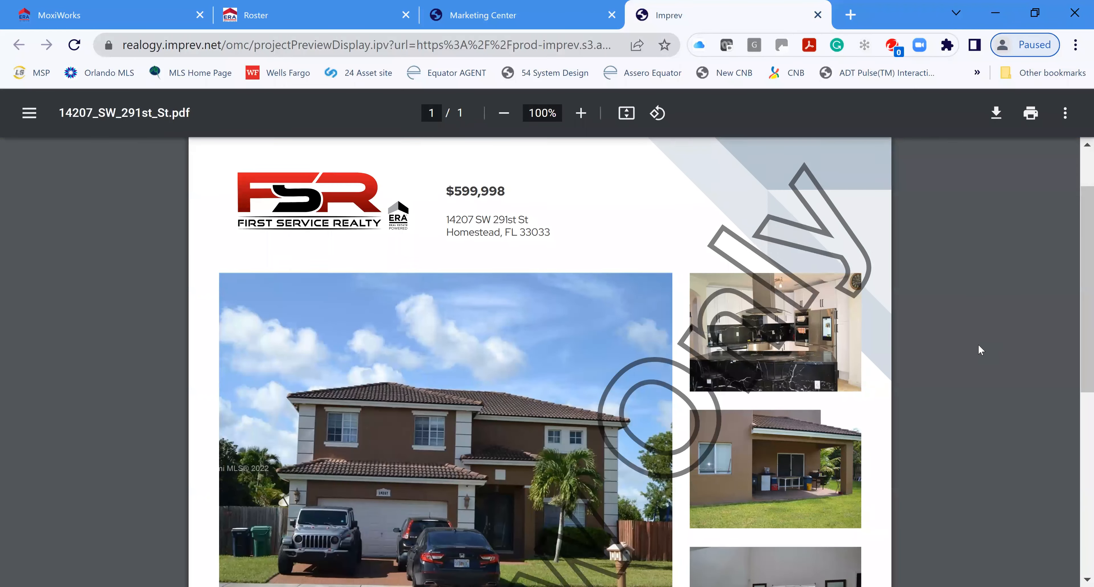
pyautogui.scroll(-4, 990, 351)
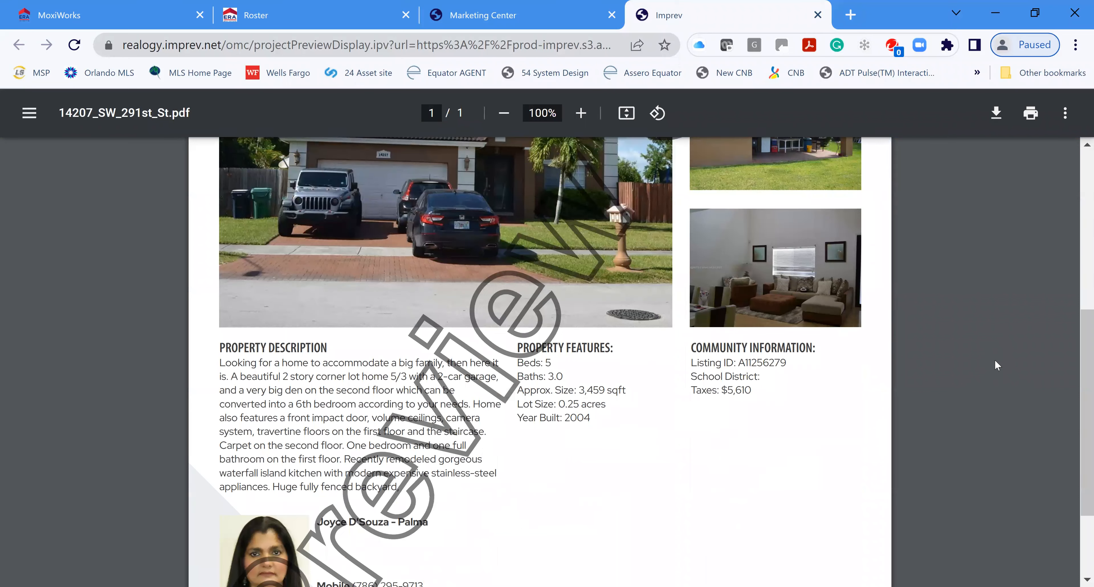
pyautogui.scroll(1, 998, 365)
pyautogui.scroll(5, 1002, 376)
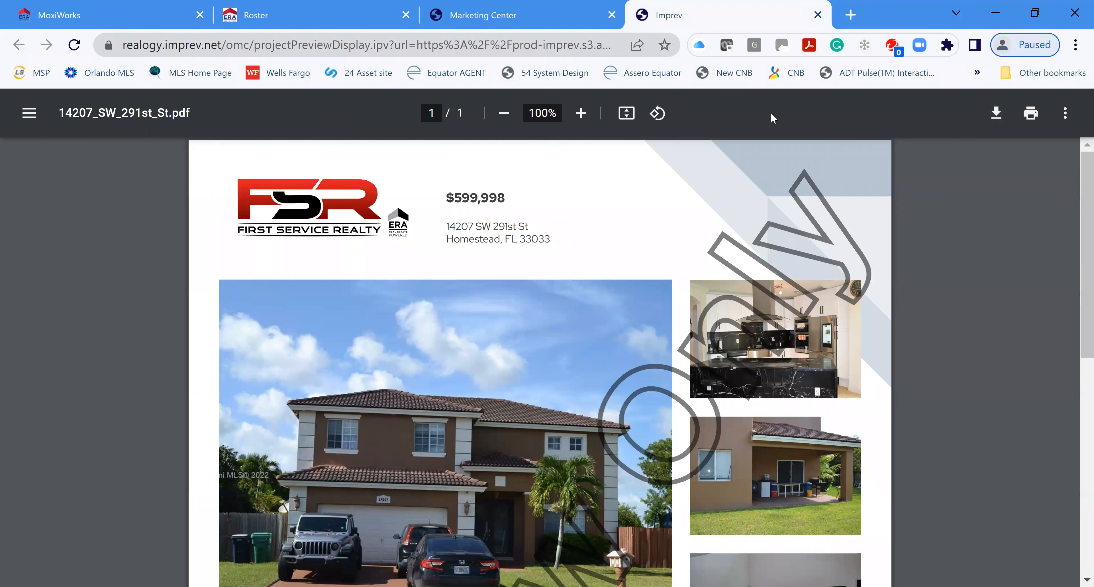
pyautogui.click(818, 15)
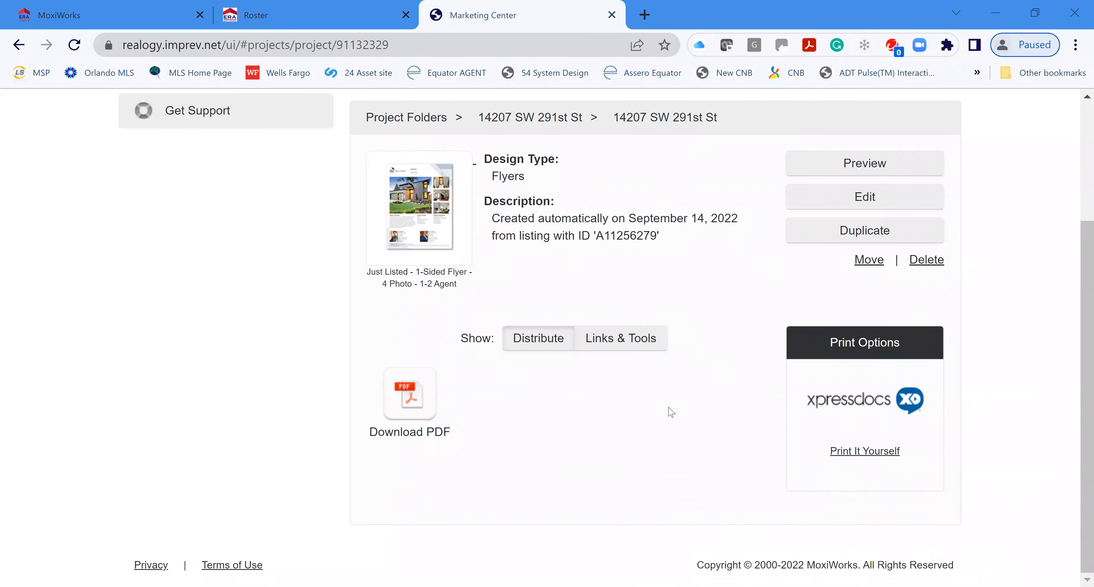
pyautogui.scroll(4, 621, 457)
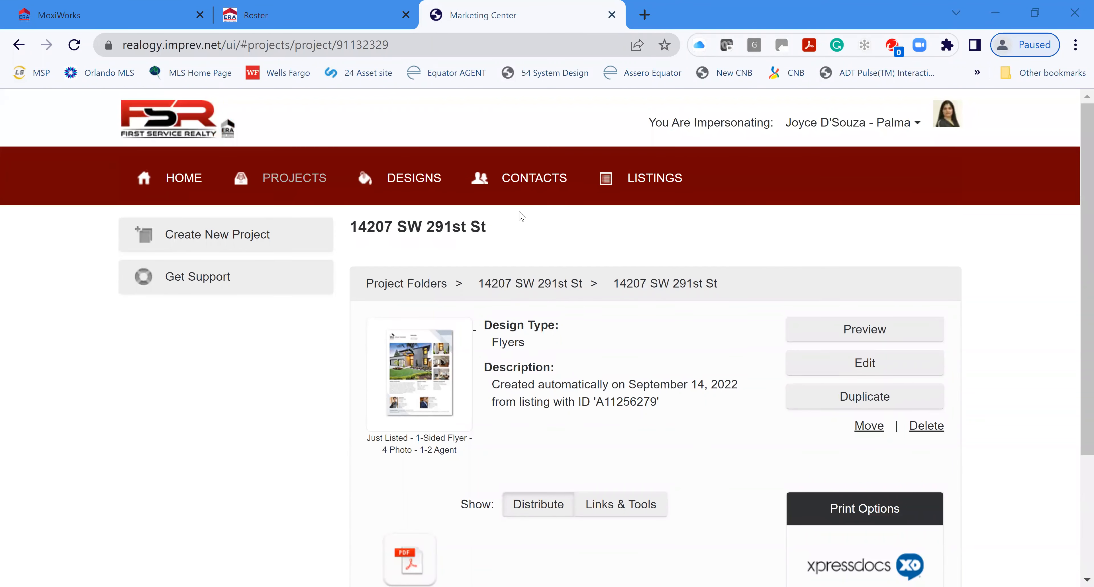
pyautogui.click(193, 176)
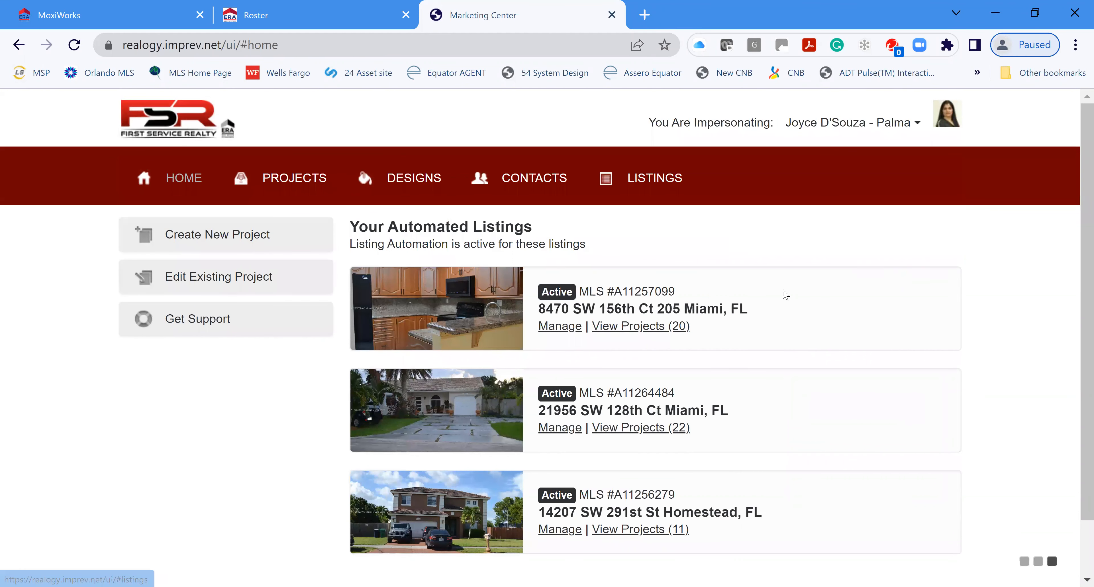
# Step: Start a new project, inspect the Just Sold ePostcard and Jumbo Postcard designs, then check Favorites
pyautogui.click(192, 235)
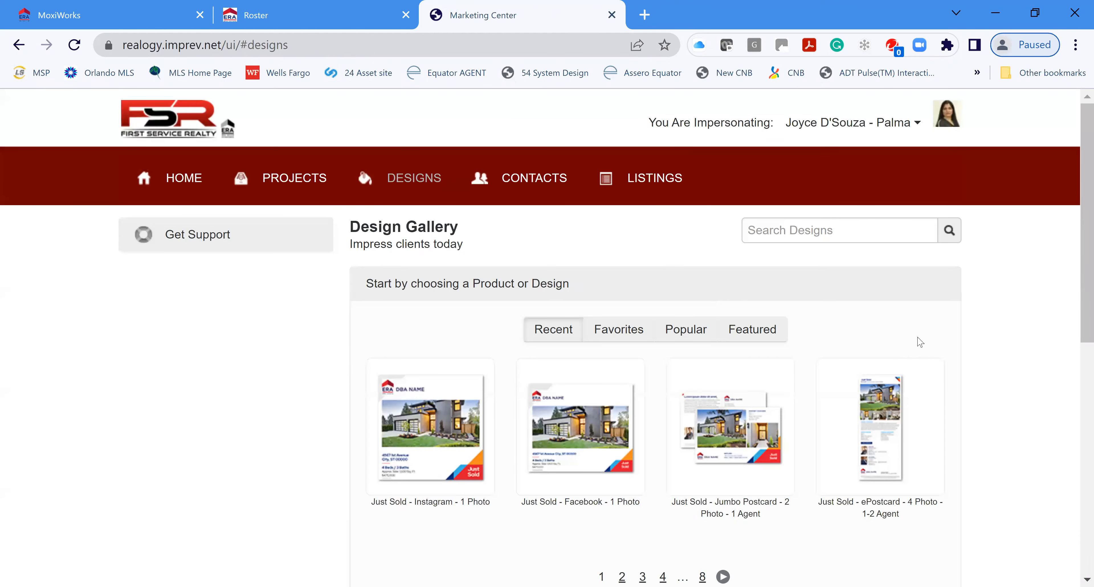
pyautogui.scroll(-2, 987, 424)
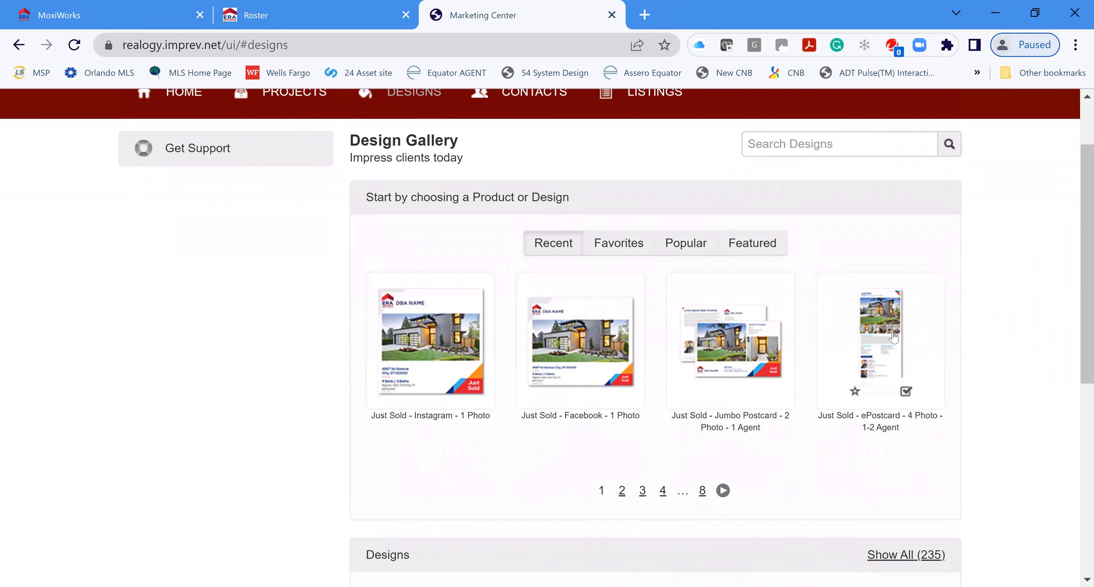
pyautogui.click(880, 349)
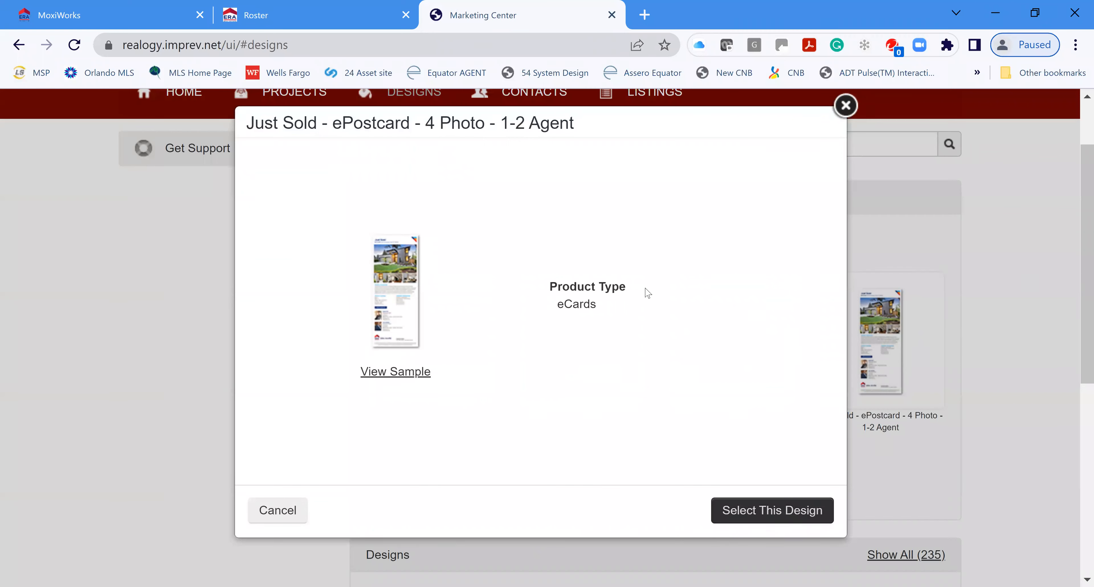
pyautogui.click(845, 106)
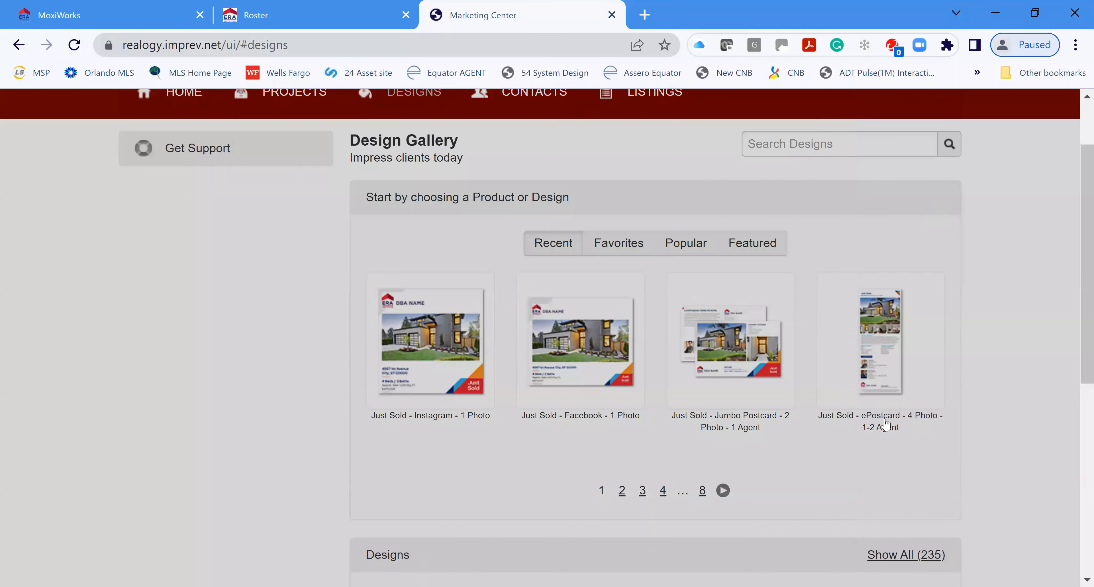
pyautogui.click(755, 374)
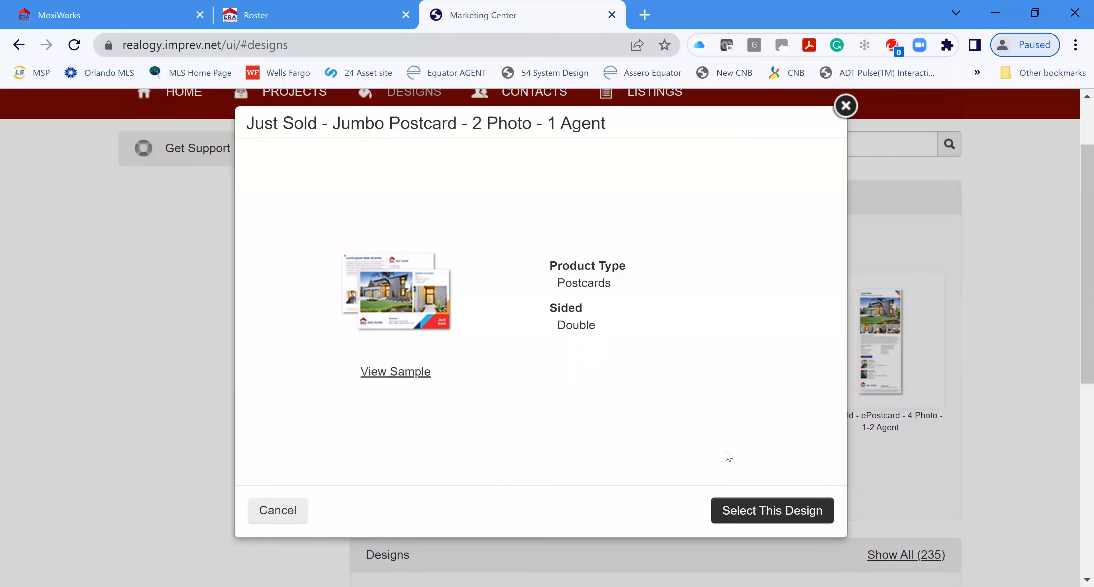
pyautogui.click(846, 105)
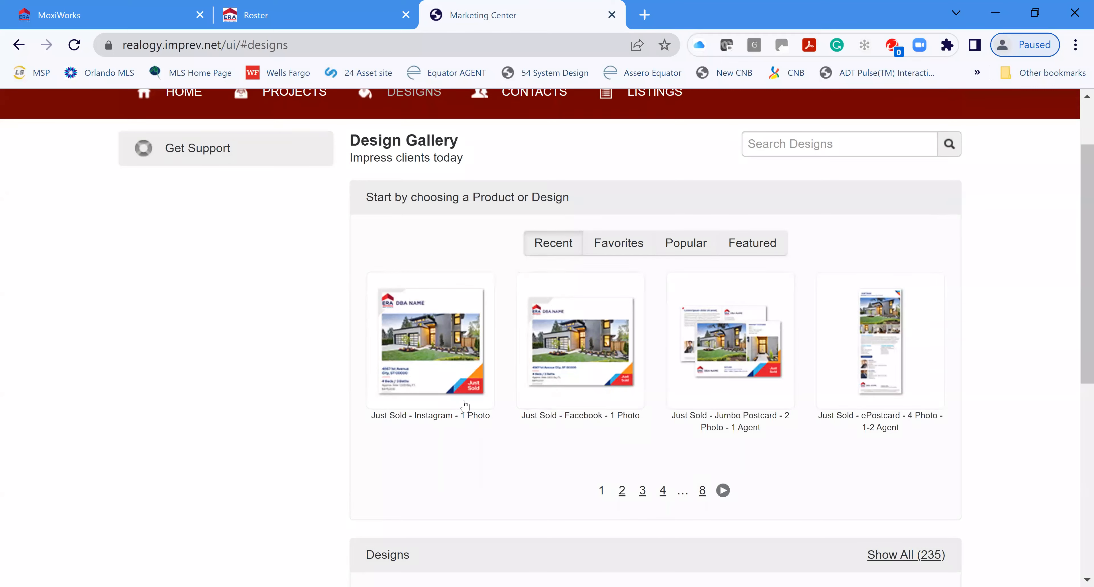
pyautogui.click(619, 251)
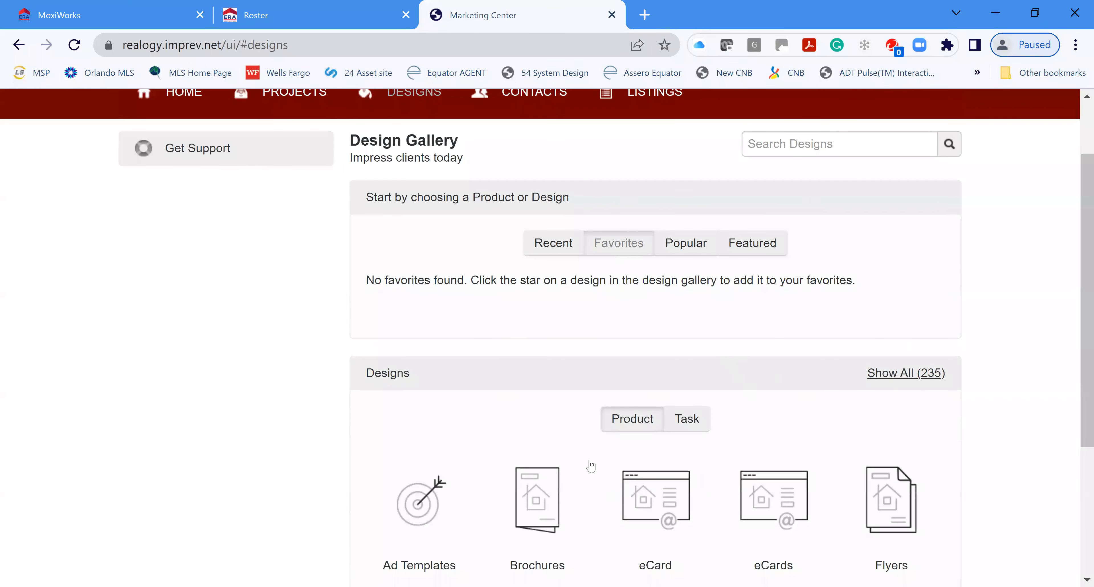
# Step: Browse Popular and Featured designs, then filter the gallery to Postcards (62)
pyautogui.scroll(-2, 515, 491)
pyautogui.scroll(-2, 516, 490)
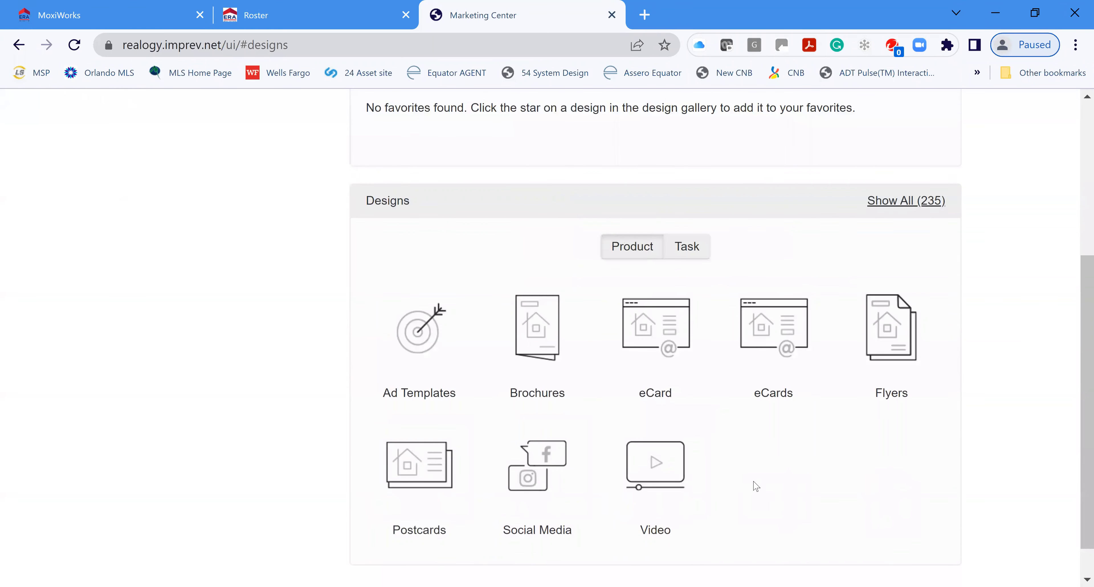
pyautogui.scroll(2, 761, 477)
pyautogui.click(685, 157)
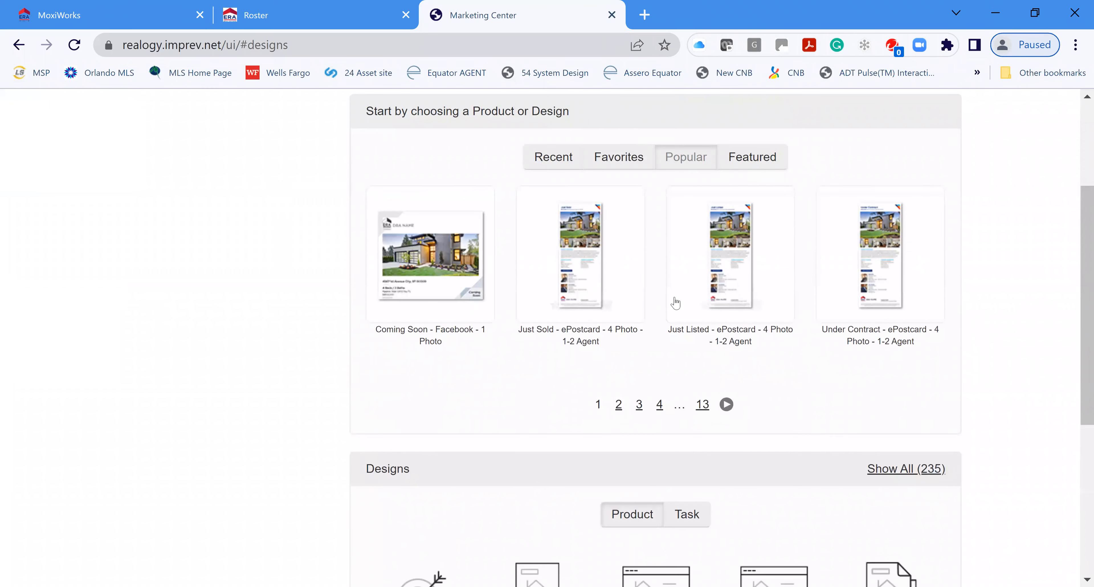
pyautogui.click(777, 164)
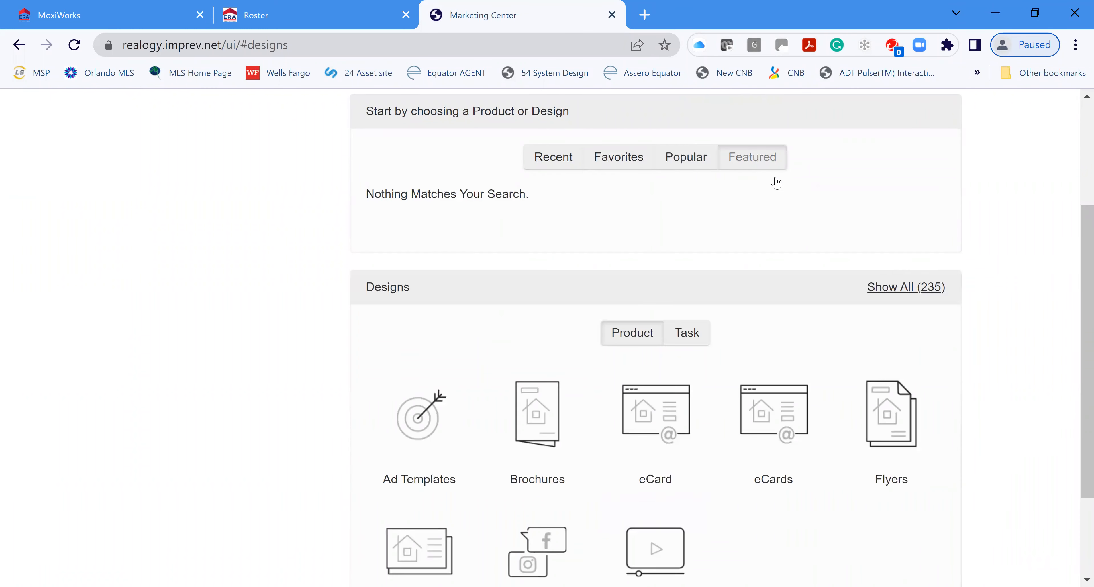
pyautogui.scroll(-2, 810, 522)
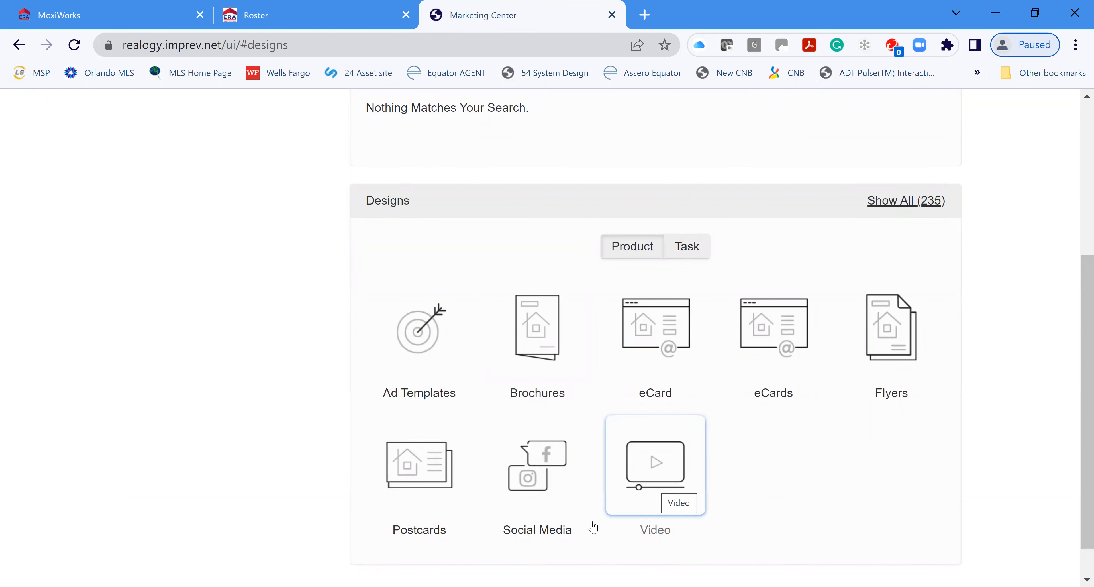
pyautogui.click(420, 468)
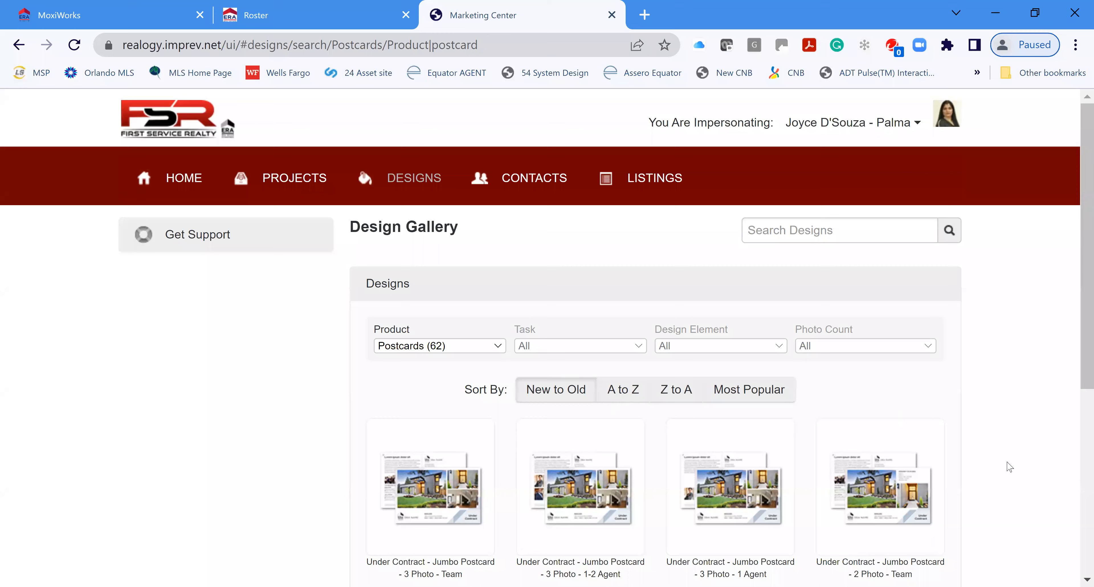
pyautogui.scroll(-2, 1004, 382)
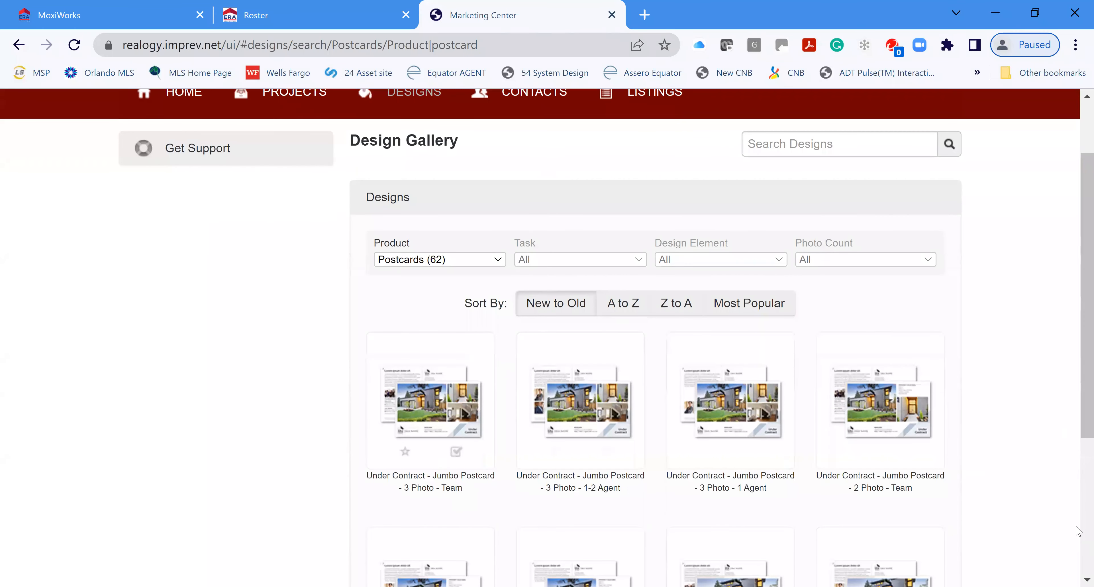
pyautogui.scroll(-2, 989, 418)
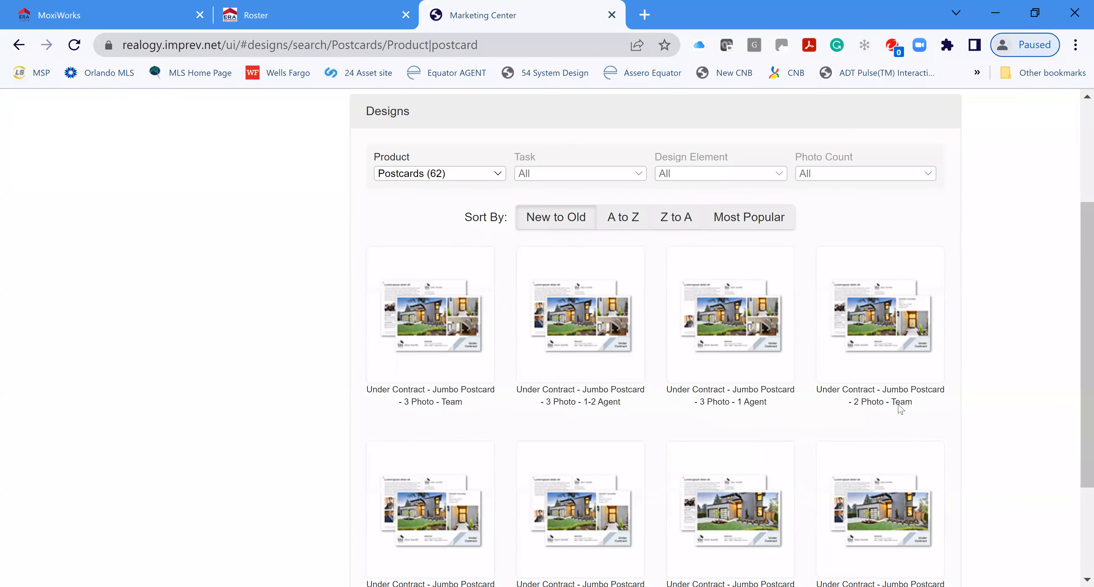
pyautogui.scroll(-2, 965, 388)
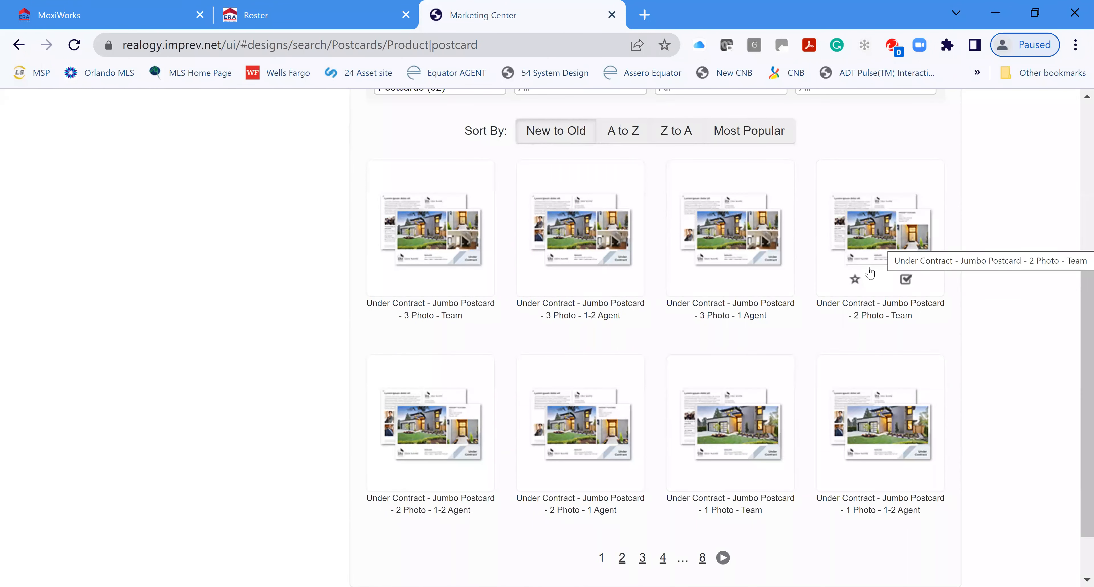
# Step: Preview the sample PDF of the Under Contract 2 Photo - Team jumbo postcard, then close it
pyautogui.click(870, 243)
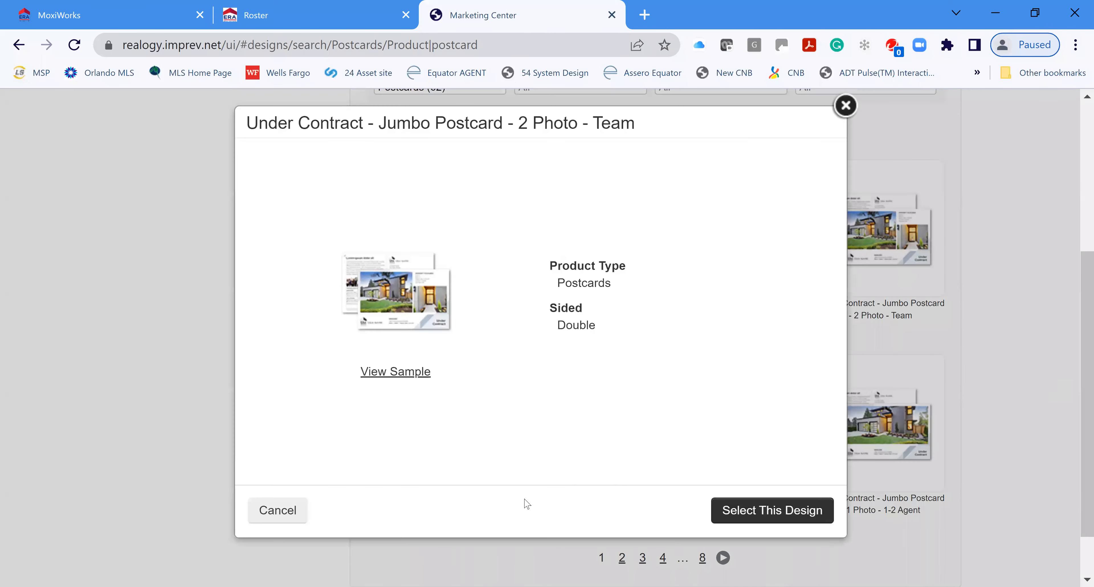
pyautogui.click(395, 372)
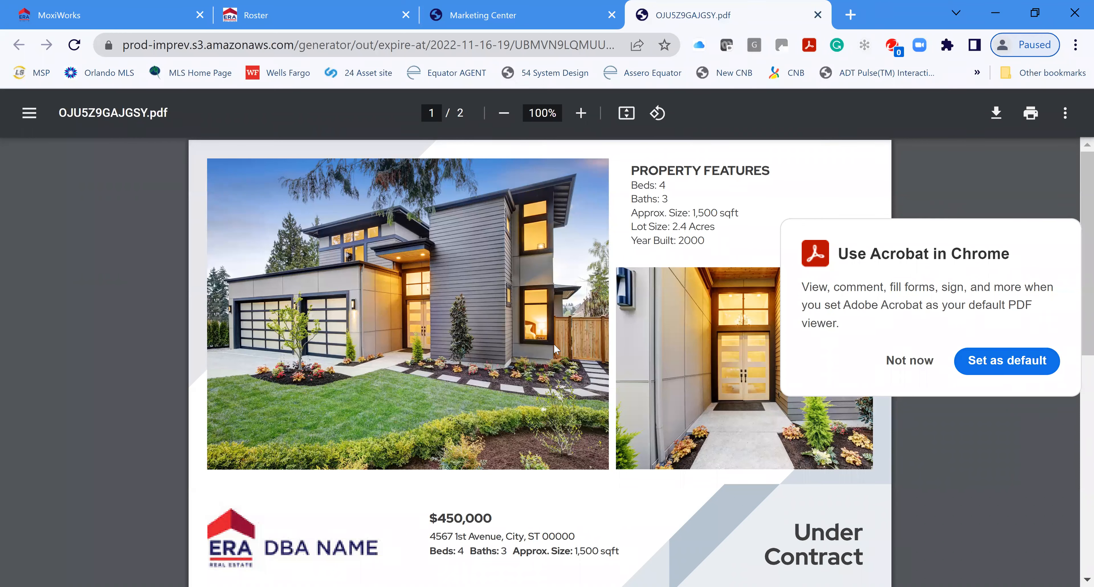
pyautogui.scroll(-10, 621, 394)
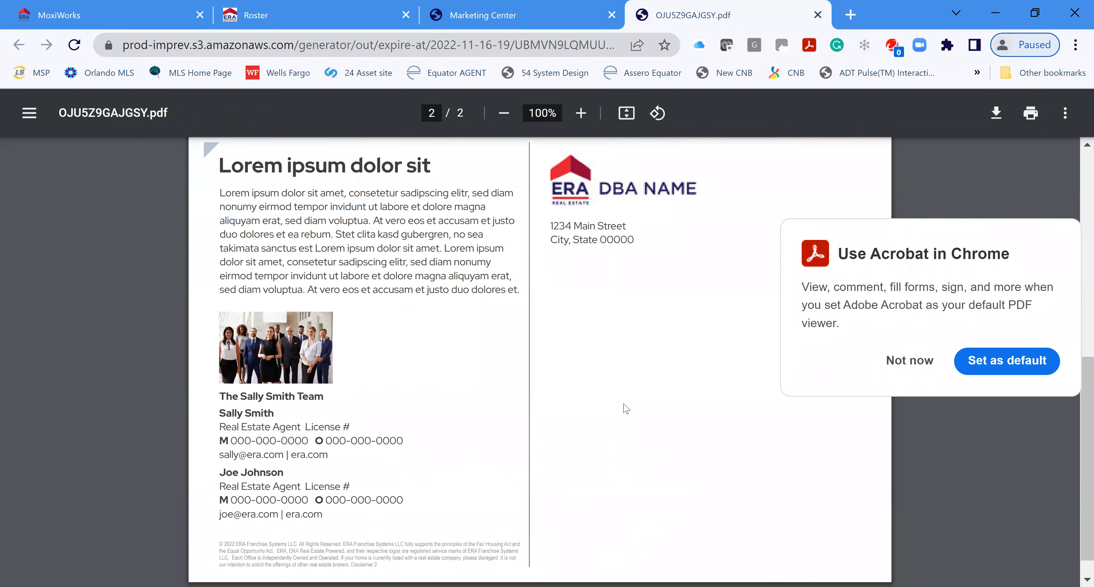
pyautogui.scroll(4, 624, 409)
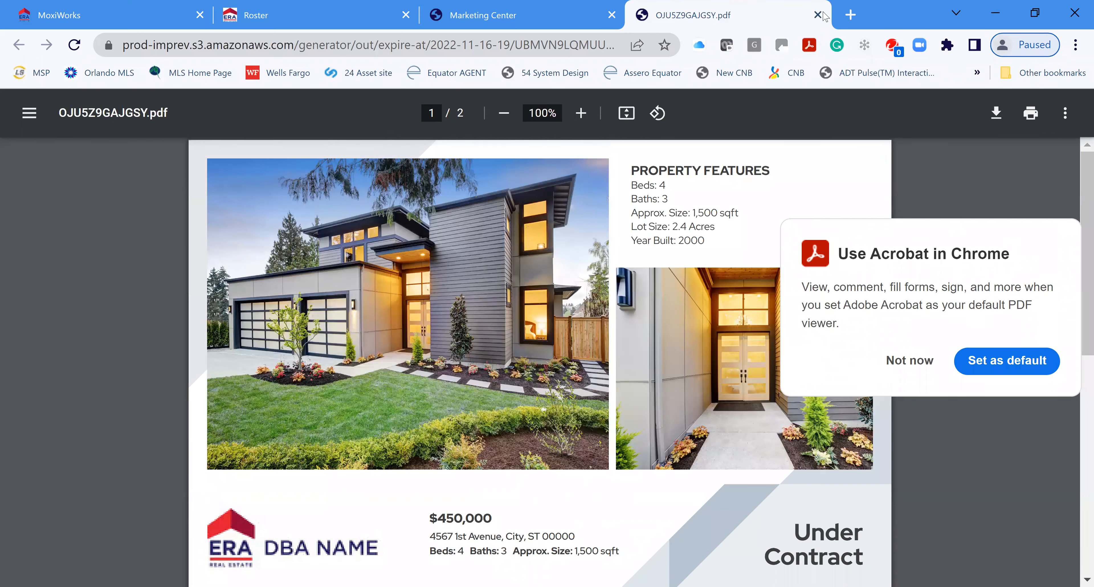
pyautogui.click(819, 17)
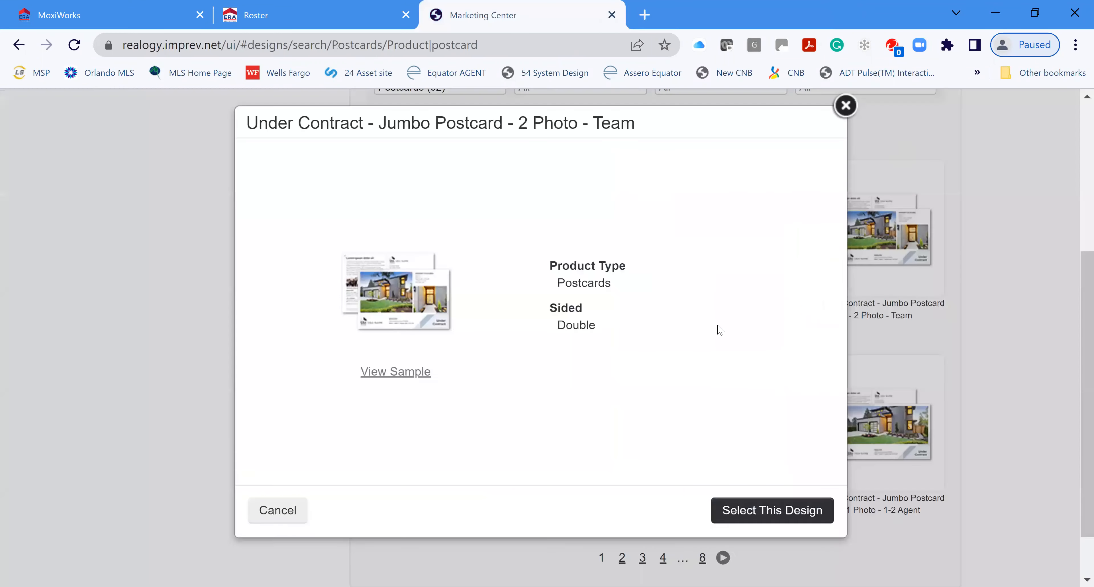
# Step: Select this postcard design and enter project name 'Under Contract Test' with description 'Class'
pyautogui.click(766, 511)
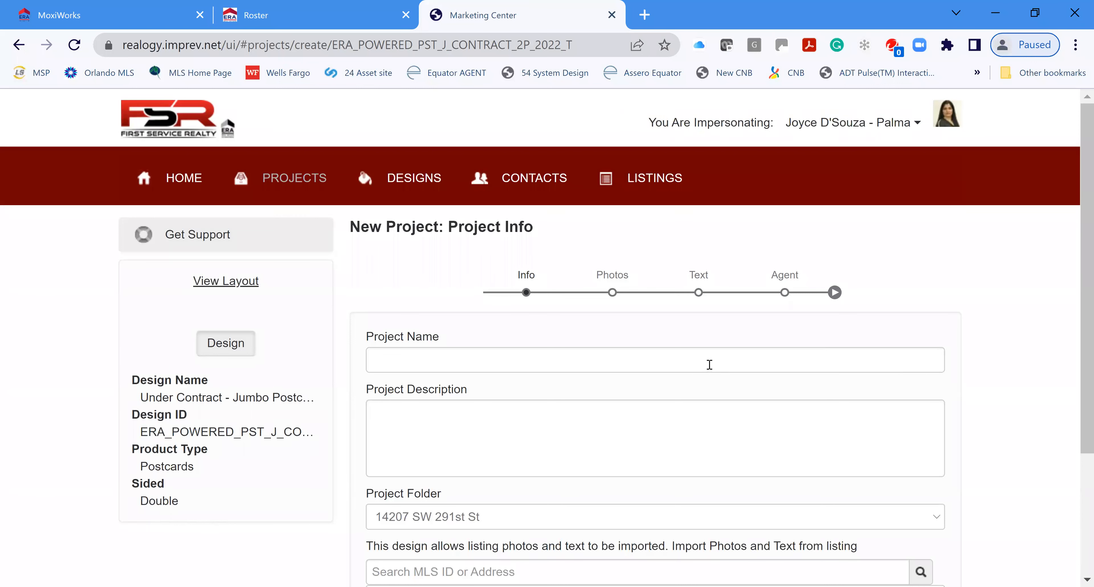
pyautogui.click(710, 364)
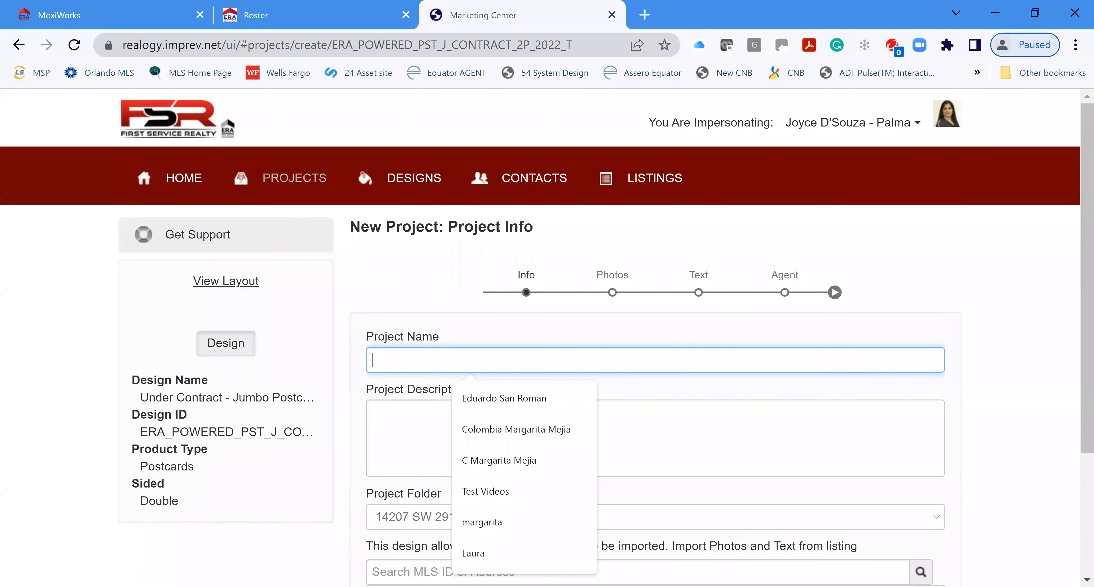
pyautogui.write('Un')
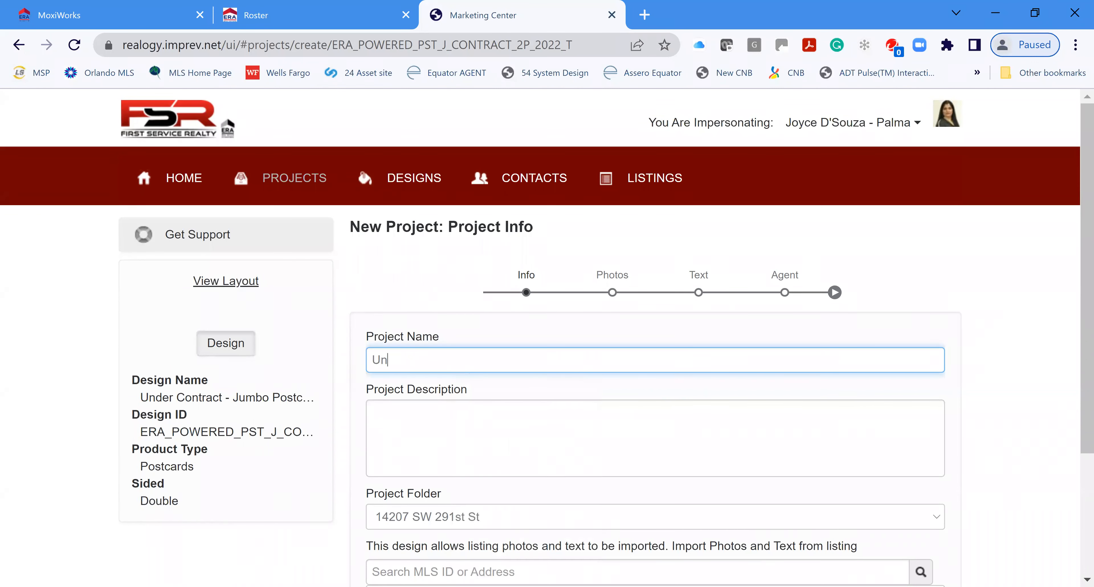
pyautogui.write('dre Contra')
pyautogui.write('ct Tes')
pyautogui.write('Class')
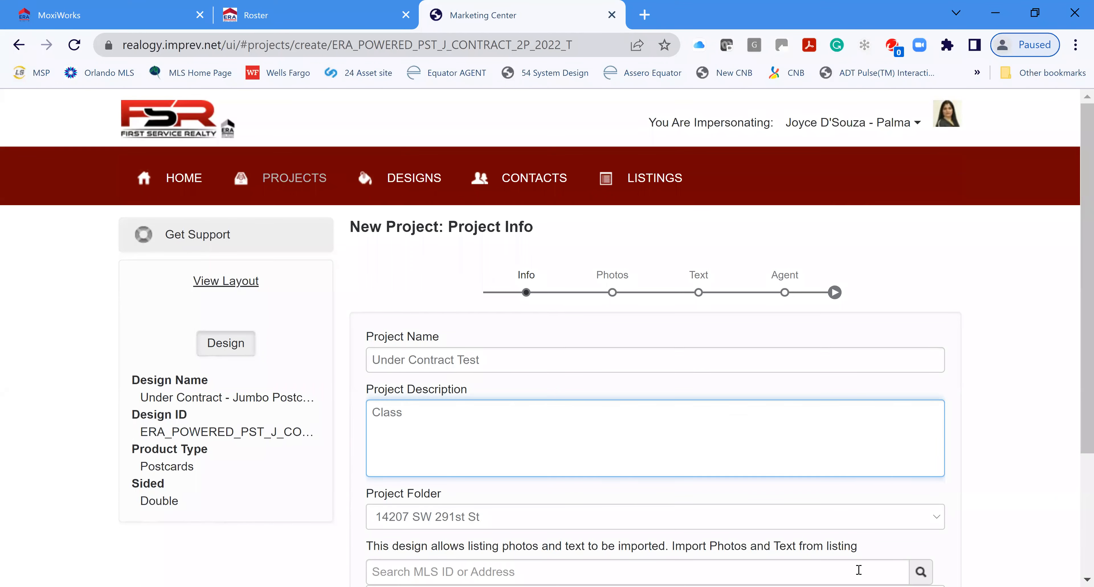
pyautogui.scroll(-4, 830, 510)
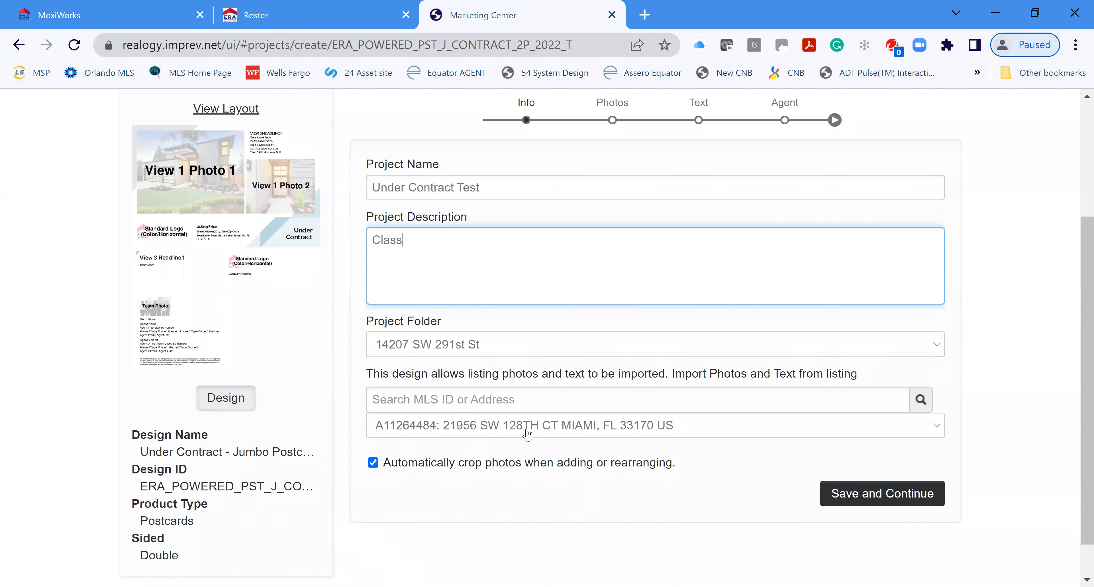
pyautogui.click(934, 431)
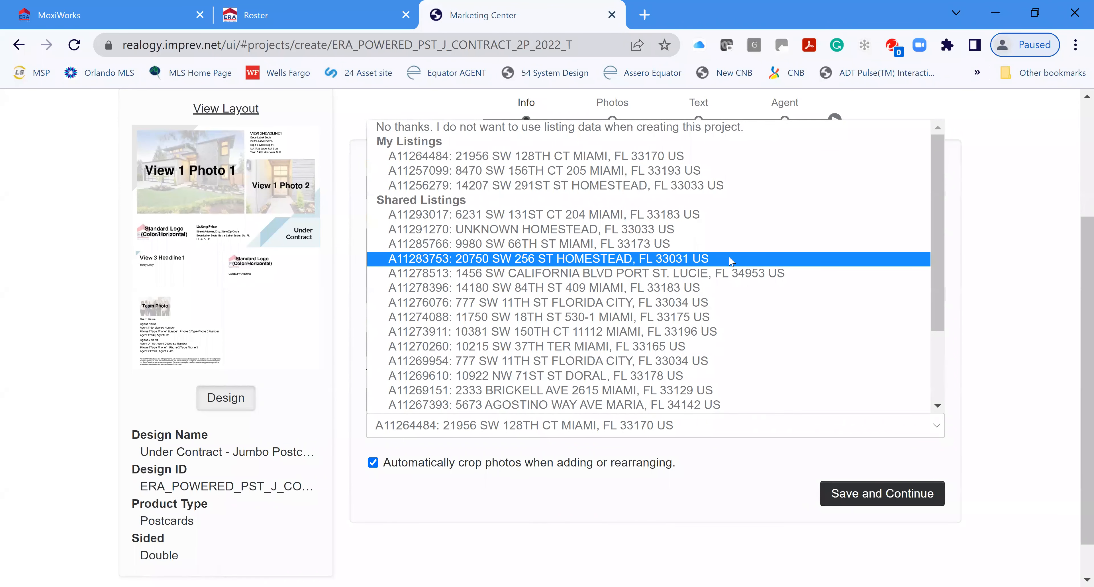
pyautogui.scroll(-3, 738, 298)
pyautogui.scroll(1, 744, 328)
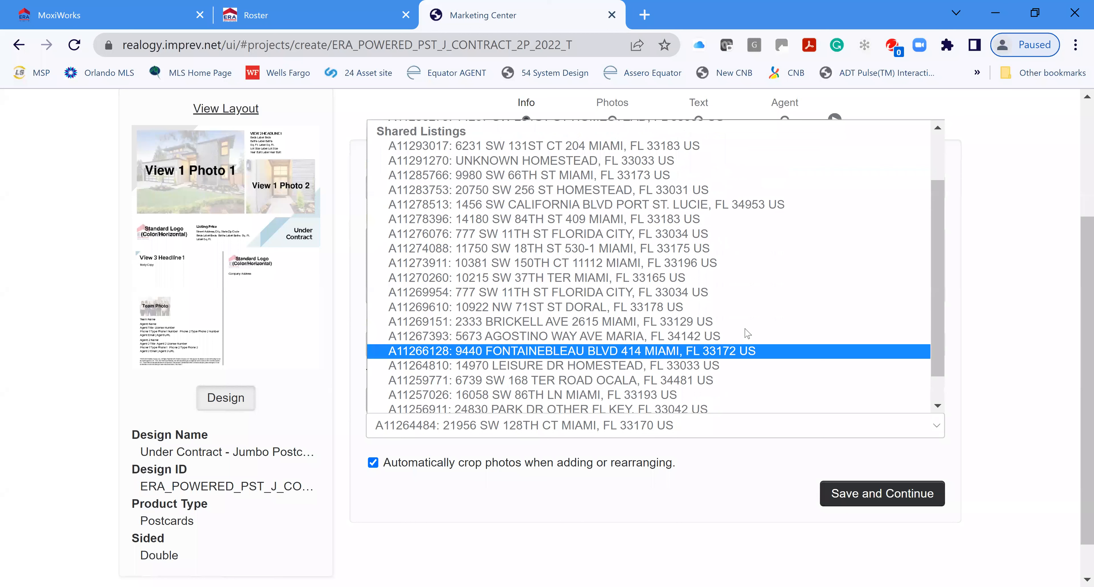
pyautogui.scroll(2, 748, 333)
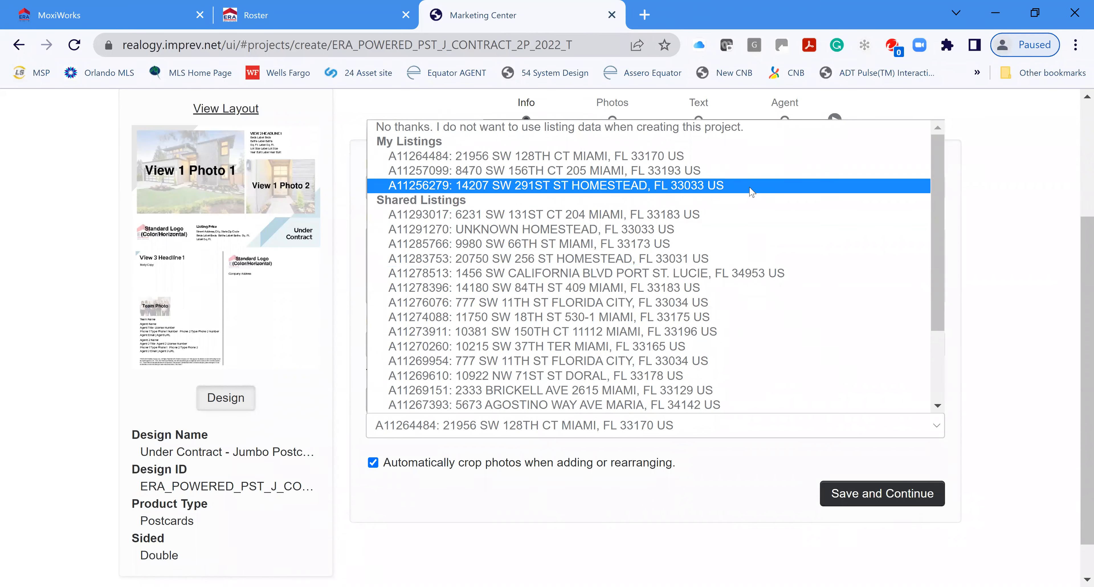
pyautogui.click(684, 162)
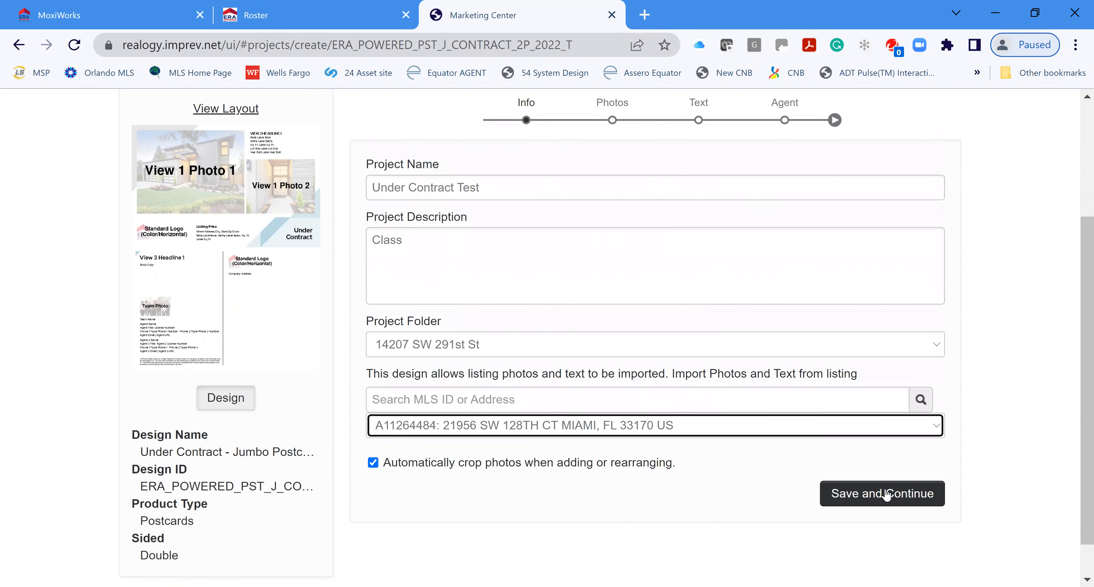
pyautogui.click(870, 501)
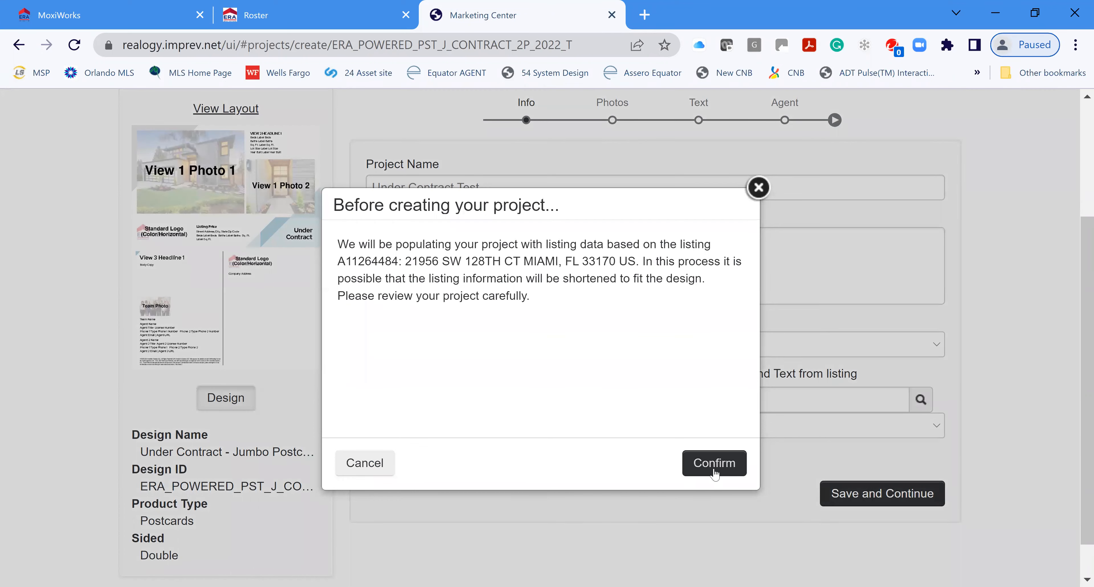
# Step: Confirm creating the Under Contract Test project from the listing data
pyautogui.click(718, 472)
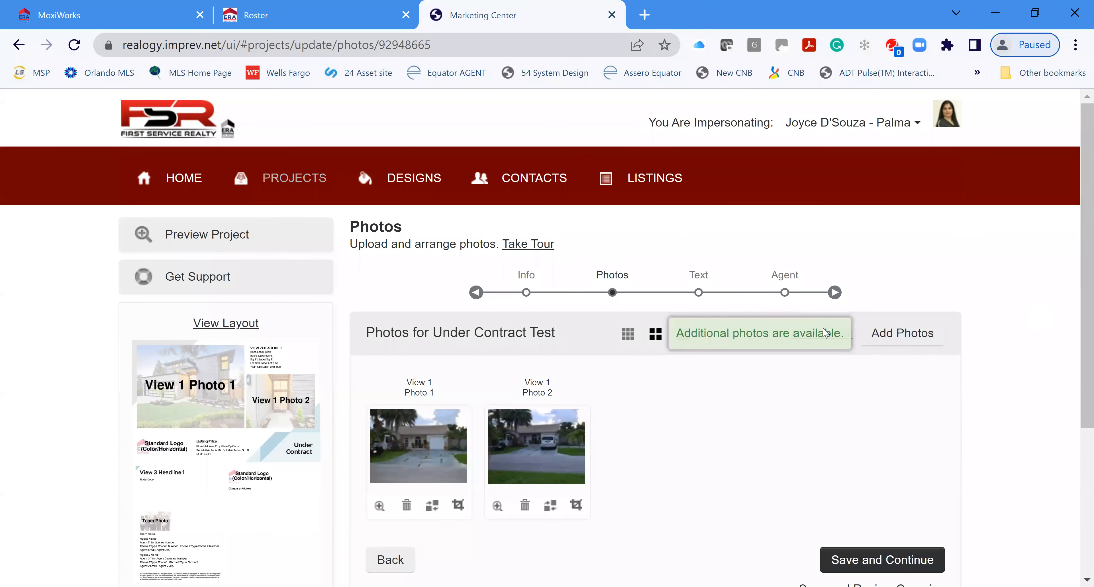
pyautogui.scroll(-1, 616, 464)
pyautogui.scroll(-3, 614, 466)
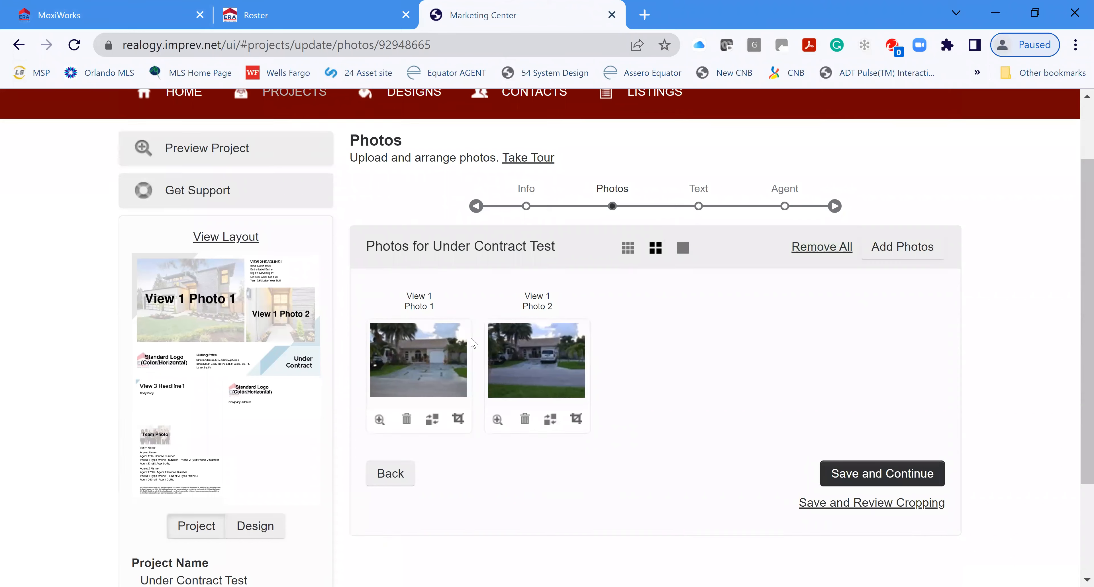
# Step: Replace Photo 2 of the postcard with the backyard patio picture
pyautogui.click(552, 421)
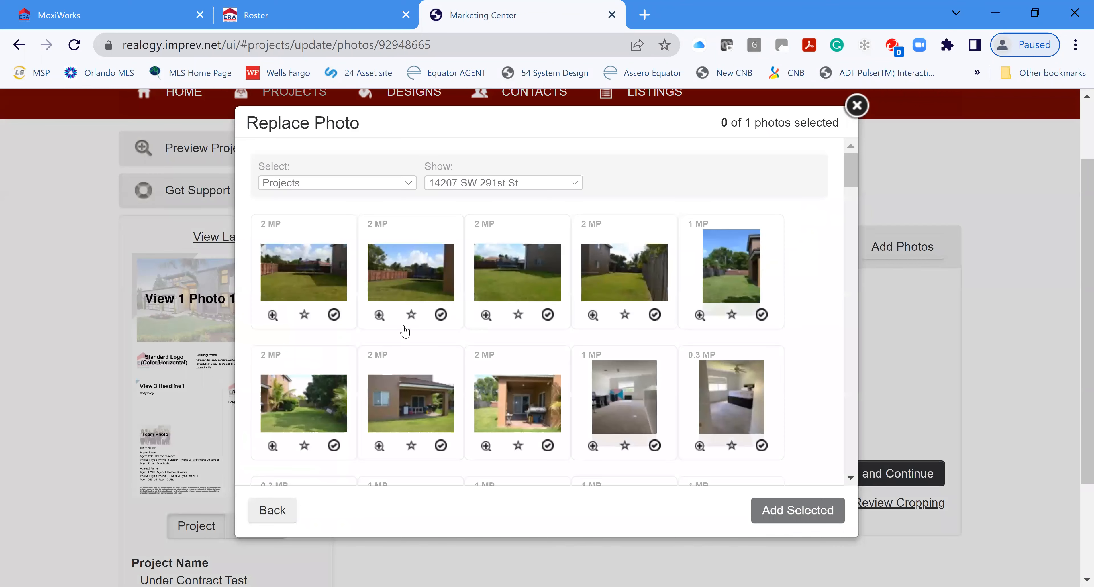
pyautogui.click(440, 421)
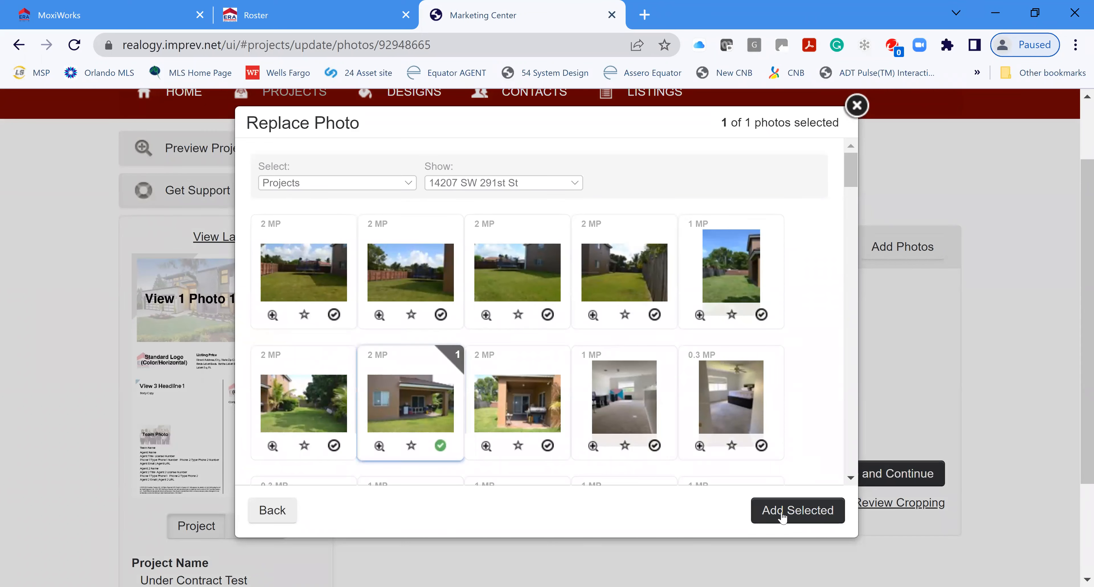
pyautogui.click(784, 515)
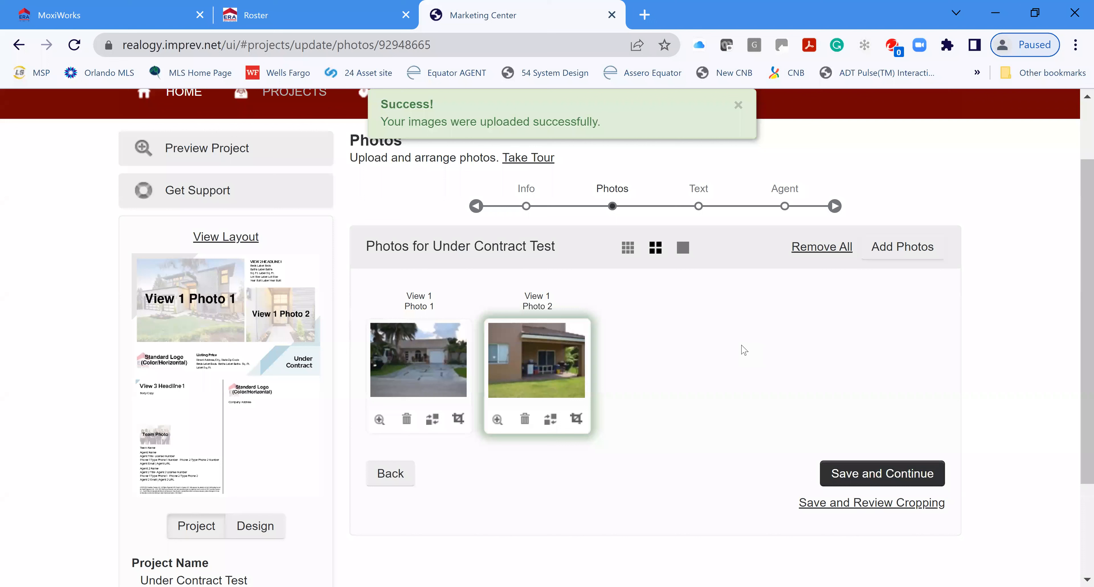
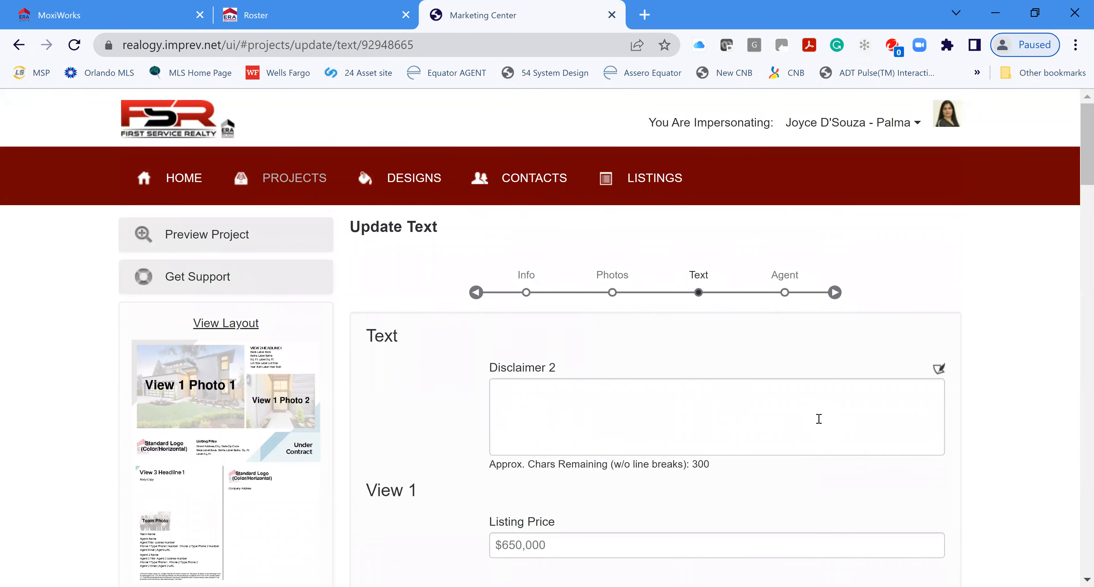
# Step: Join the broken 'Backyard is a' line in the View 3 body copy
pyautogui.scroll(-4, 723, 408)
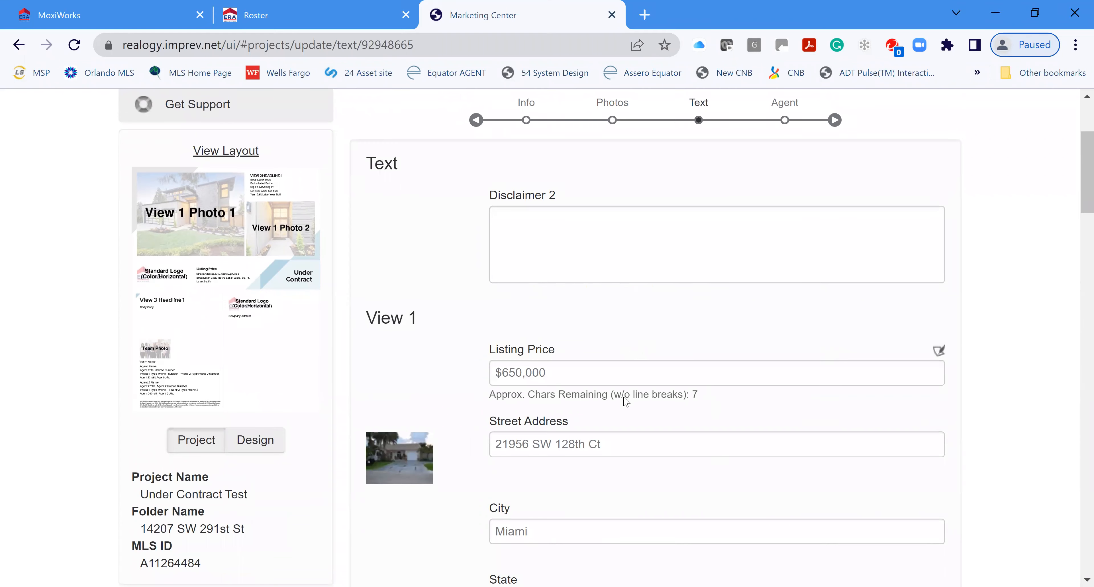
pyautogui.scroll(-6, 625, 402)
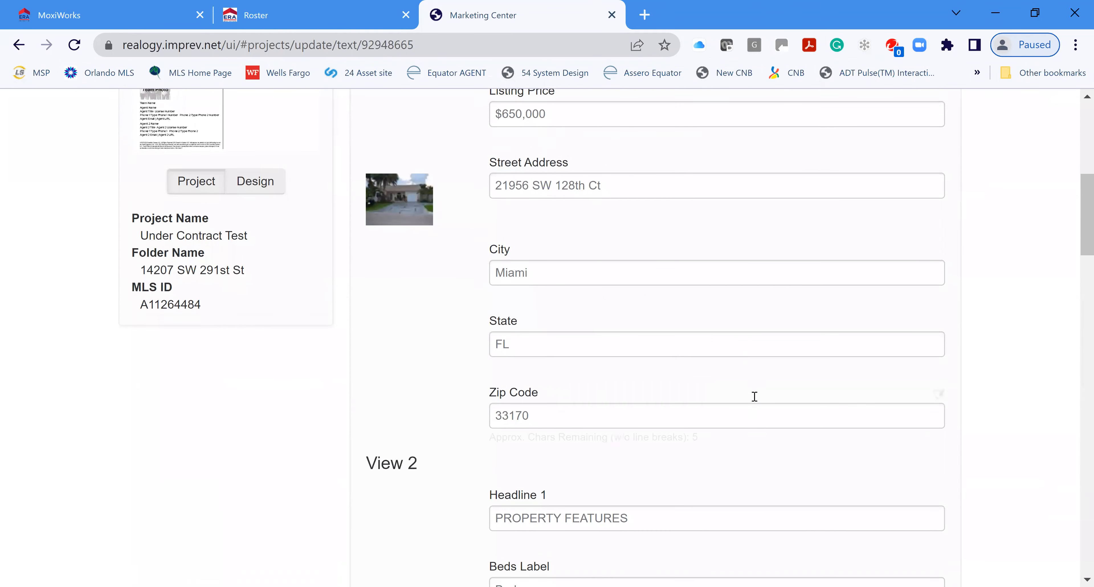
pyautogui.scroll(-9, 755, 397)
pyautogui.scroll(-5, 734, 407)
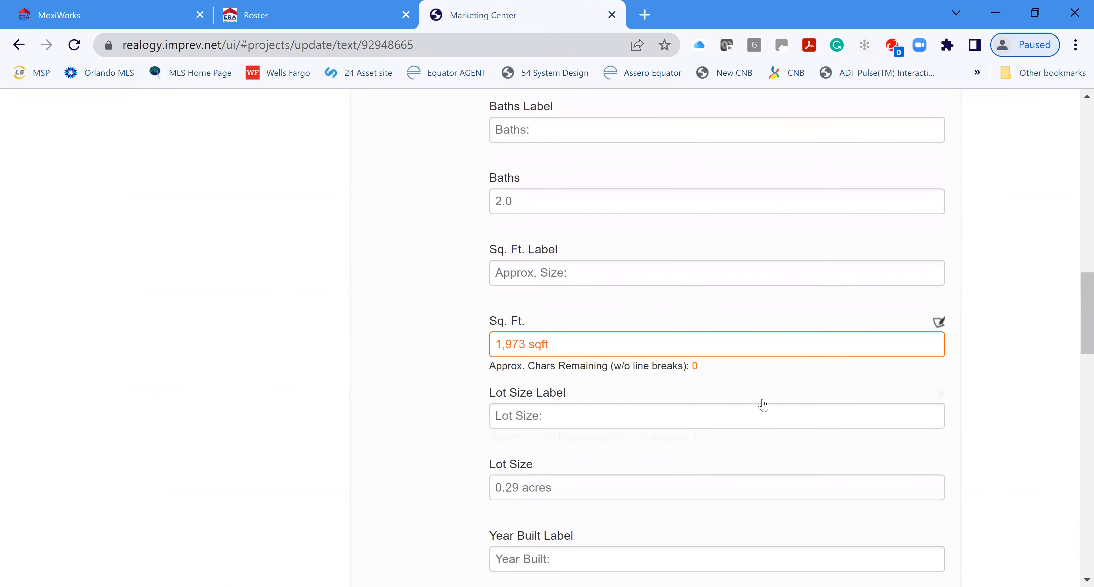
pyautogui.scroll(-2, 775, 388)
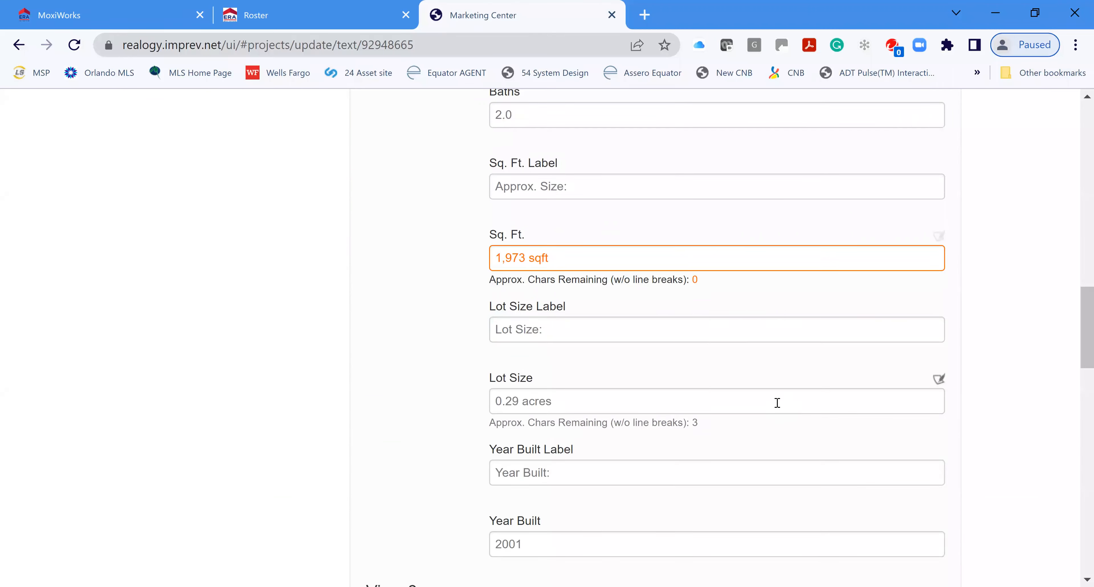
pyautogui.scroll(-8, 778, 403)
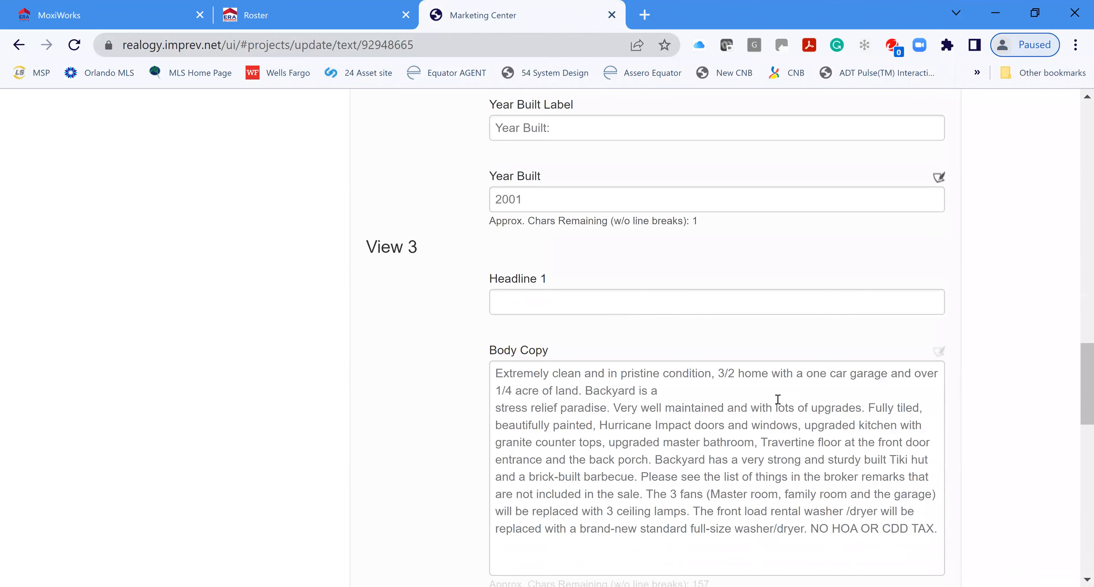
pyautogui.scroll(-2, 778, 399)
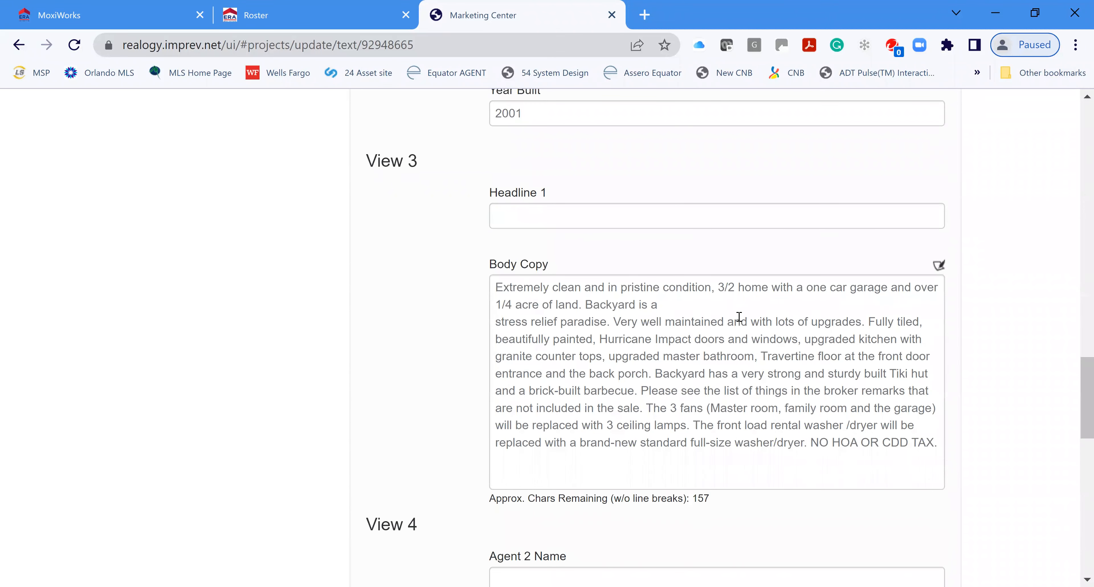
pyautogui.click(710, 307)
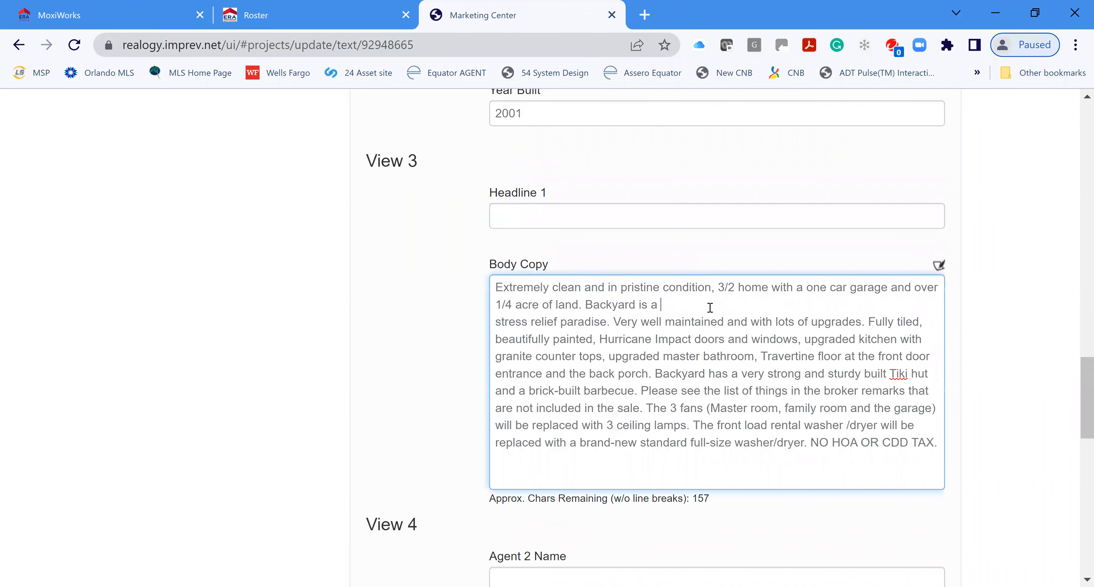
pyautogui.press('Delete')
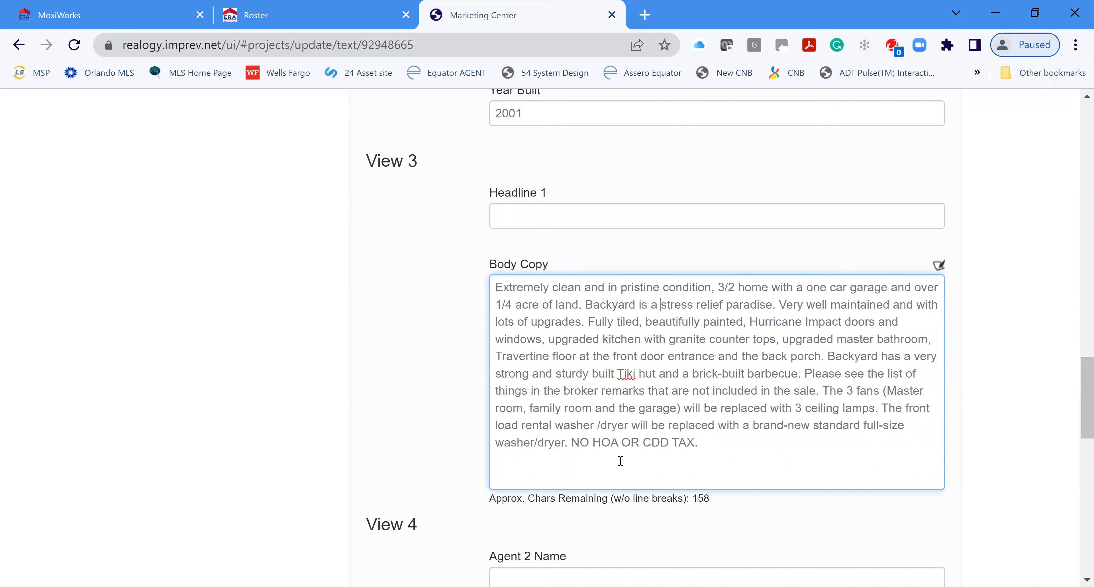
# Step: Delete the 'NO HOA OR CDD TAX.' sentence from the body copy
pyautogui.moveTo(574, 442); pyautogui.dragTo(750, 441)
pyautogui.press('Delete')
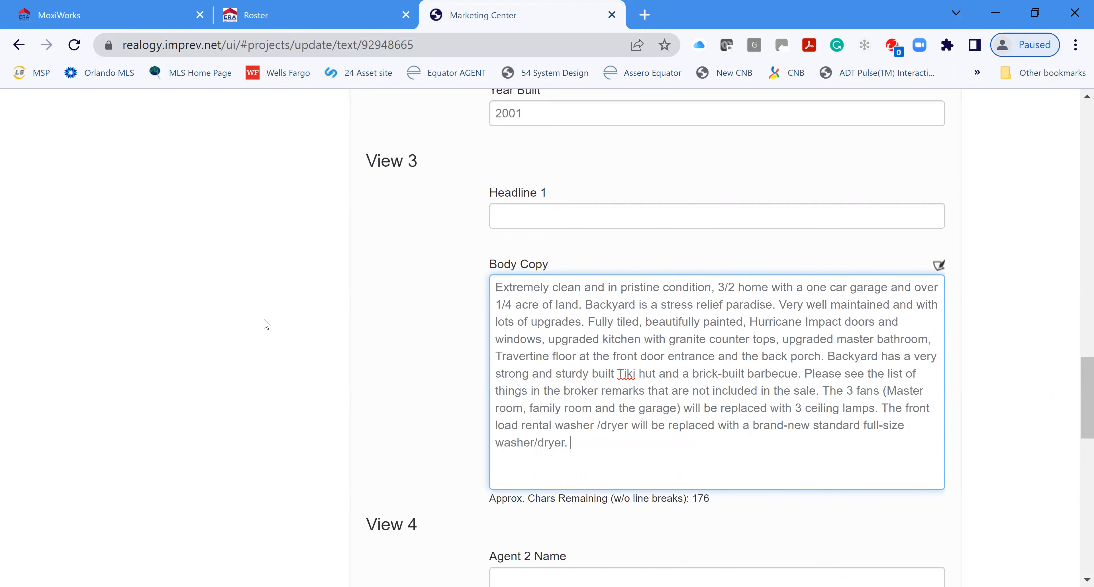
pyautogui.scroll(4, 1001, 430)
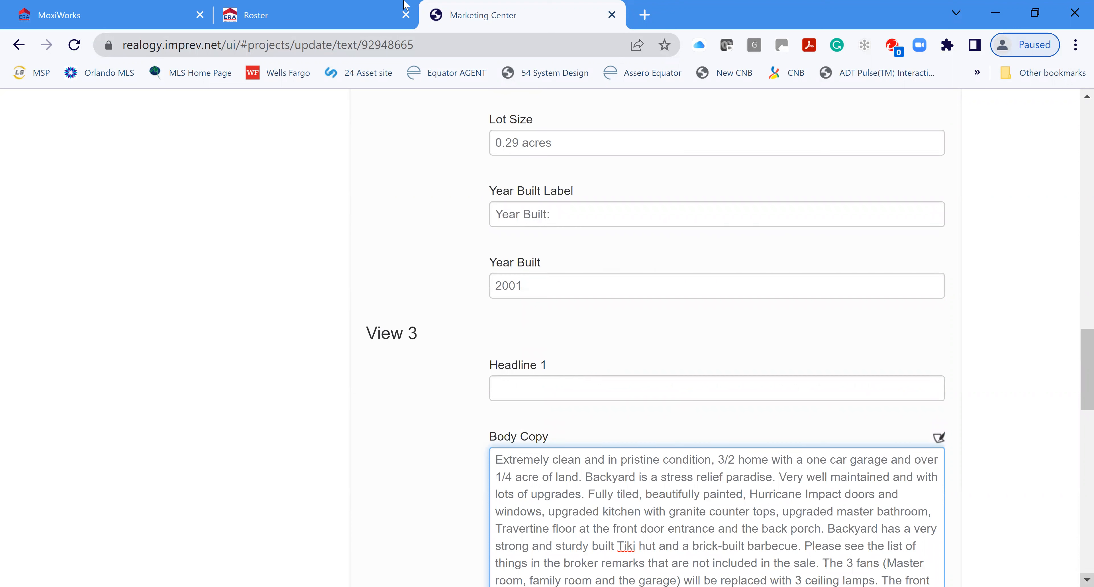
pyautogui.scroll(-10, 858, 335)
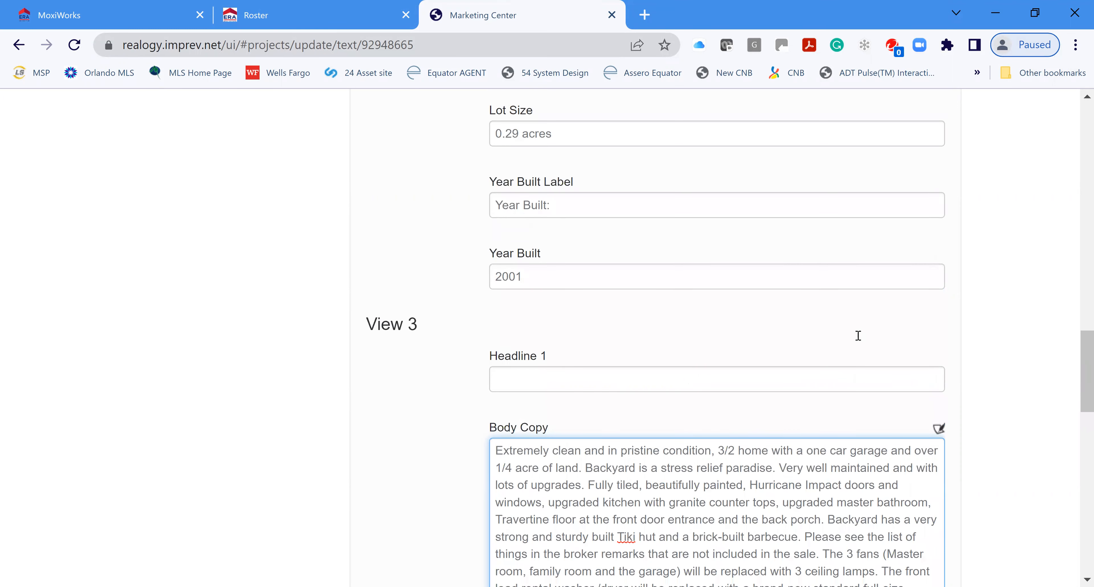
pyautogui.scroll(-13, 847, 454)
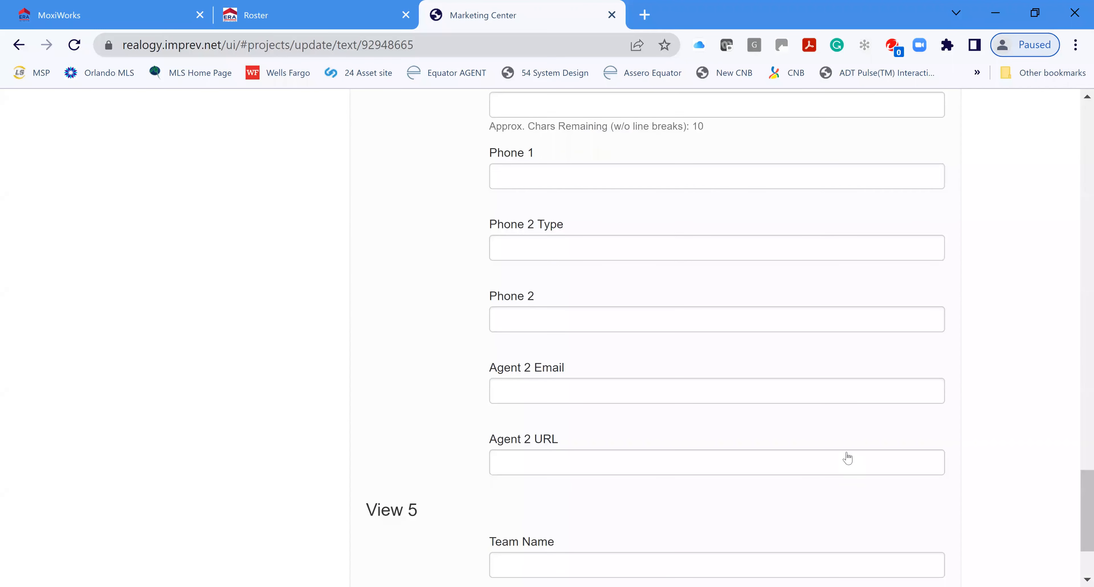
# Step: Save the Text step, then save the Agent Info form unchanged
pyautogui.click(875, 498)
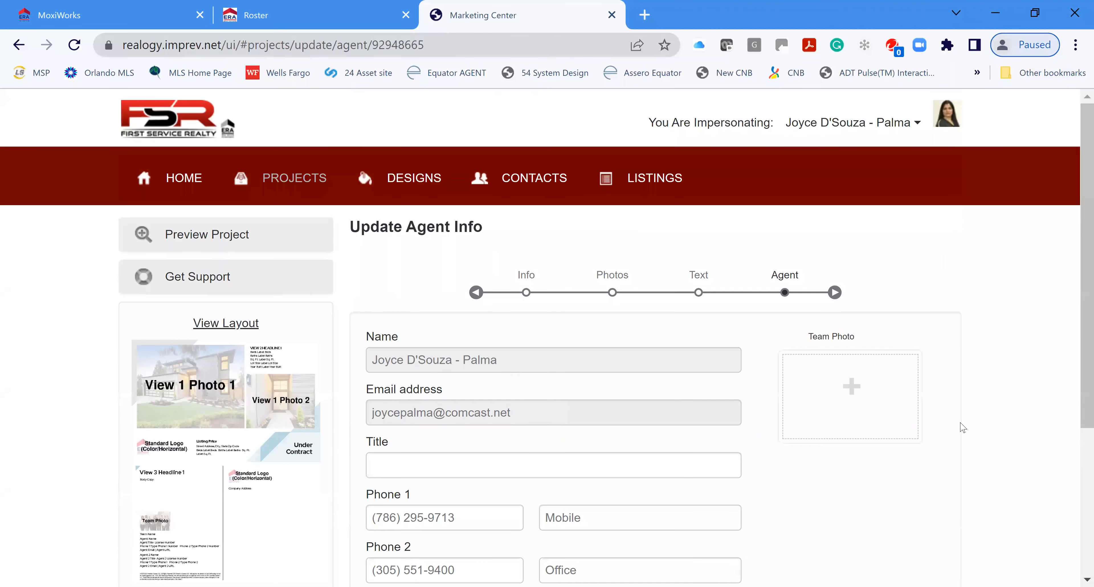
pyautogui.scroll(-4, 934, 483)
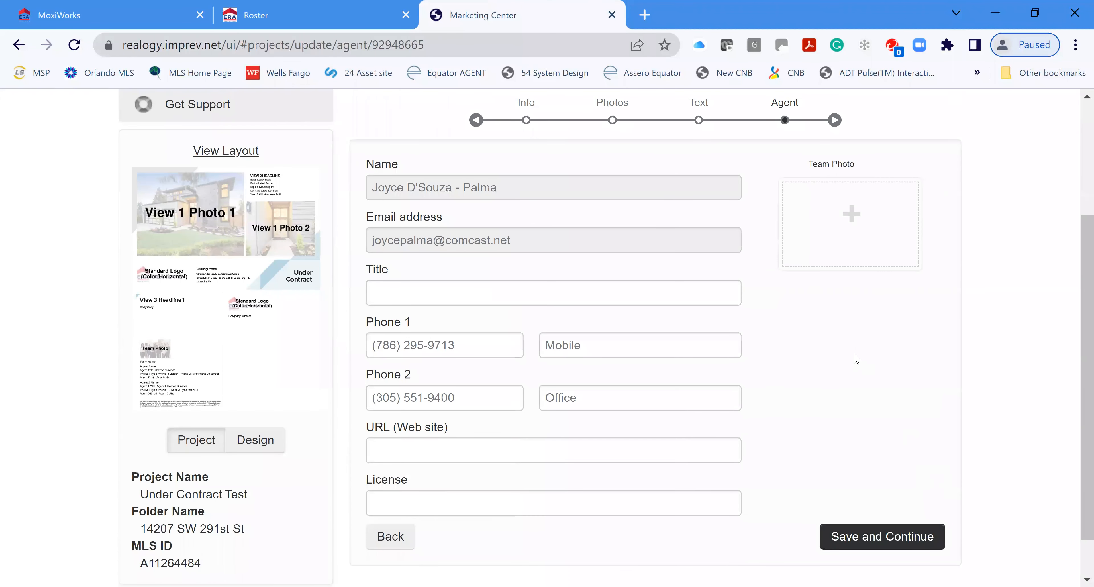
pyautogui.scroll(-1, 839, 434)
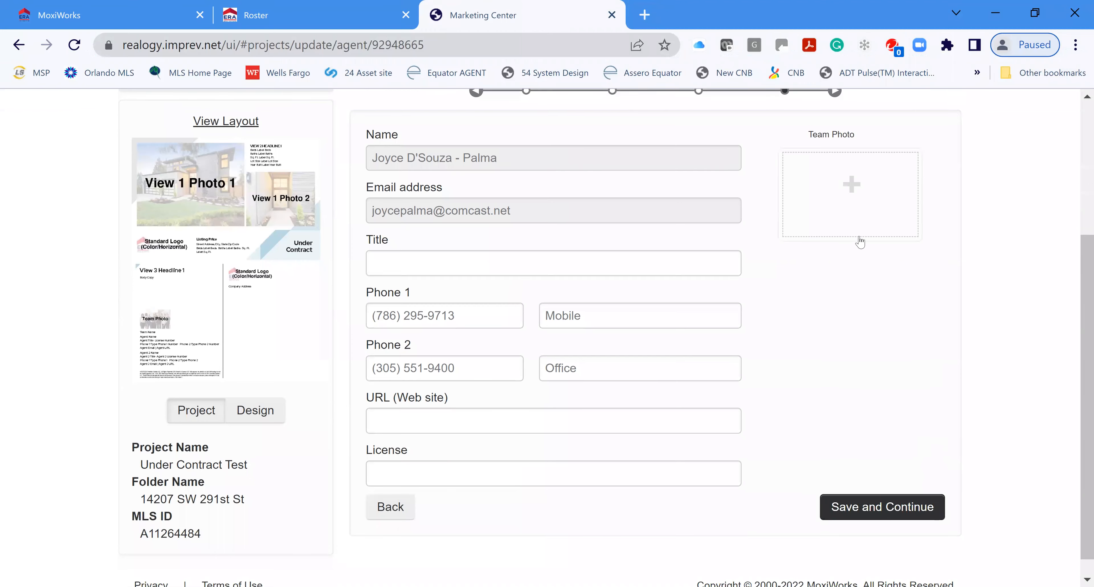
pyautogui.scroll(2, 860, 242)
pyautogui.scroll(-2, 853, 392)
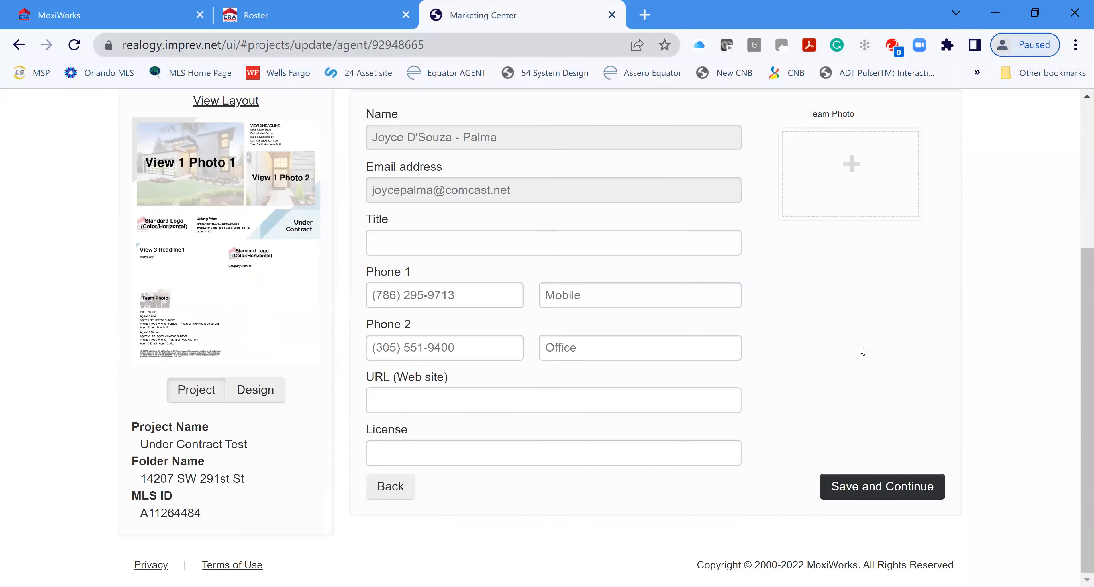
pyautogui.scroll(2, 833, 331)
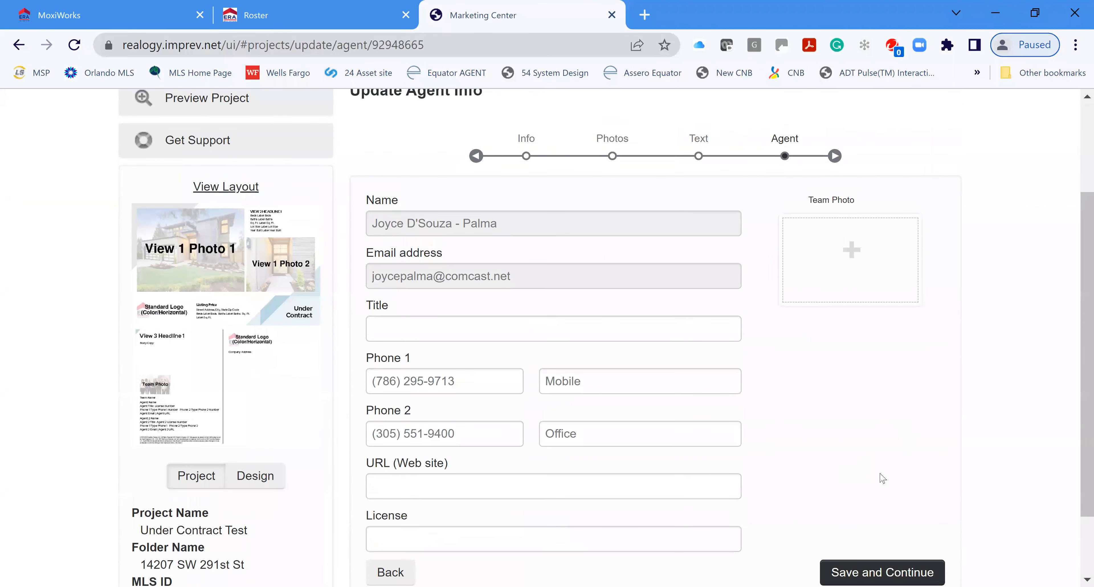
pyautogui.click(882, 572)
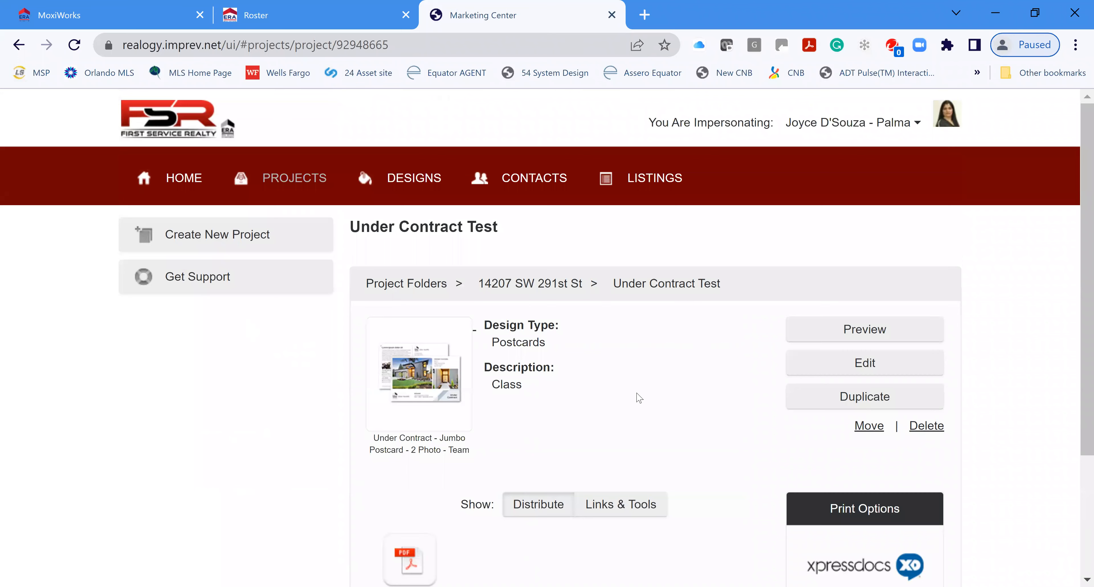
# Step: Open the postcard's PDF download options and choose the standard PDF
pyautogui.scroll(-2, 637, 395)
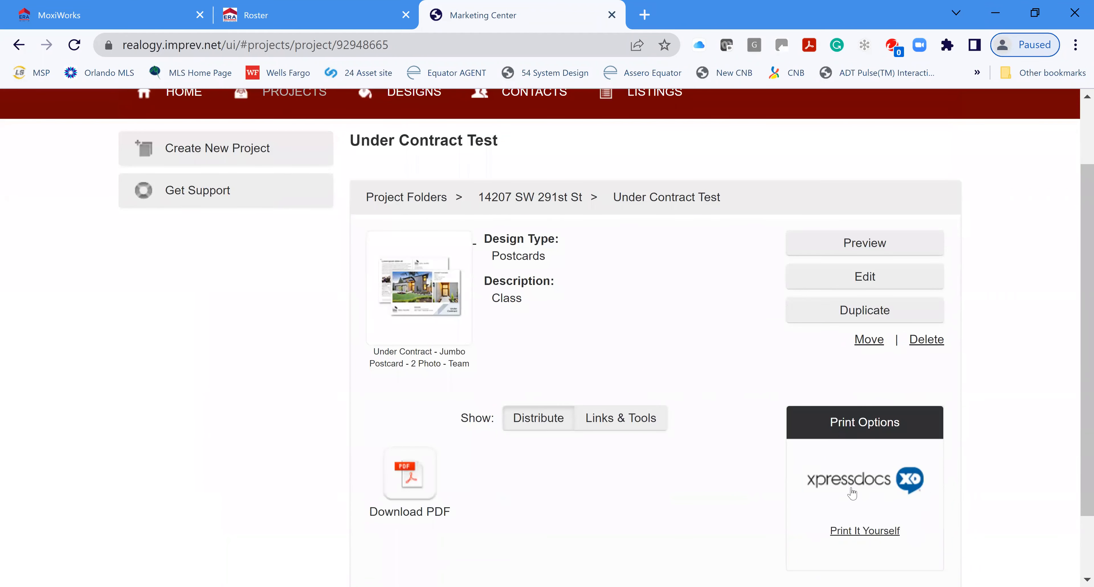
pyautogui.scroll(-2, 896, 431)
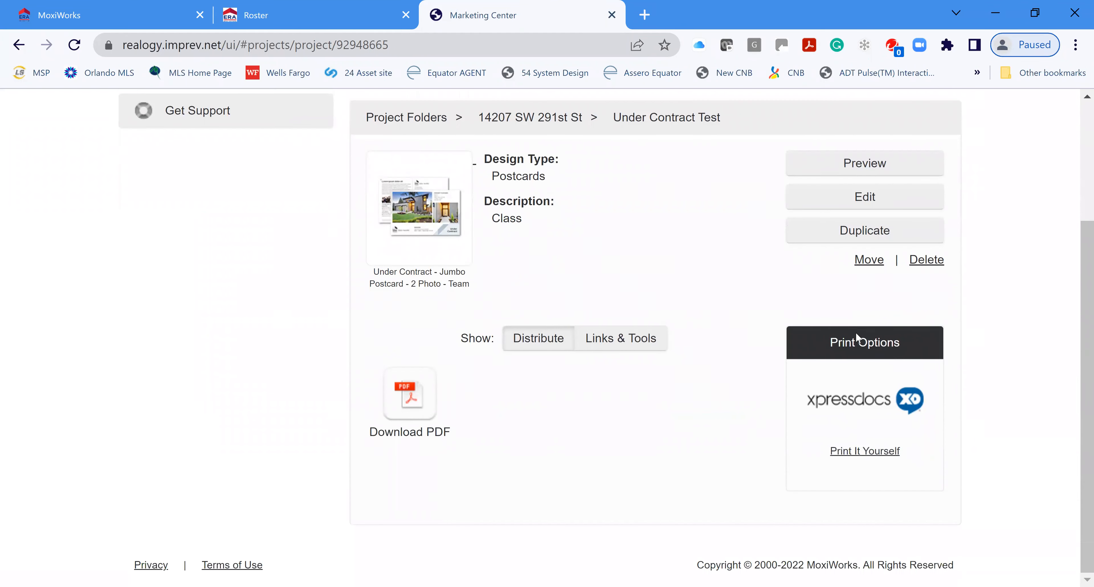
pyautogui.click(870, 452)
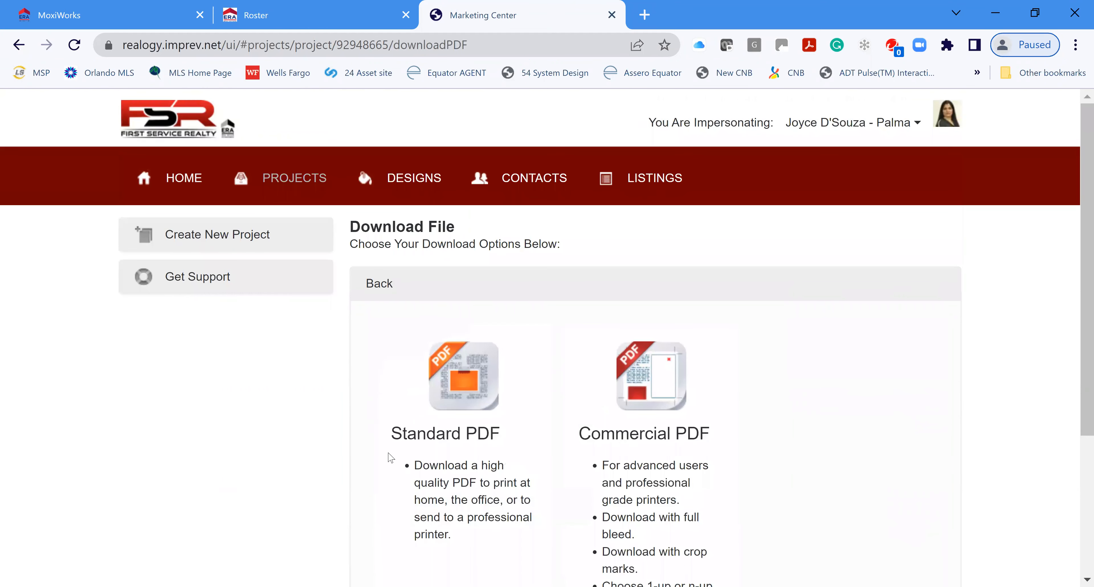
pyautogui.scroll(-2, 460, 233)
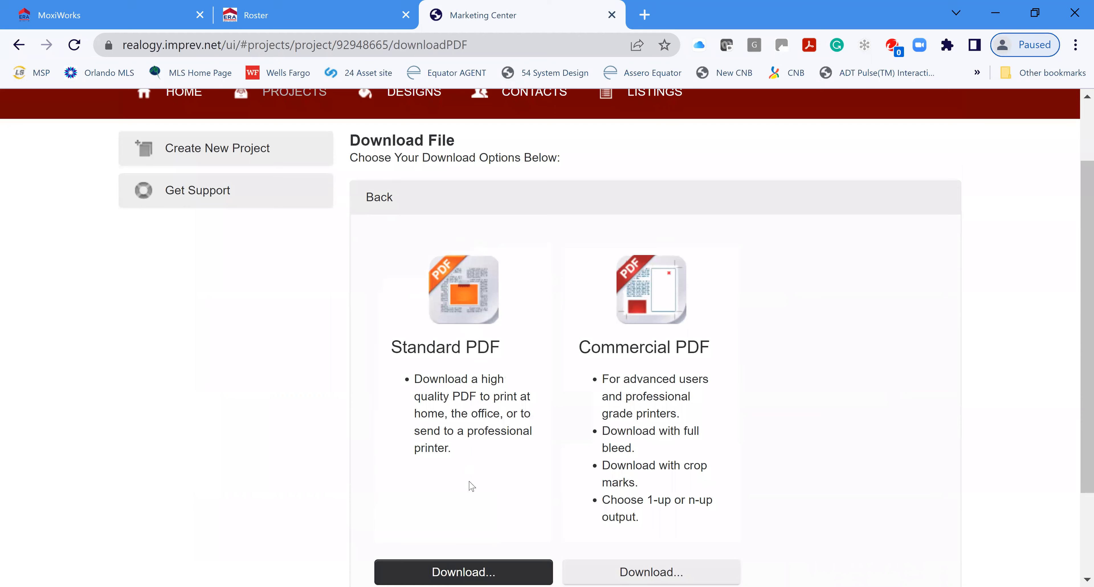
pyautogui.scroll(-2, 470, 485)
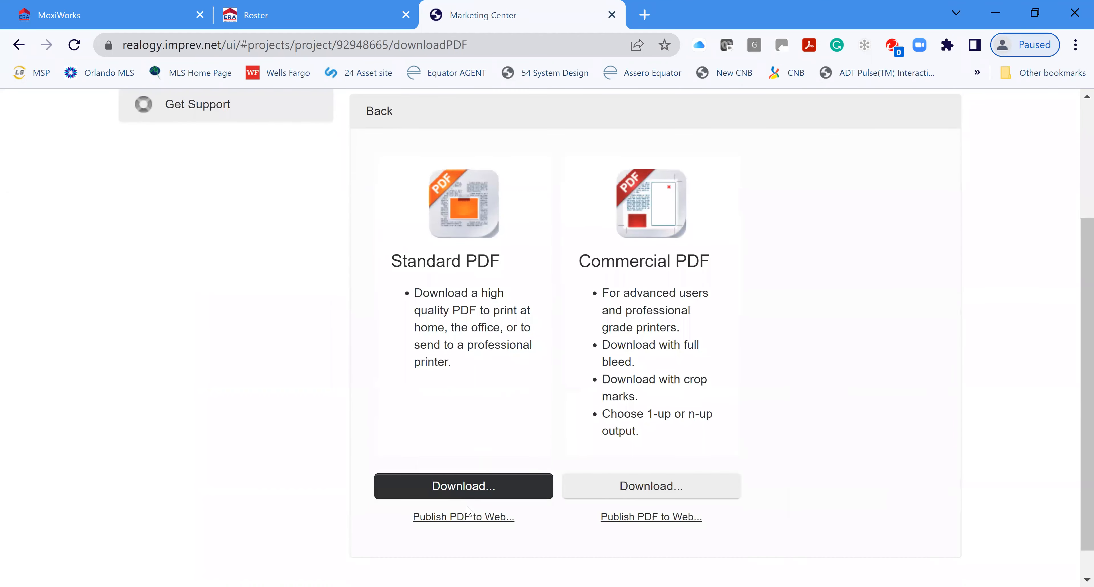
pyautogui.click(457, 486)
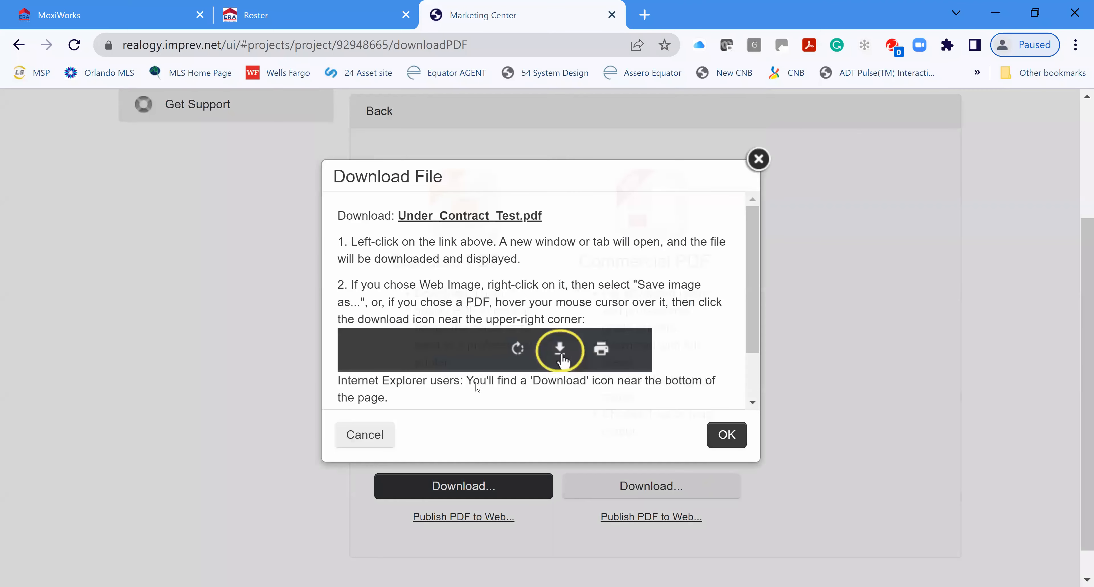
# Step: Dismiss the download instructions and go Back to the Under Contract Test project page
pyautogui.scroll(-3, 577, 290)
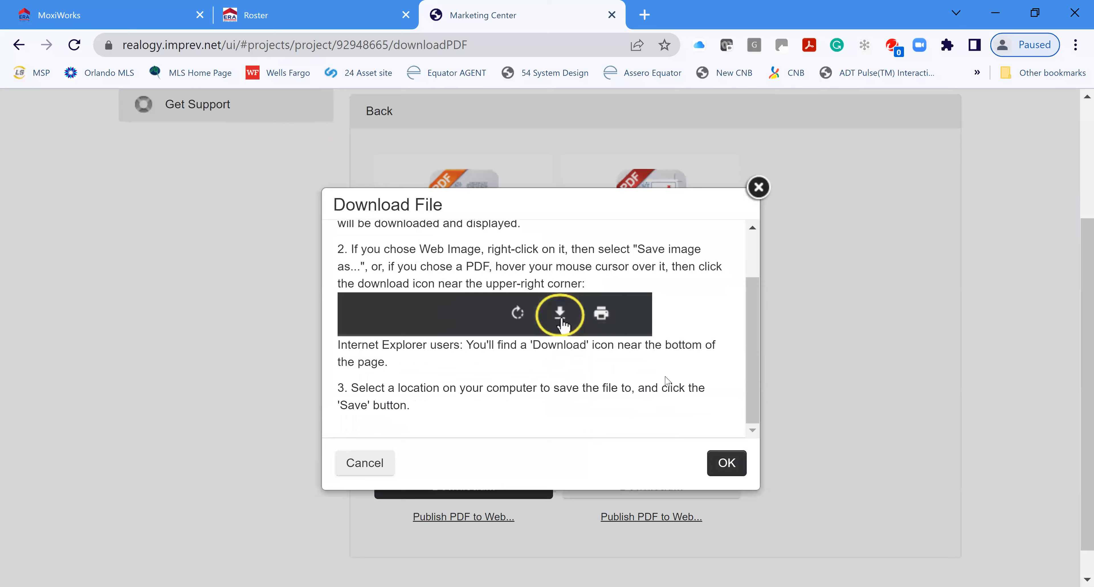
pyautogui.click(721, 472)
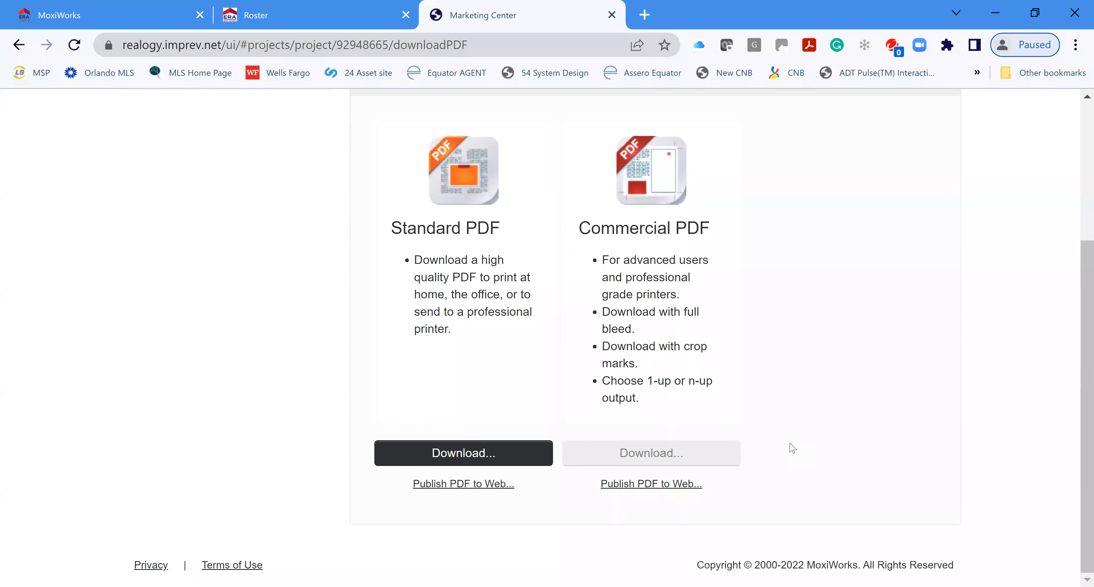
pyautogui.scroll(4, 795, 446)
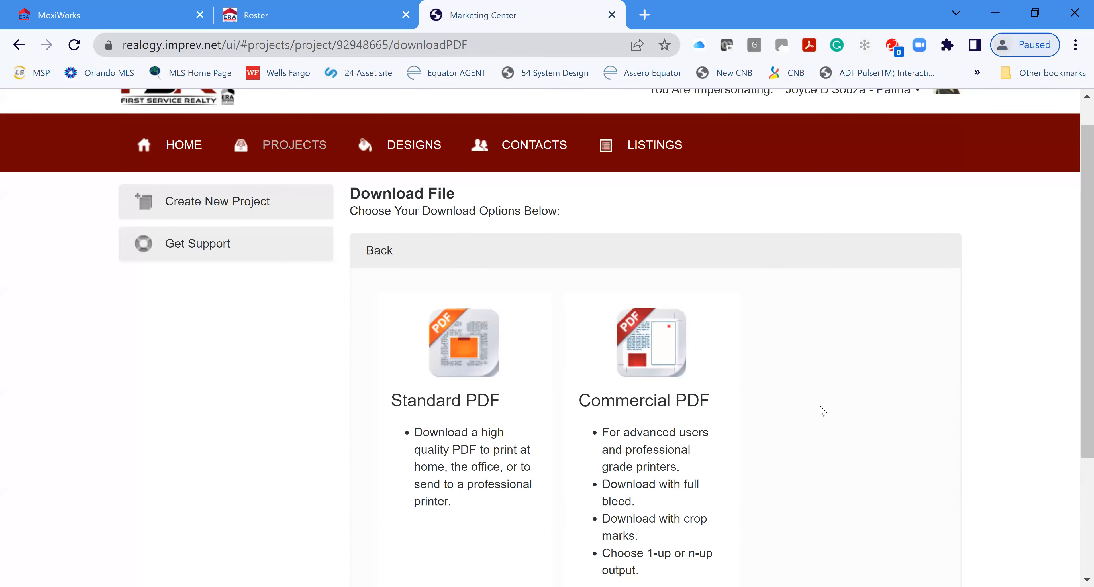
pyautogui.scroll(-4, 873, 442)
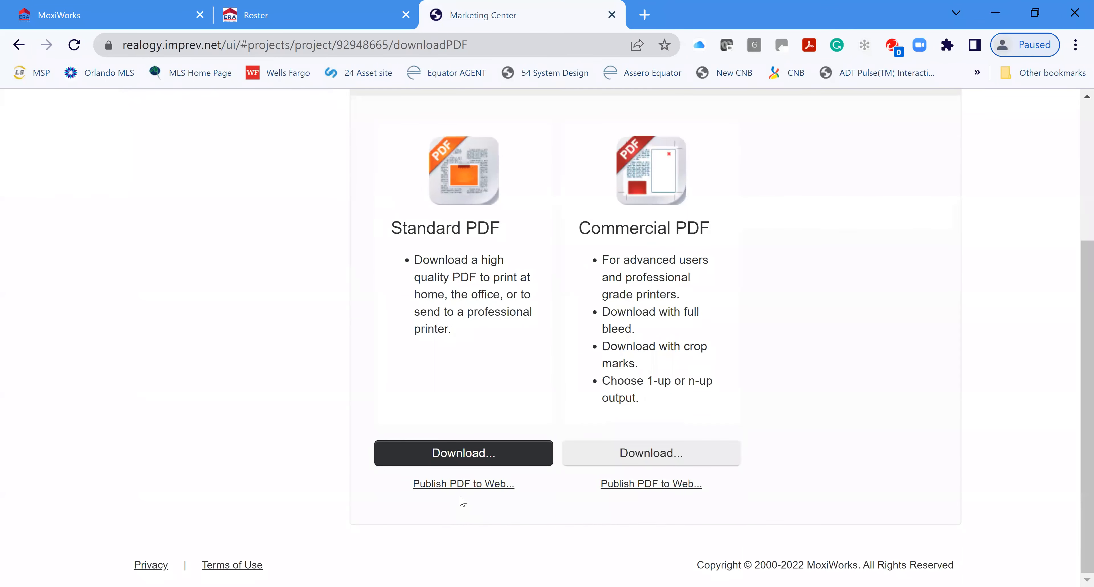
pyautogui.scroll(4, 396, 308)
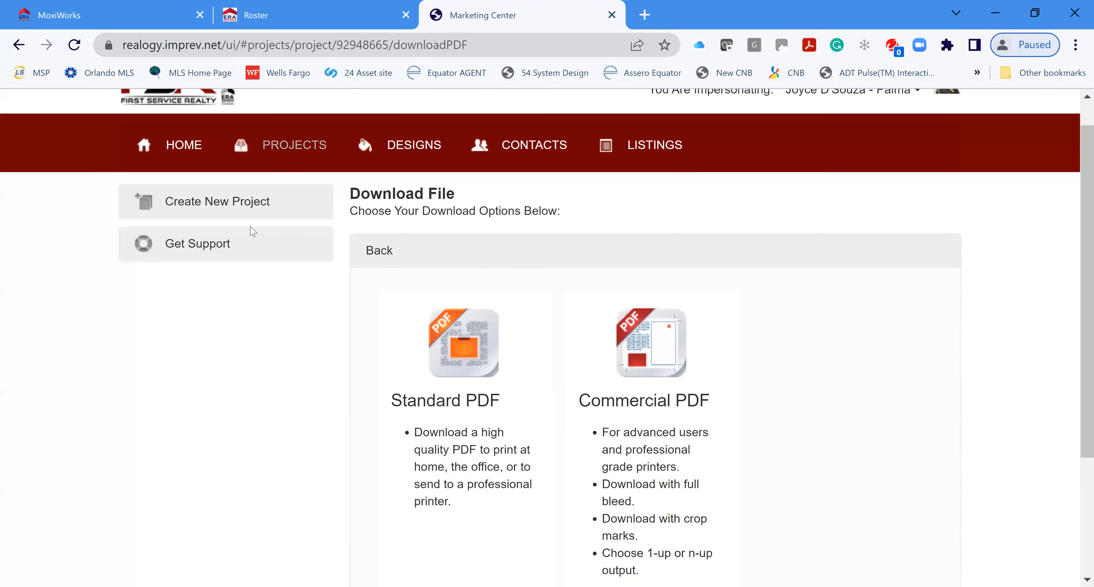
pyautogui.click(387, 252)
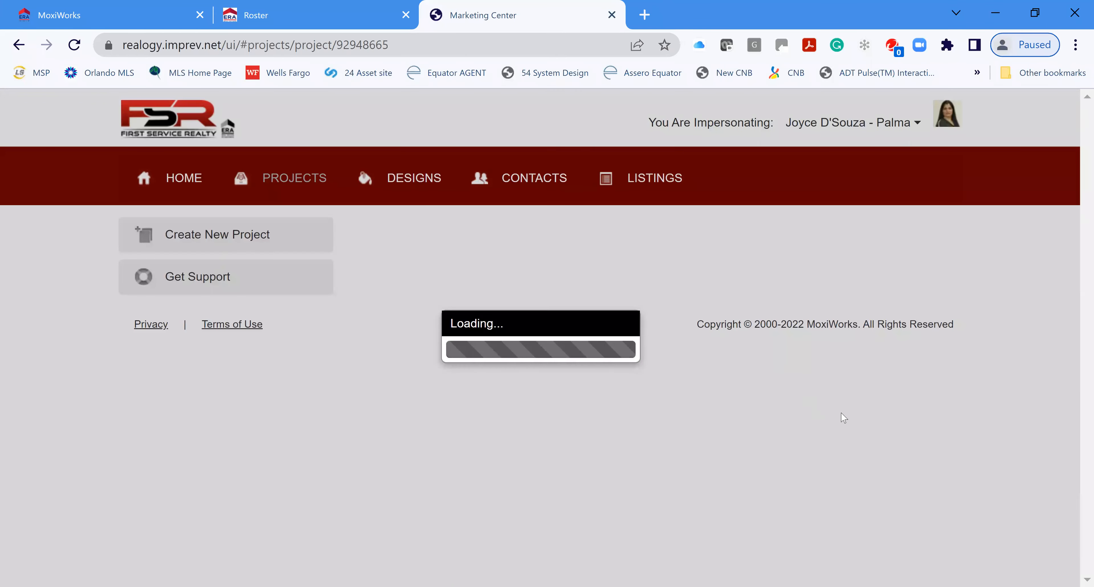
# Step: Choose xpressdocs under Print Options for the Under Contract Test postcard
pyautogui.scroll(-4, 990, 448)
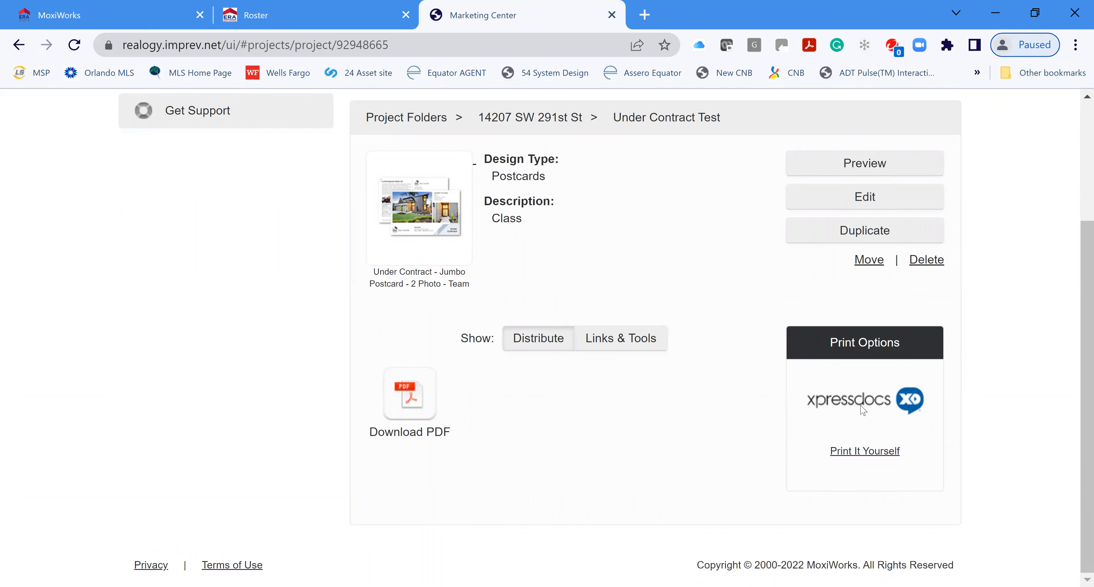
pyautogui.click(863, 409)
# Step: Accept the preview prompt, confirm the office, and review First Class Mail and Gloss Coating options
pyautogui.click(669, 400)
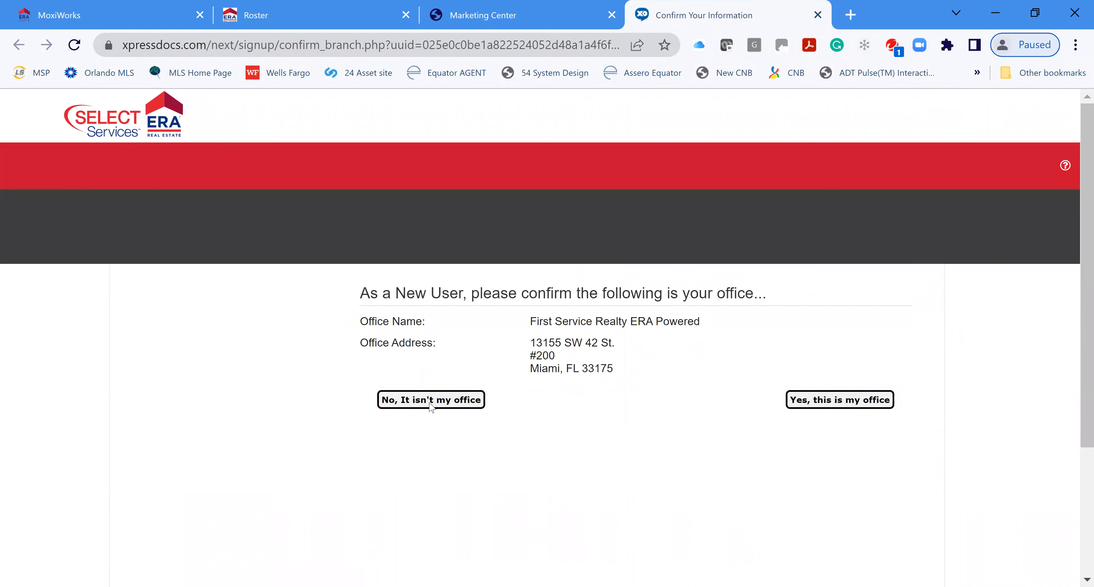
pyautogui.click(861, 405)
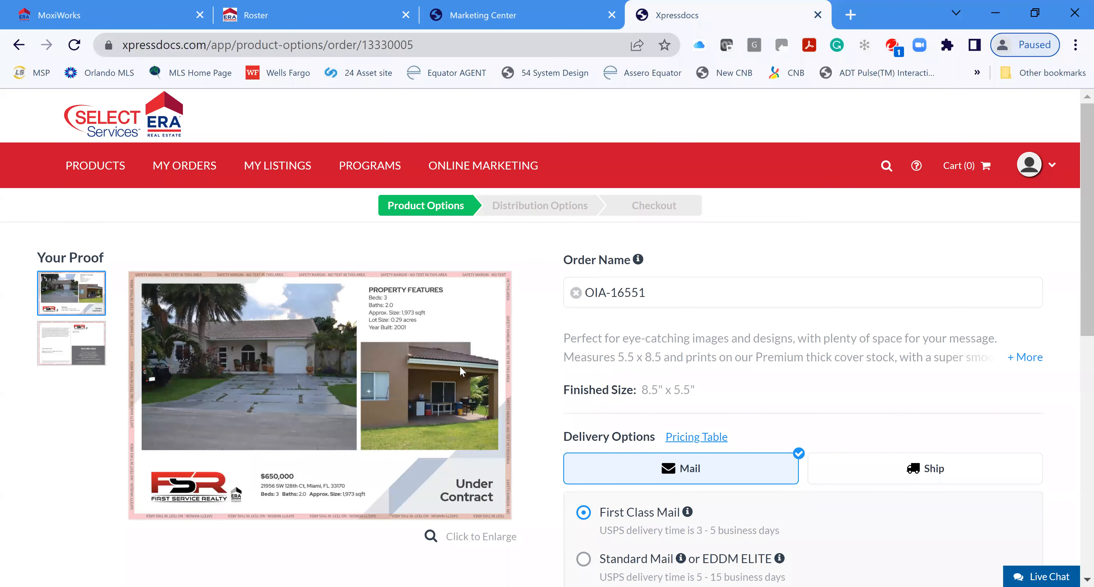
pyautogui.scroll(-2, 890, 429)
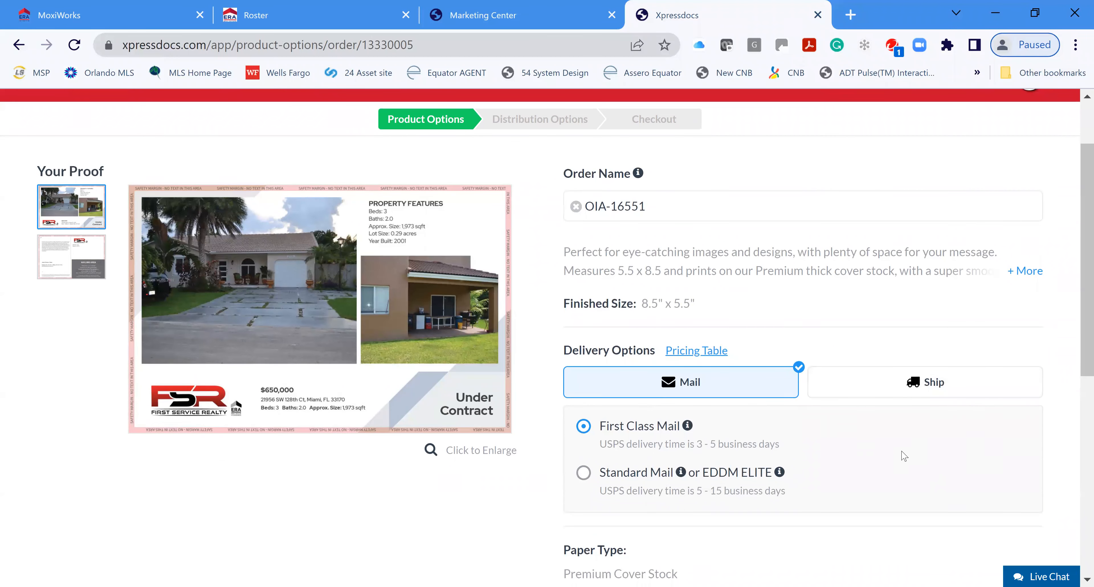
pyautogui.scroll(-2, 904, 456)
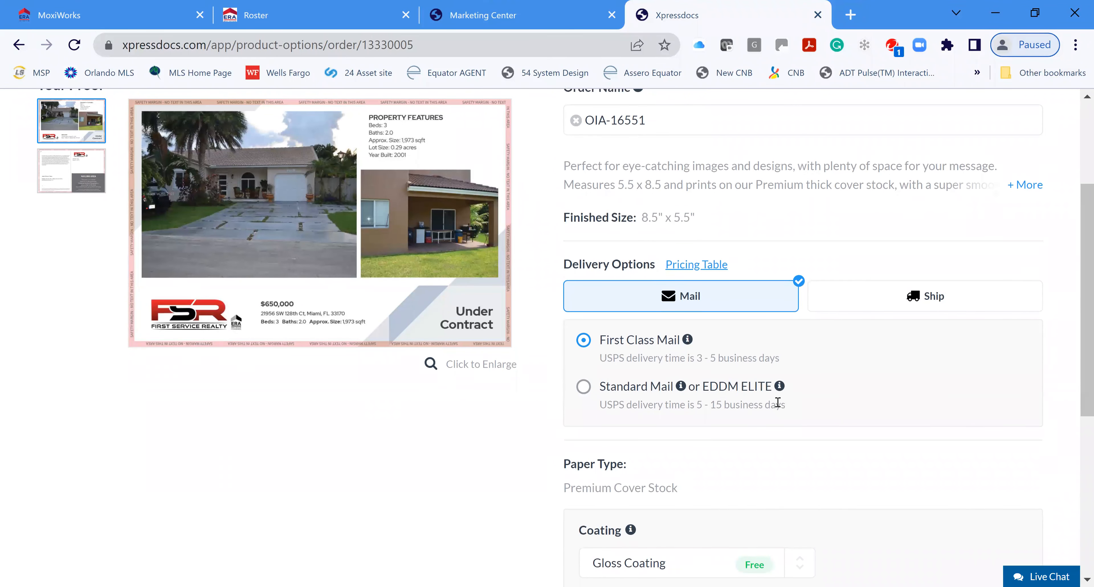
pyautogui.scroll(-5, 809, 410)
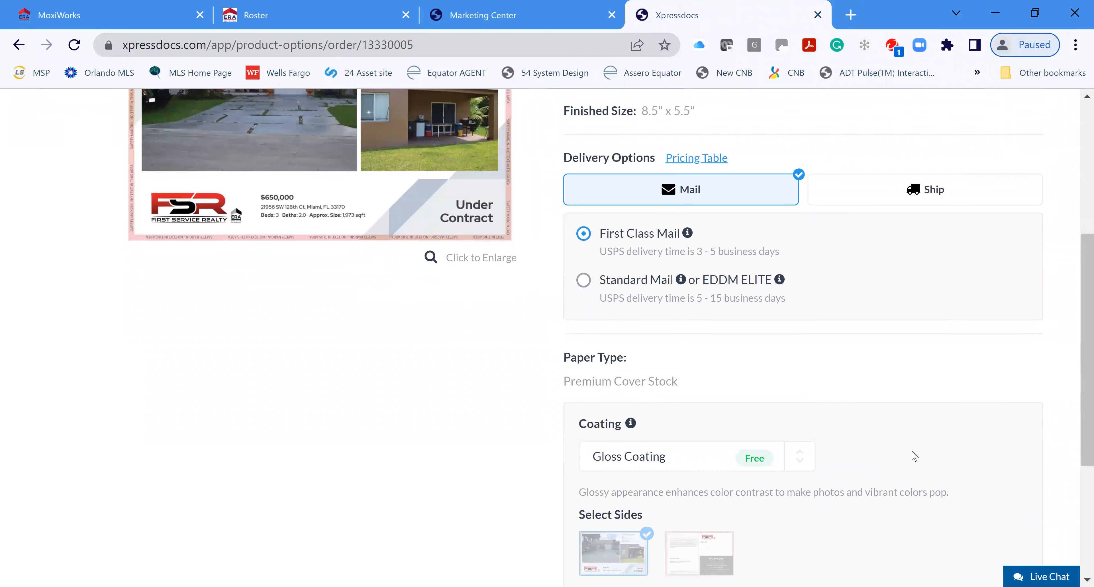
pyautogui.scroll(-3, 865, 424)
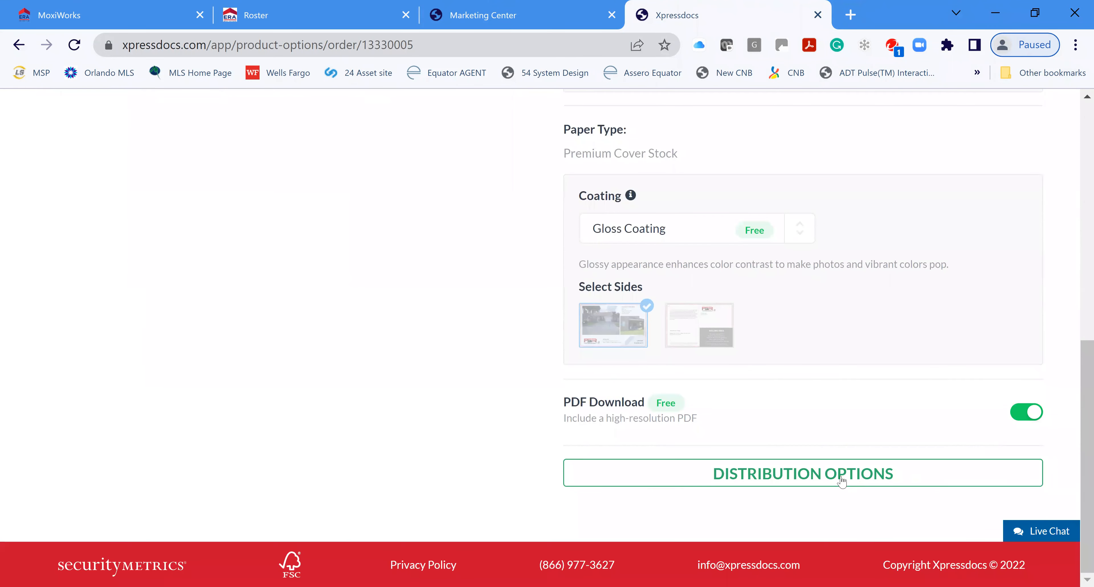
pyautogui.scroll(10, 840, 371)
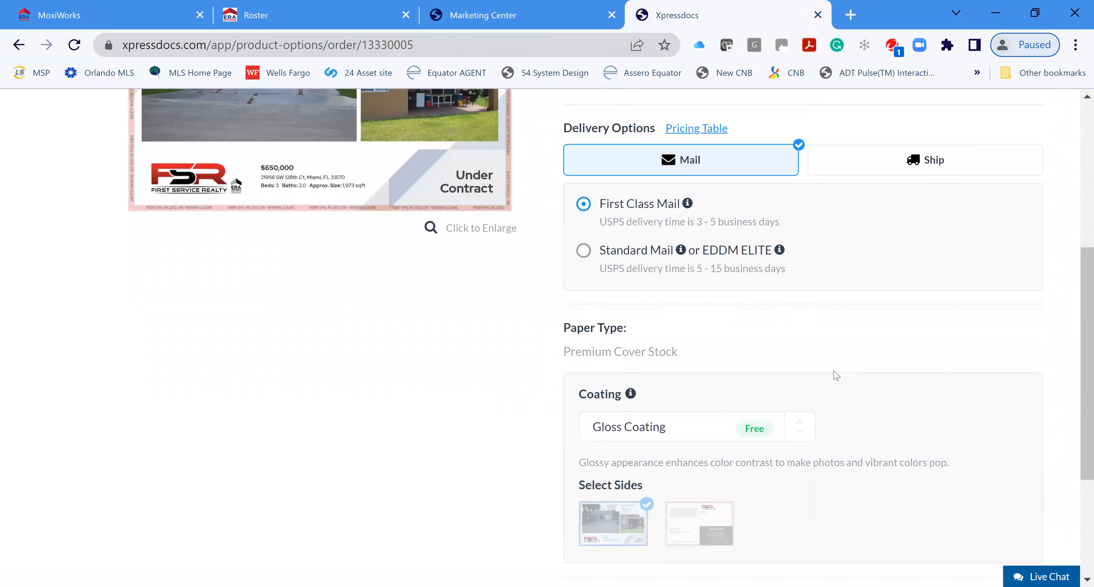
pyautogui.scroll(-10, 871, 433)
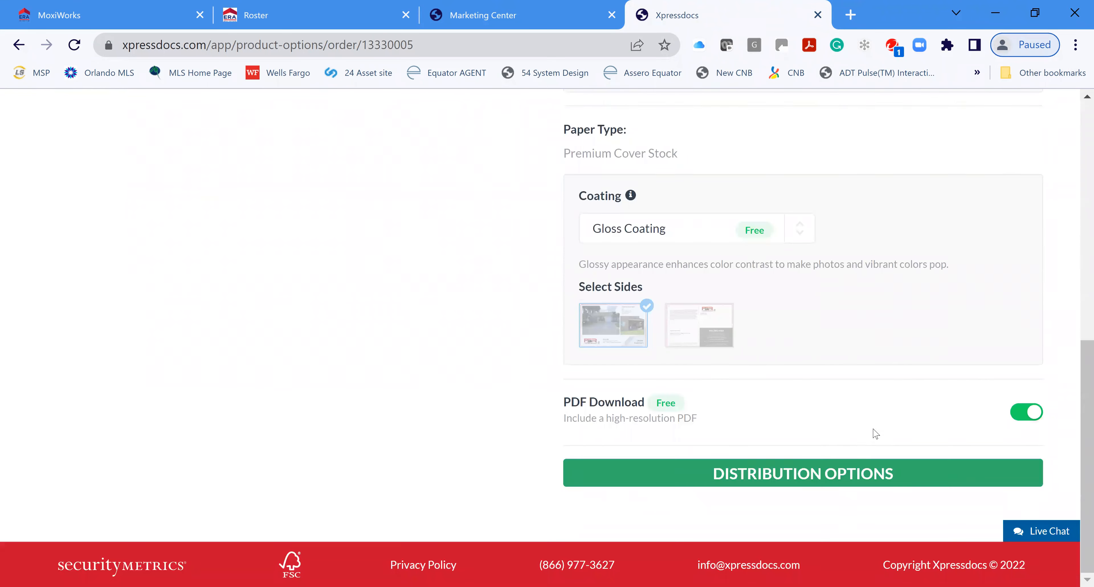
# Step: Continue to Distribution Options and bring up the Address Lists choices
pyautogui.click(825, 476)
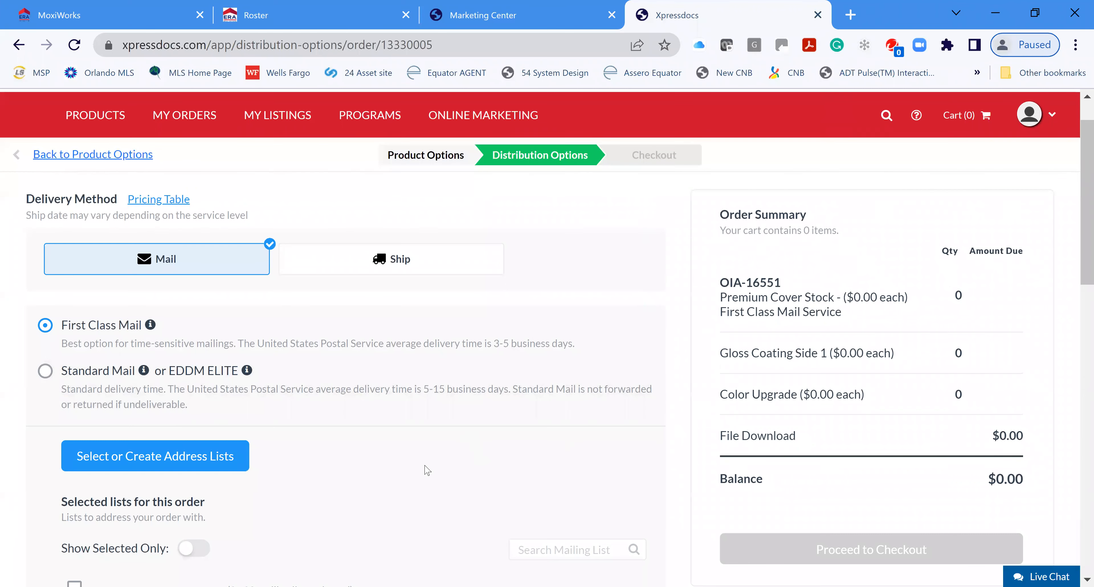
pyautogui.scroll(-2, 170, 444)
pyautogui.scroll(-2, 311, 419)
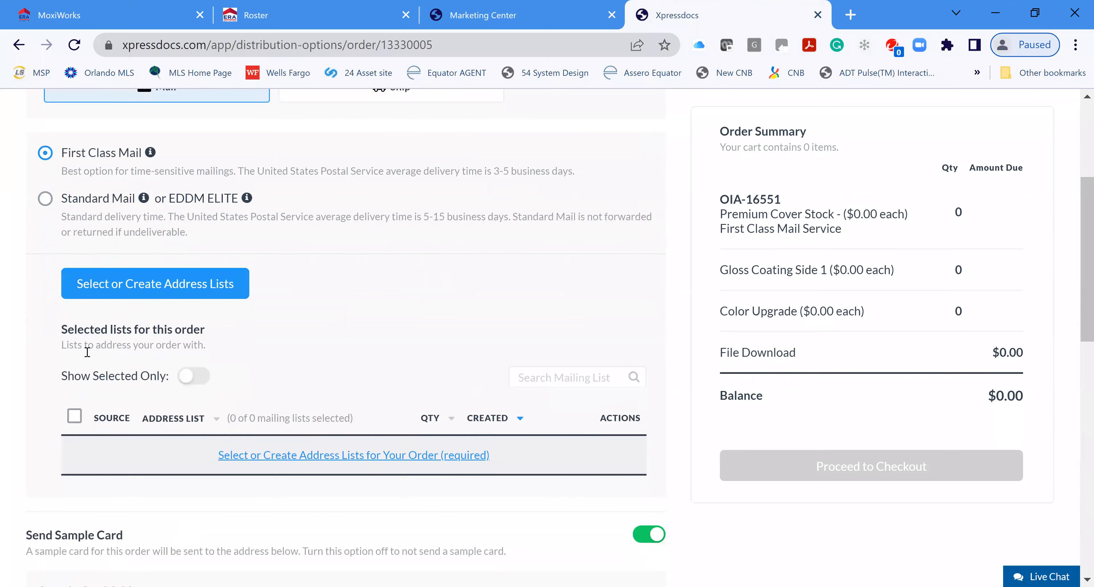
pyautogui.click(160, 284)
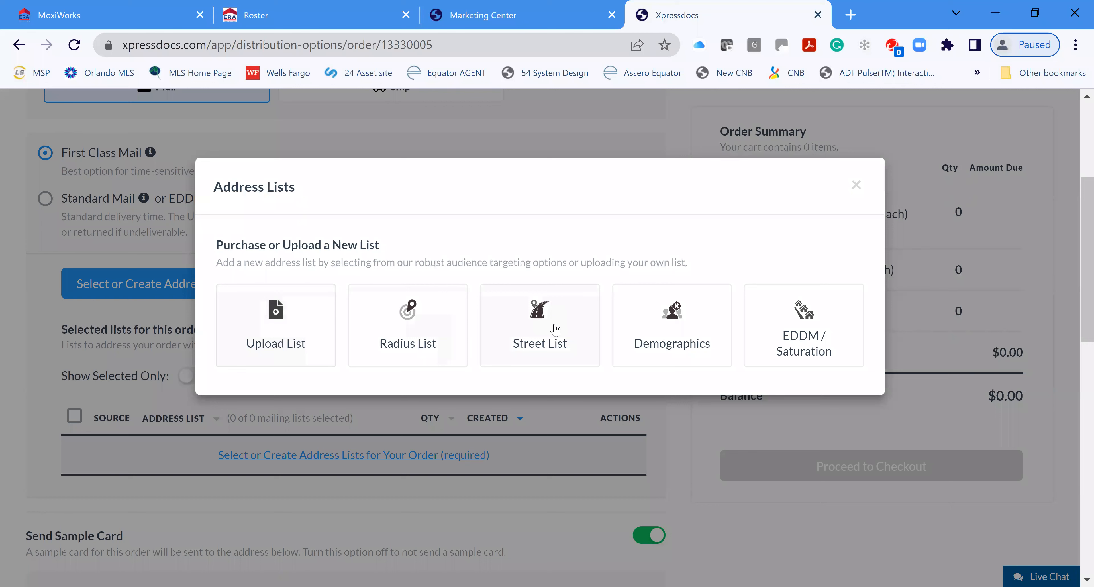
# Step: Search a Single Family Only radius list using the suggested office address and zip 331
pyautogui.click(409, 331)
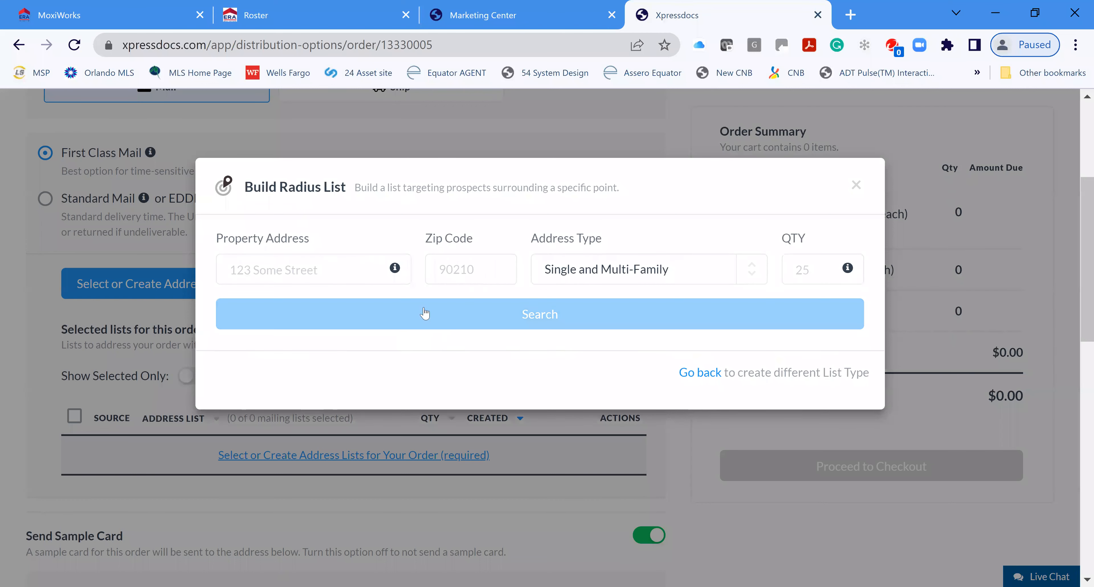
pyautogui.click(327, 272)
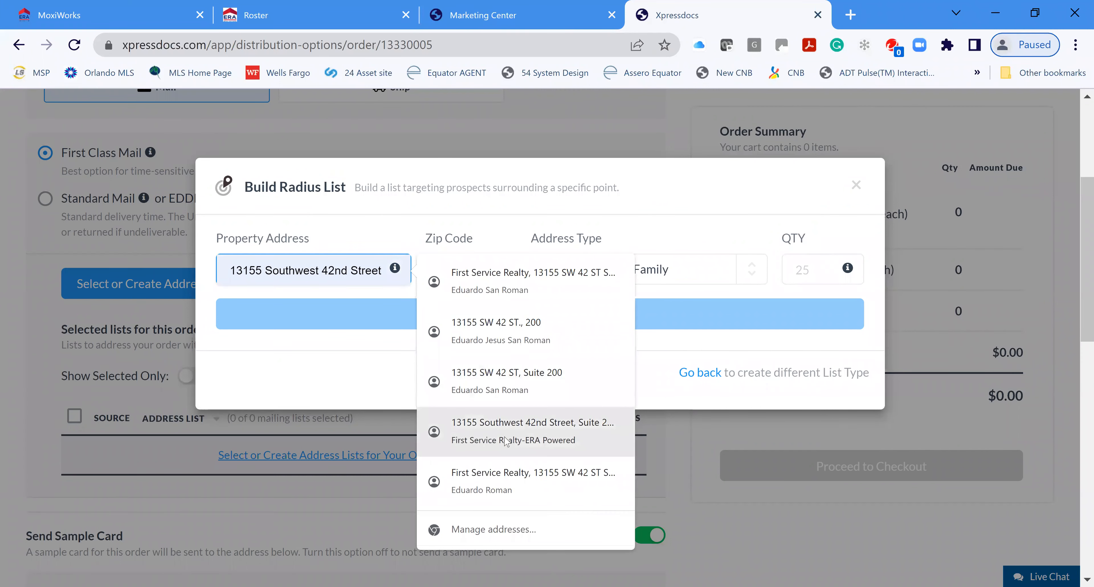
pyautogui.click(546, 332)
pyautogui.click(463, 281)
pyautogui.write('33175')
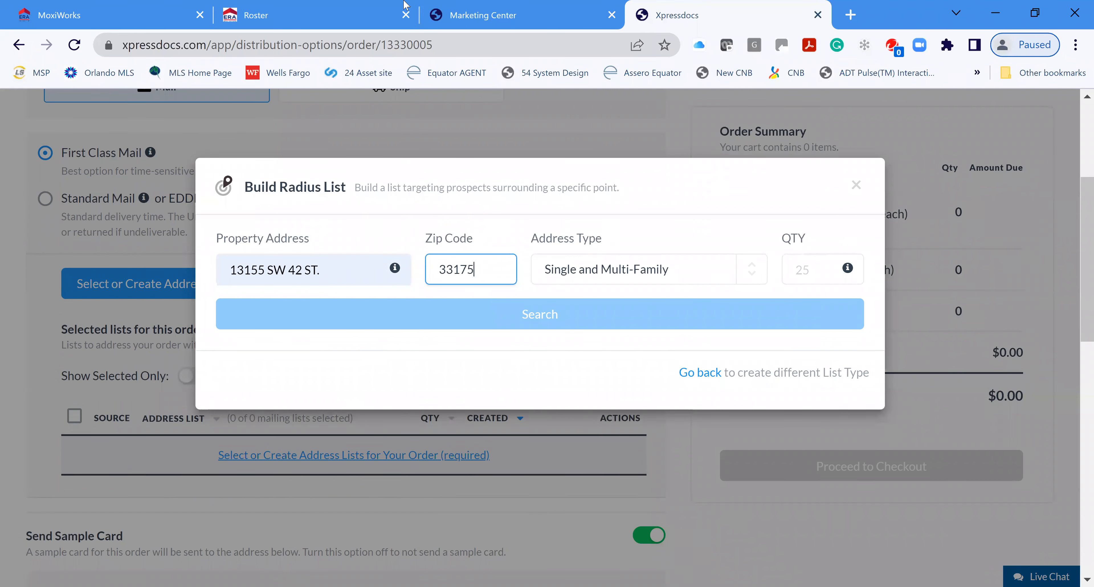
pyautogui.click(755, 282)
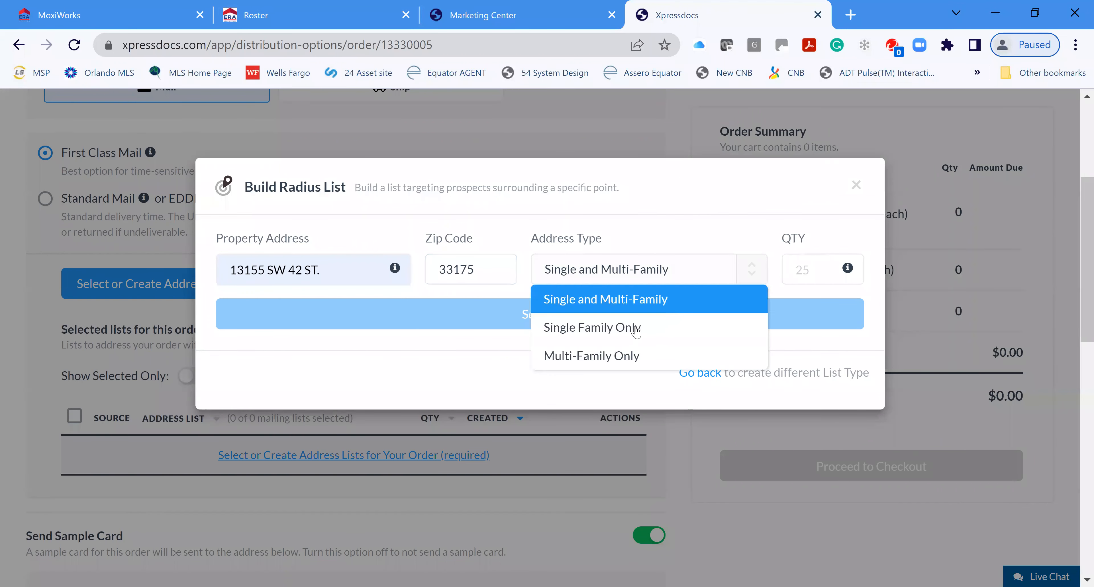
pyautogui.click(625, 335)
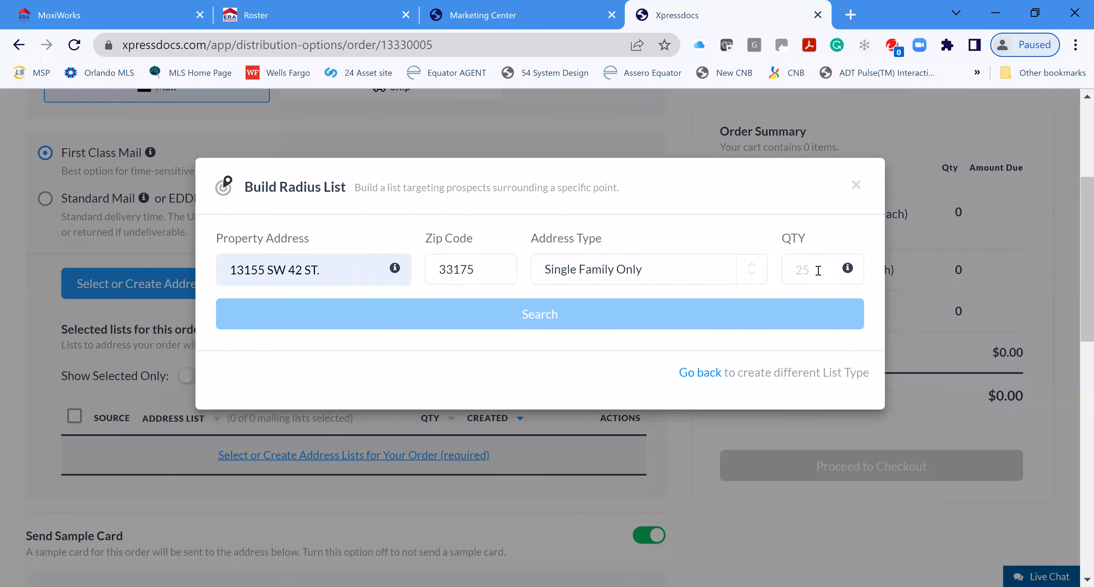
pyautogui.click(549, 322)
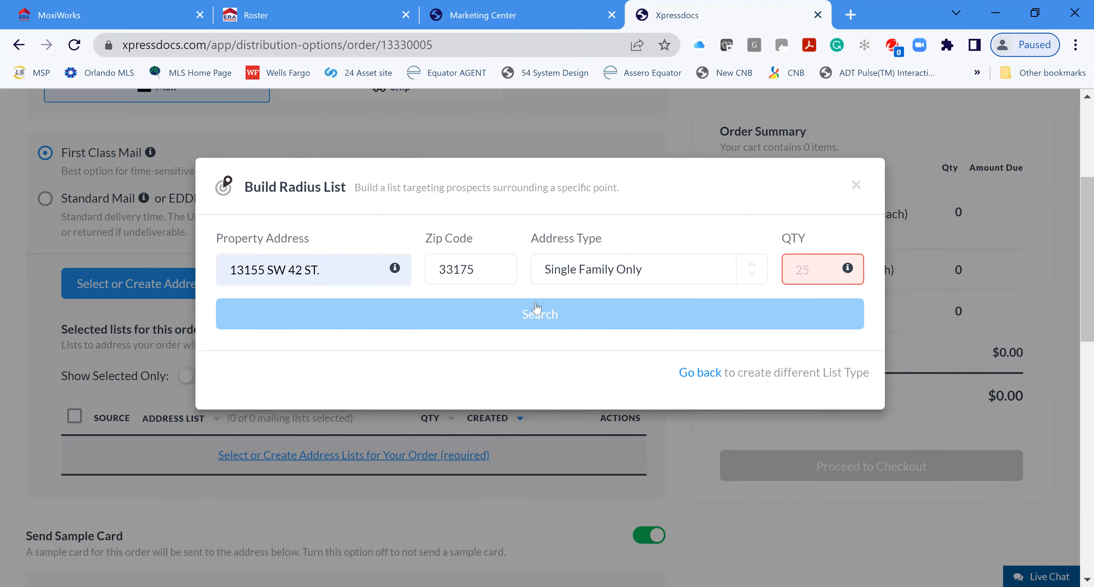
# Step: Remove the trailing period from the property address, then close the Build Radius List dialog
pyautogui.click(345, 271)
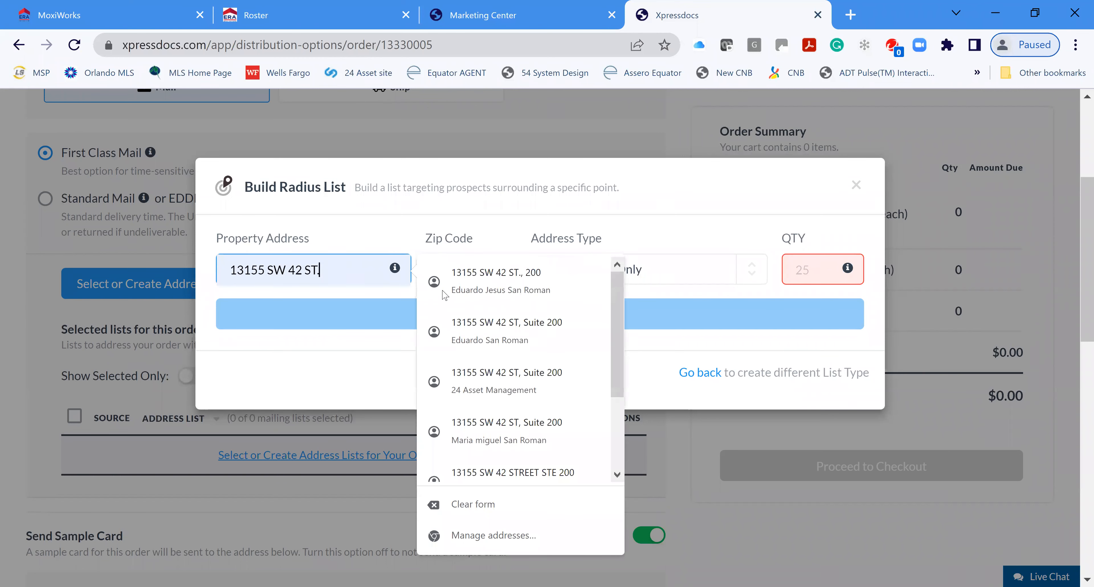
pyautogui.press('BackSpace')
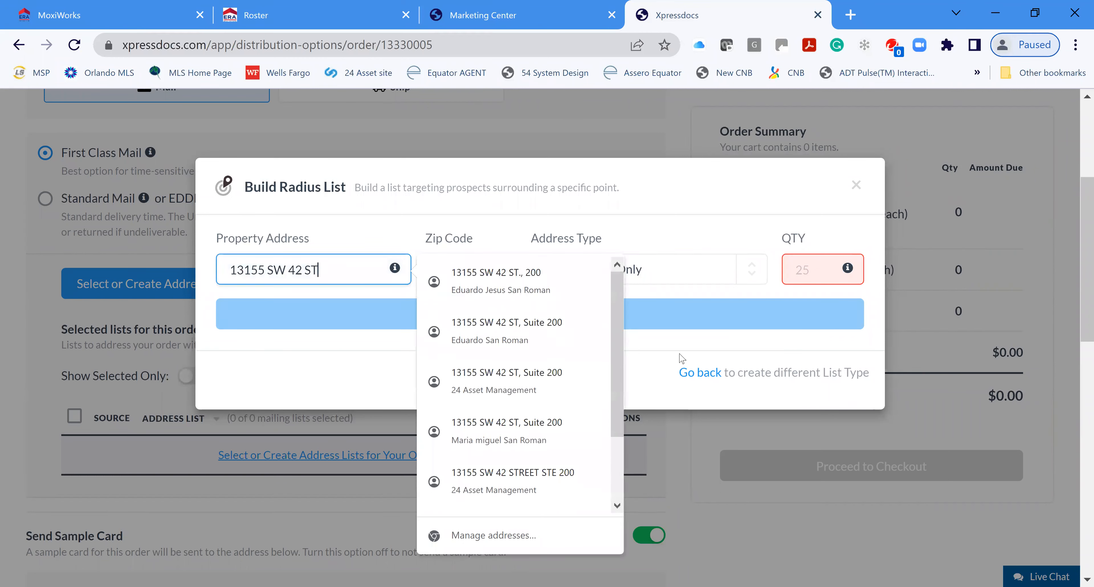
pyautogui.click(667, 323)
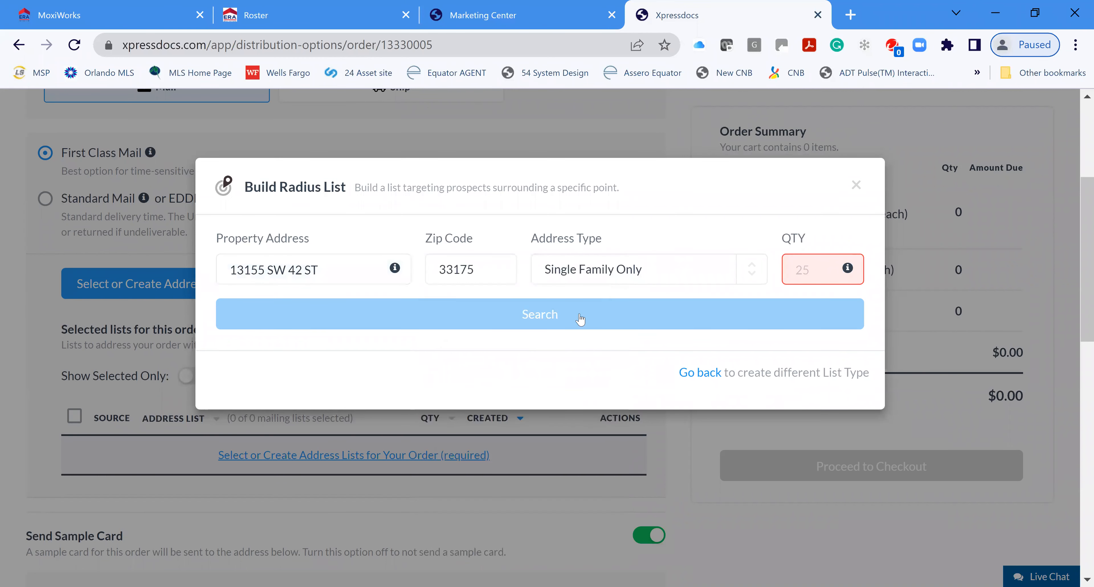
pyautogui.tripleClick(353, 271)
pyautogui.moveTo(353, 271); pyautogui.dragTo(176, 6)
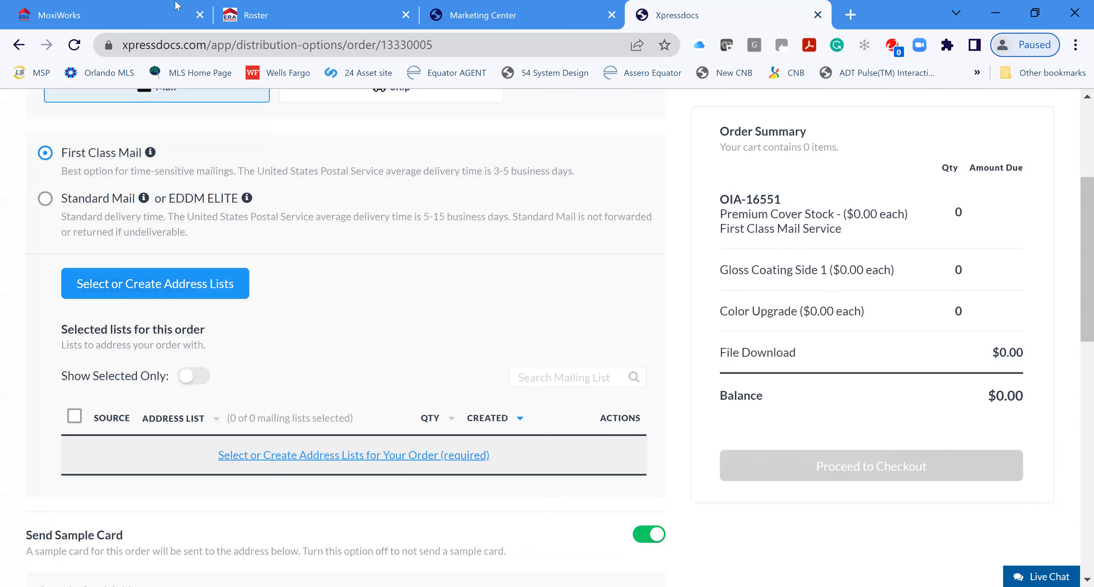
pyautogui.click(155, 286)
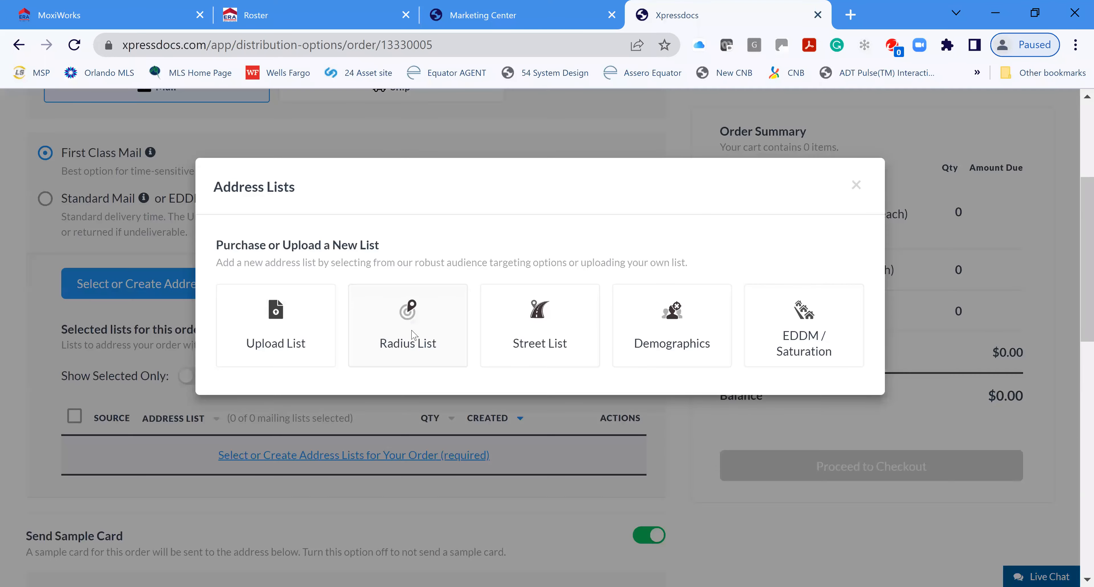
pyautogui.click(407, 332)
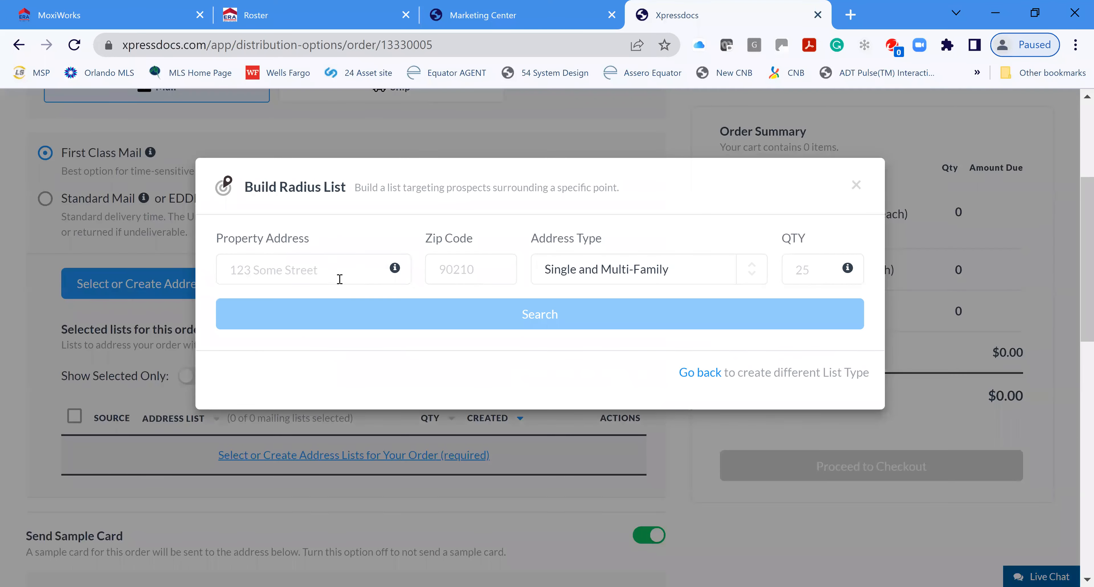
pyautogui.click(326, 274)
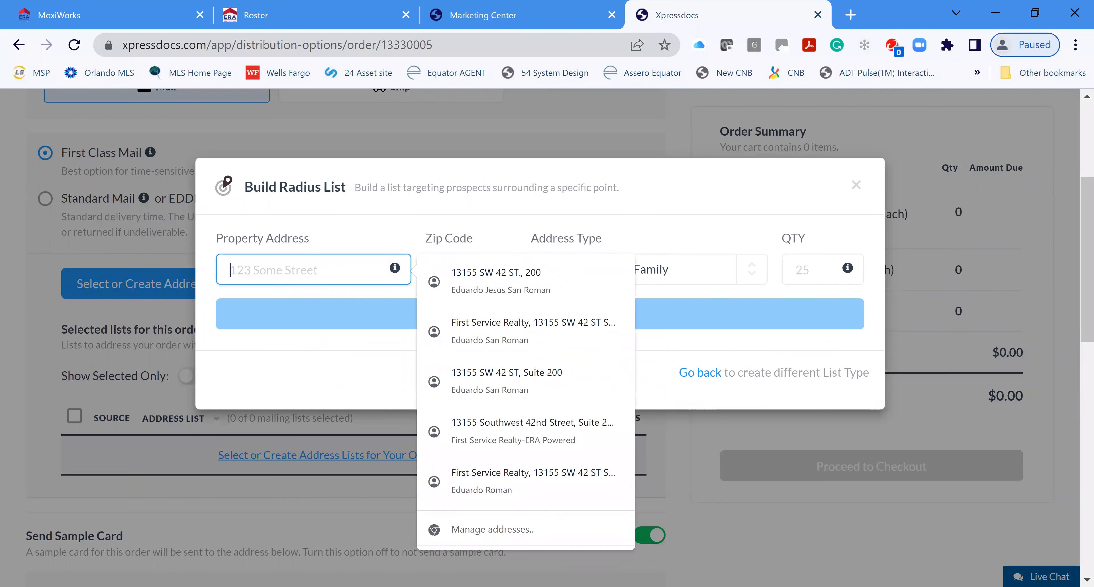
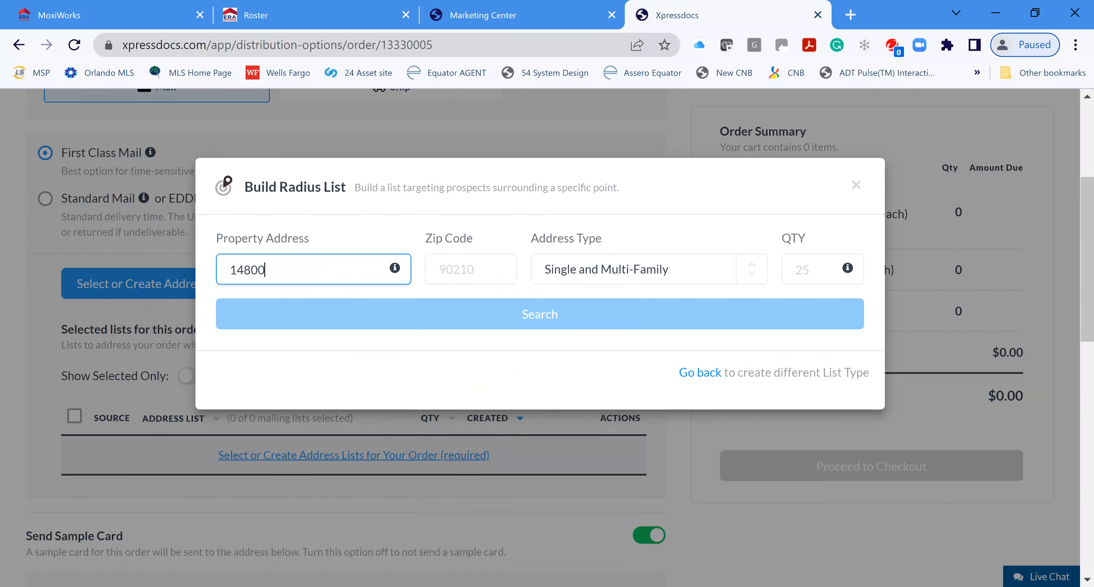
pyautogui.press('Tab')
pyautogui.write('3319')
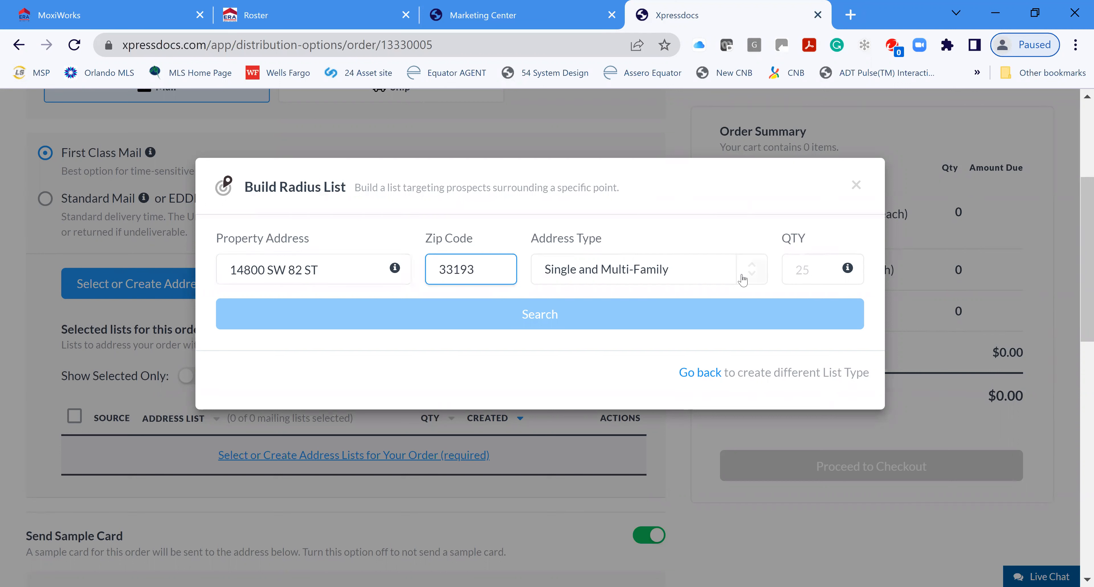
pyautogui.click(751, 282)
pyautogui.click(586, 326)
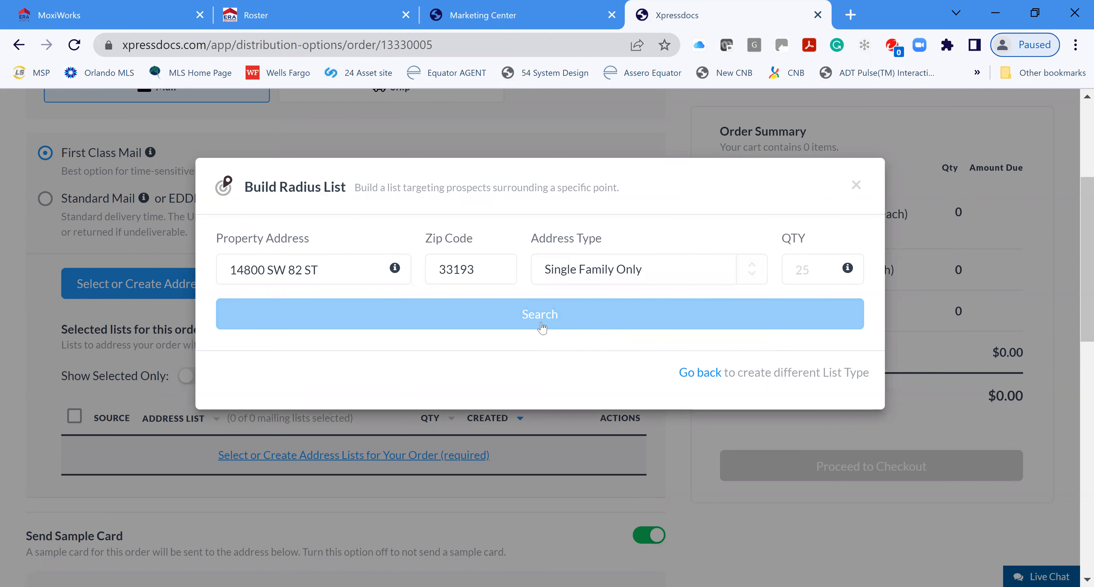
pyautogui.click(535, 318)
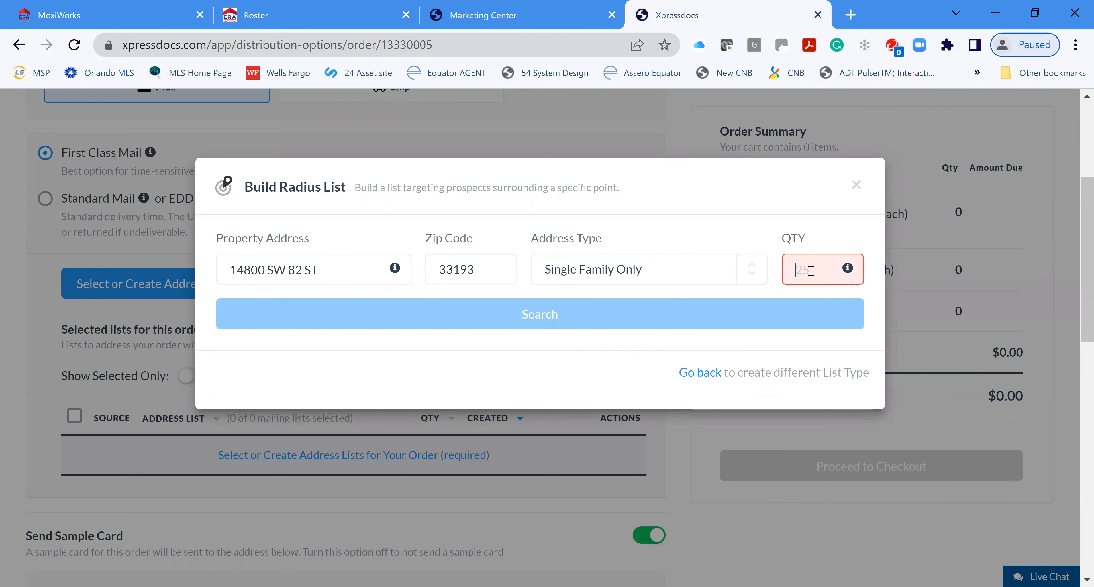
pyautogui.write('25')
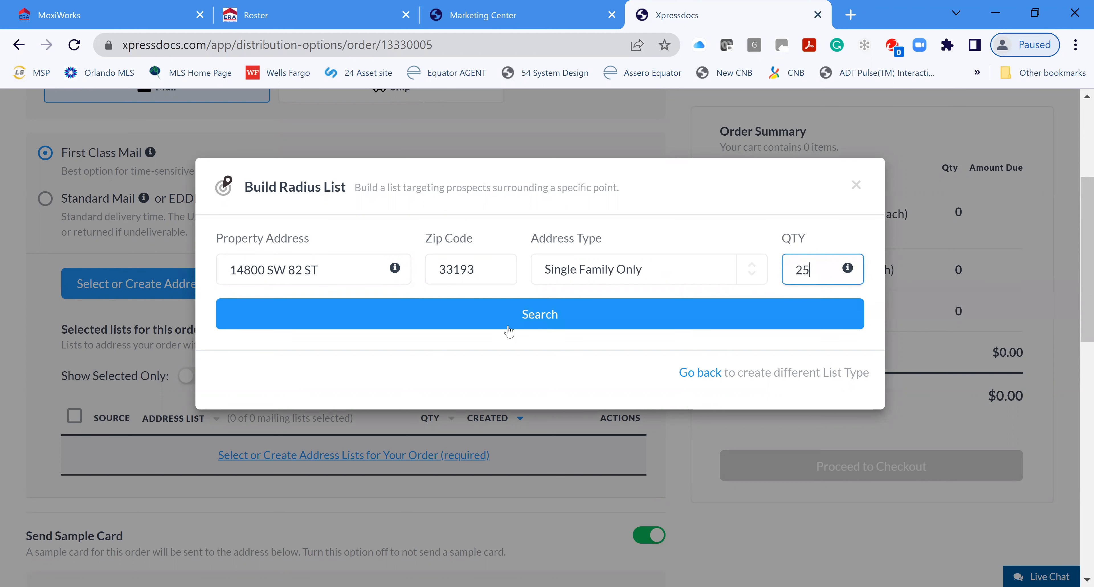
pyautogui.click(540, 315)
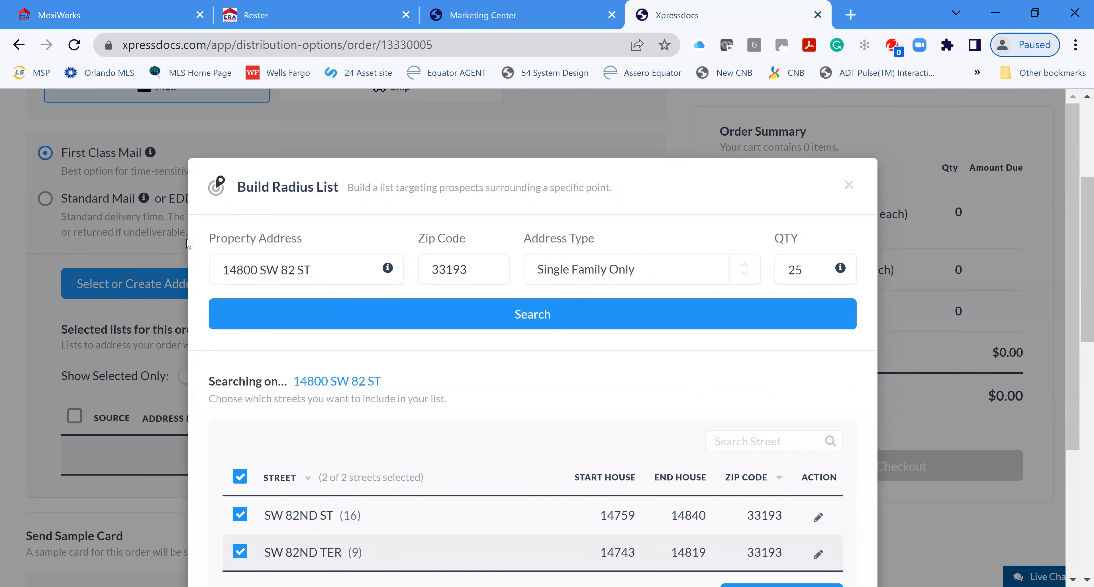
# Step: Keep SW 82ND ST (16) and SW 82ND TER (9) checked and move to finalizing
pyautogui.scroll(-3, 520, 423)
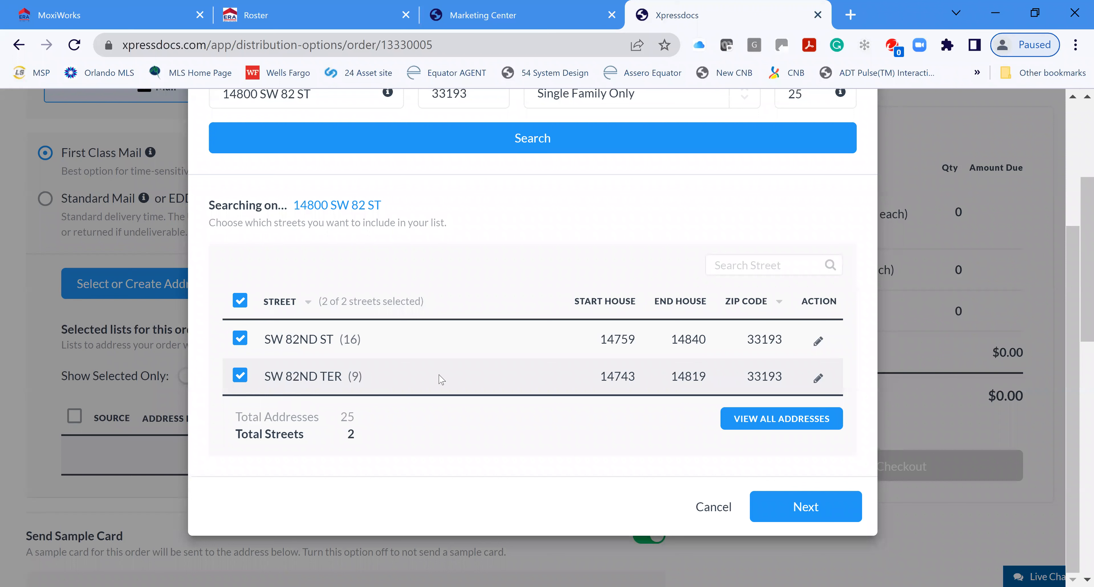
pyautogui.scroll(-2, 478, 374)
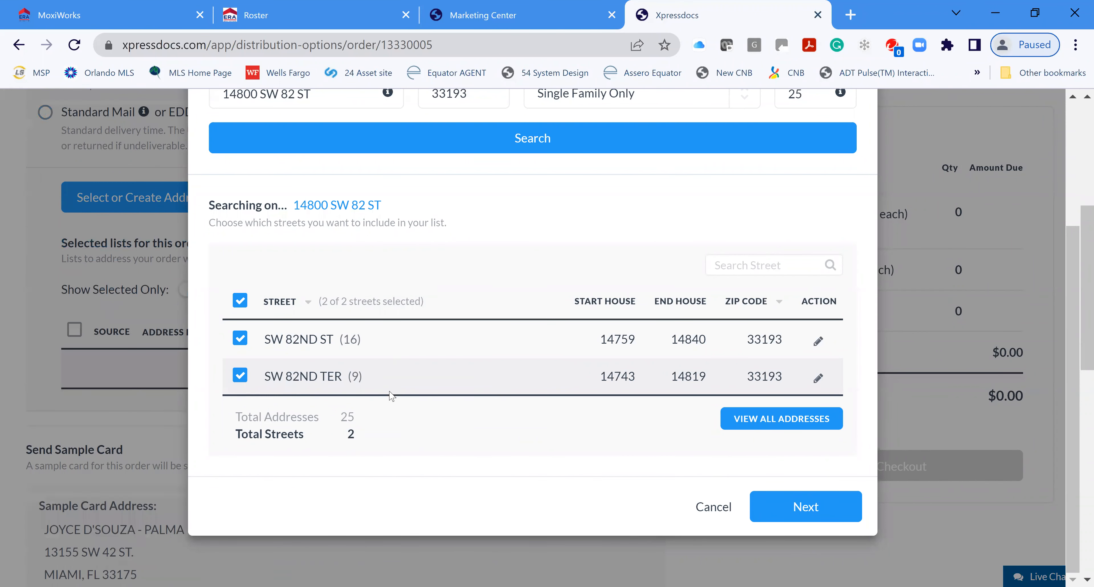
pyautogui.click(782, 510)
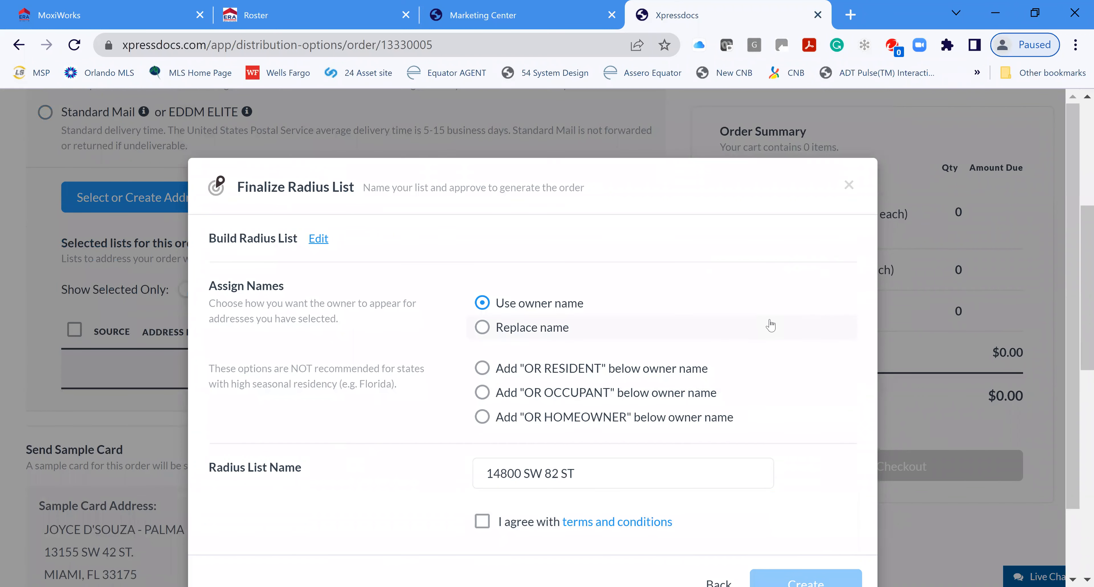
pyautogui.scroll(-2, 767, 321)
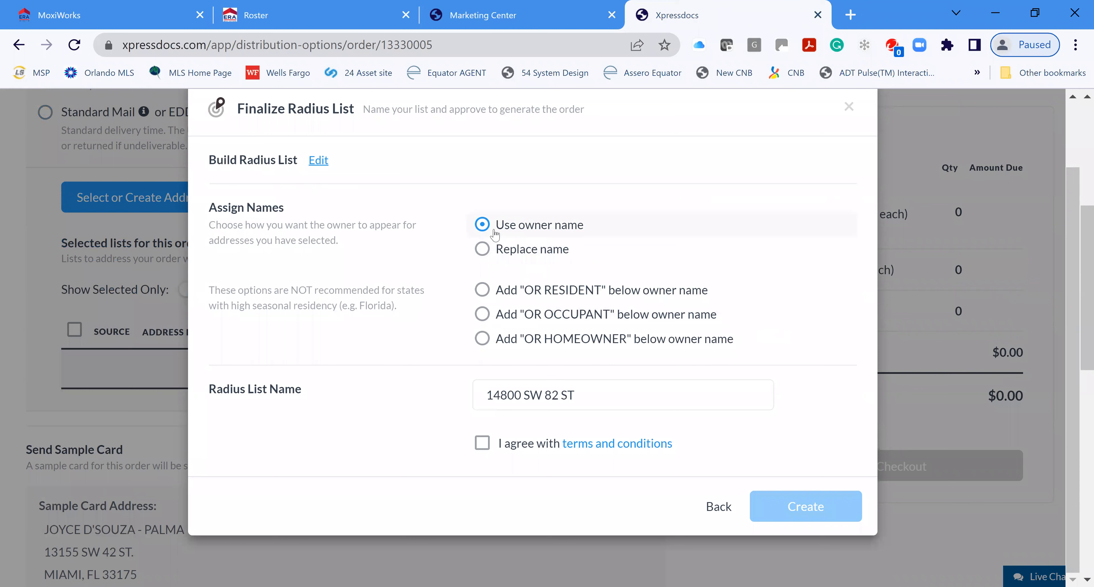
pyautogui.click(485, 293)
pyautogui.click(483, 443)
pyautogui.click(806, 506)
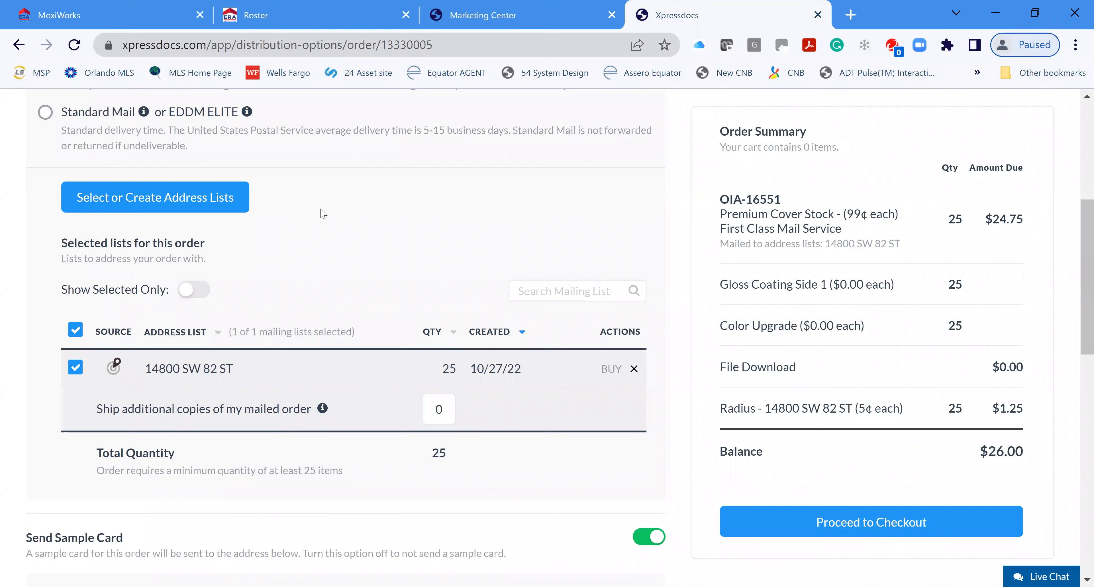
# Step: Close the Xpressdocs order tab to get back to the Under Contract Test postcard project
pyautogui.scroll(7, 484, 287)
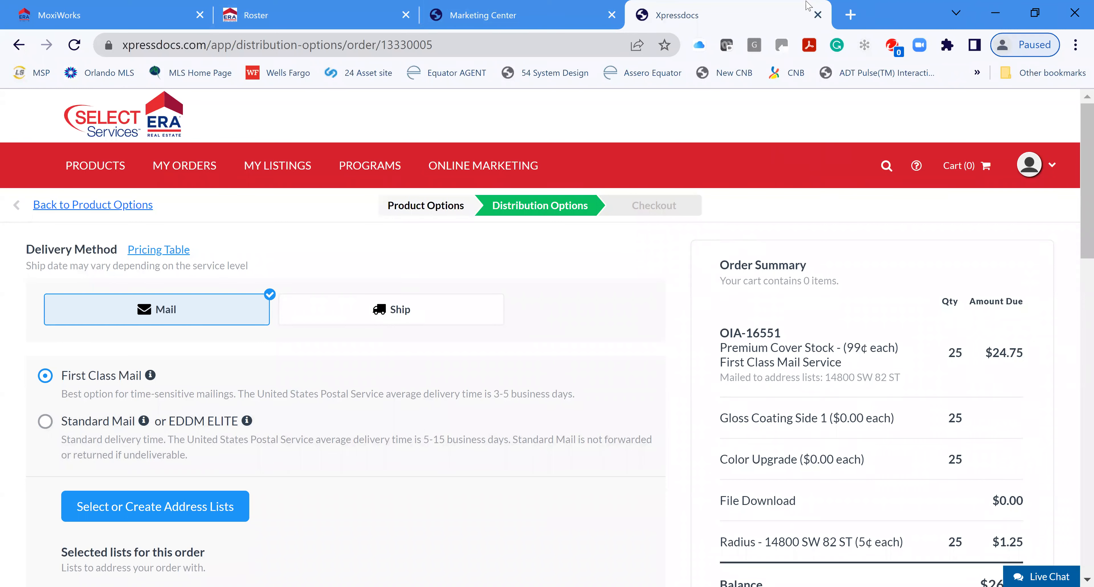
pyautogui.click(818, 15)
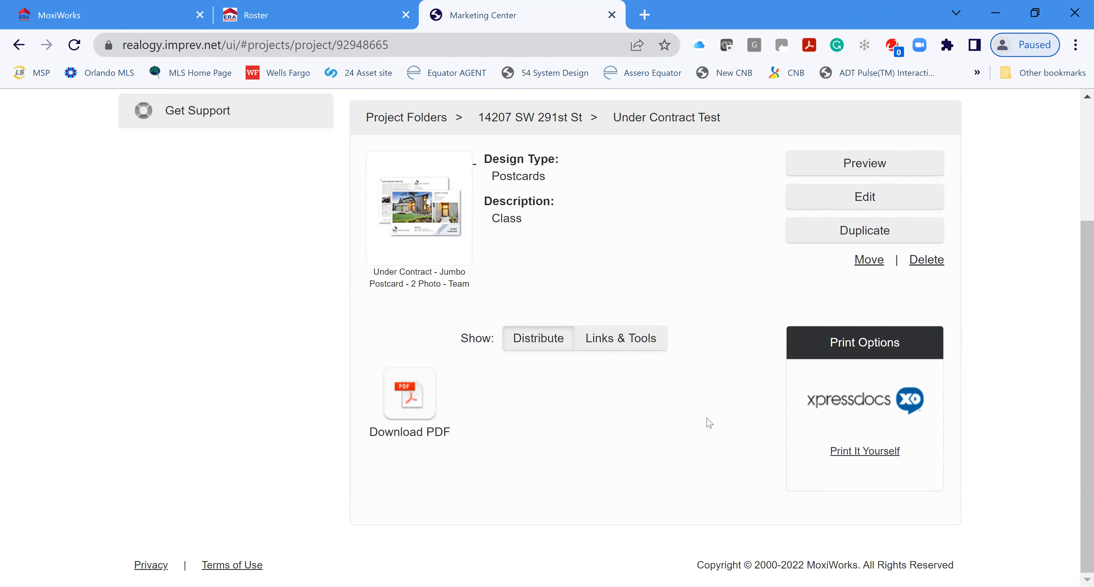
# Step: Go to Projects and look over recent projects, including Under Contract Test, and the Project Folders
pyautogui.scroll(4, 718, 416)
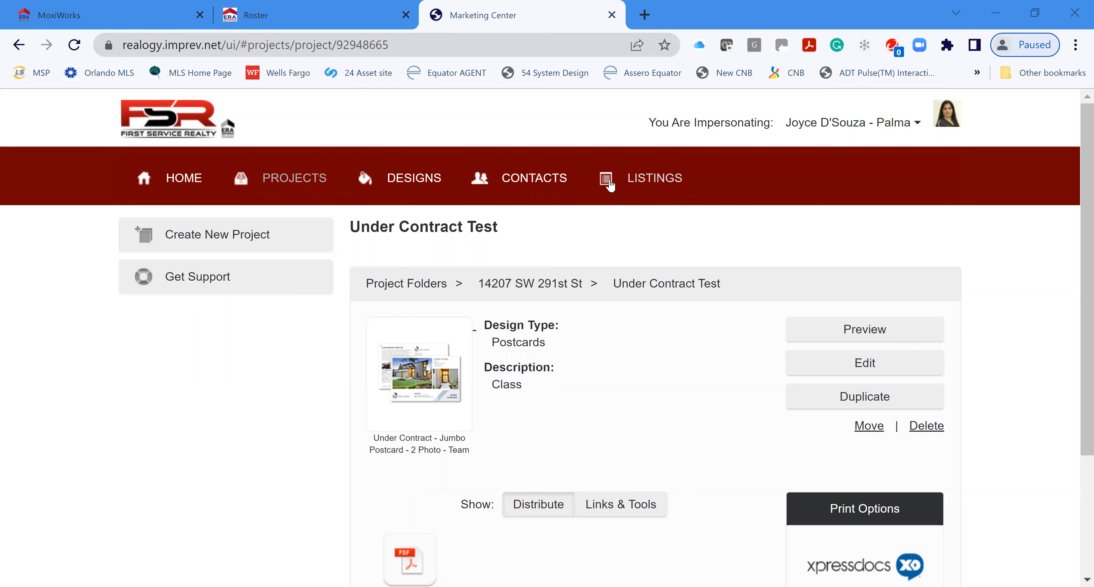
pyautogui.click(294, 180)
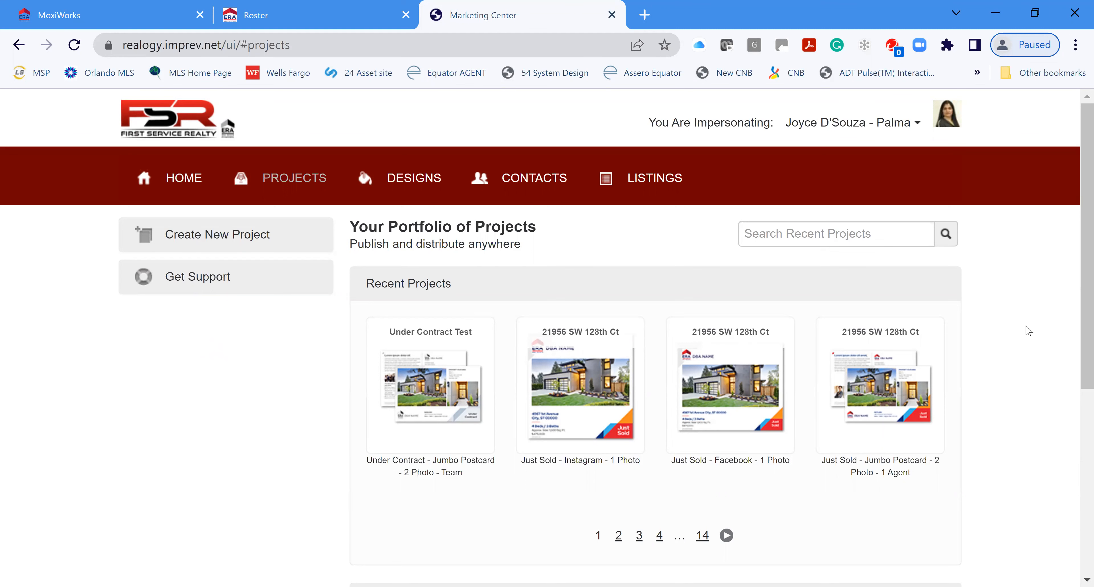
pyautogui.scroll(-5, 1029, 331)
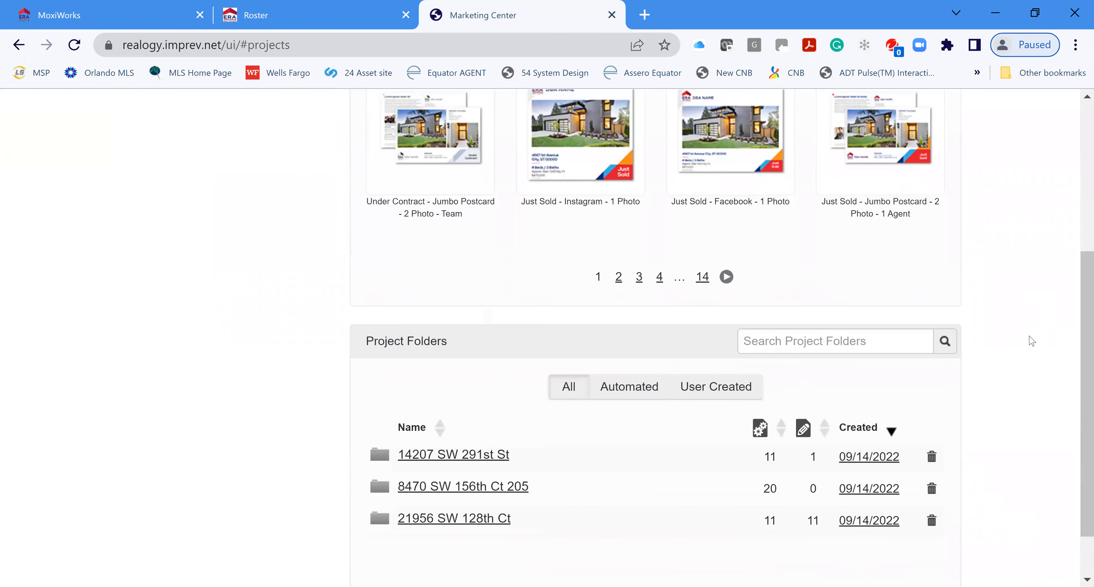
pyautogui.scroll(5, 1029, 355)
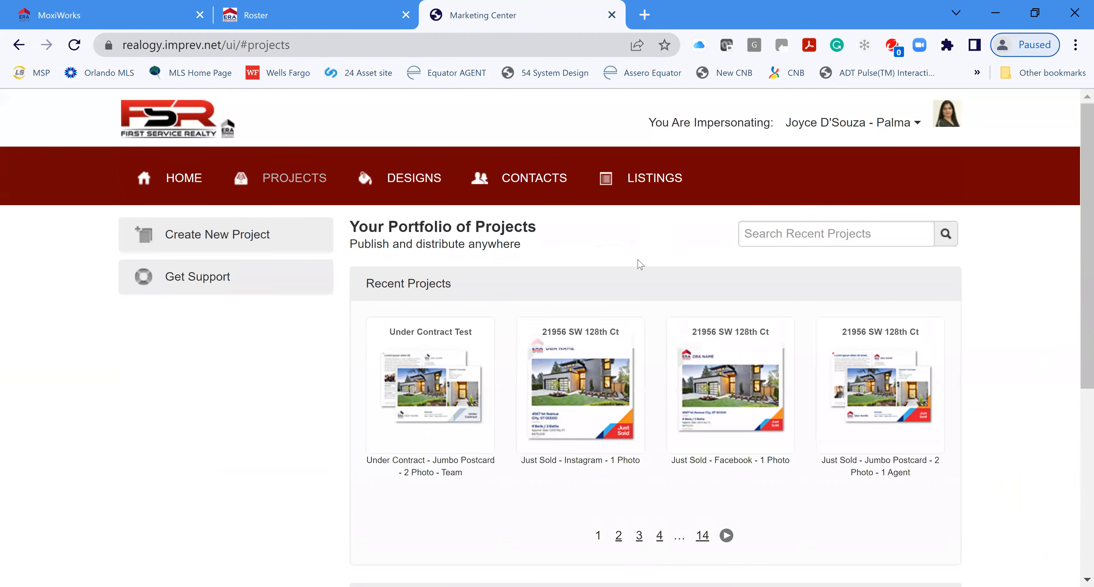
# Step: Filter the Design Gallery by task to the 21 Price Reduced designs
pyautogui.click(427, 180)
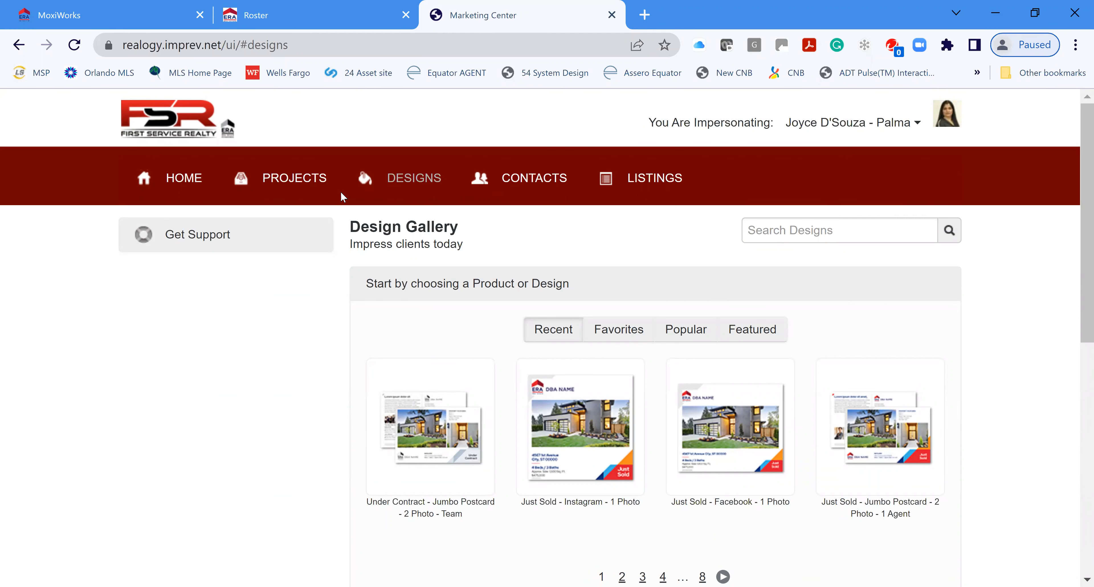
pyautogui.scroll(-5, 1032, 391)
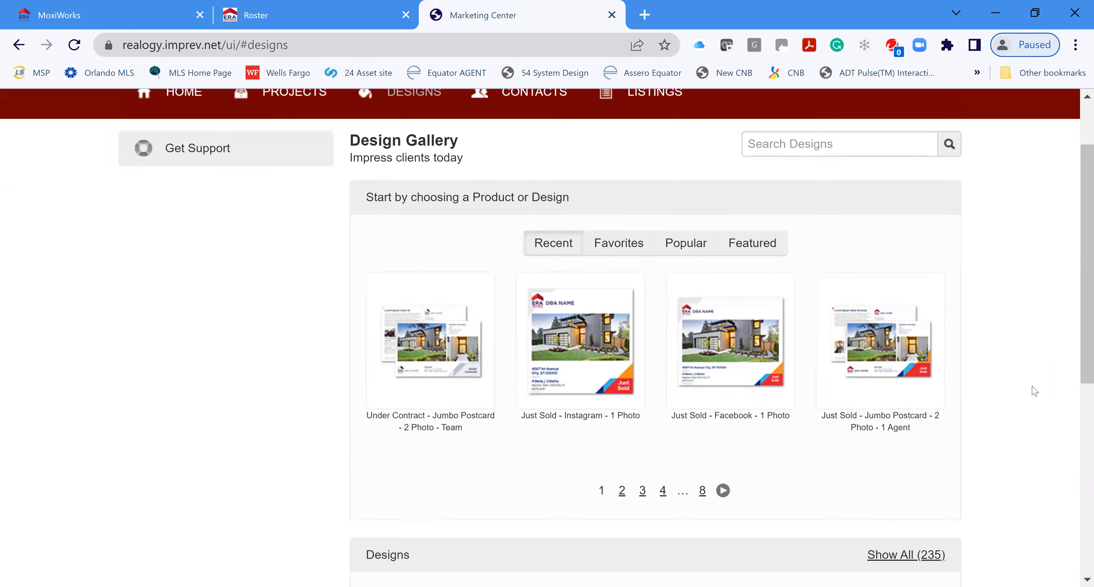
pyautogui.scroll(-4, 1031, 390)
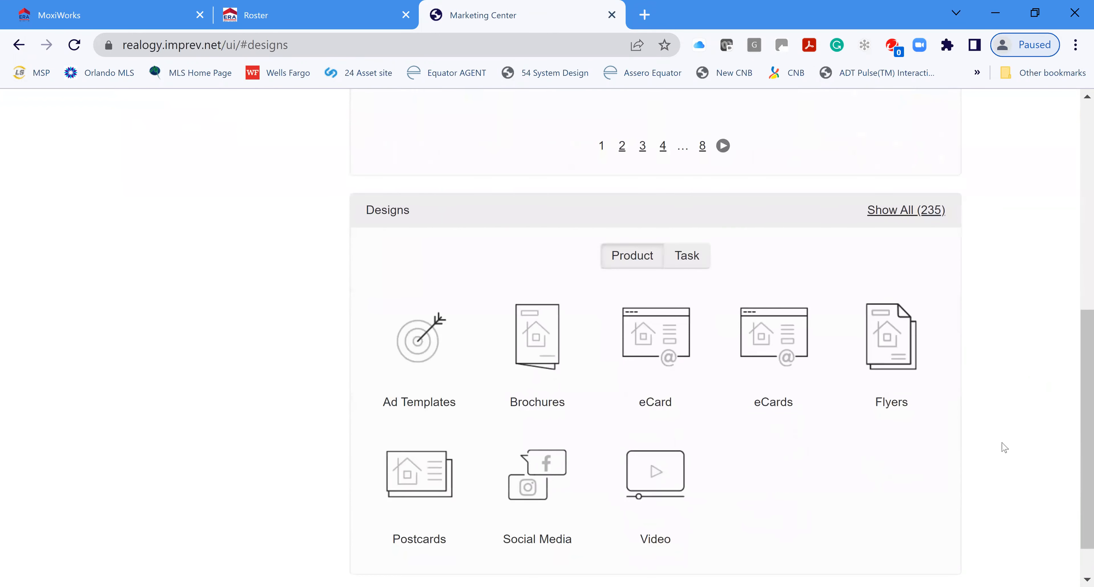
pyautogui.scroll(-1, 832, 432)
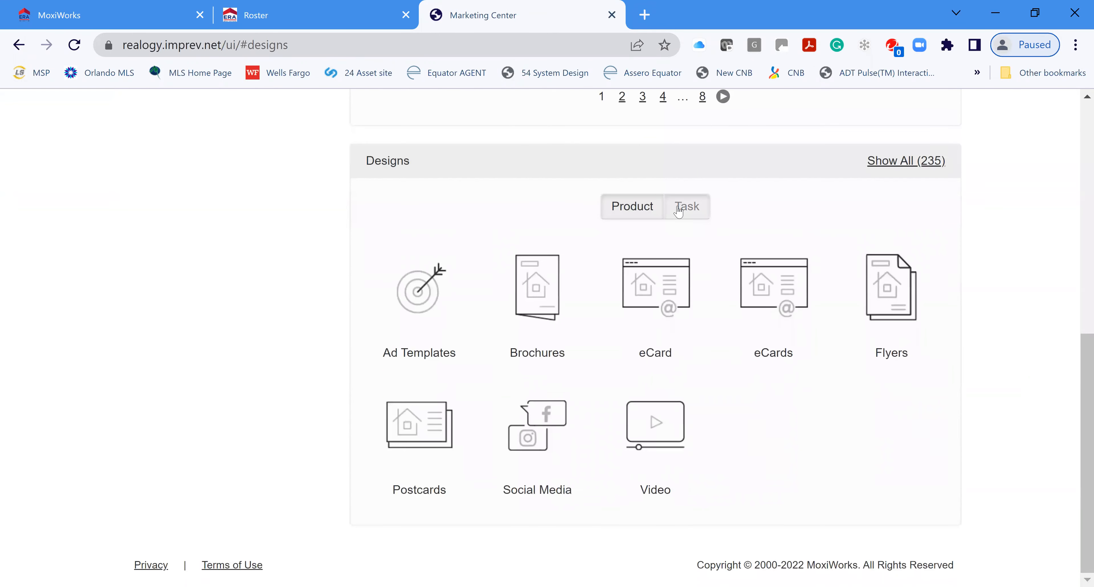
pyautogui.click(687, 206)
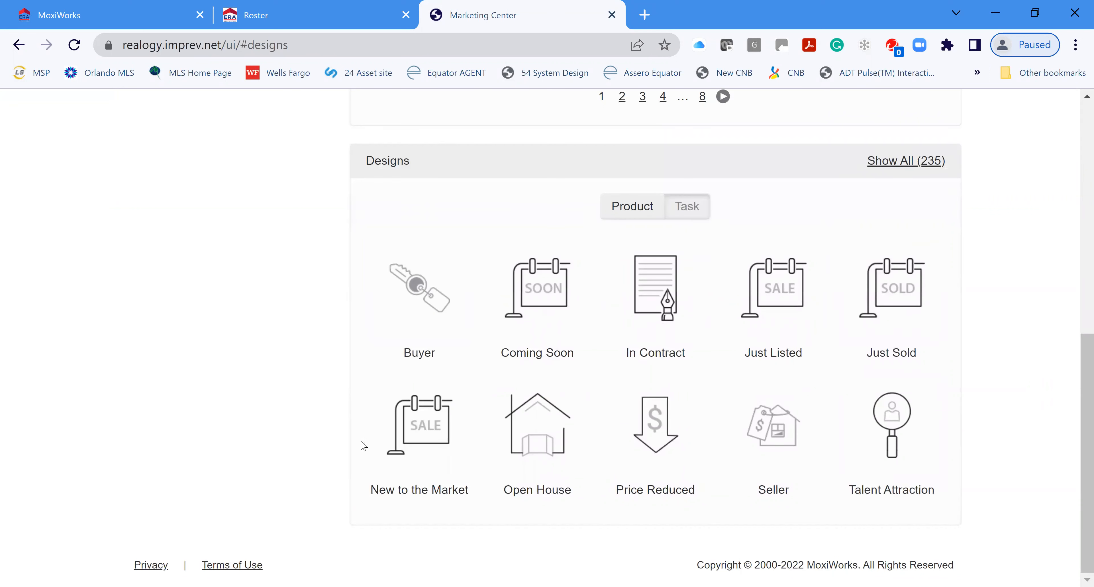
pyautogui.click(685, 484)
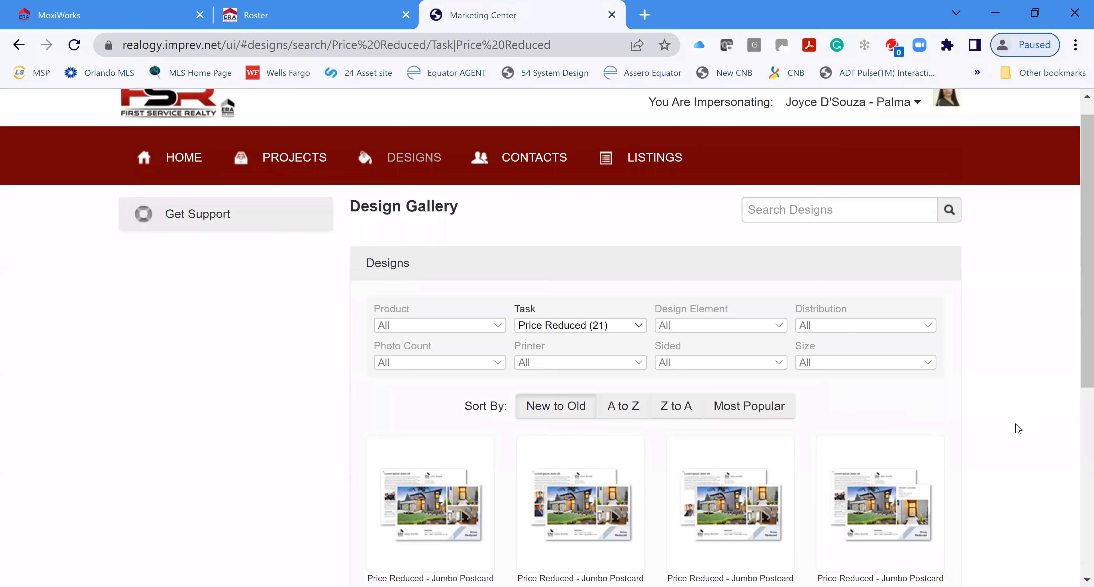
# Step: Go to Contacts to view the personal address book, which has no contacts yet
pyautogui.scroll(-8, 1019, 430)
pyautogui.scroll(10, 1019, 422)
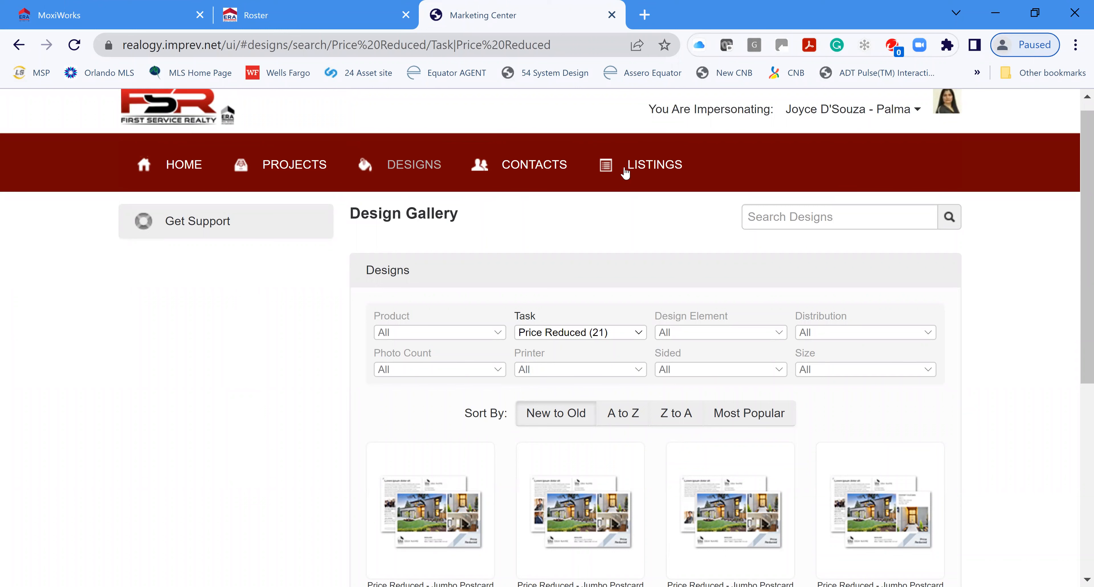
pyautogui.click(527, 171)
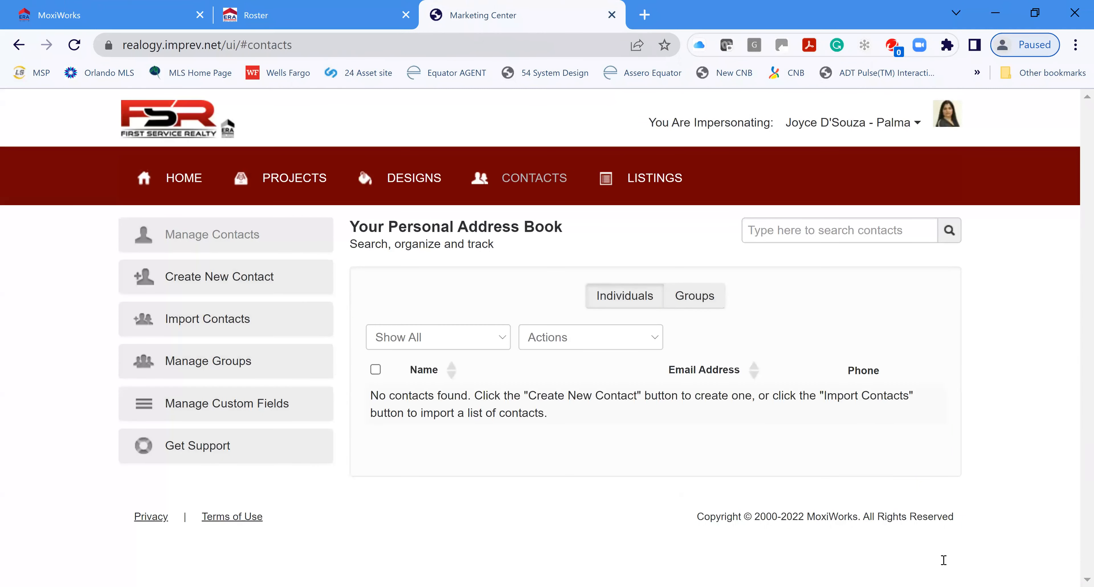